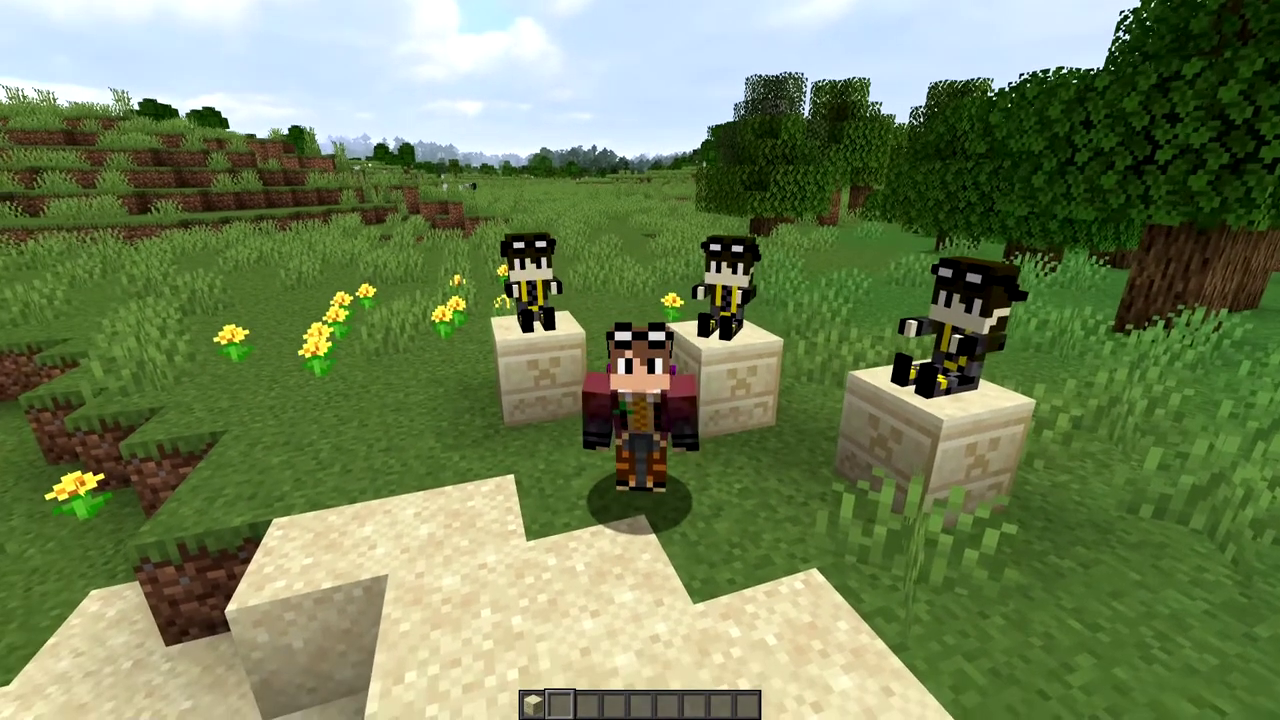
Step: Switch the held item to the chiseled sandstone and scroll through the hotbar
{"action": "key", "text": "1"}
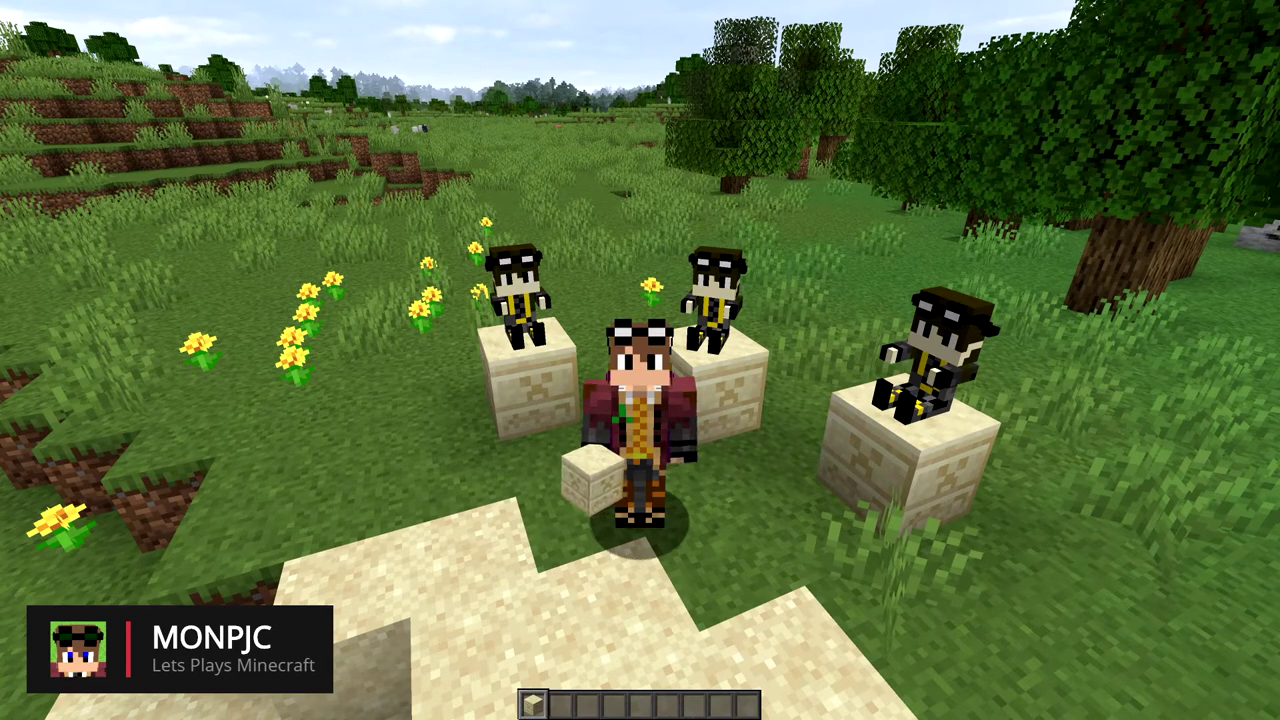
{"action": "scroll", "coordinate": [640, 360], "scroll_direction": "down", "scroll_amount": 1}
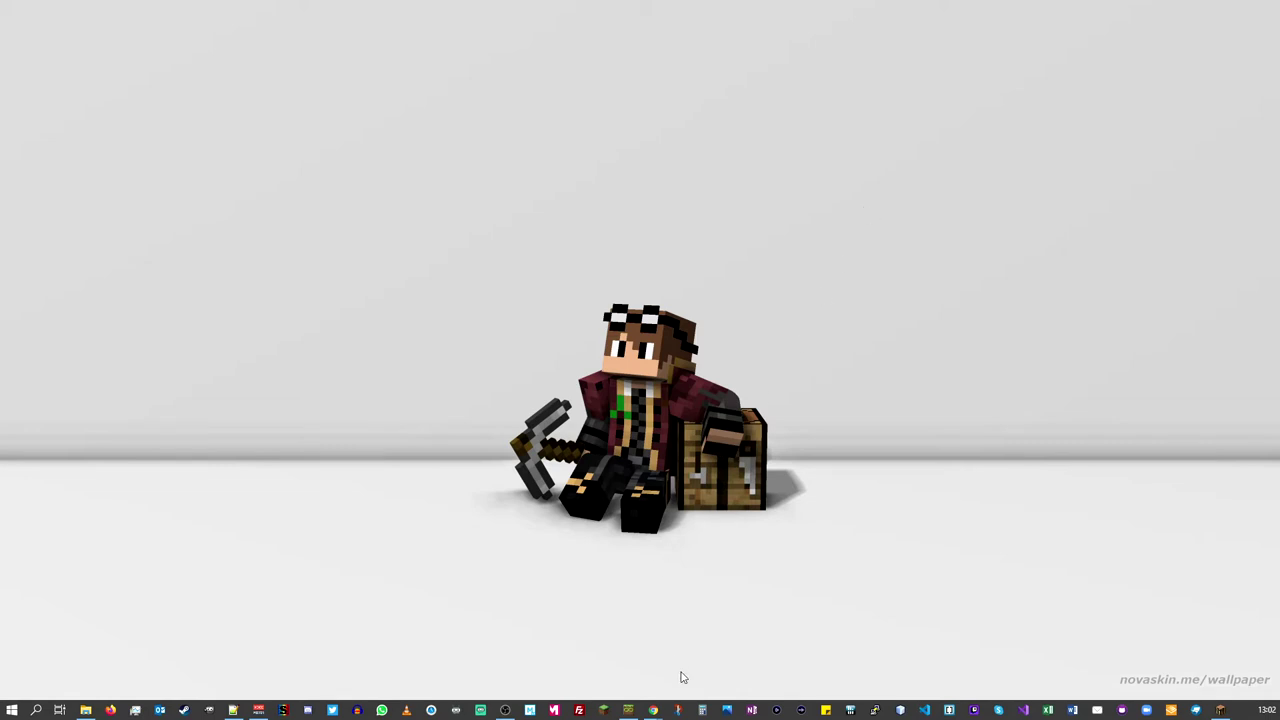
Step: Bring Chrome forward and view the Fabric API and WorldEdit mod tabs on CurseForge
{"action": "mouse_move", "coordinate": [656, 712]}
{"action": "left_click", "coordinate": [695, 682]}
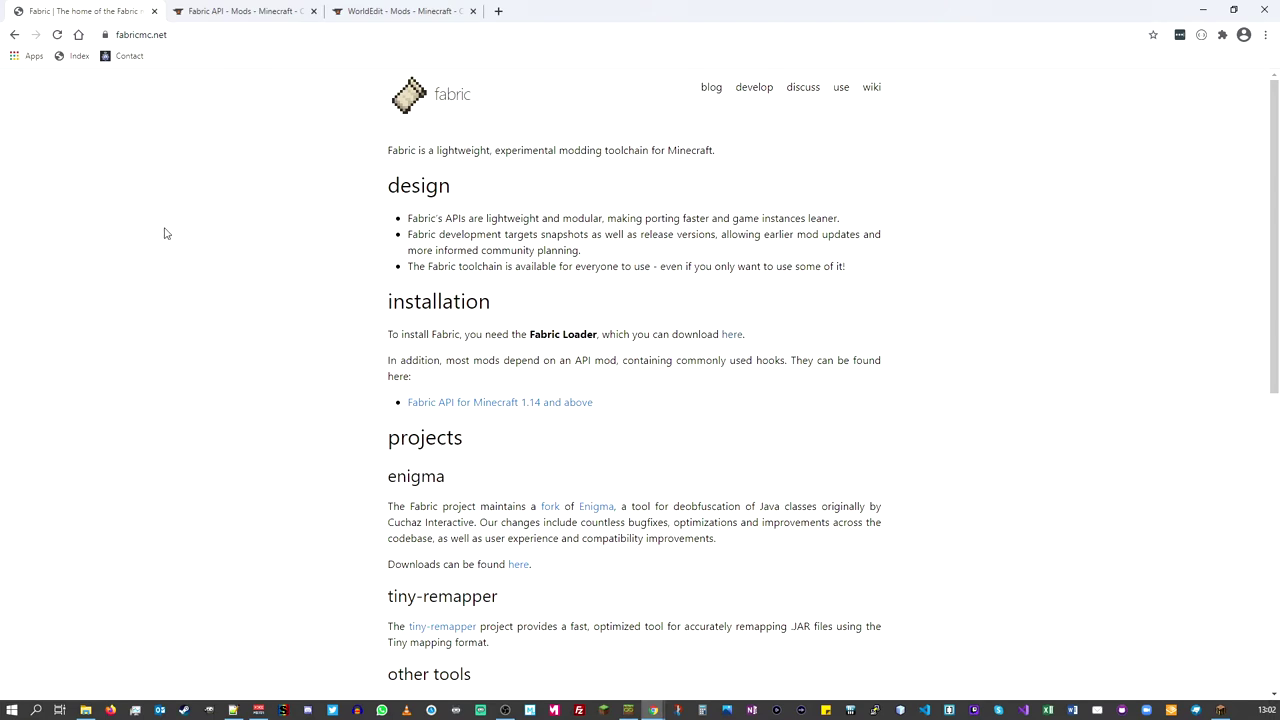
{"action": "left_click", "coordinate": [236, 13]}
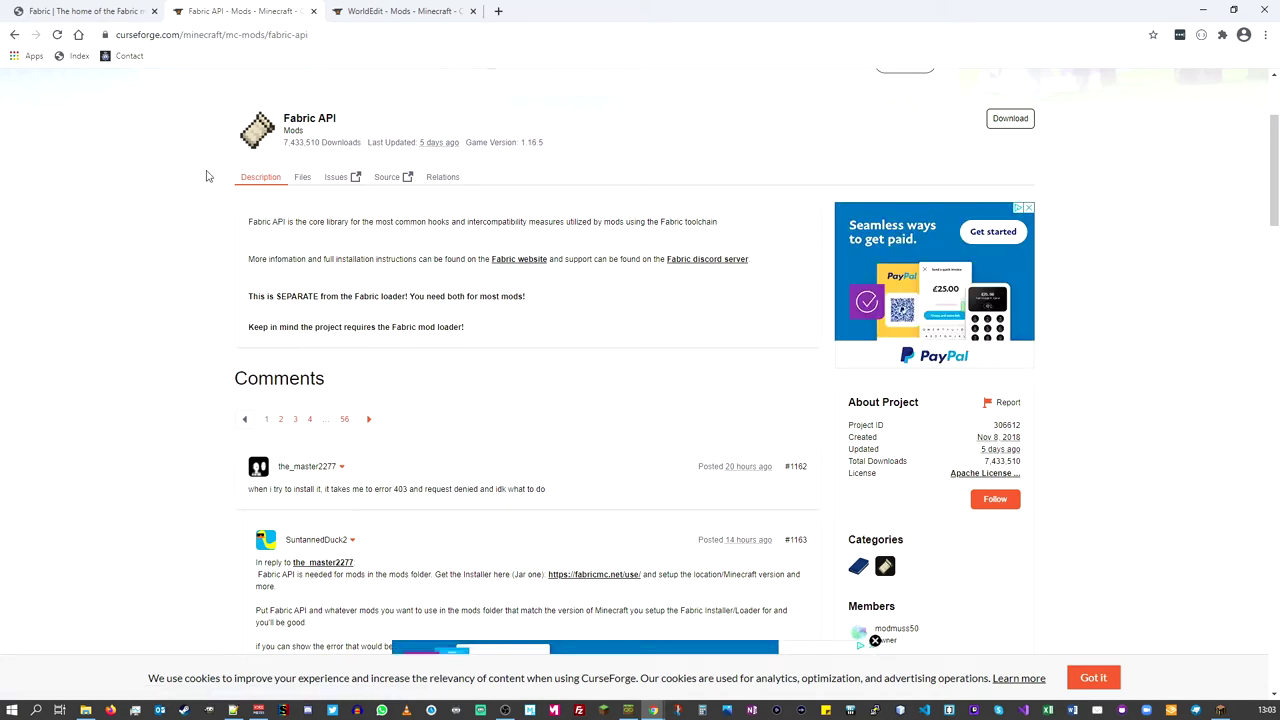
{"action": "left_click", "coordinate": [396, 14]}
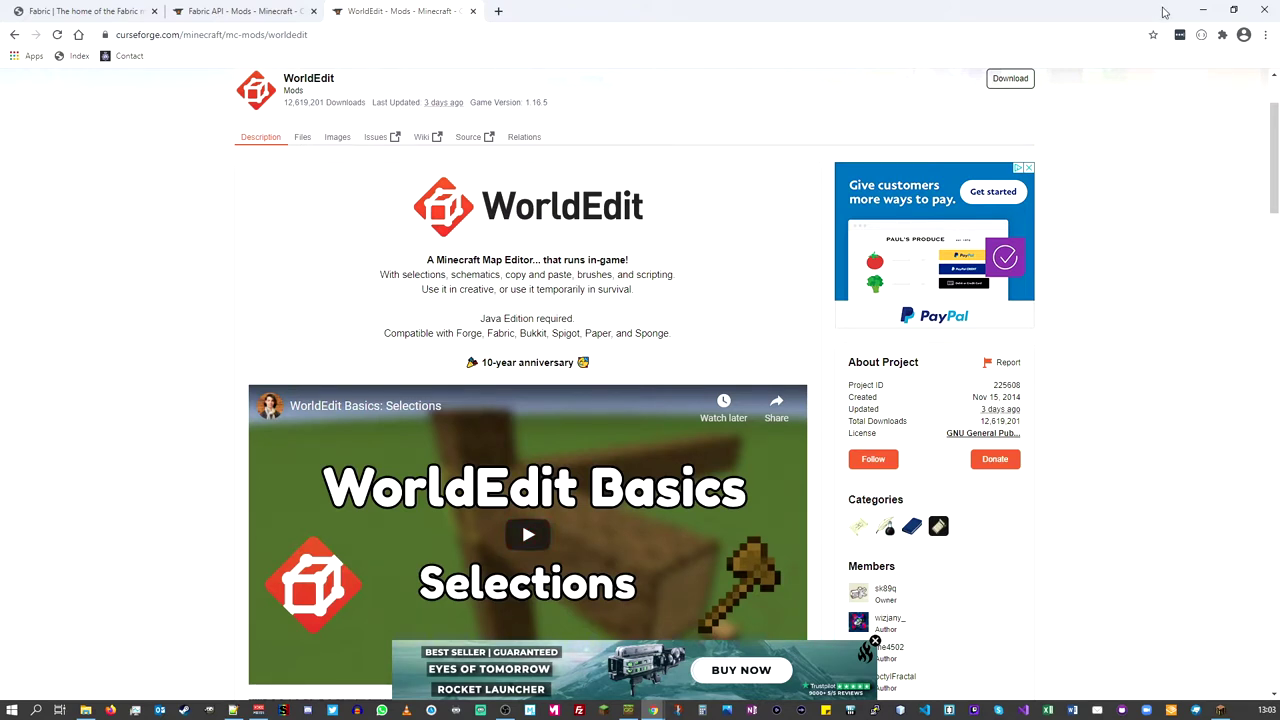
Step: Minimize the browser after viewing the WorldEdit page
{"action": "left_click", "coordinate": [1203, 11]}
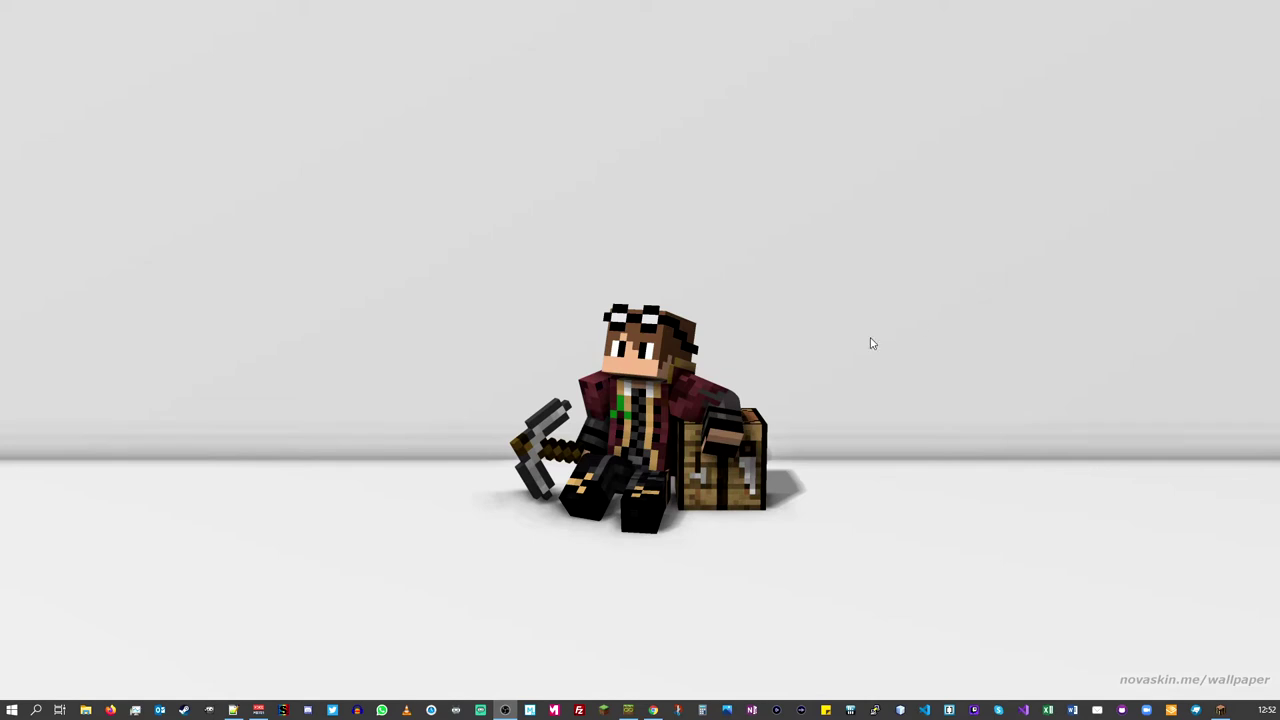
Step: Download Colour Palette RP.zip from Google Drive and the Minecraft.Schematic.to.3D.Model.zip release asset
{"action": "left_click", "coordinate": [653, 712]}
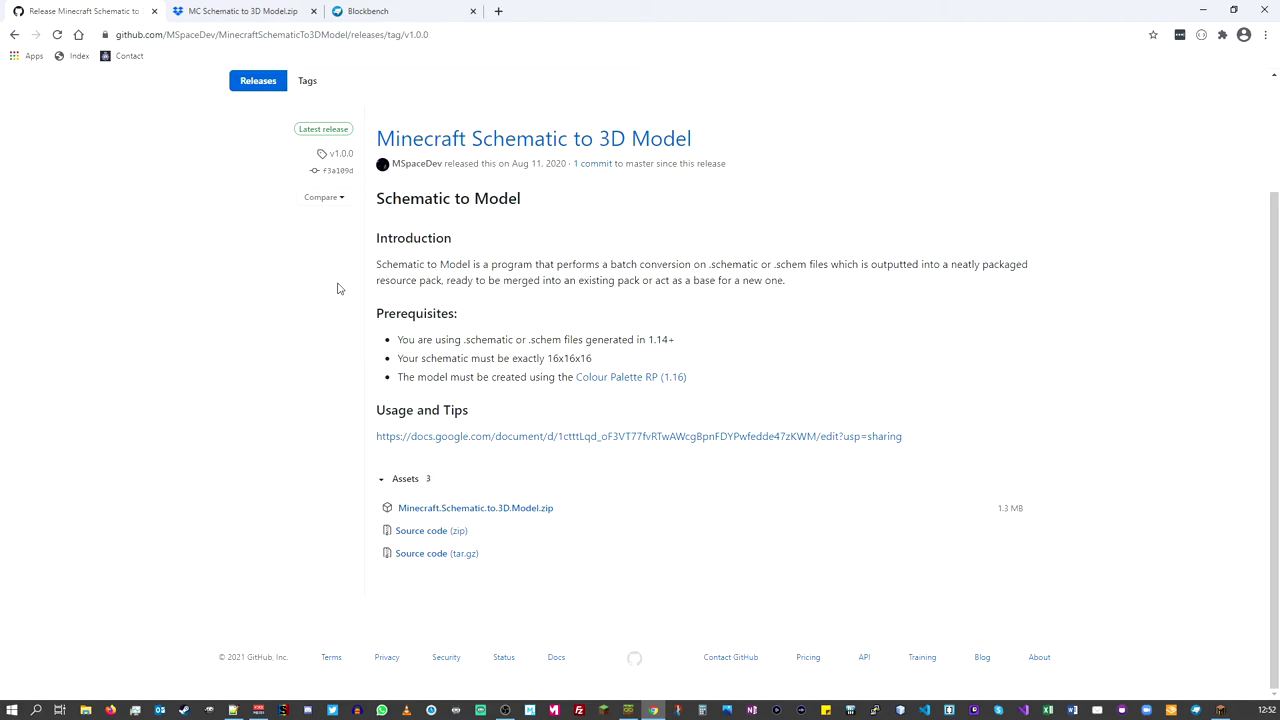
{"action": "left_click", "coordinate": [616, 381]}
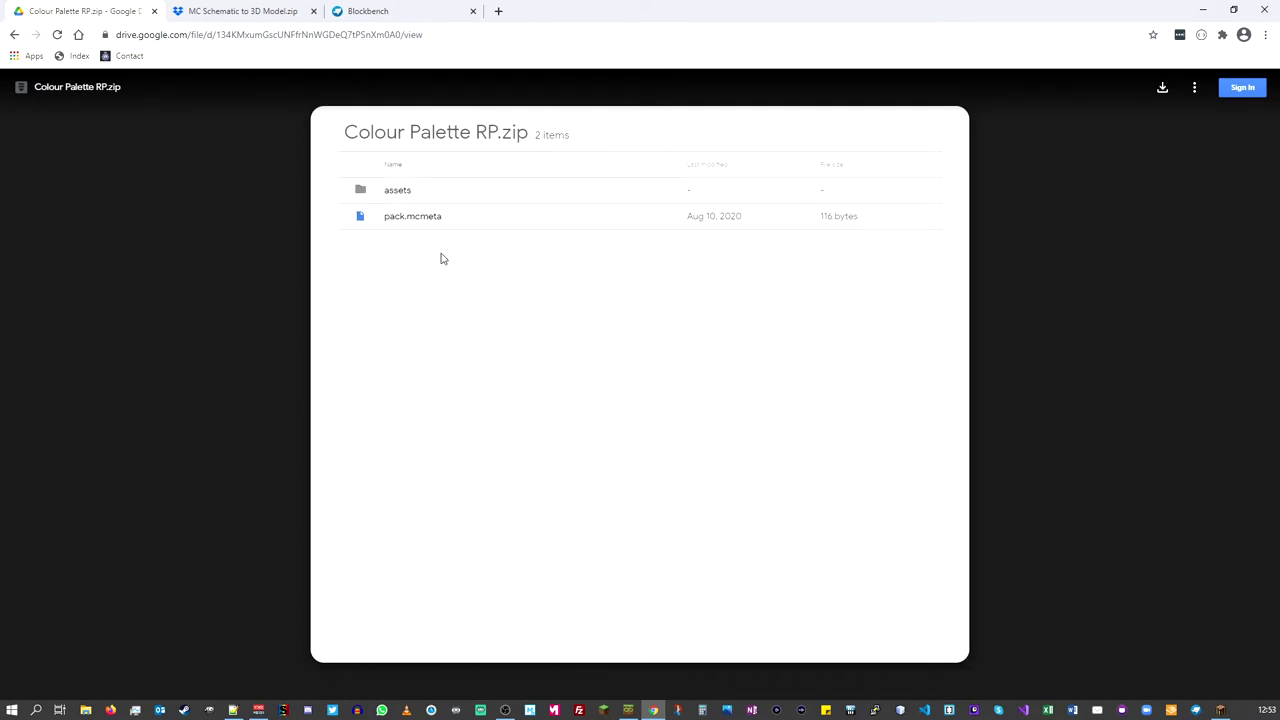
{"action": "left_click", "coordinate": [1163, 92]}
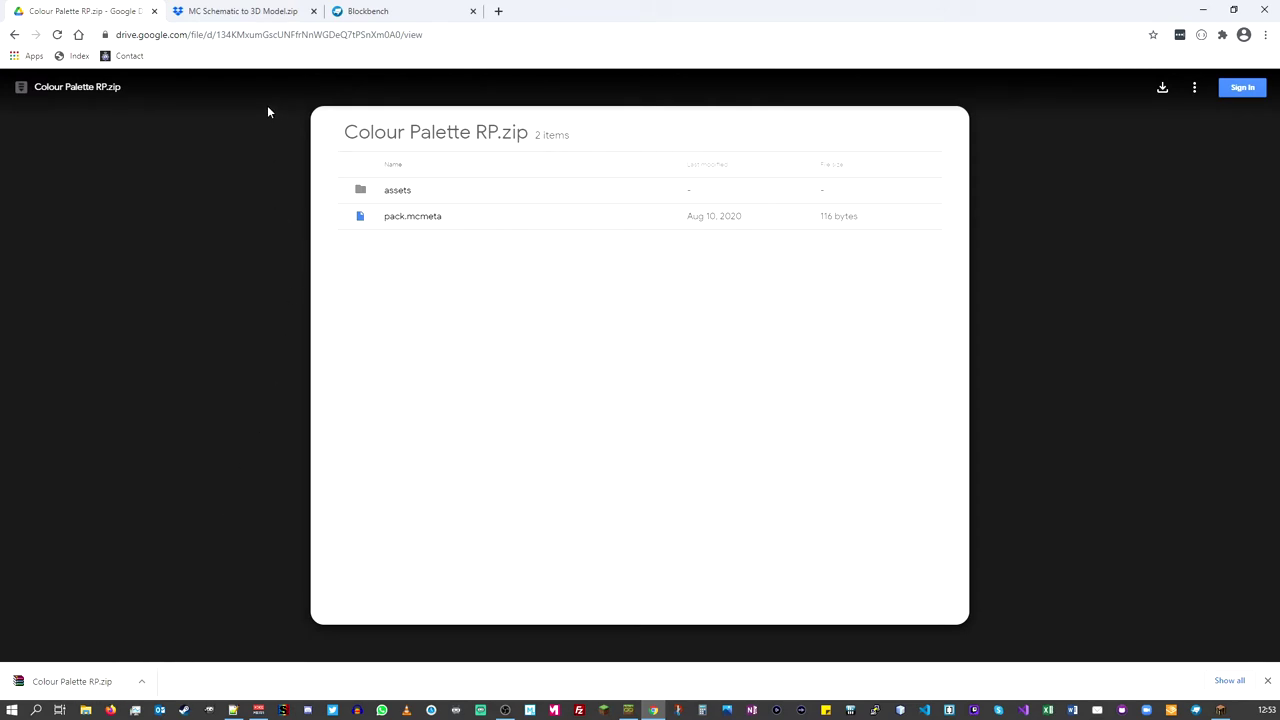
{"action": "left_click", "coordinate": [15, 36]}
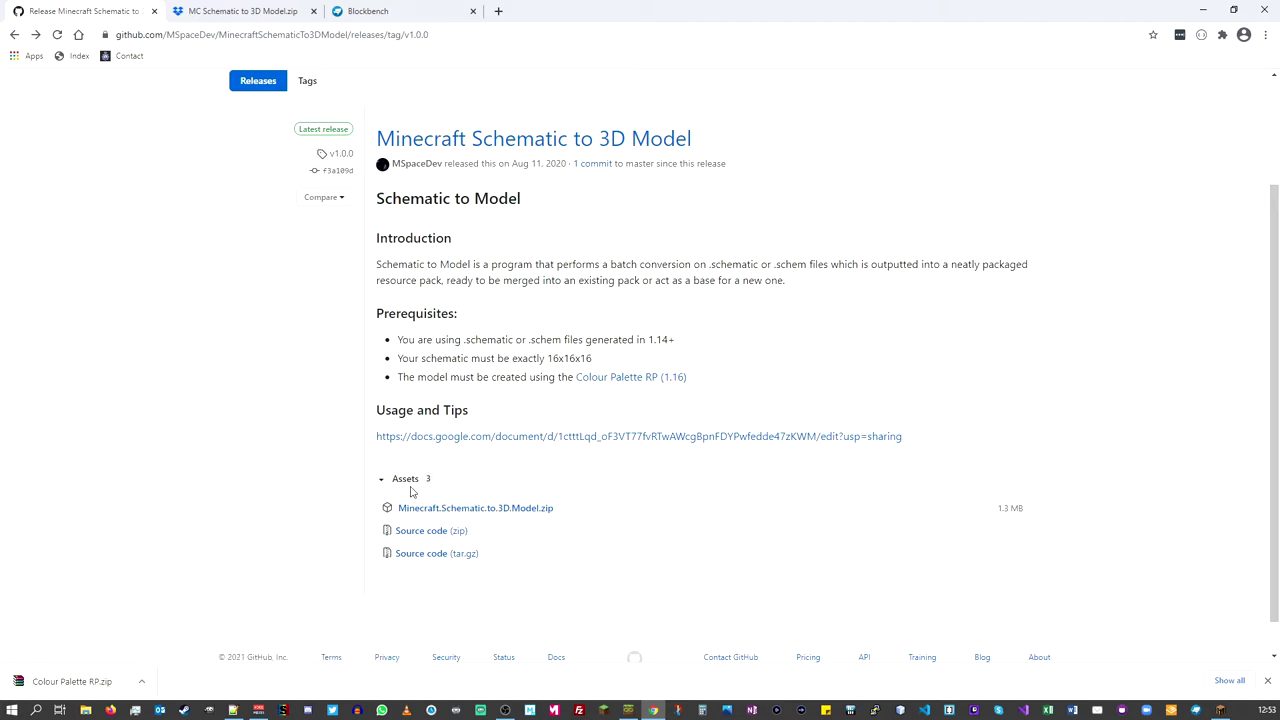
{"action": "left_click", "coordinate": [487, 510]}
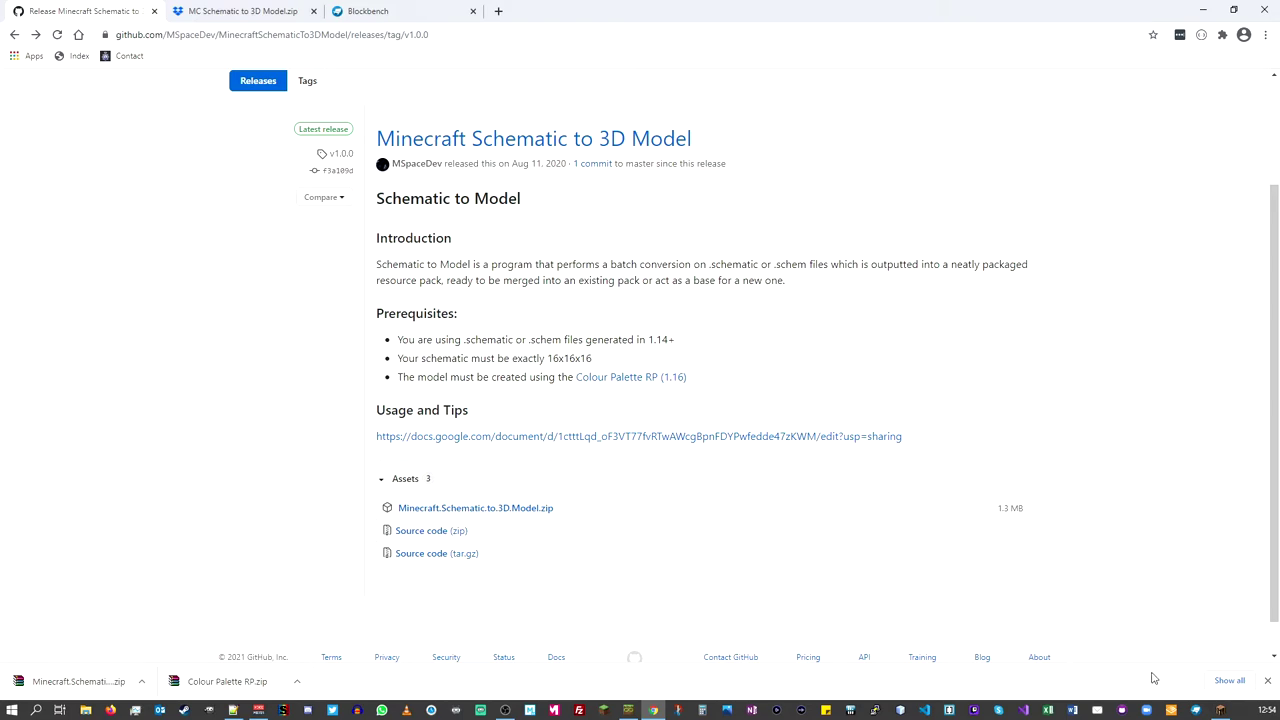
Step: Return to the Minecraft 1.15.2 Fabric title screen and open Options
{"action": "left_click", "coordinate": [1221, 710]}
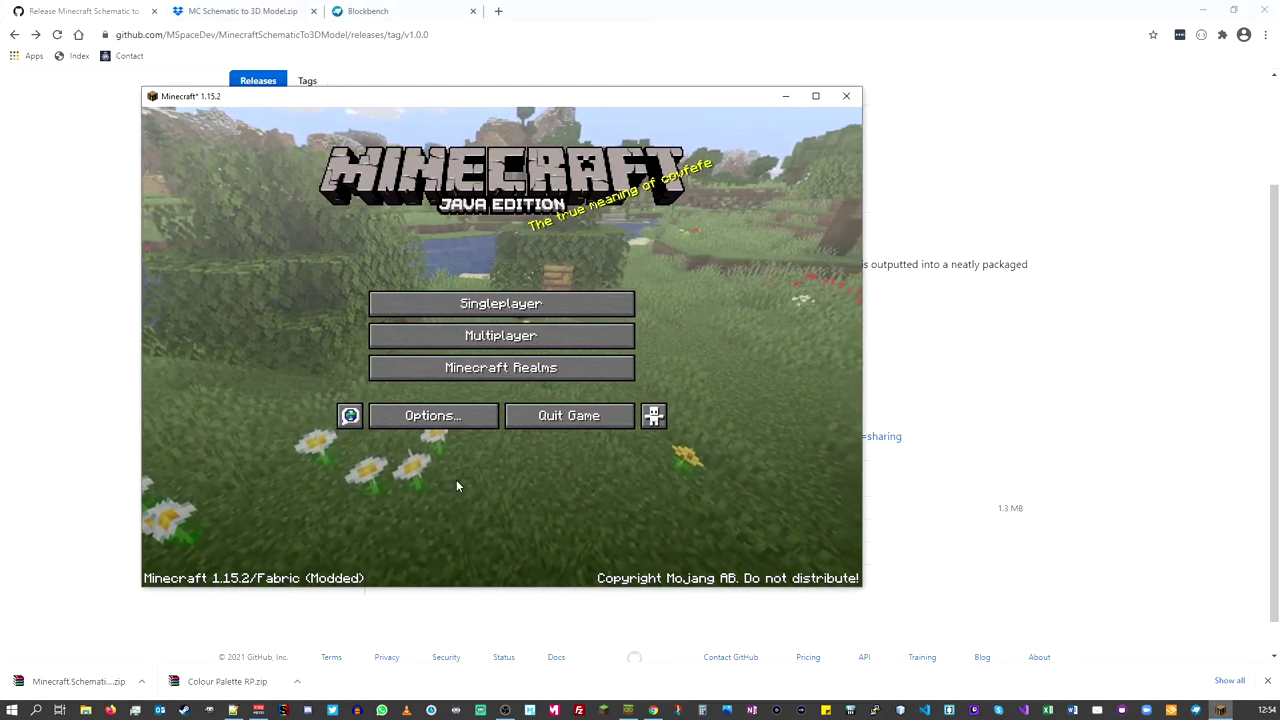
{"action": "left_click", "coordinate": [438, 418]}
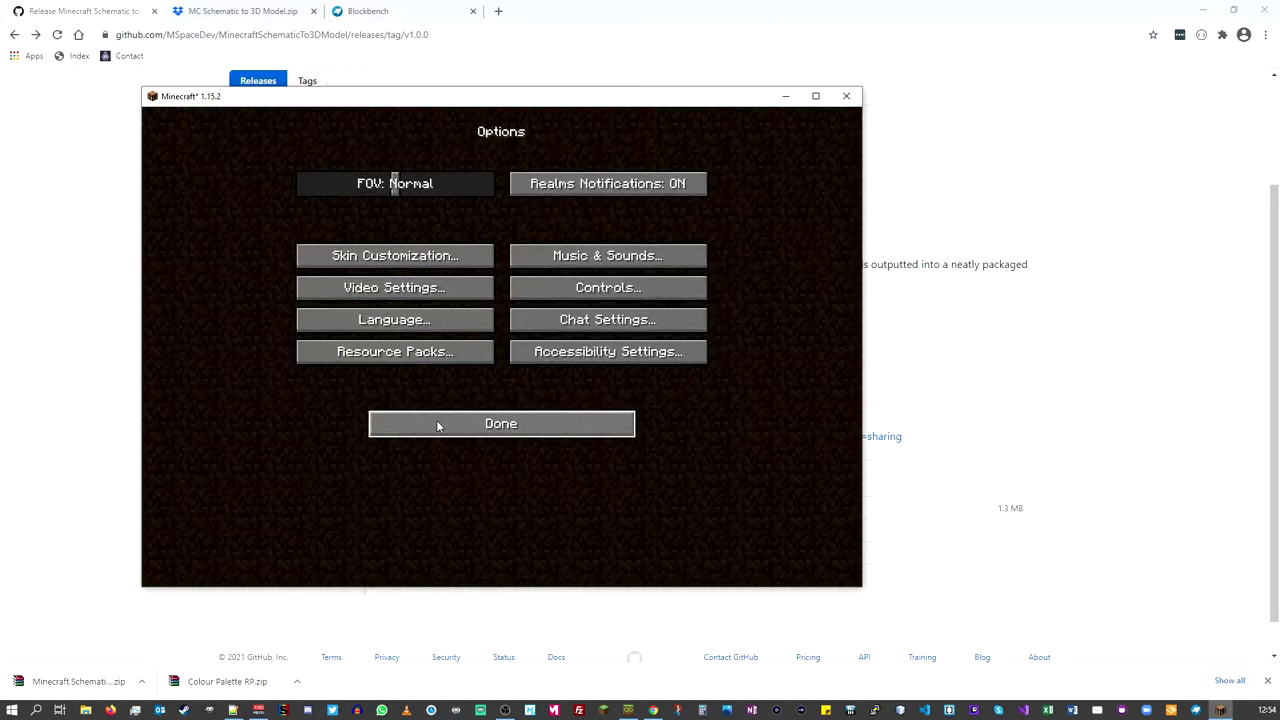
Step: Open Resource Packs and reveal the empty resourcepacks folder in File Explorer
{"action": "left_click", "coordinate": [360, 356]}
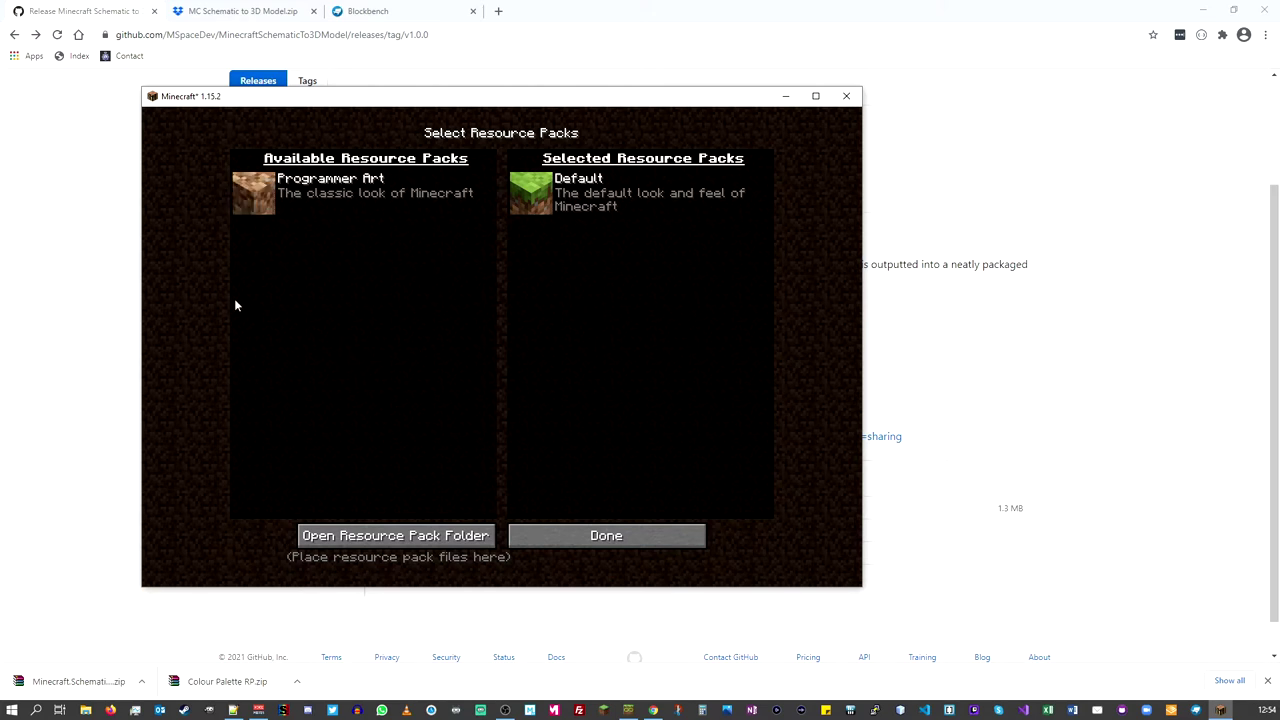
{"action": "left_click", "coordinate": [379, 540]}
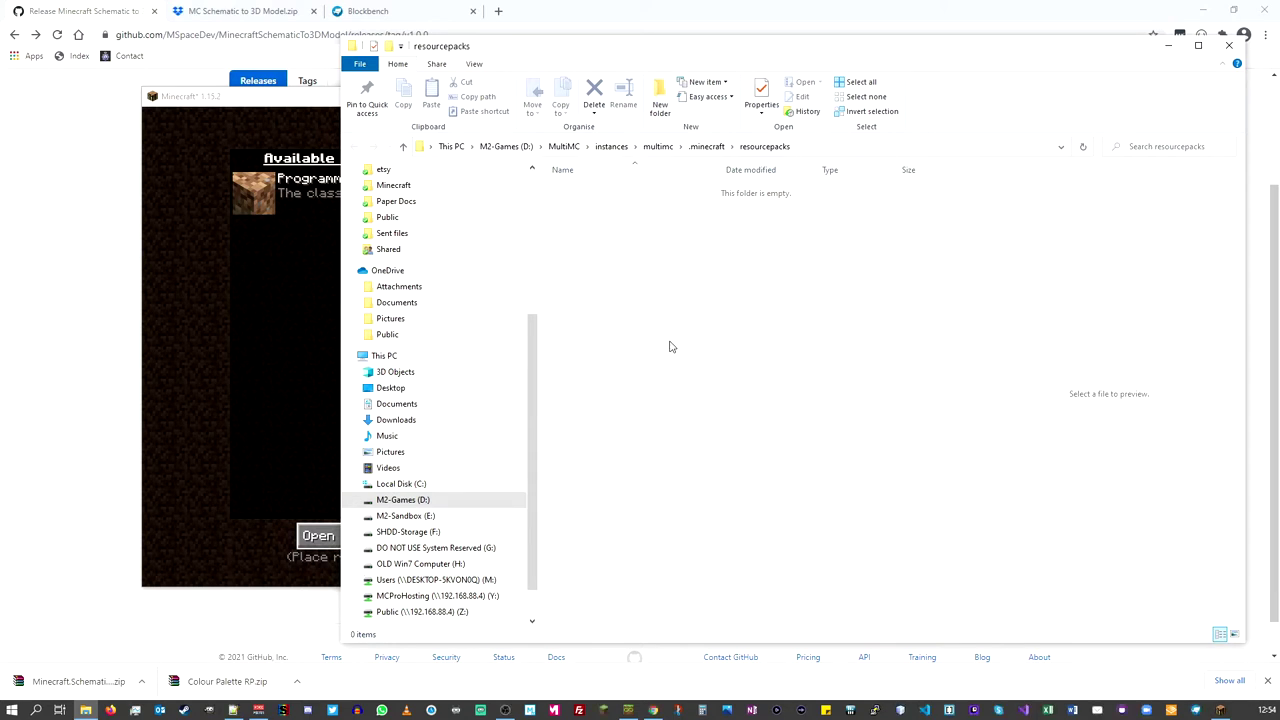
{"action": "left_click", "coordinate": [73, 587]}
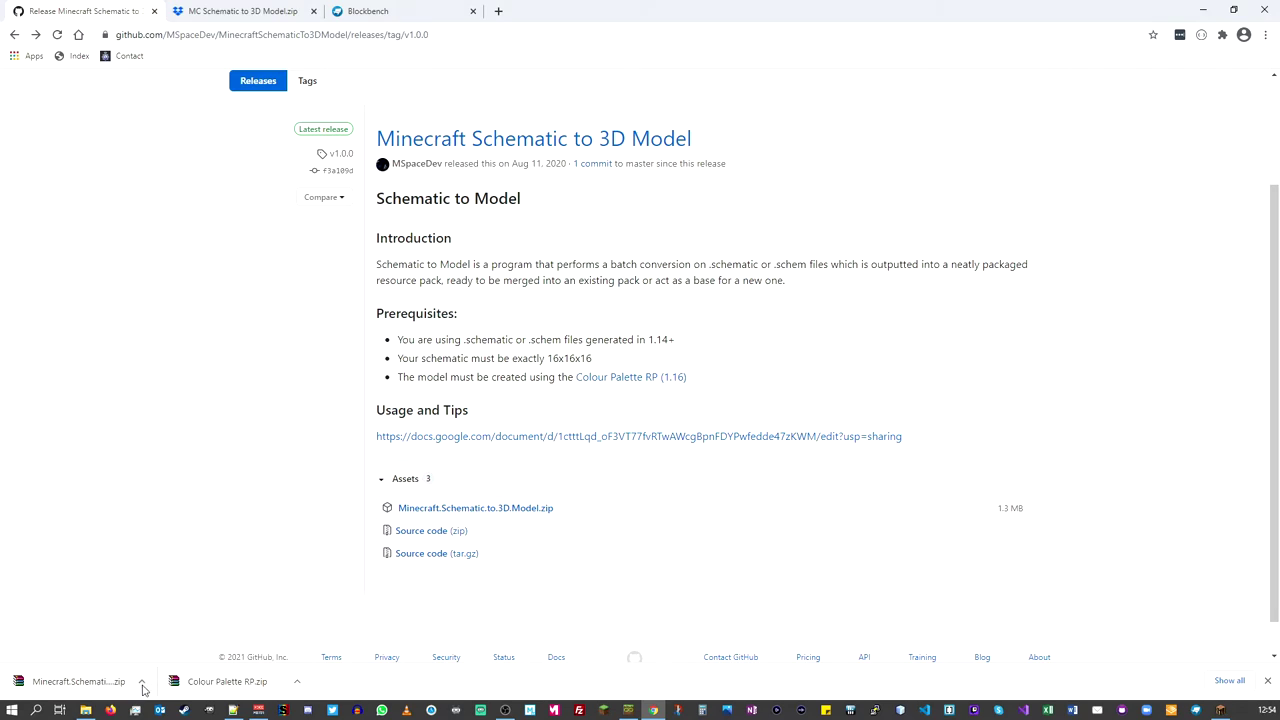
Step: Reveal Colour Palette RP.zip in Downloads from Chrome and copy it
{"action": "left_click", "coordinate": [298, 683]}
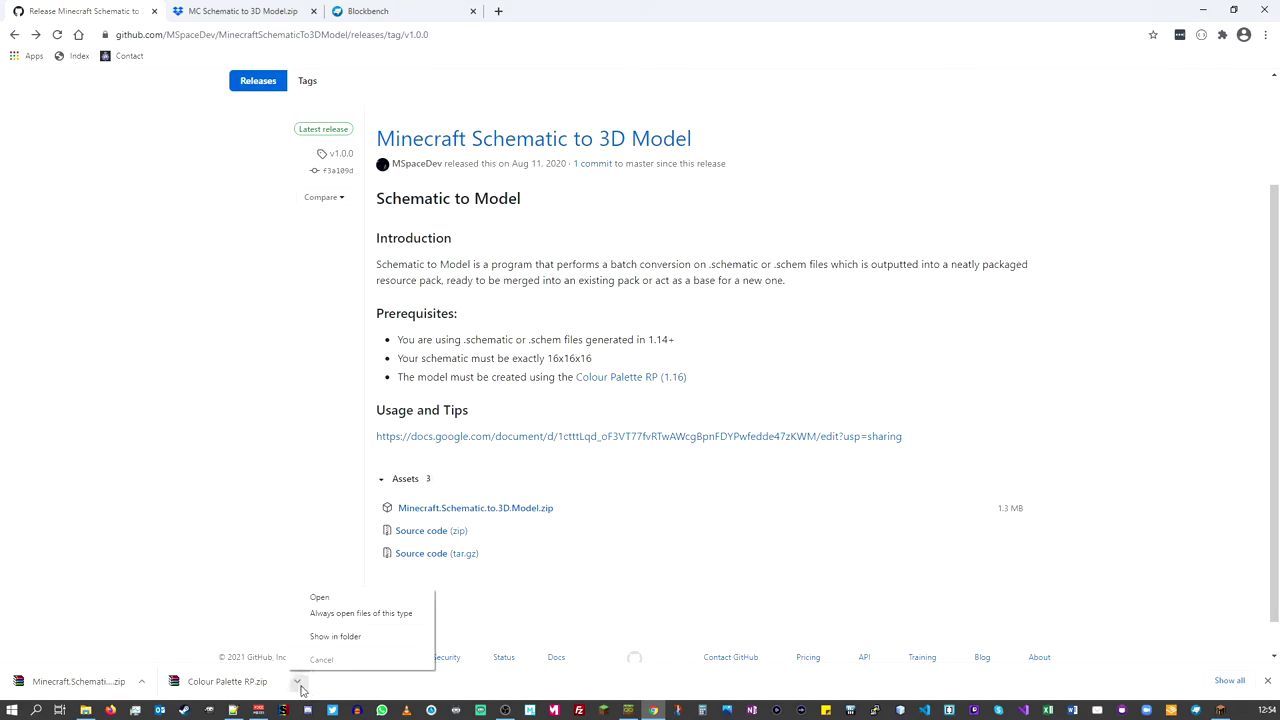
{"action": "left_click", "coordinate": [330, 637]}
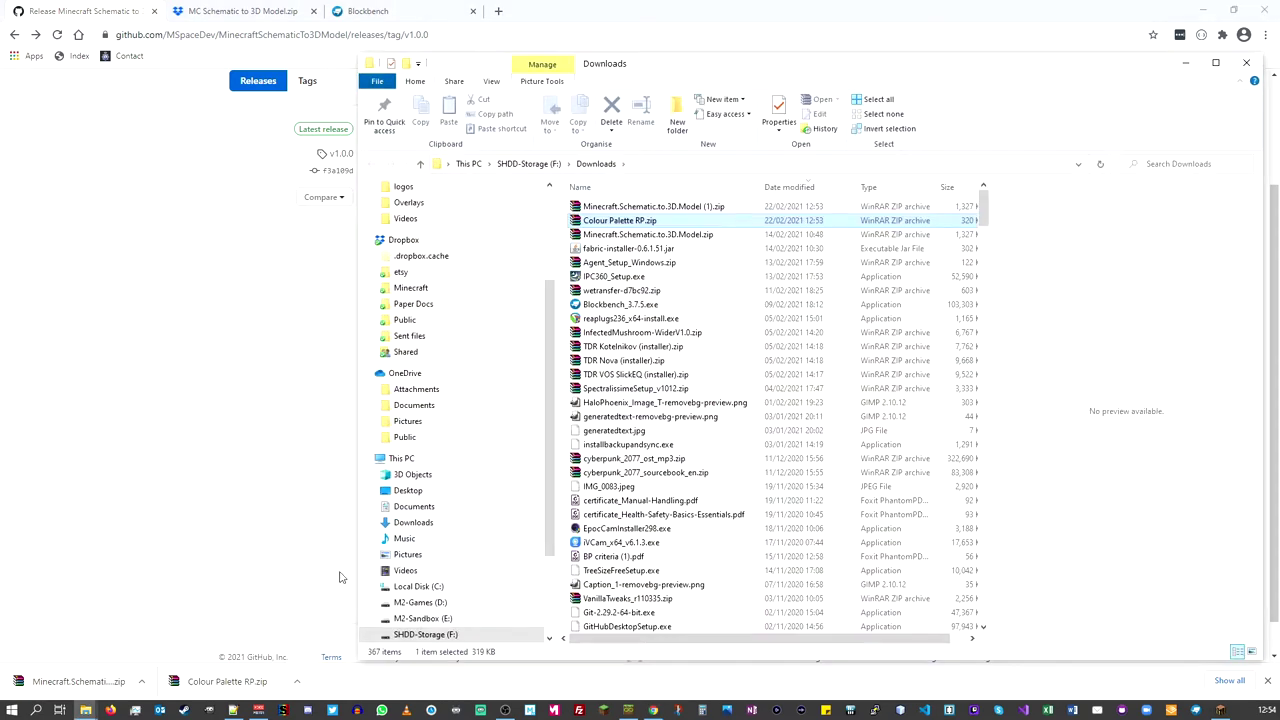
{"action": "double_click", "coordinate": [619, 222]}
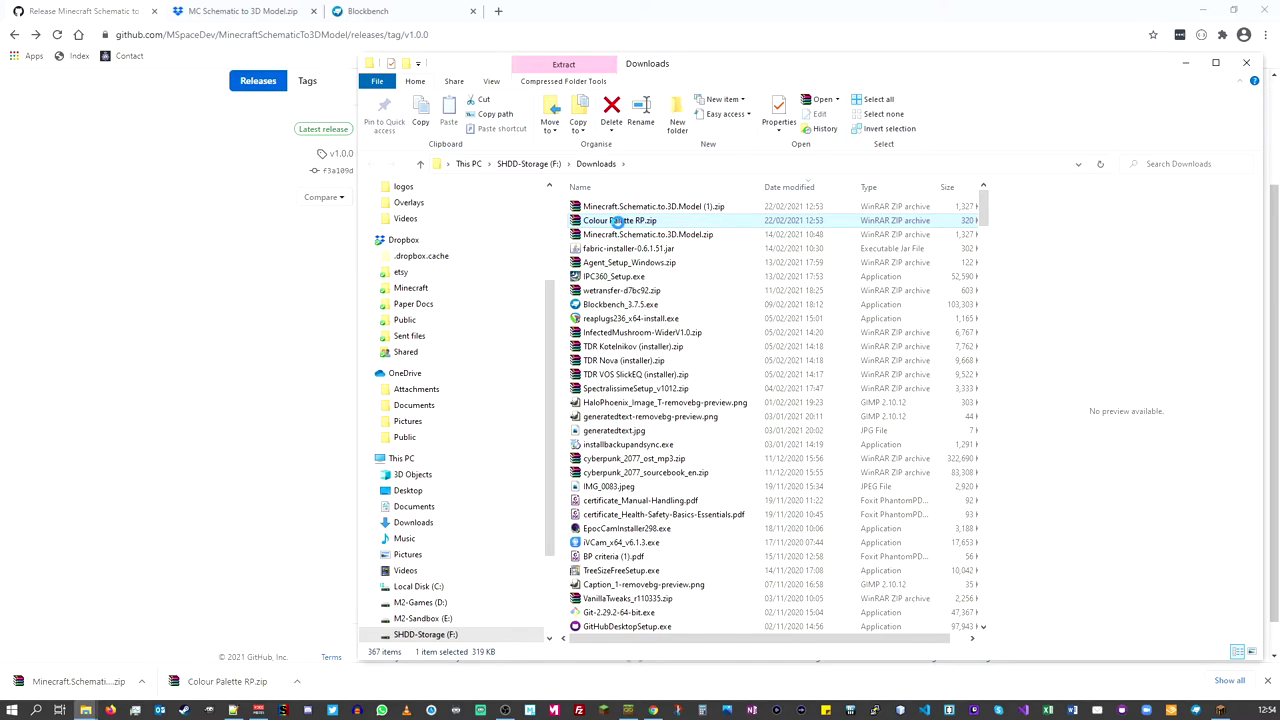
{"action": "right_click", "coordinate": [619, 222]}
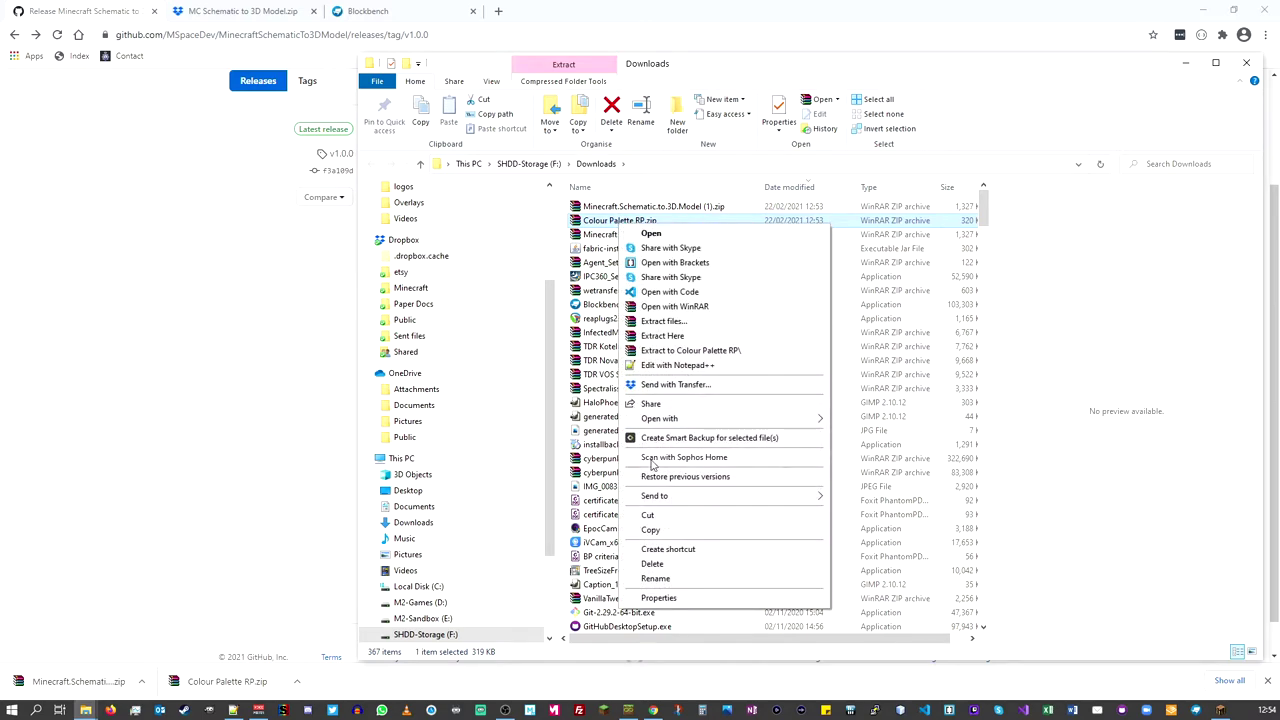
{"action": "left_click", "coordinate": [659, 531]}
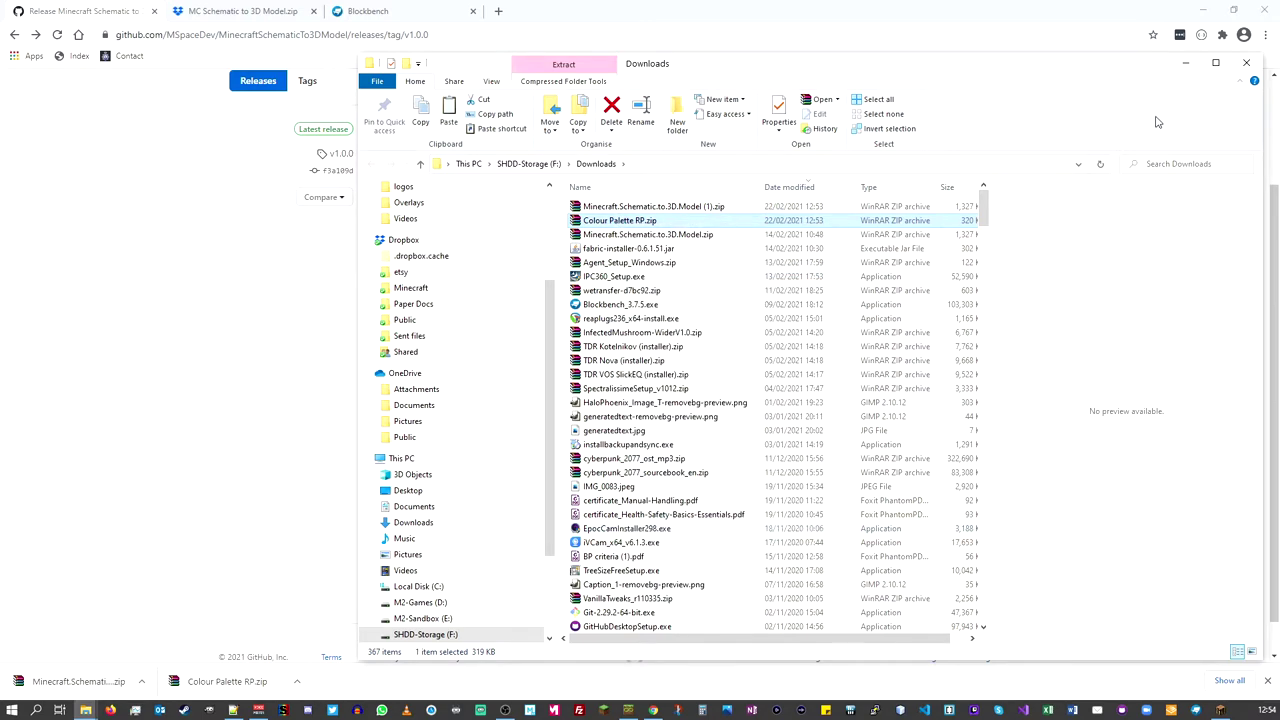
{"action": "left_click", "coordinate": [1186, 66]}
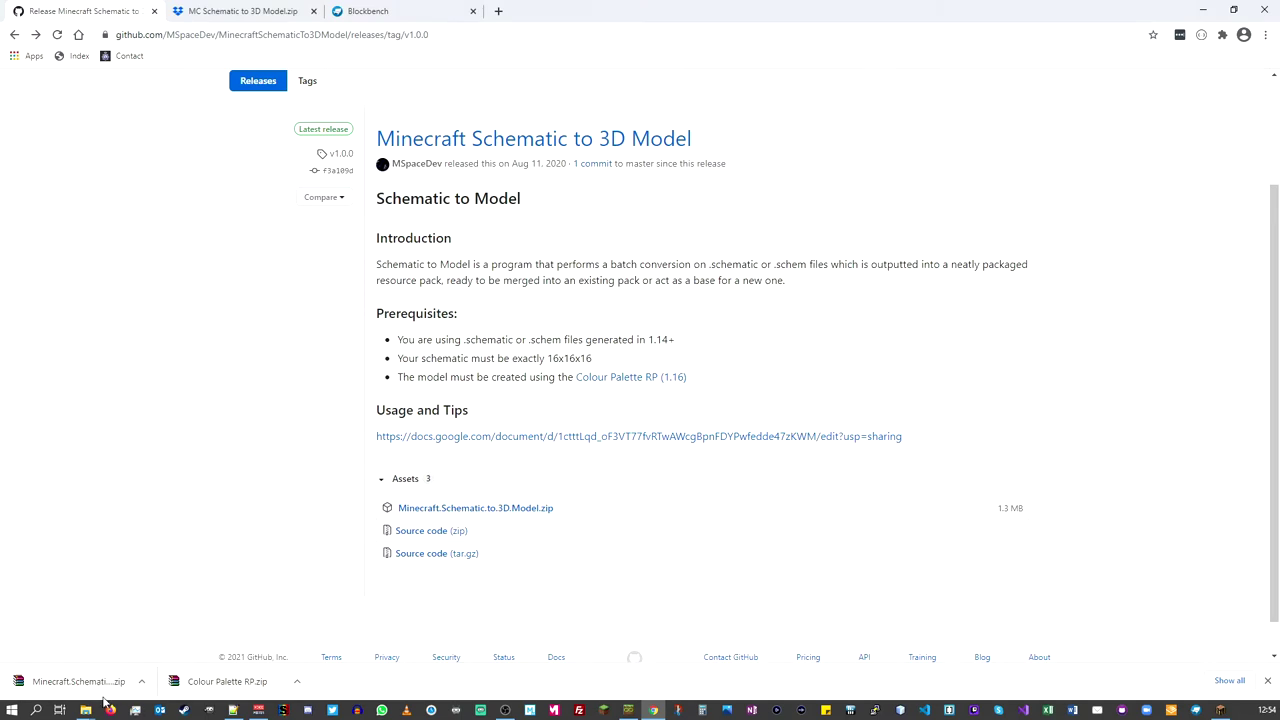
Step: Paste the zip into Minecraft's resourcepacks folder and close that Explorer window
{"action": "mouse_move", "coordinate": [86, 710]}
{"action": "left_click", "coordinate": [63, 666]}
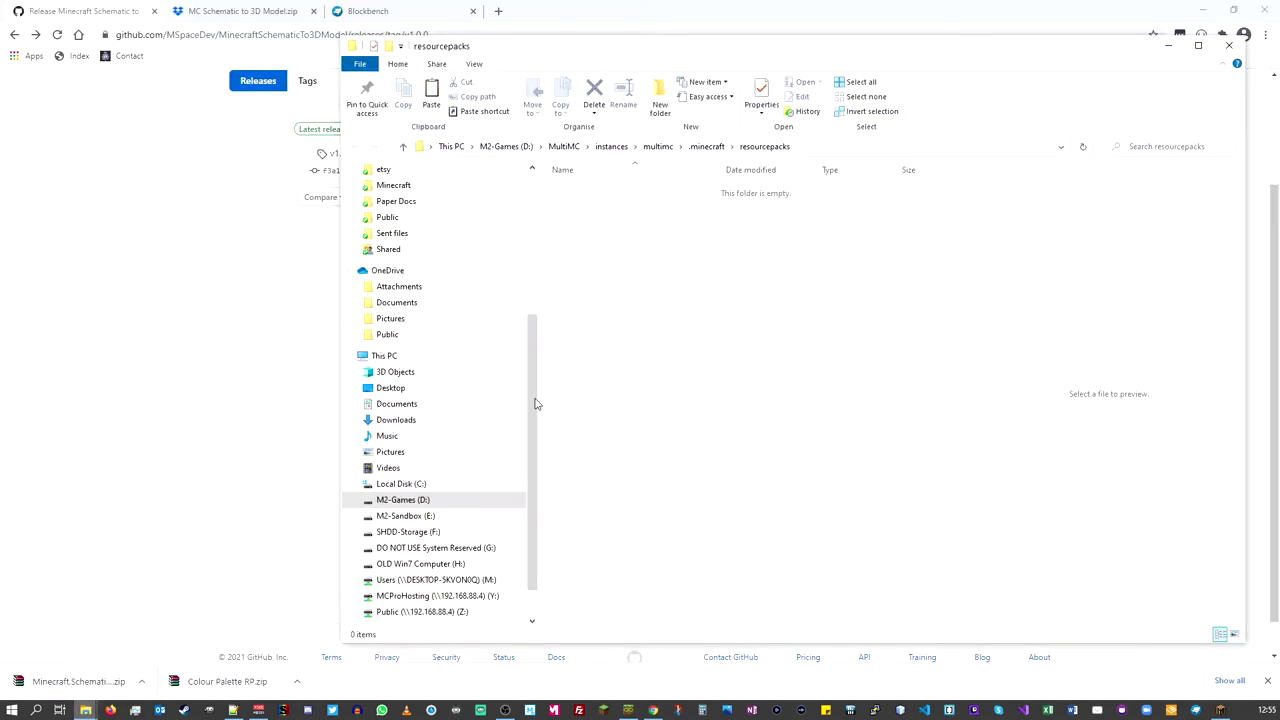
{"action": "right_click", "coordinate": [662, 318]}
{"action": "left_click", "coordinate": [694, 413]}
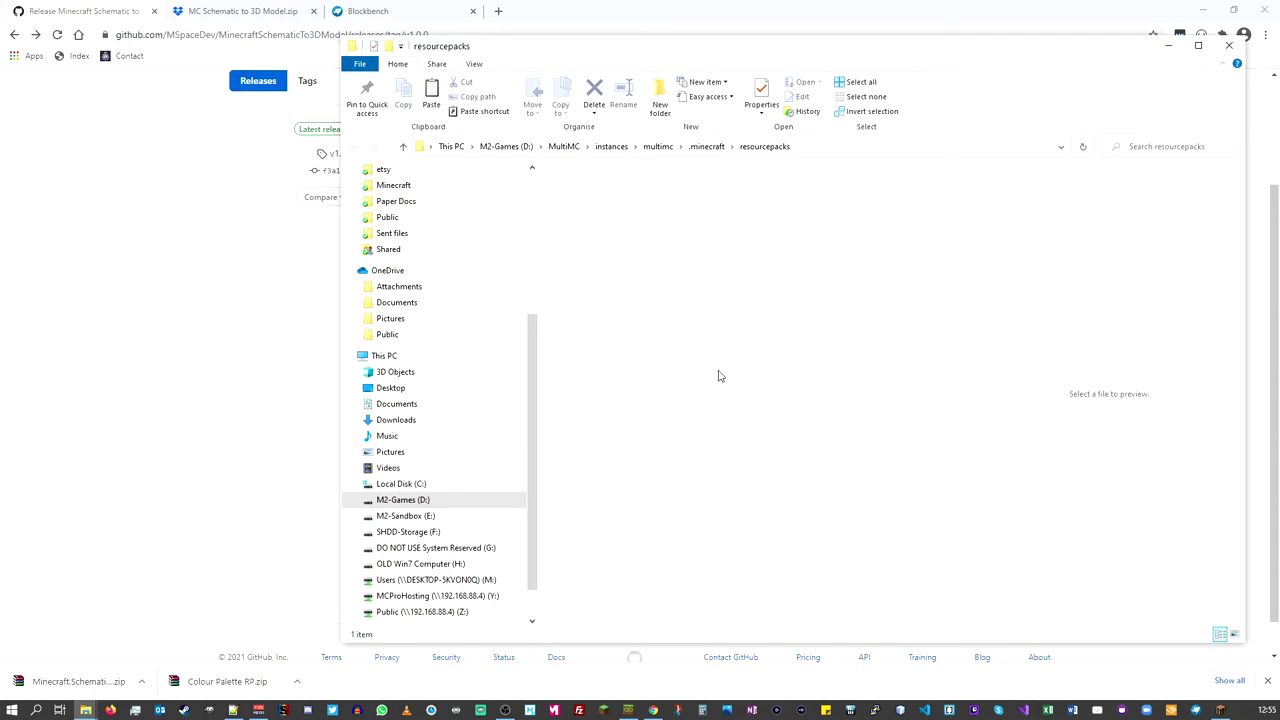
{"action": "left_click", "coordinate": [1224, 52]}
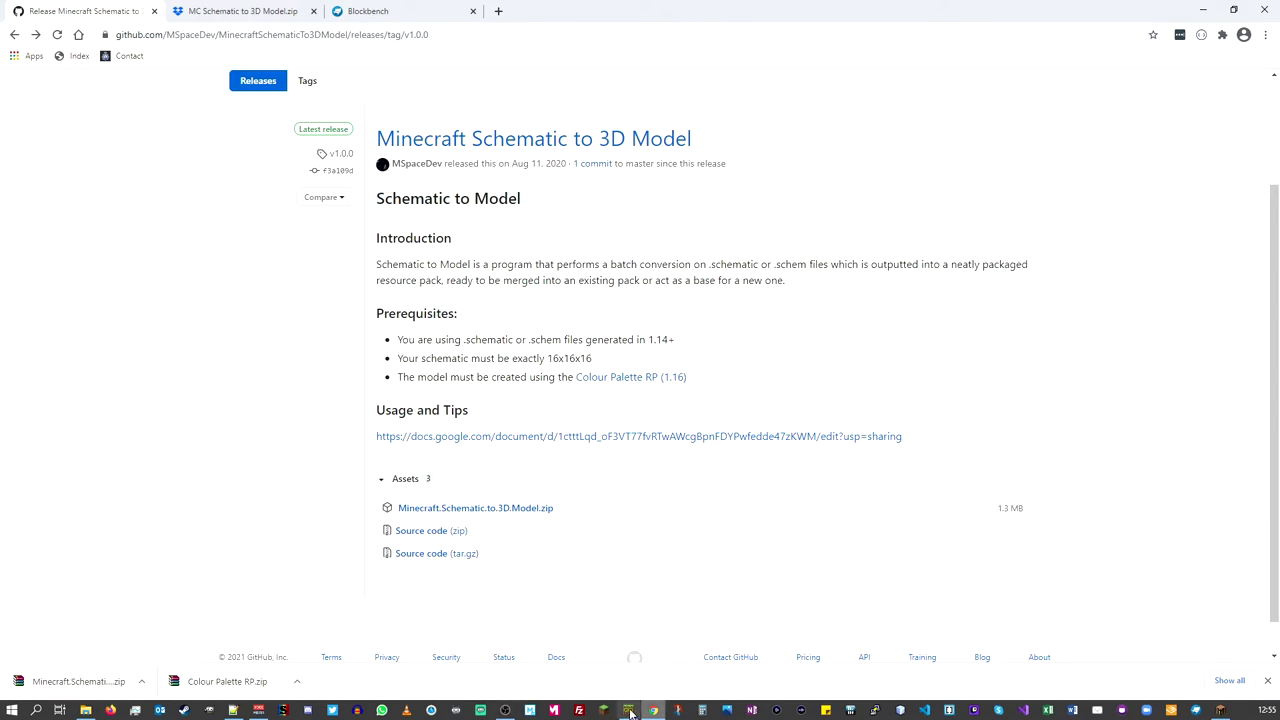
{"action": "left_click", "coordinate": [1222, 711]}
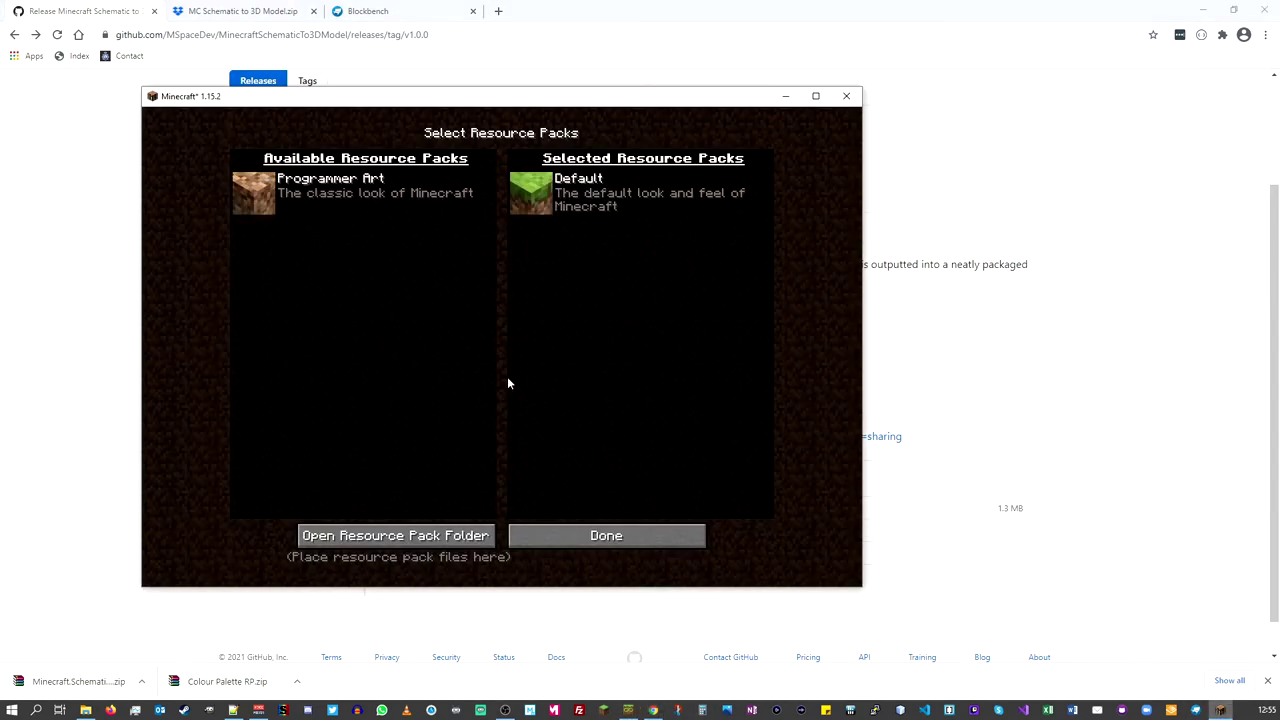
Step: Refresh the resource pack list, enable Colour Palette RP.zip, and apply it
{"action": "left_click", "coordinate": [610, 545]}
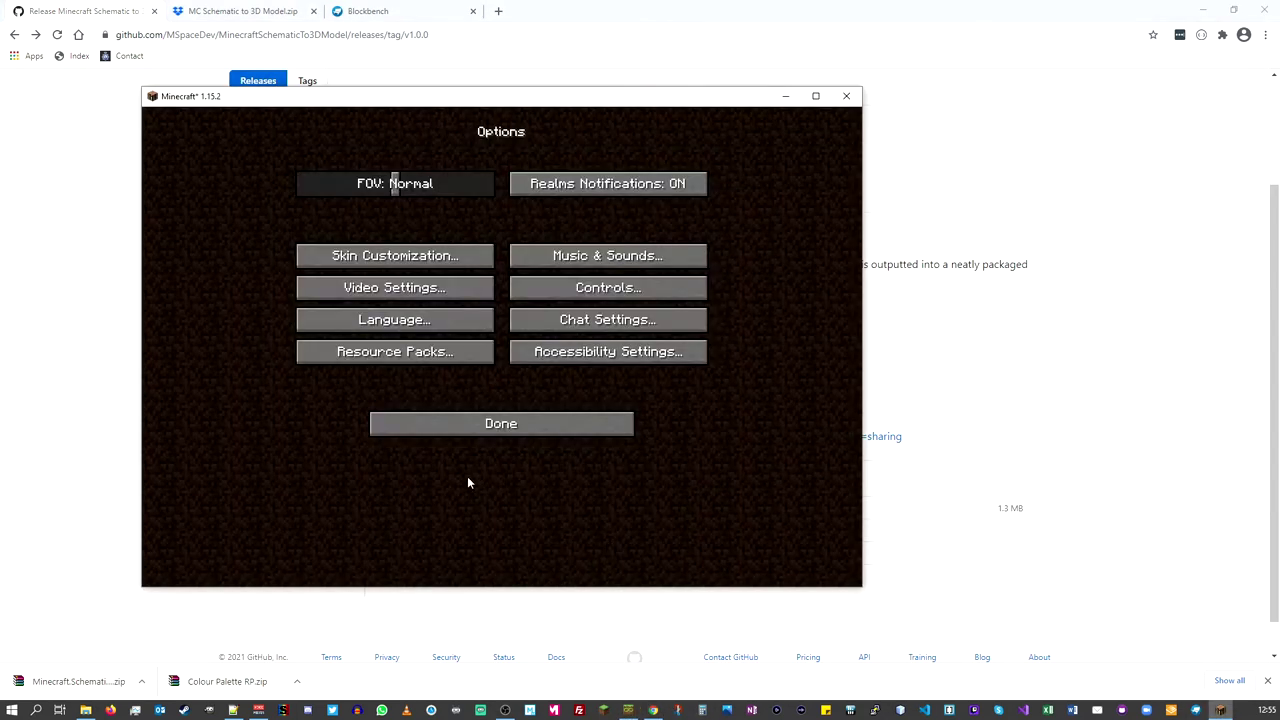
{"action": "left_click", "coordinate": [415, 355]}
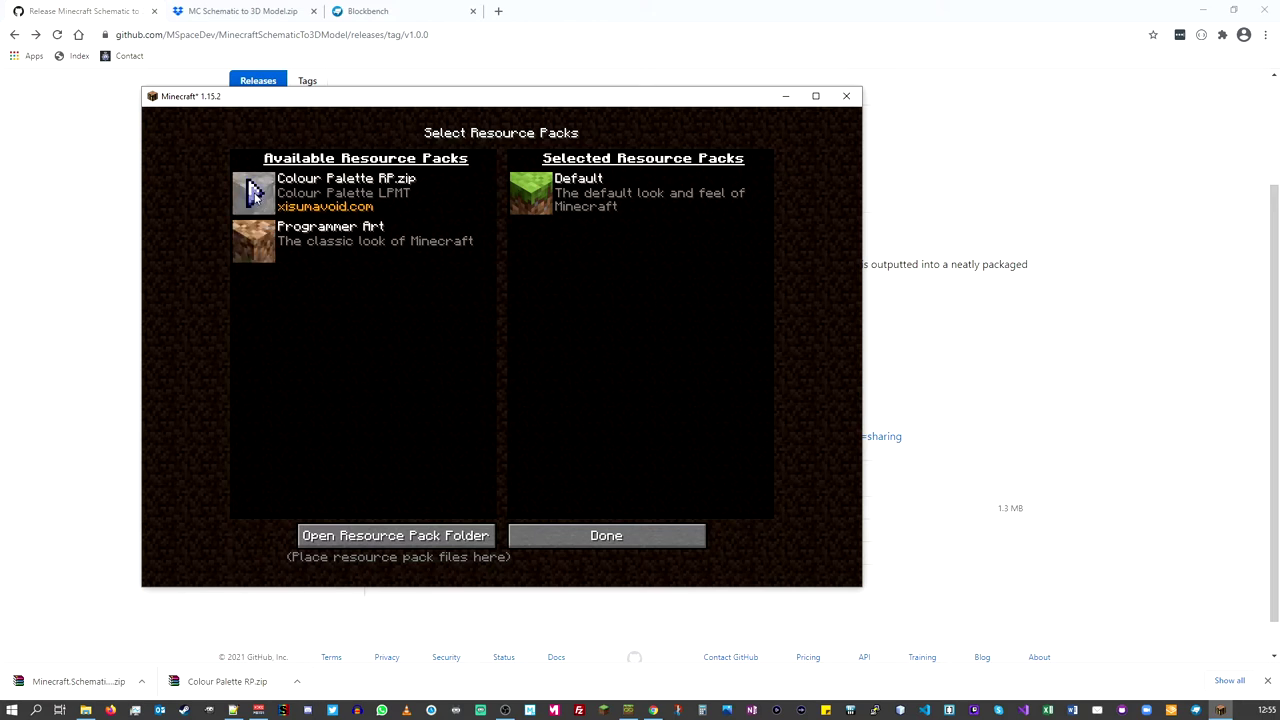
{"action": "left_click", "coordinate": [255, 193]}
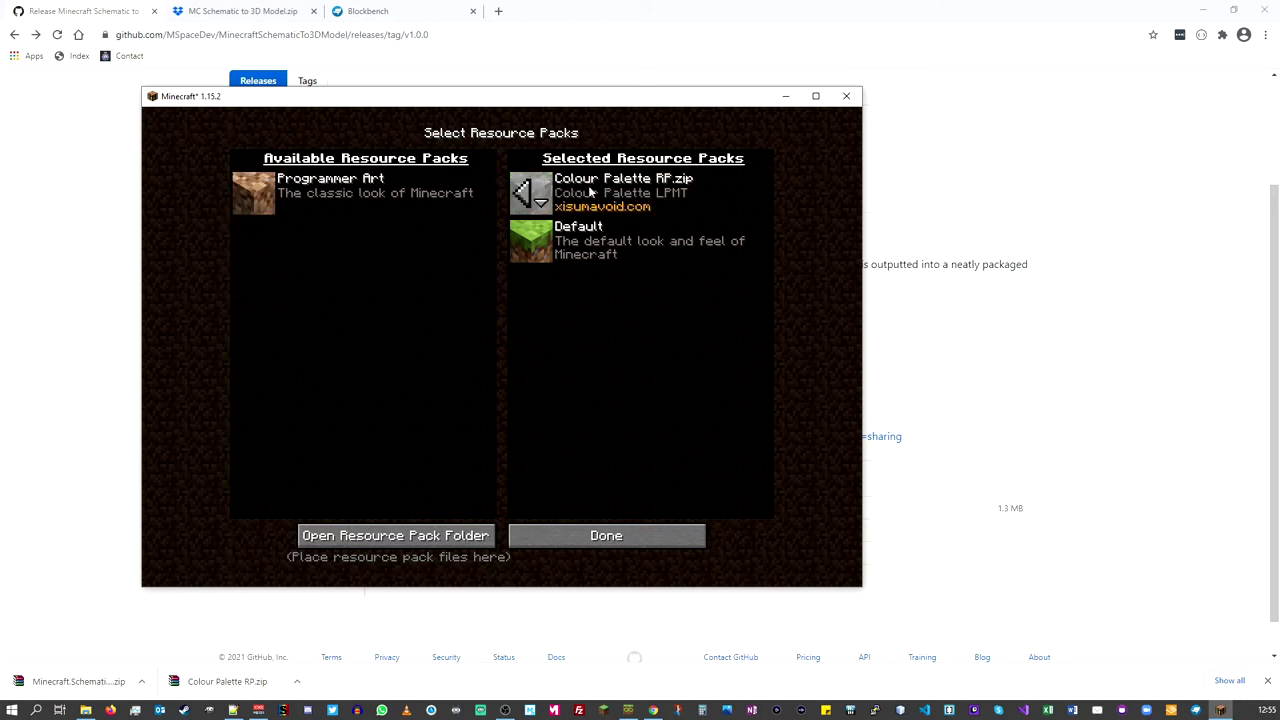
{"action": "left_click", "coordinate": [594, 537]}
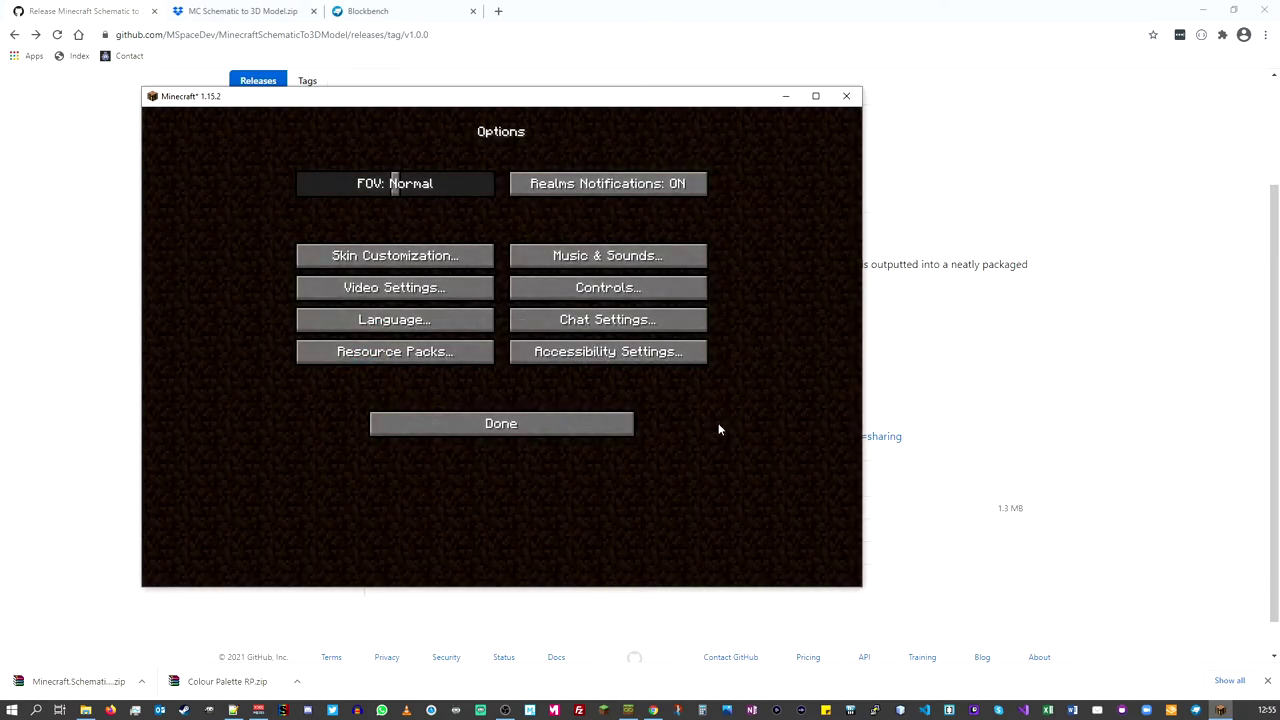
{"action": "left_click", "coordinate": [510, 432]}
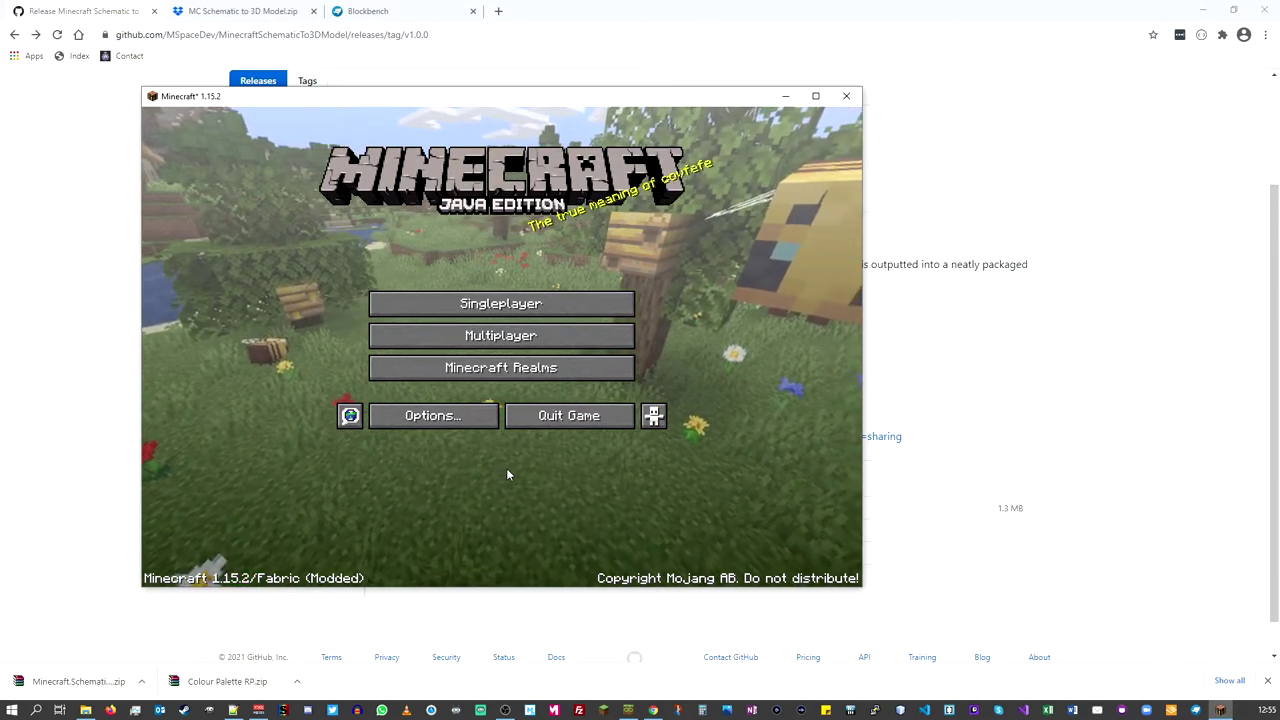
{"action": "left_click", "coordinate": [611, 22]}
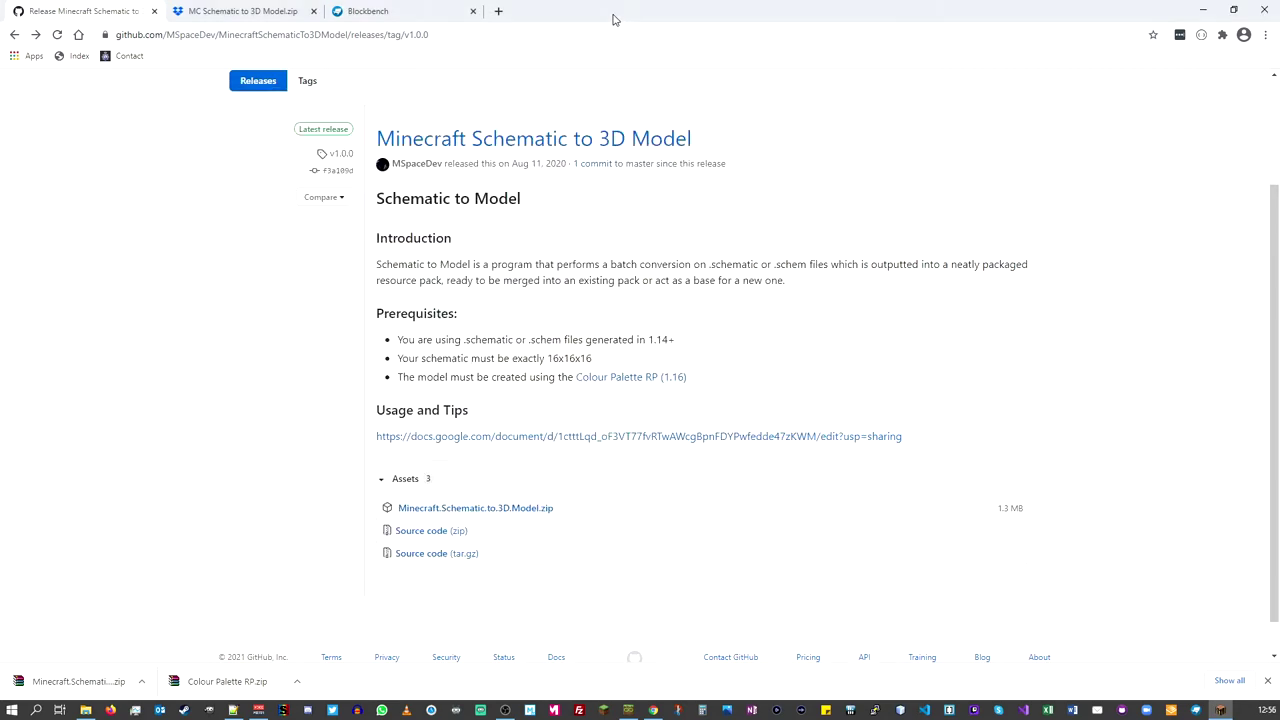
{"action": "left_click", "coordinate": [500, 12]}
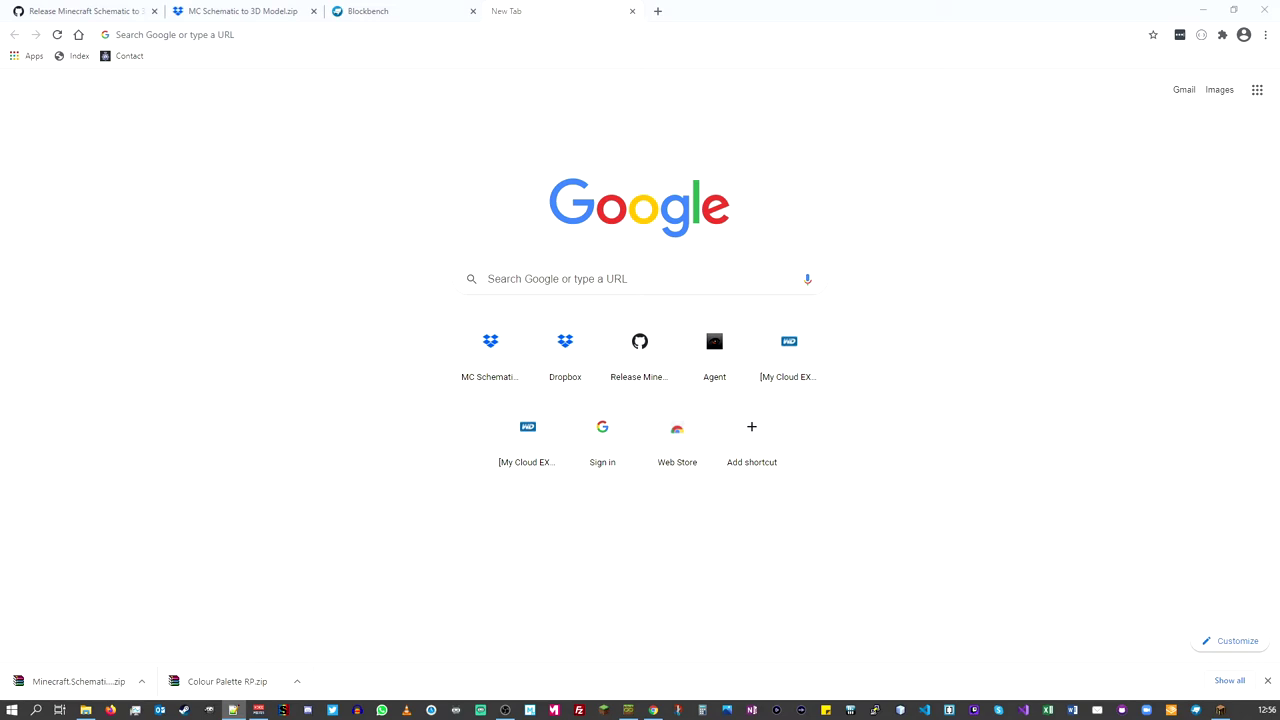
Step: Open the pasted Dropbox link, direct-download MC Schematic to 3D Model.zip, and show it in its folder
{"action": "left_click", "coordinate": [266, 34]}
{"action": "right_click", "coordinate": [266, 34]}
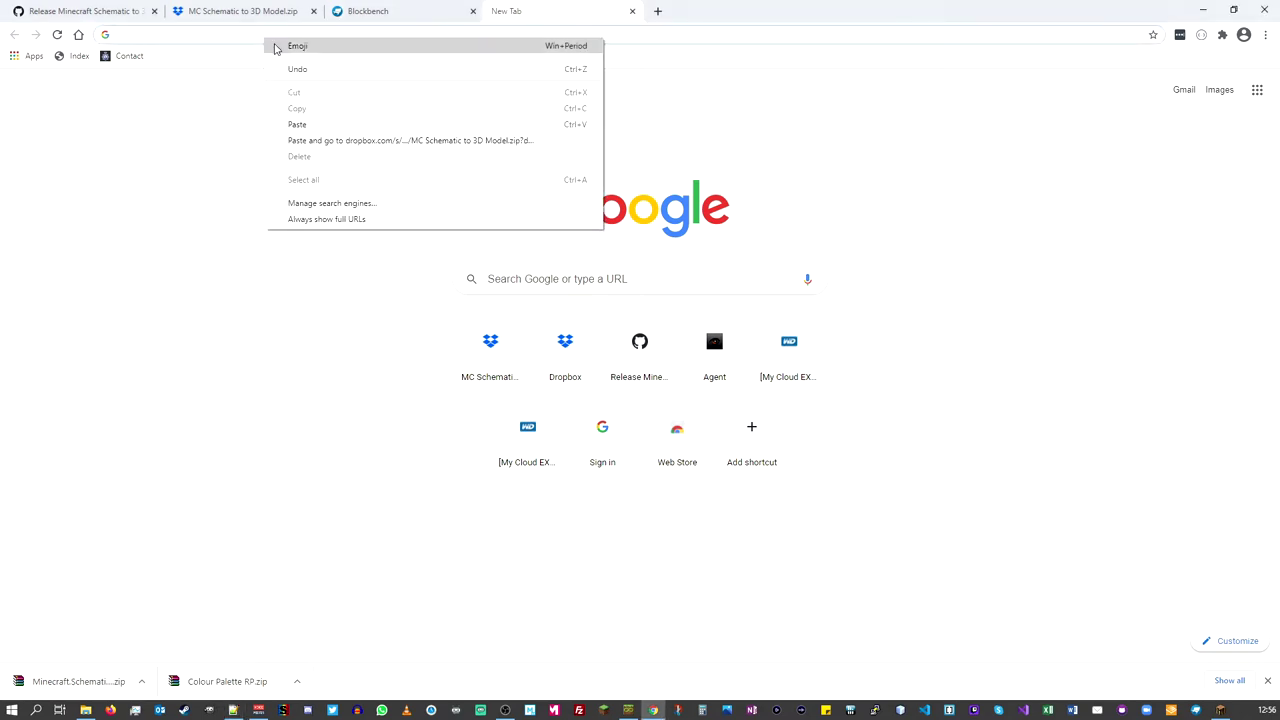
{"action": "left_click", "coordinate": [312, 145]}
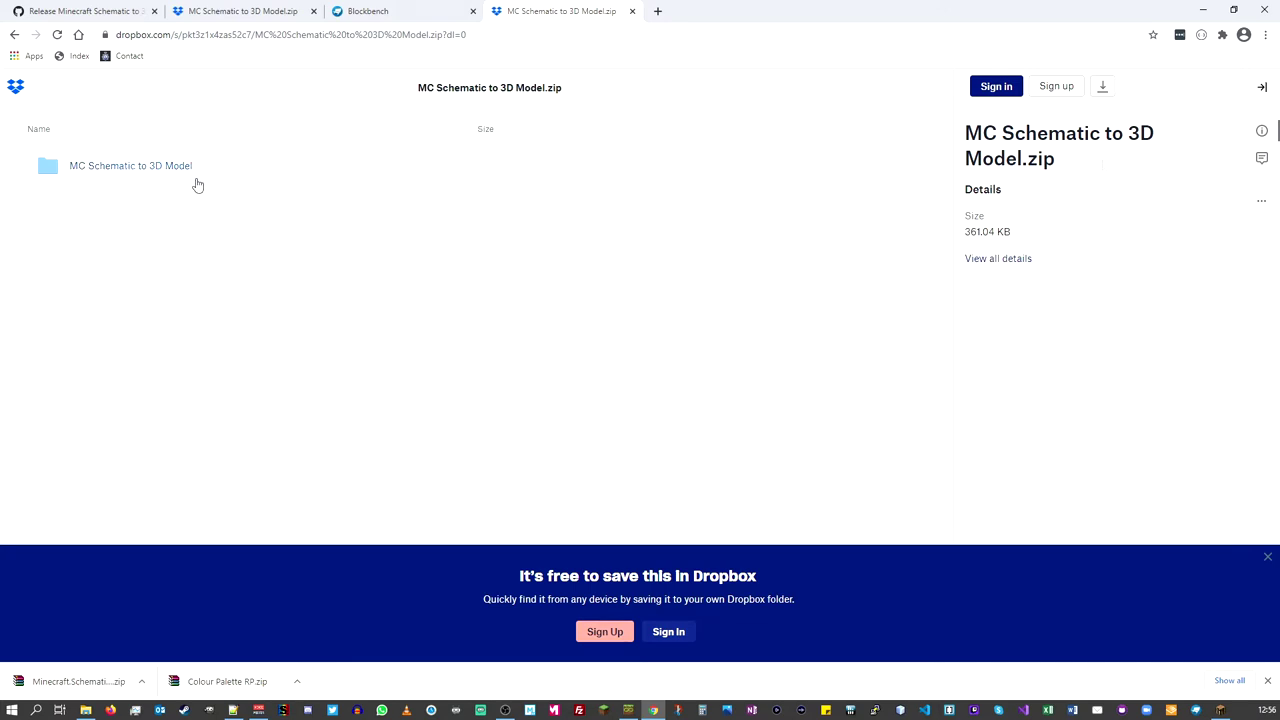
{"action": "left_click", "coordinate": [1103, 93]}
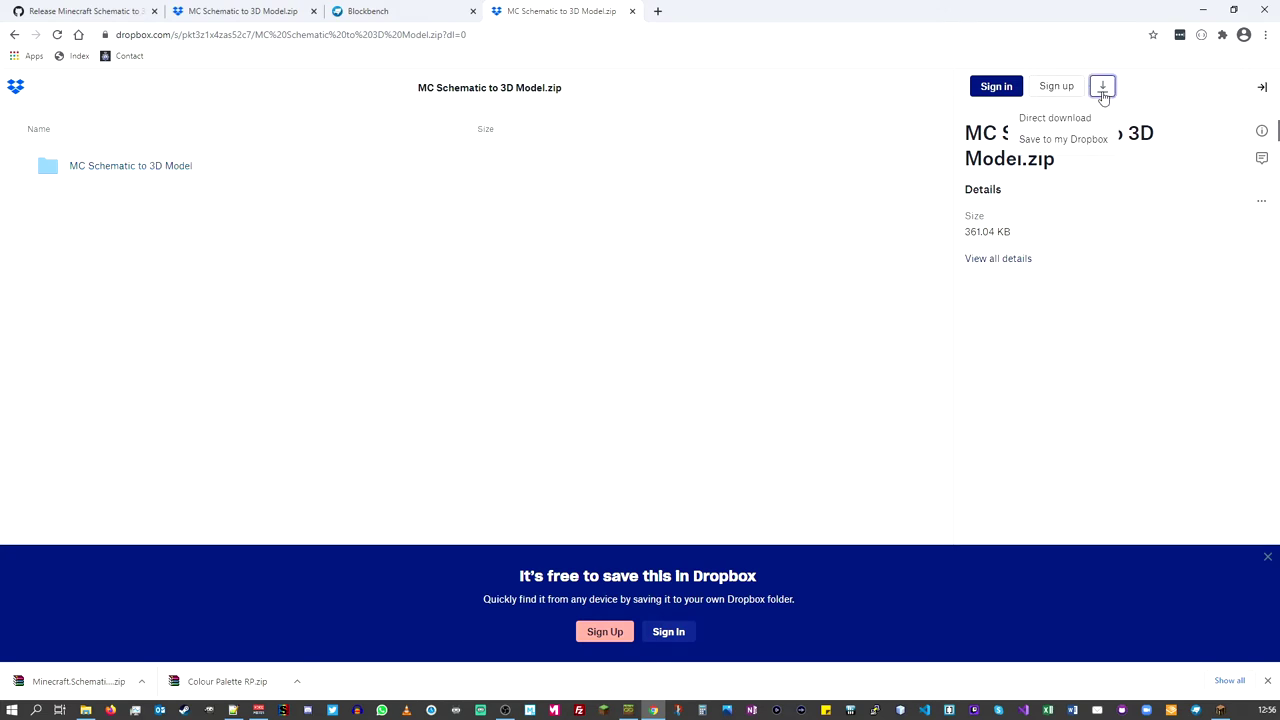
{"action": "left_click", "coordinate": [1057, 122]}
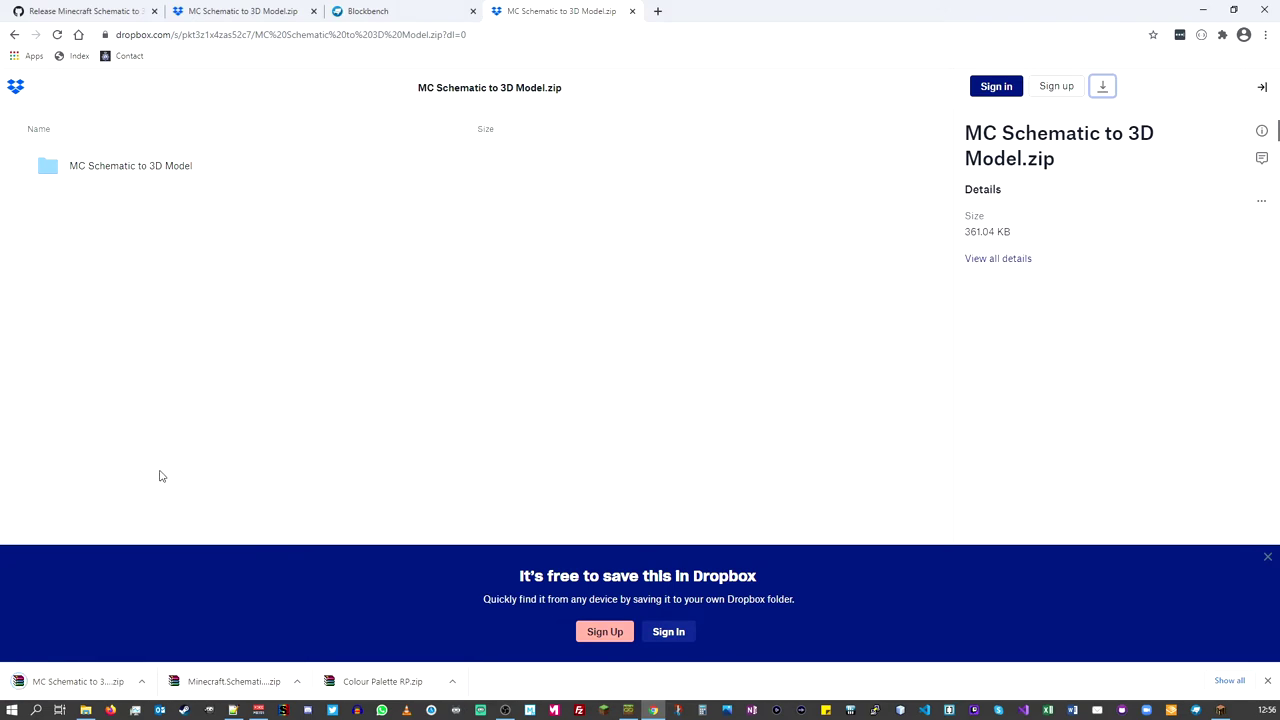
{"action": "left_click", "coordinate": [142, 682]}
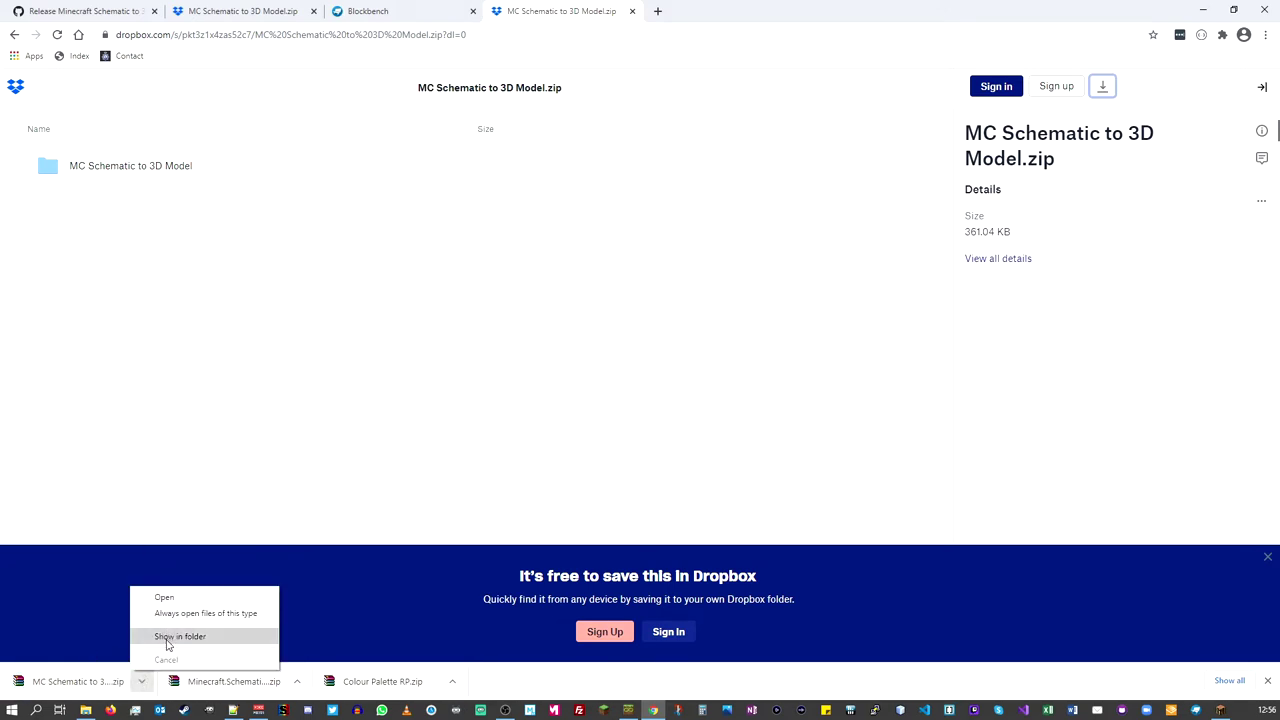
{"action": "left_click", "coordinate": [167, 640]}
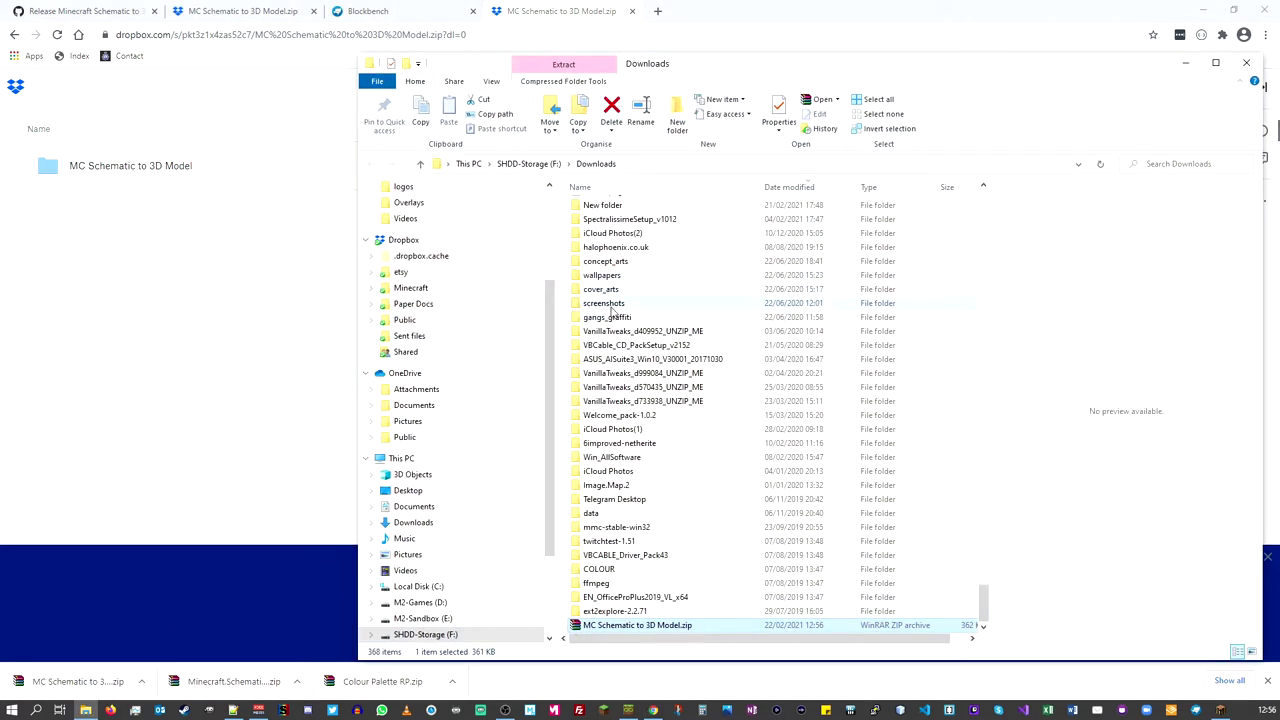
Step: Copy MC Schematic to 3D Model.zip from Downloads, then switch back to Minecraft
{"action": "scroll", "coordinate": [683, 375], "scroll_direction": "up", "scroll_amount": 10}
{"action": "scroll", "coordinate": [683, 366], "scroll_direction": "up", "scroll_amount": 15}
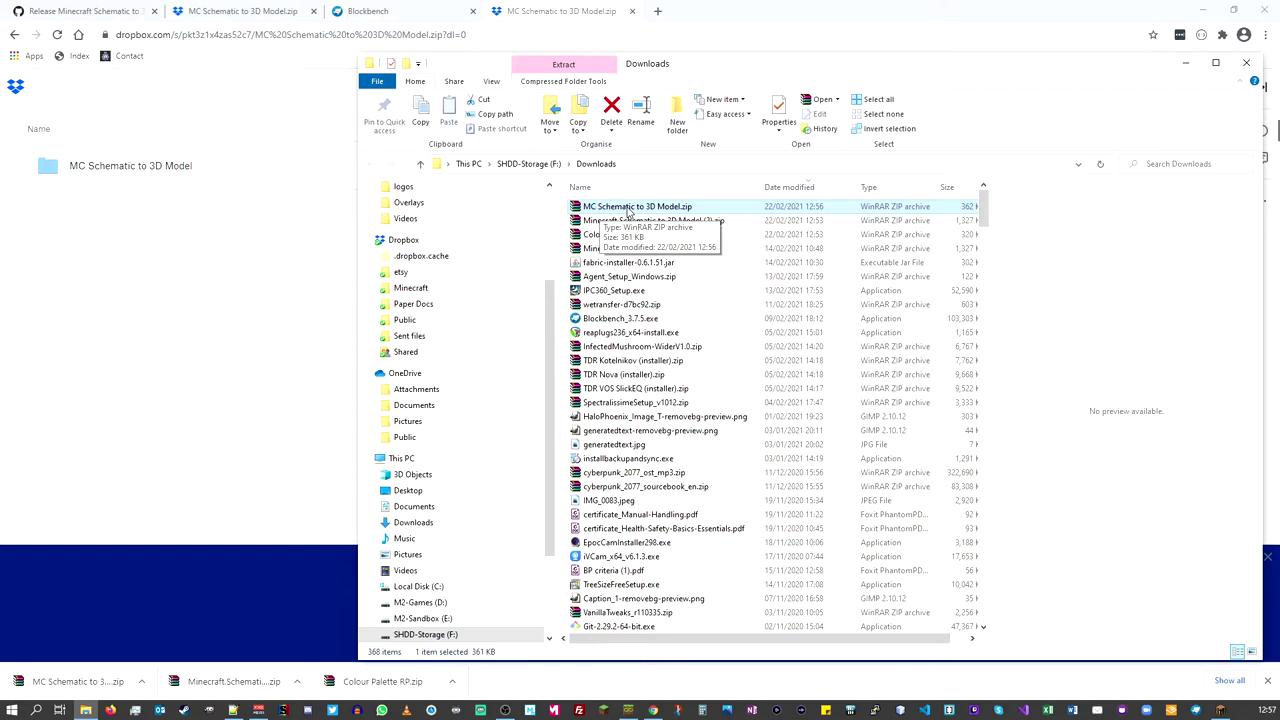
{"action": "right_click", "coordinate": [643, 211]}
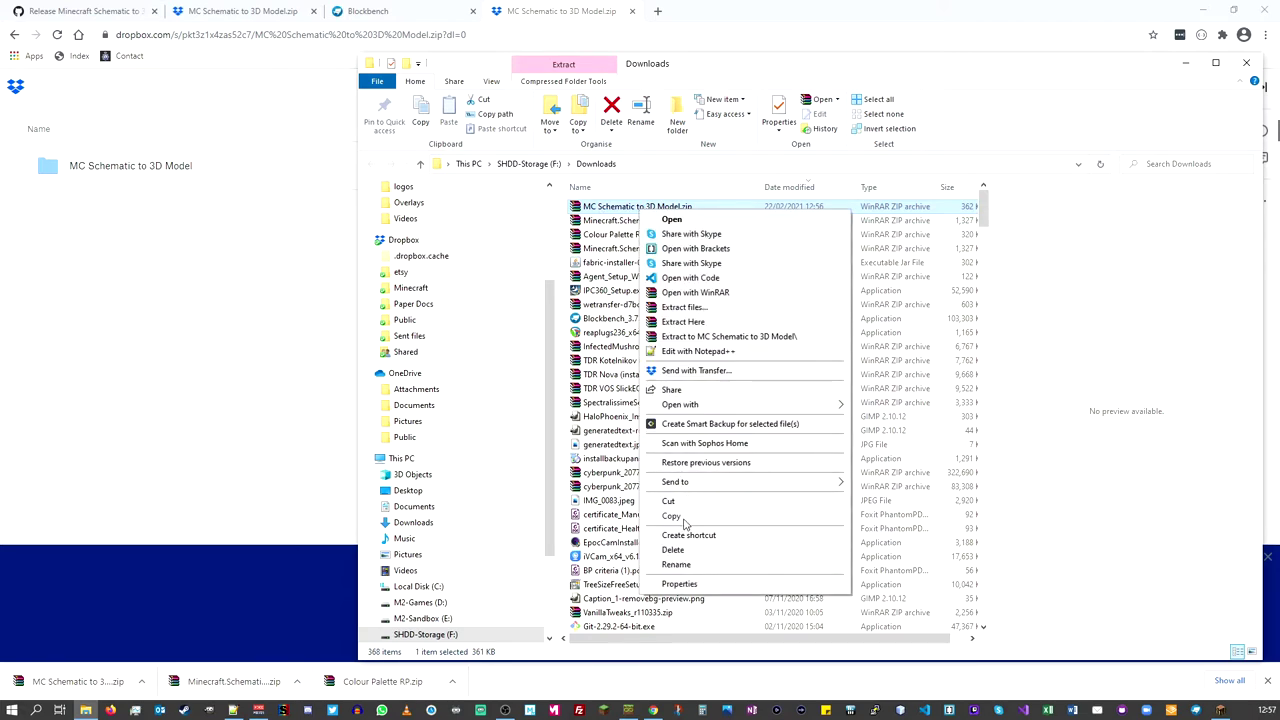
{"action": "left_click", "coordinate": [685, 518]}
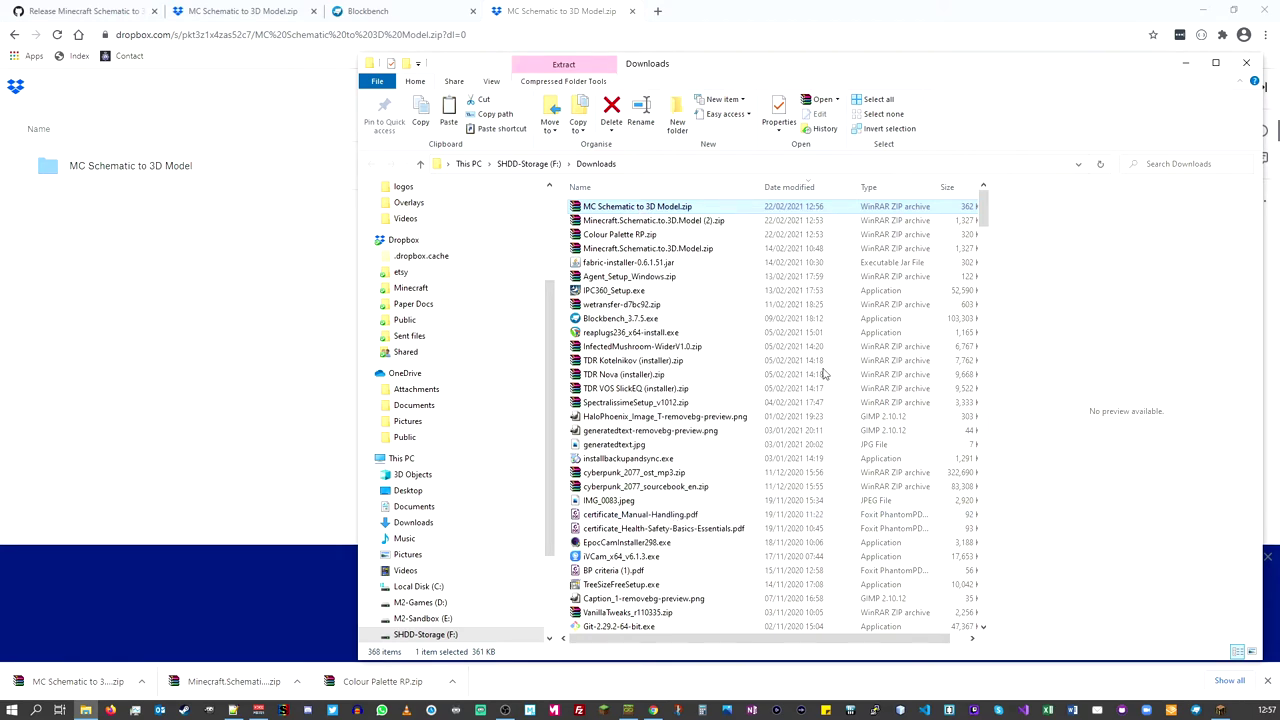
{"action": "left_click", "coordinate": [1186, 64]}
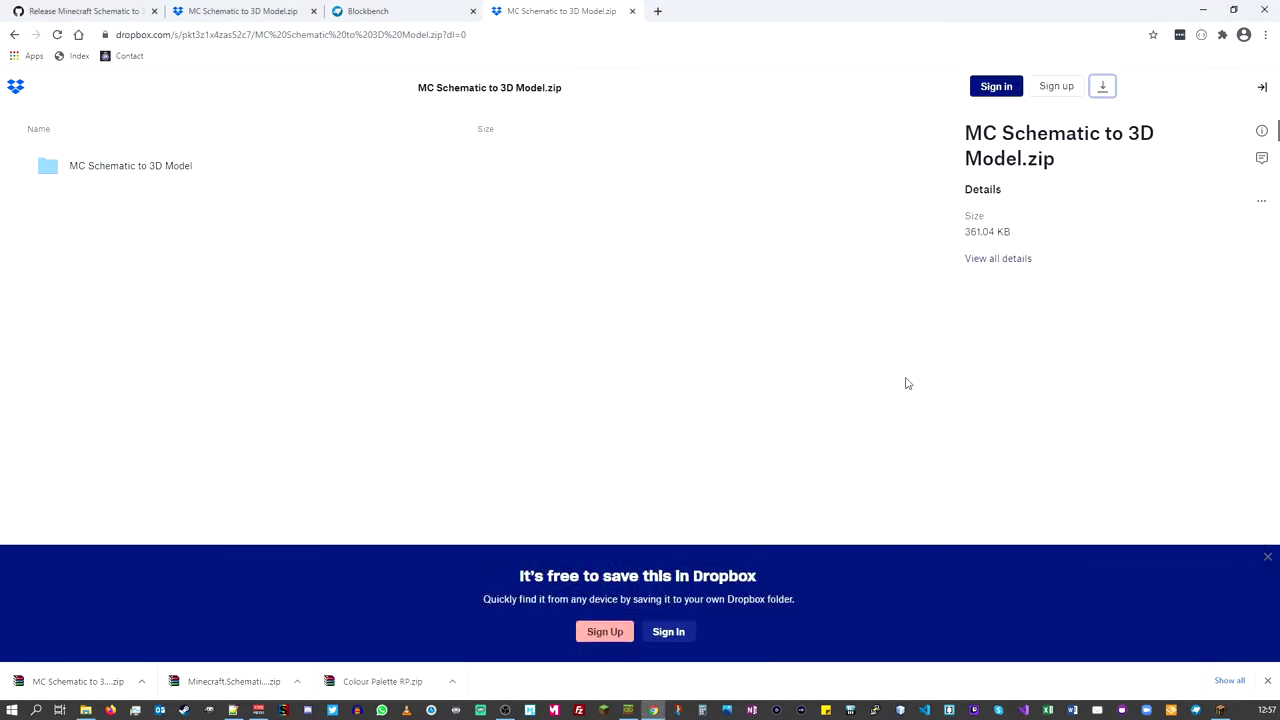
{"action": "left_click", "coordinate": [1220, 710]}
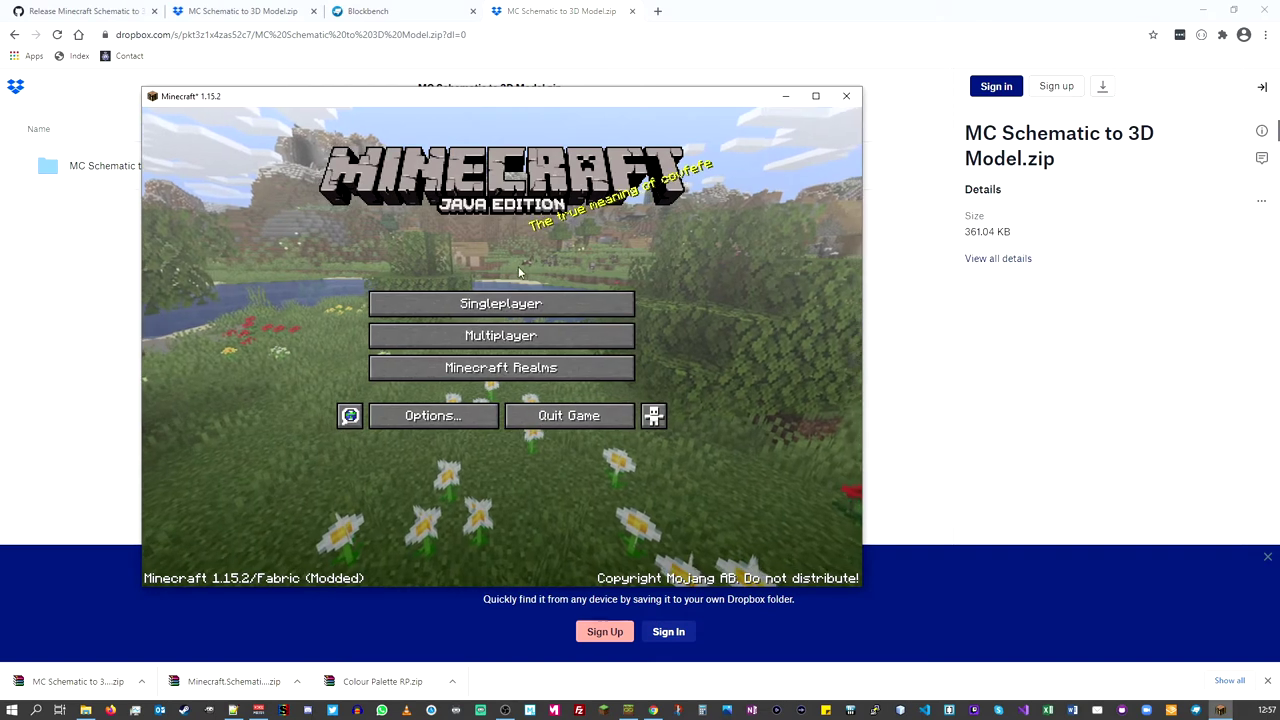
Step: Open Minecraft's resourcepacks folder on disk via Options and Resource Packs
{"action": "left_click", "coordinate": [428, 421]}
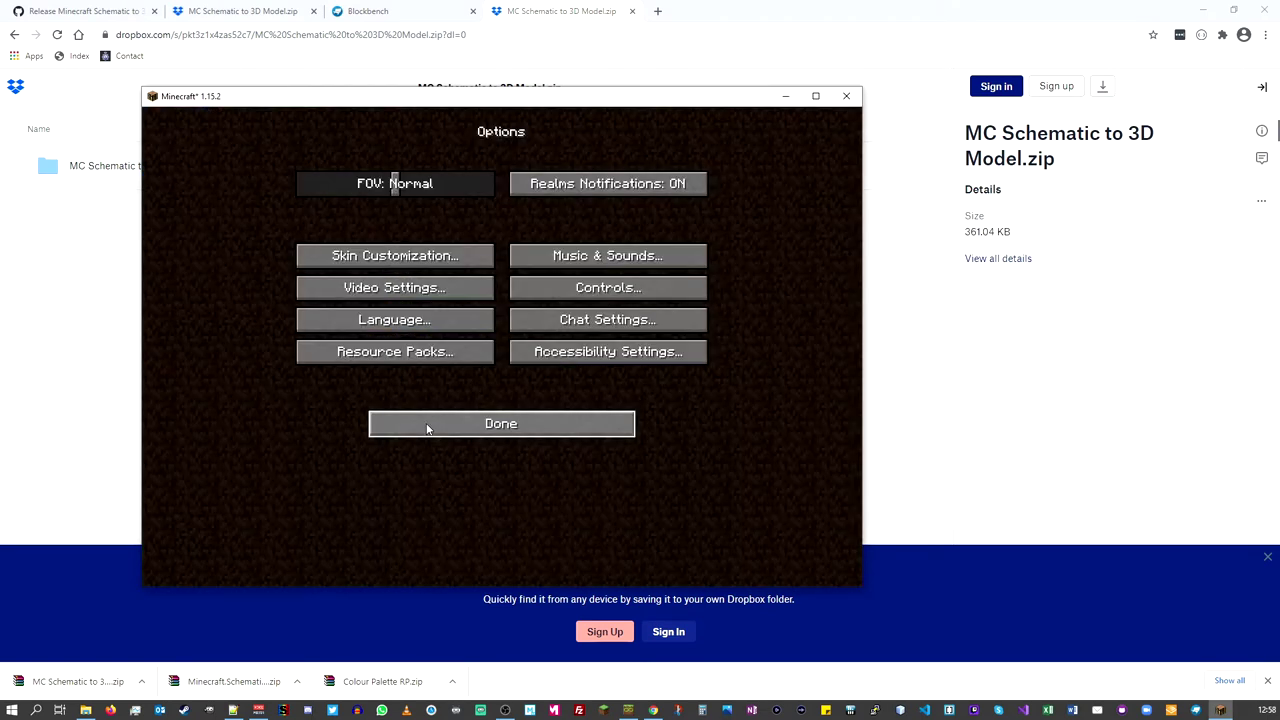
{"action": "left_click", "coordinate": [380, 354]}
{"action": "left_click", "coordinate": [458, 528]}
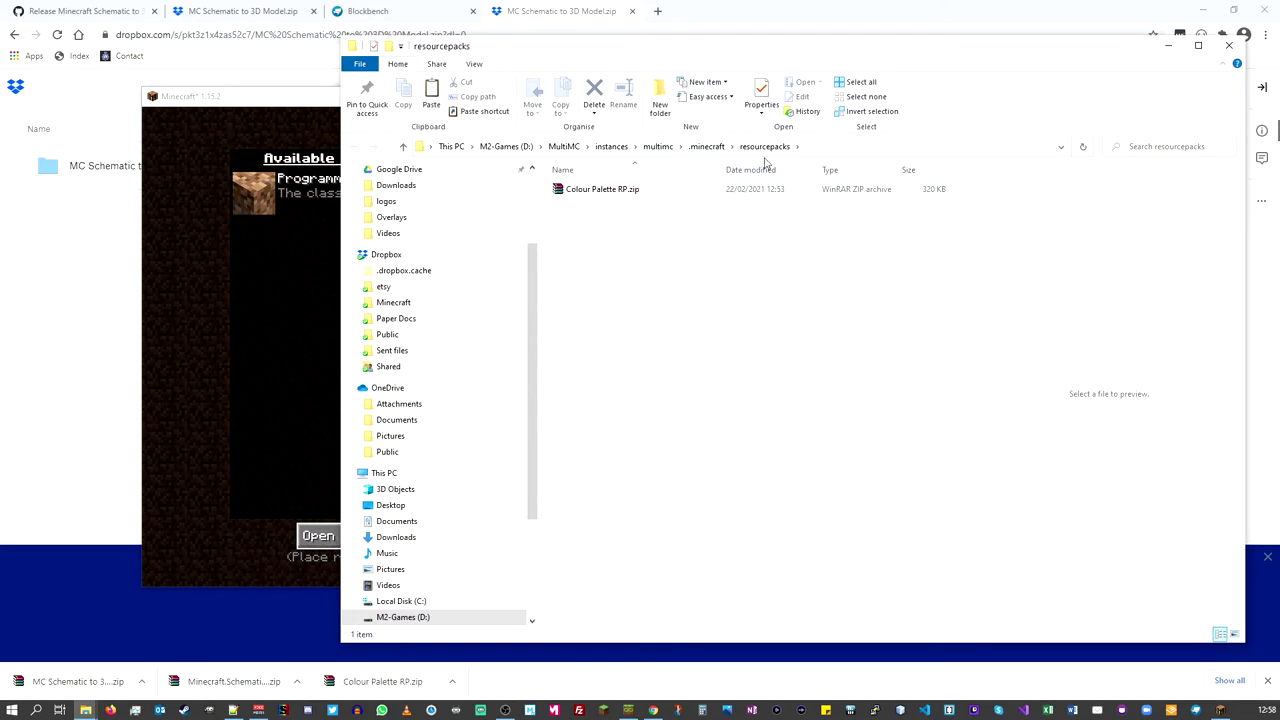
Step: Paste MC Schematic to 3D Model.zip into the .minecraft saves folder
{"action": "left_click", "coordinate": [707, 147]}
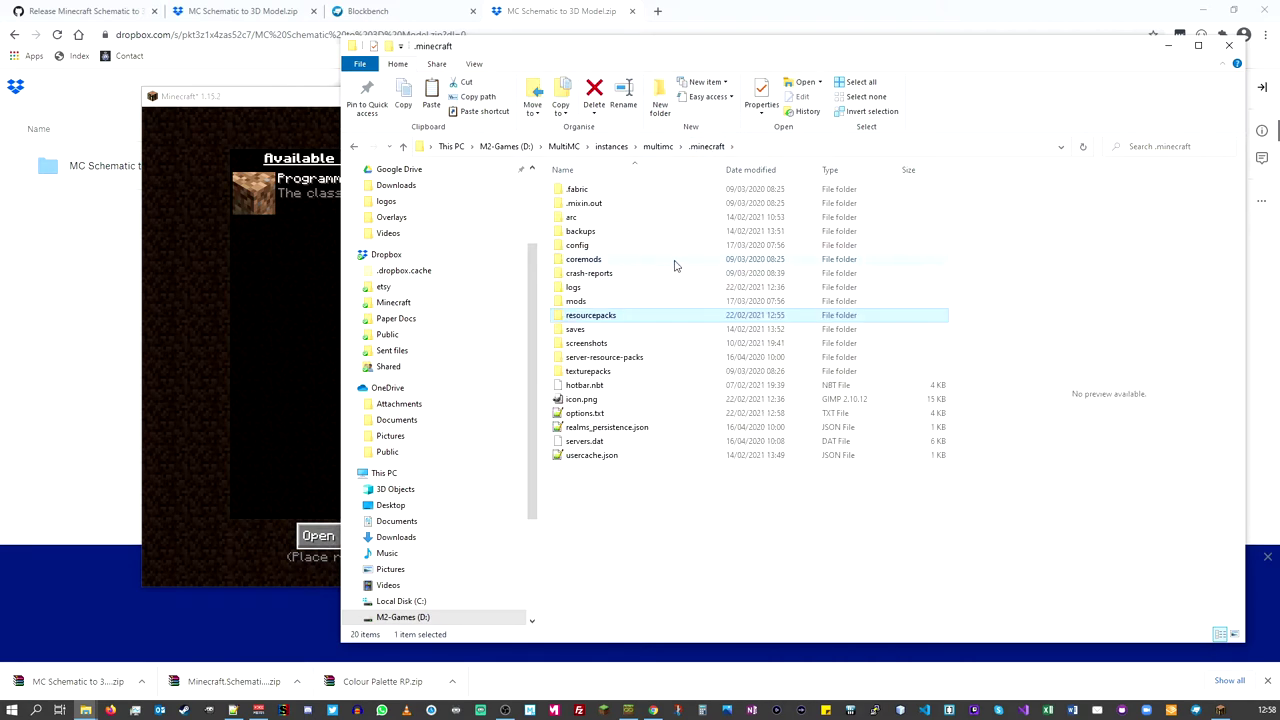
{"action": "left_click_drag", "start_coordinate": [649, 315], "coordinate": [587, 337]}
{"action": "left_click", "coordinate": [578, 330]}
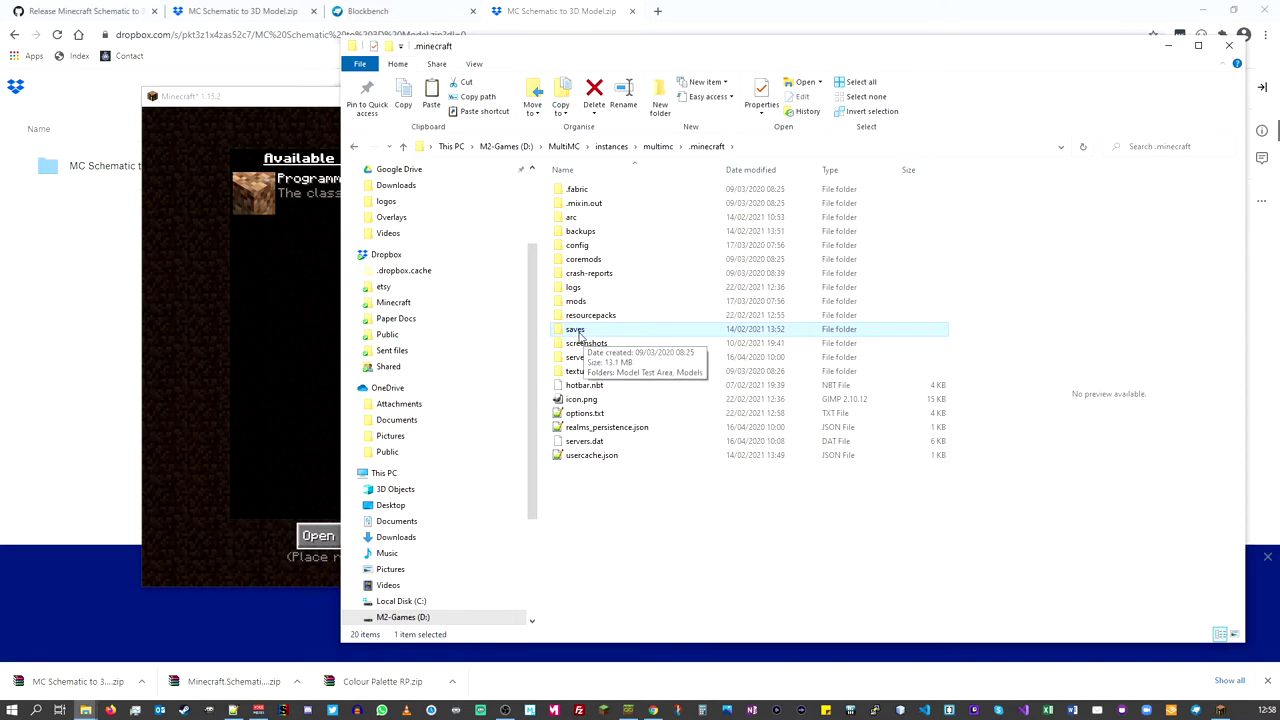
{"action": "double_click", "coordinate": [579, 334]}
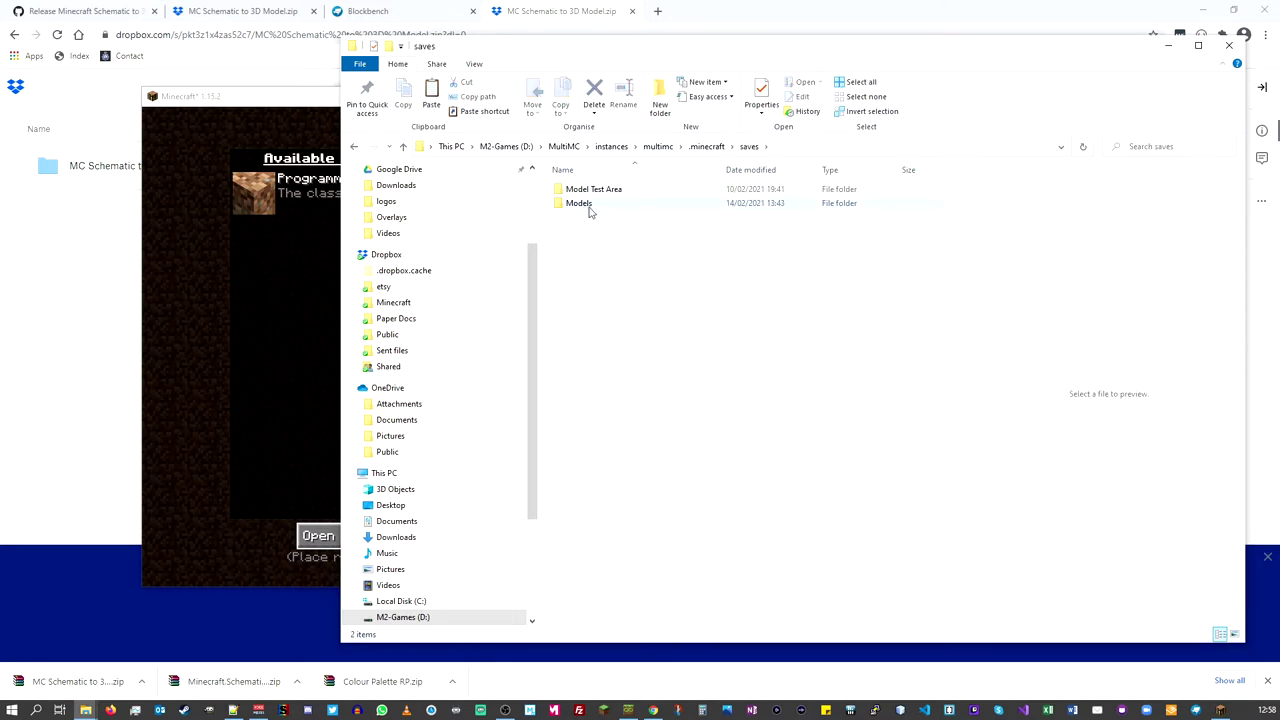
{"action": "right_click", "coordinate": [596, 264]}
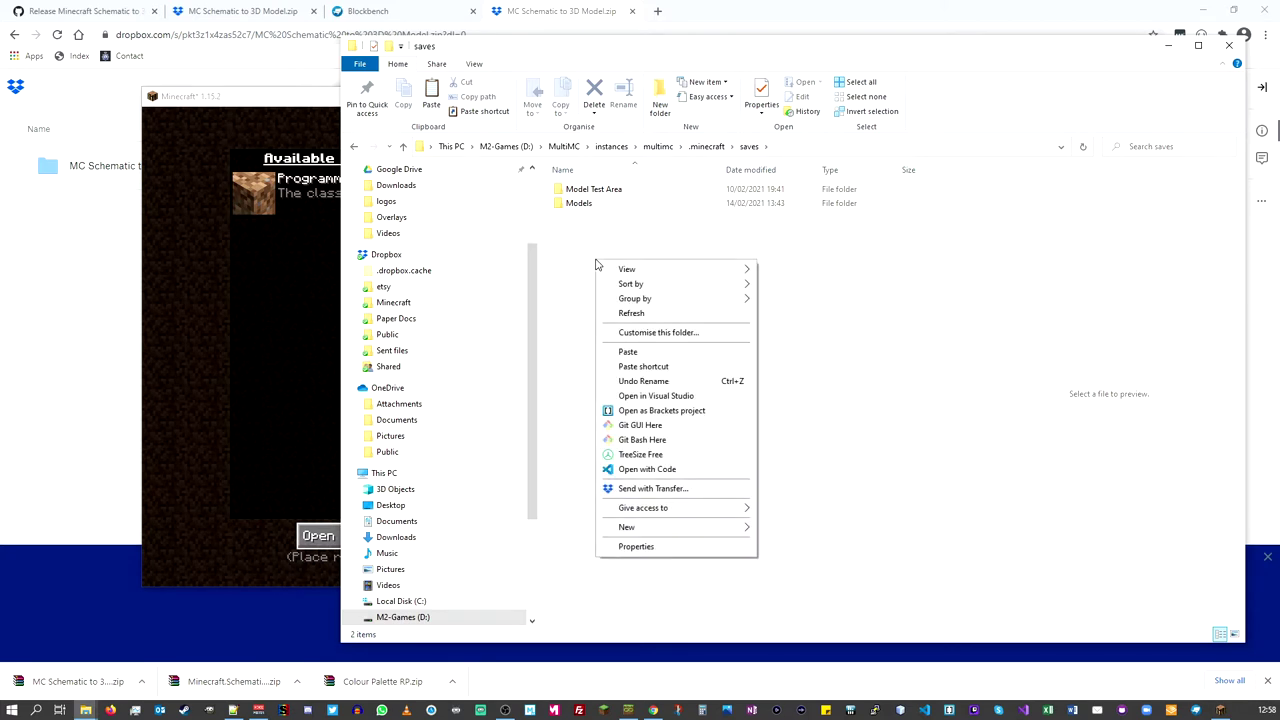
{"action": "left_click", "coordinate": [627, 352]}
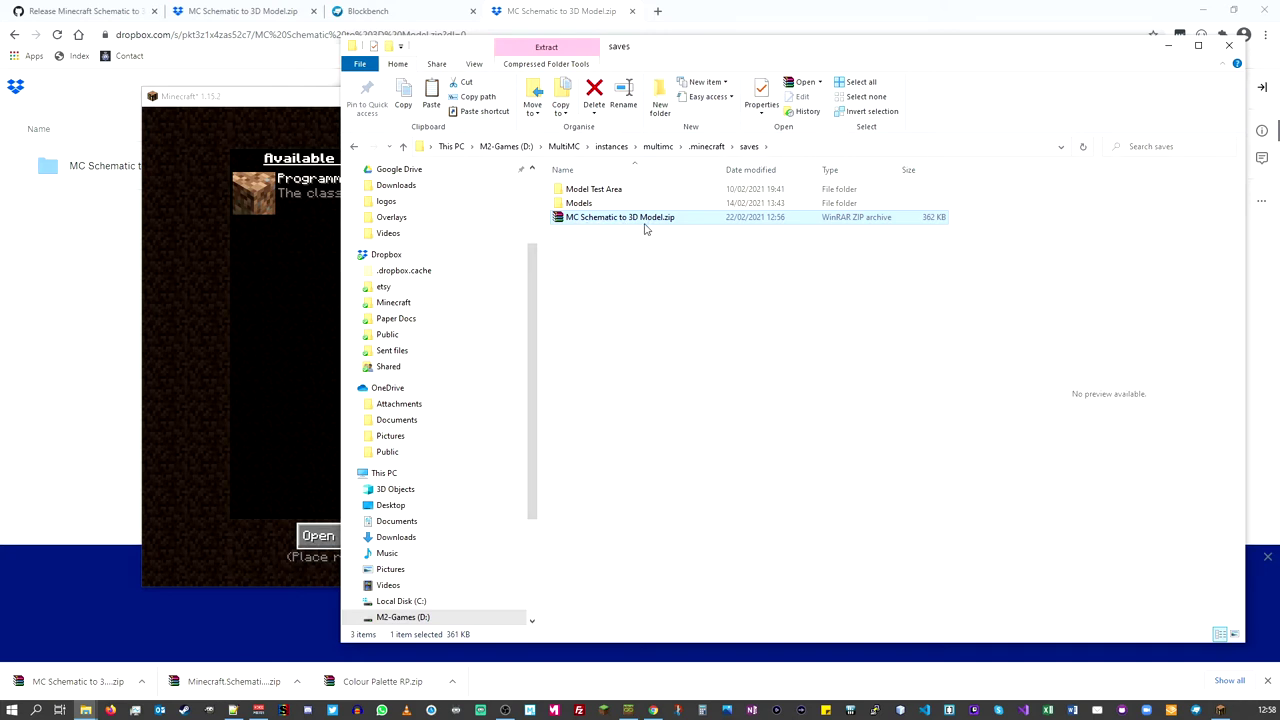
Step: Extract the zip into a world folder in saves, check its contents, and close Explorer
{"action": "right_click", "coordinate": [613, 225]}
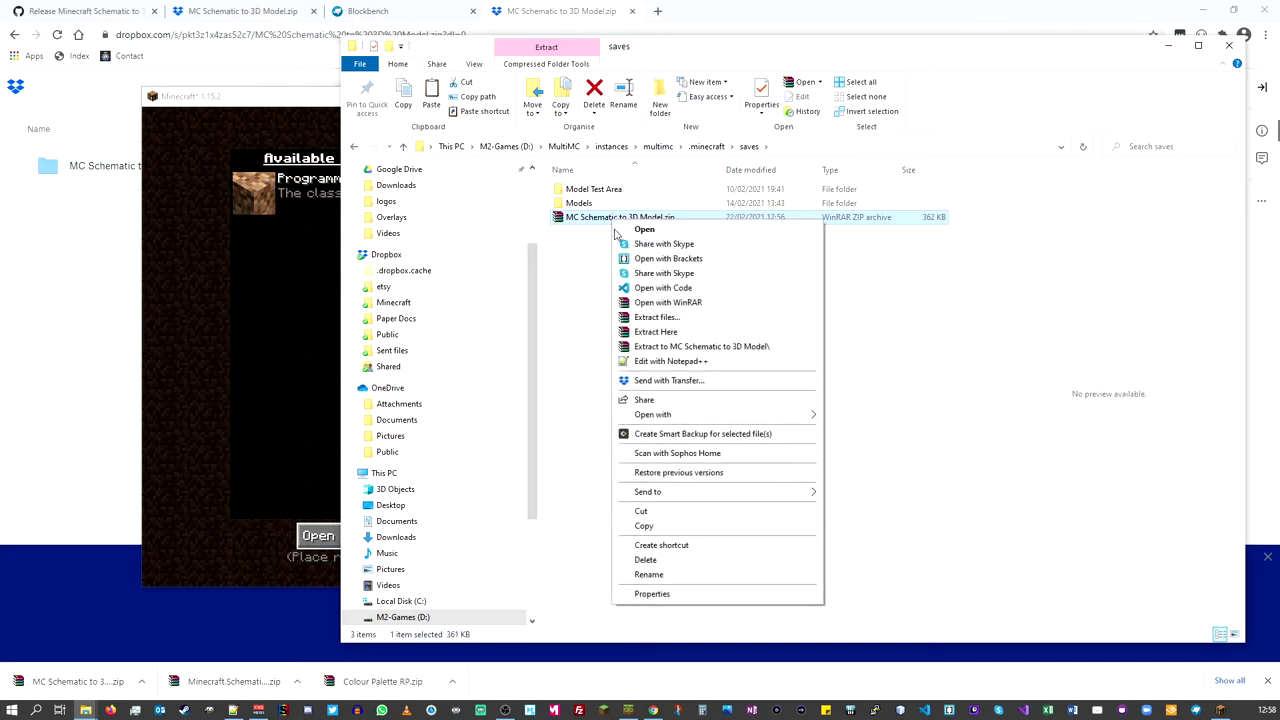
{"action": "left_click", "coordinate": [664, 332]}
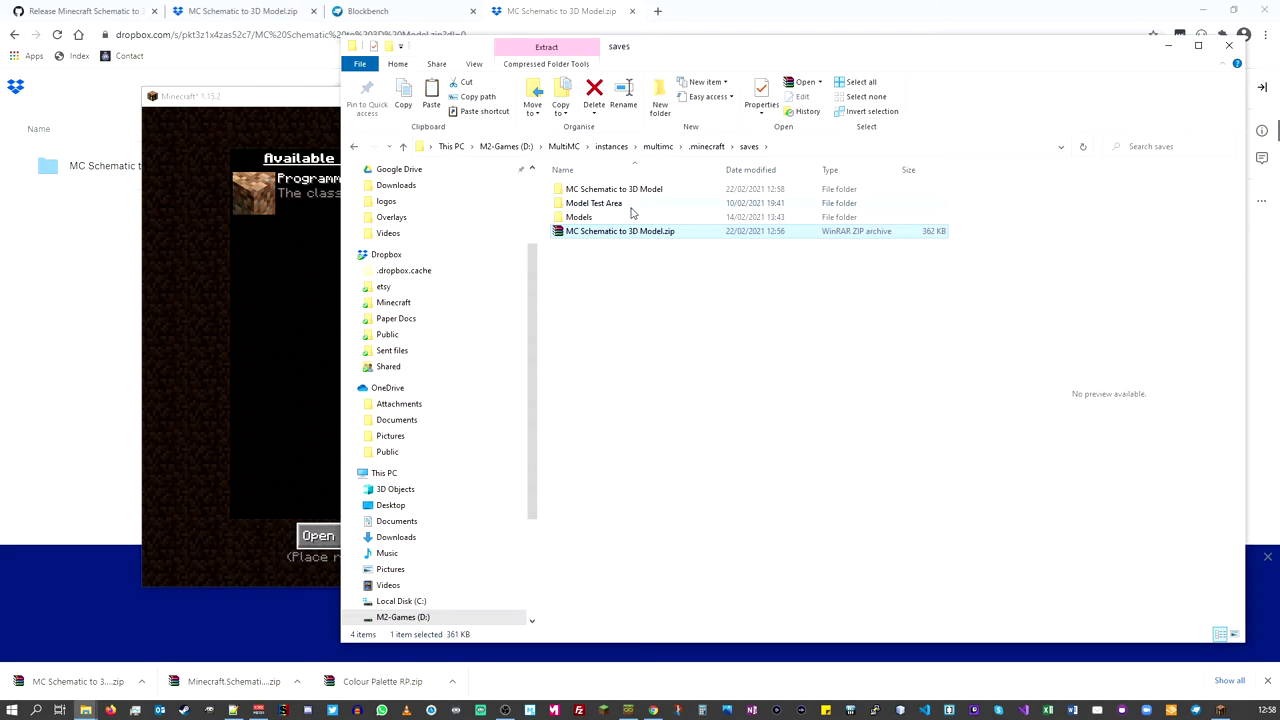
{"action": "left_click", "coordinate": [626, 192]}
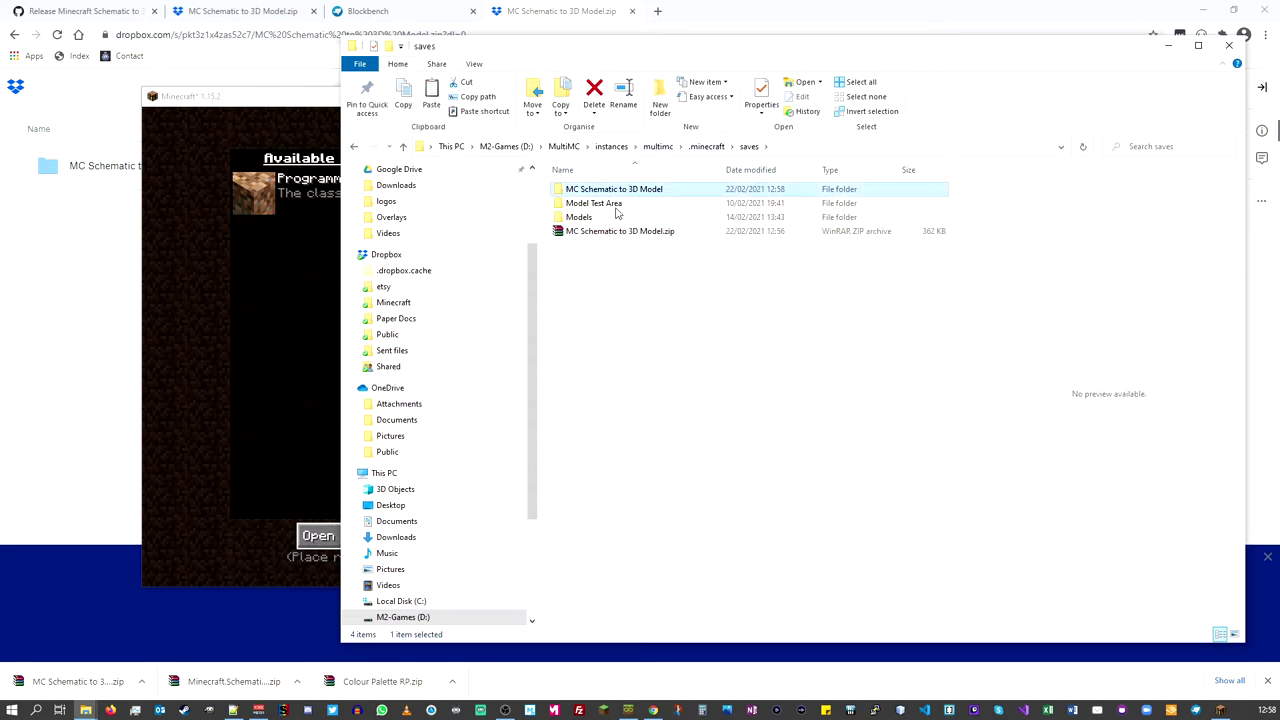
{"action": "double_click", "coordinate": [612, 191]}
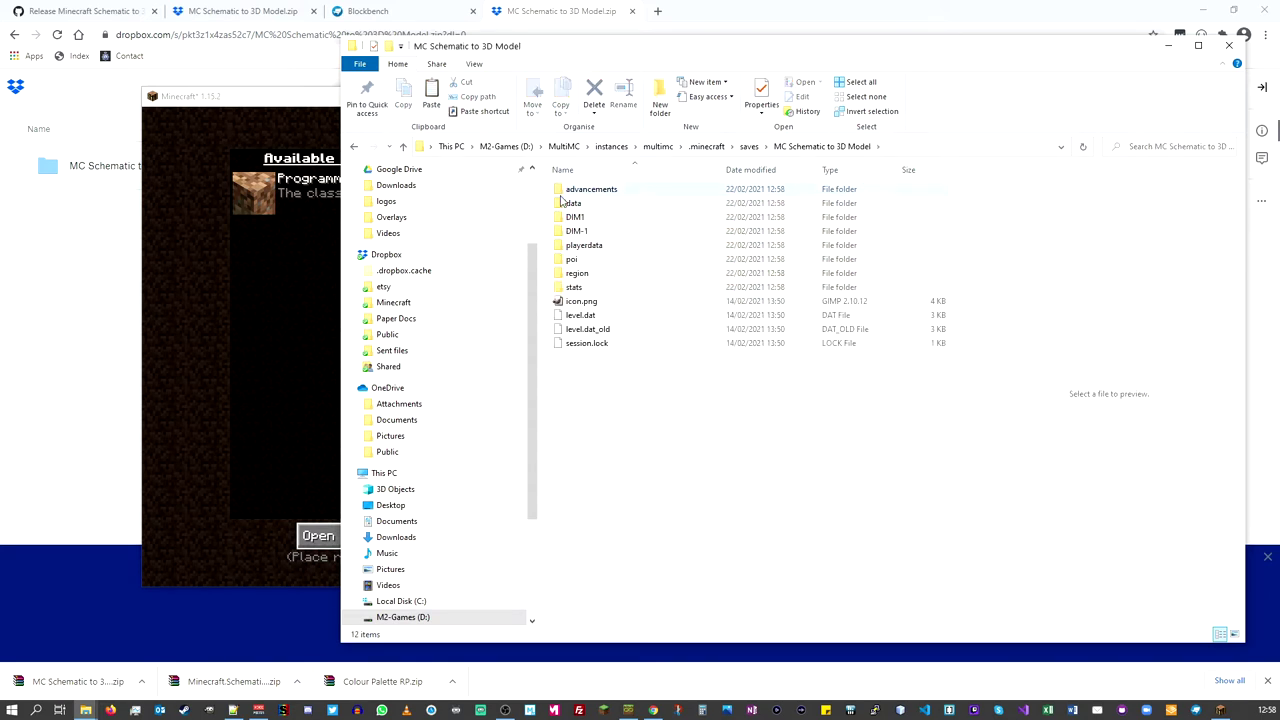
{"action": "left_click", "coordinate": [1229, 47]}
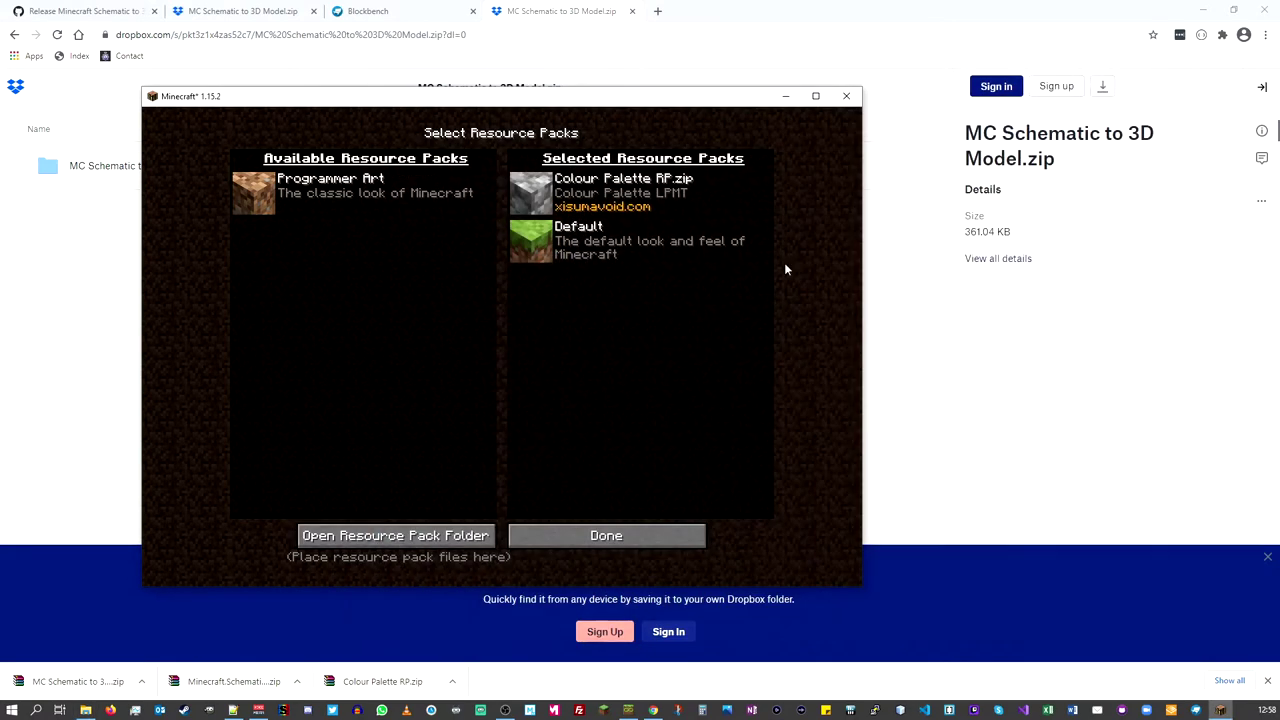
Step: Return to the title screen and load the MC Schematic to 3D Model world, maximized
{"action": "left_click", "coordinate": [573, 531]}
{"action": "left_click", "coordinate": [503, 433]}
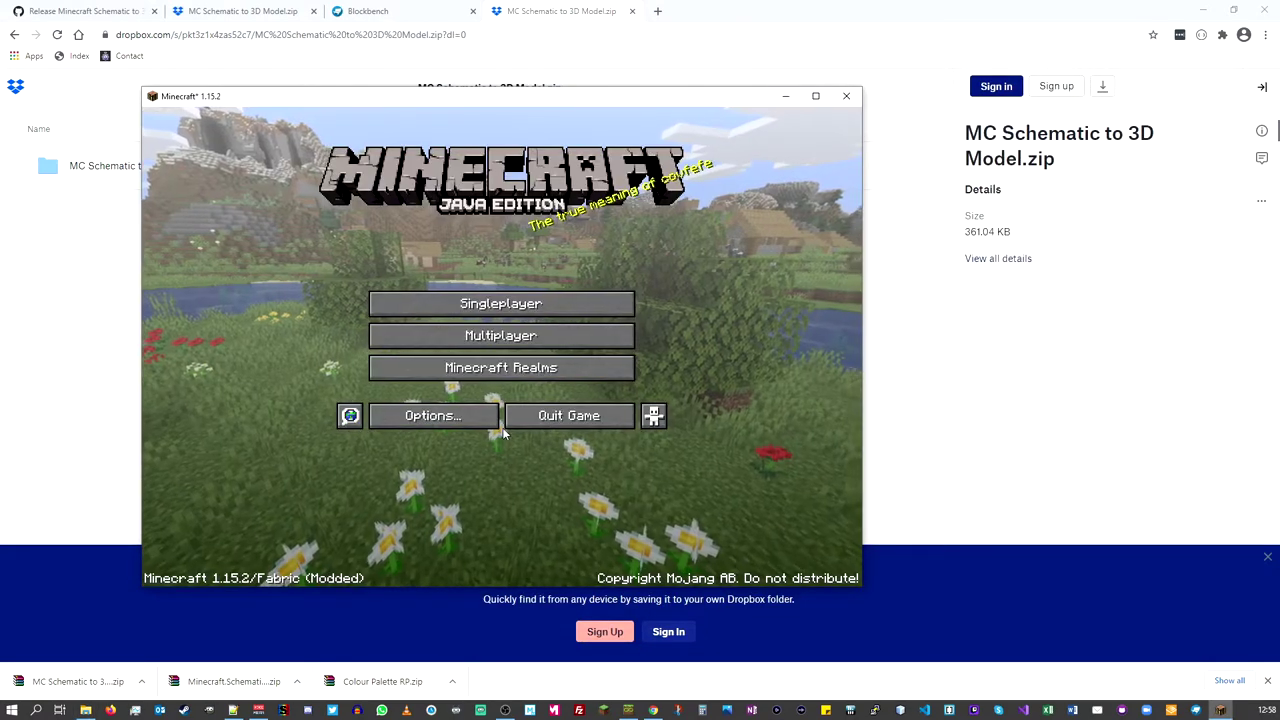
{"action": "left_click", "coordinate": [484, 305]}
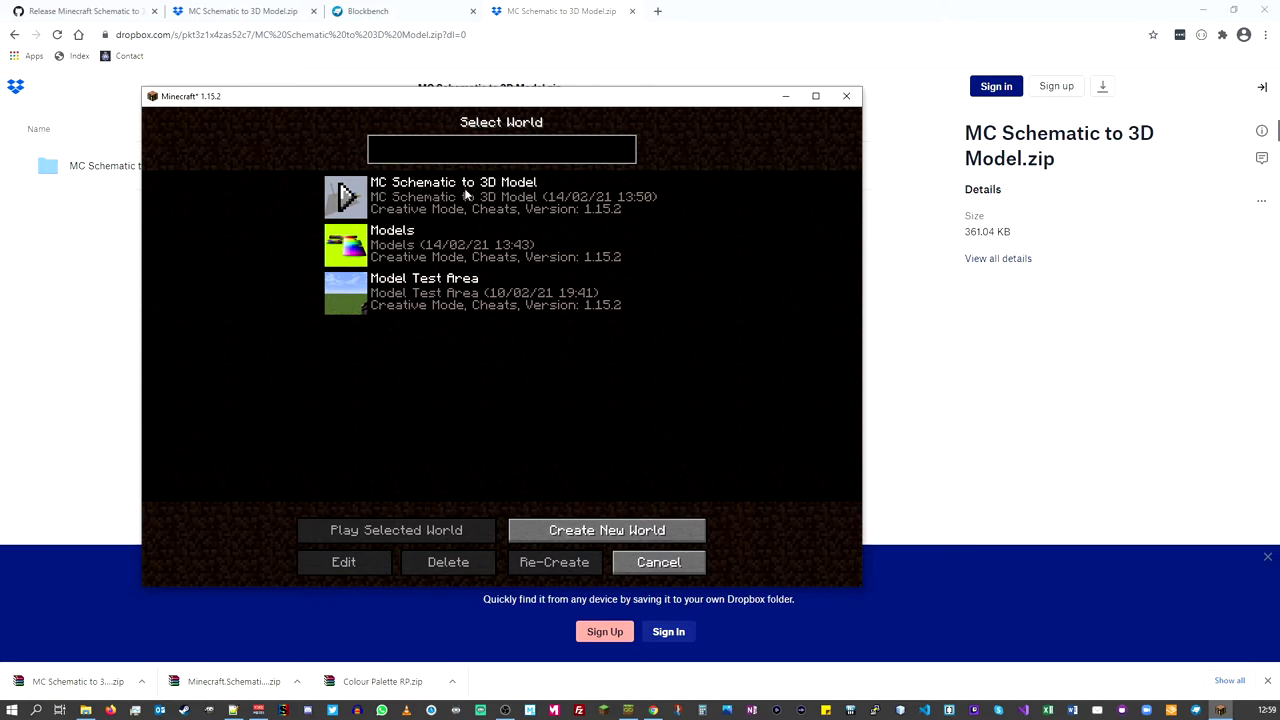
{"action": "left_click", "coordinate": [345, 197]}
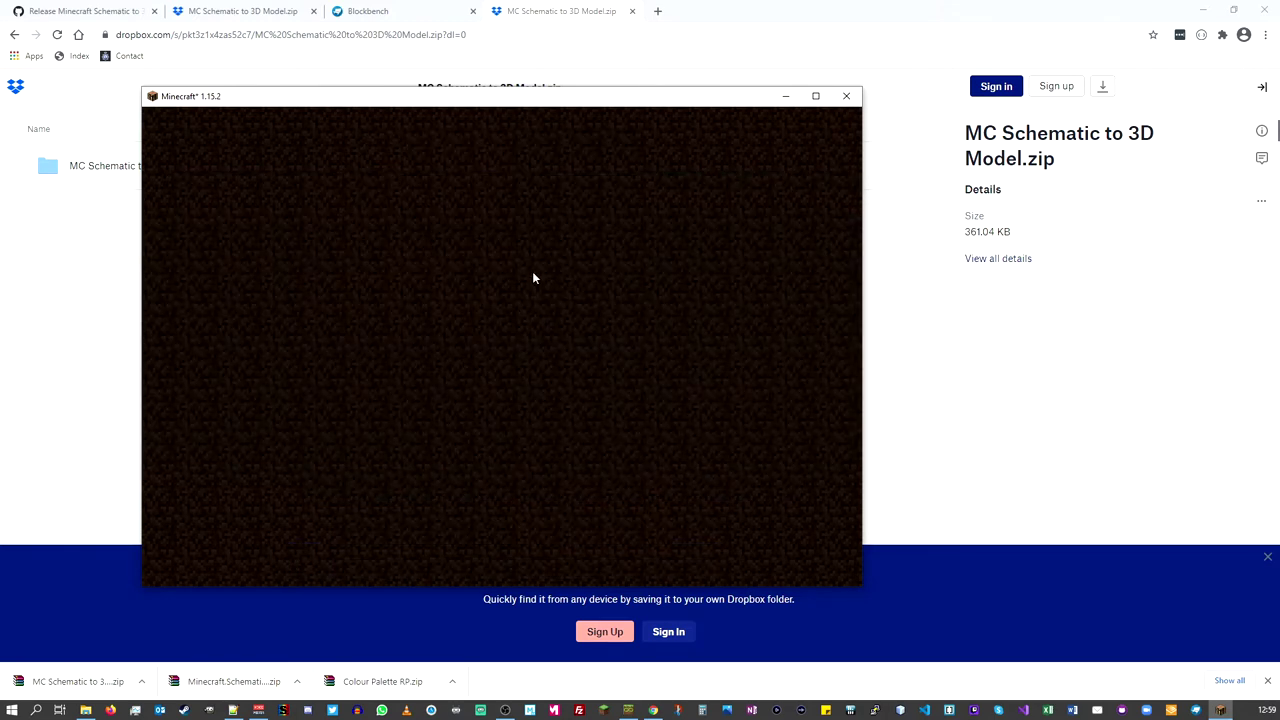
{"action": "left_click", "coordinate": [816, 97]}
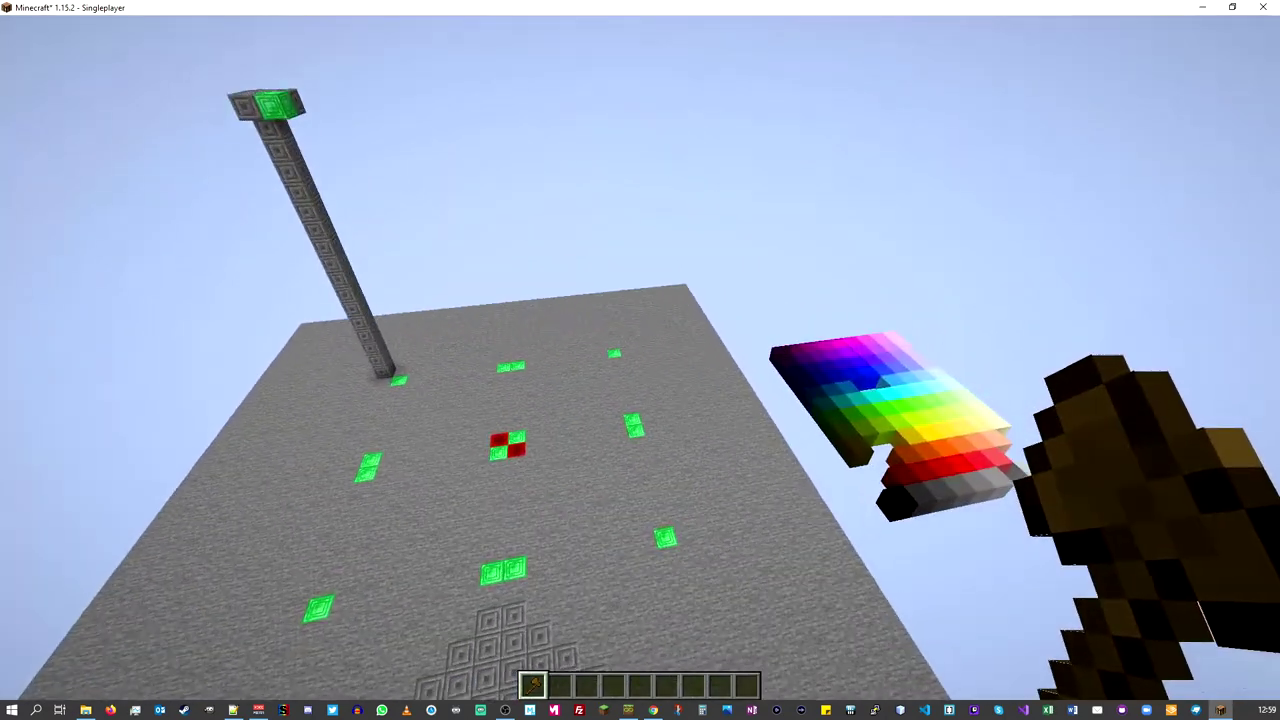
Step: Fly over the colour-block structure to inspect it
{"action": "key", "text": "w"}
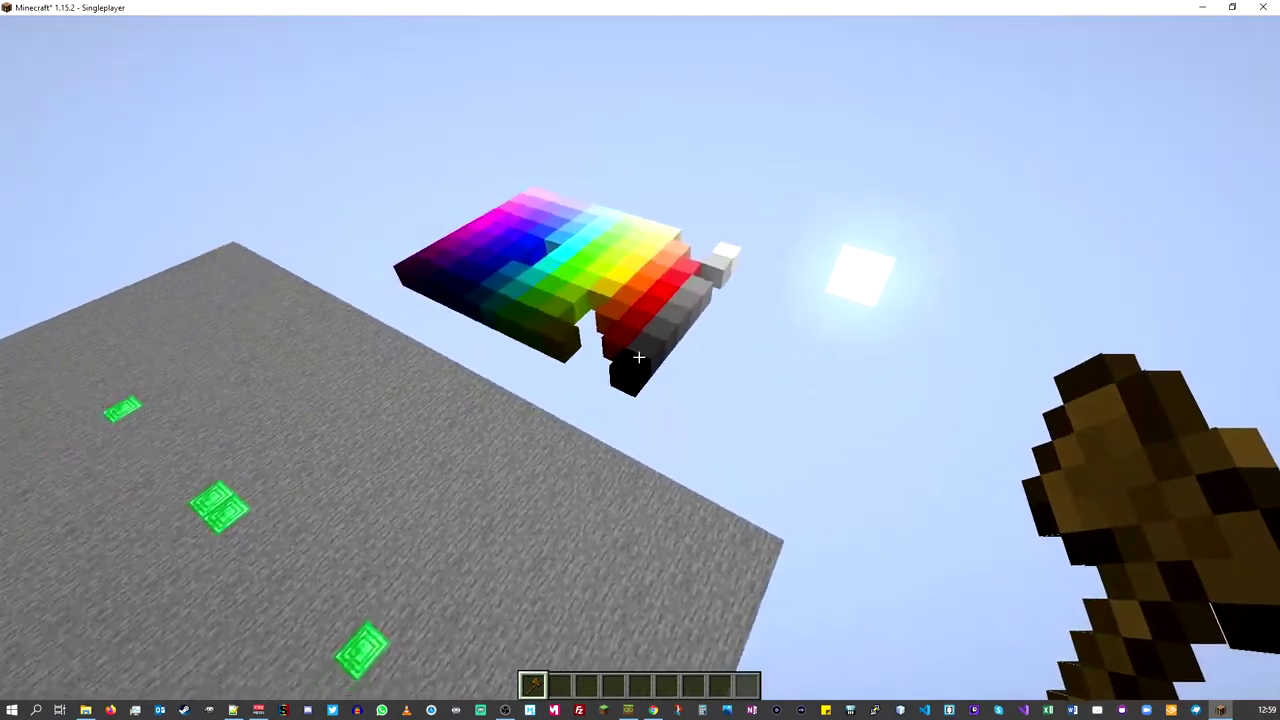
{"action": "key", "text": "w"}
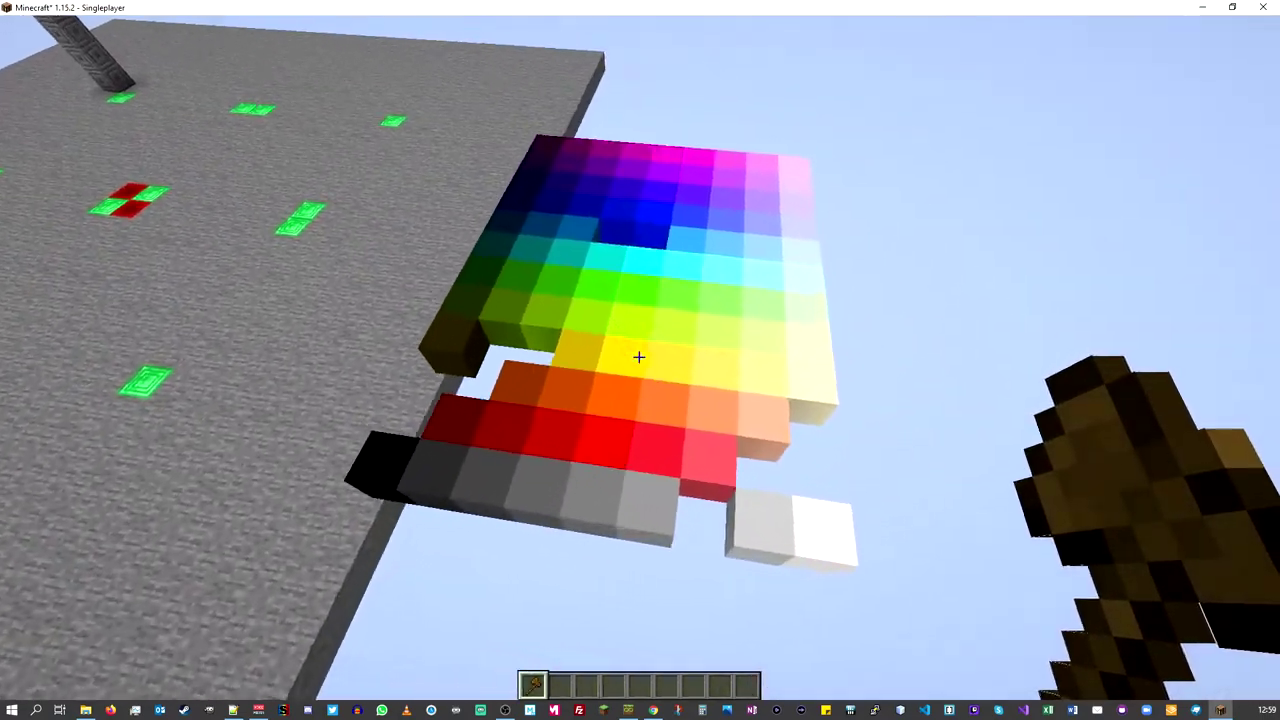
{"action": "key", "text": "2"}
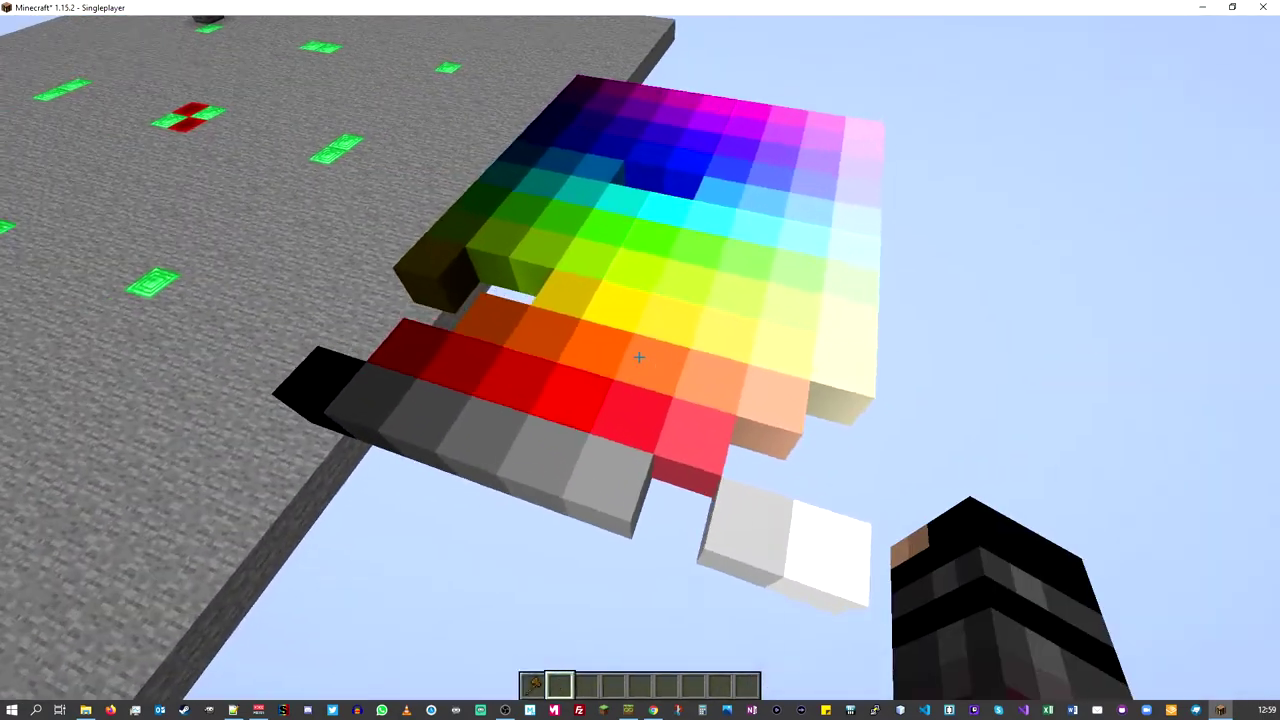
{"action": "key", "text": "w"}
{"action": "key", "text": "s"}
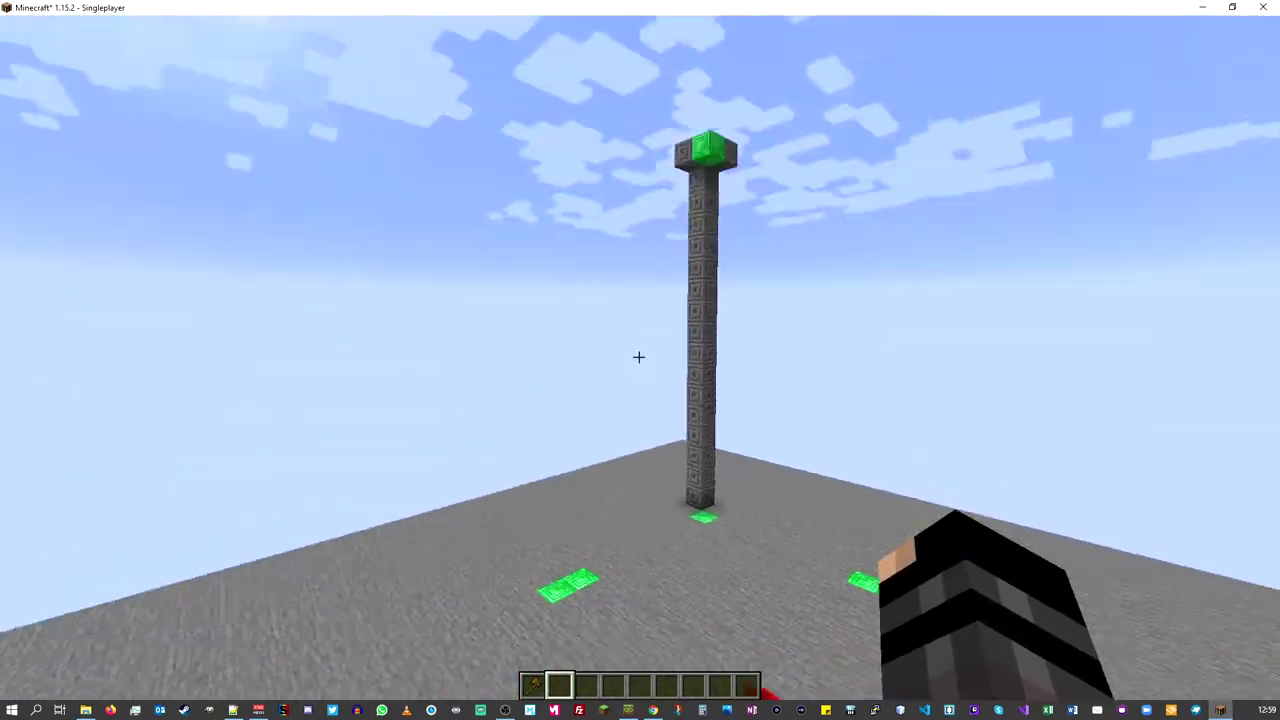
Step: Survey the floor's arrow pattern and the emerald-topped tower across the platform
{"action": "key", "text": "w"}
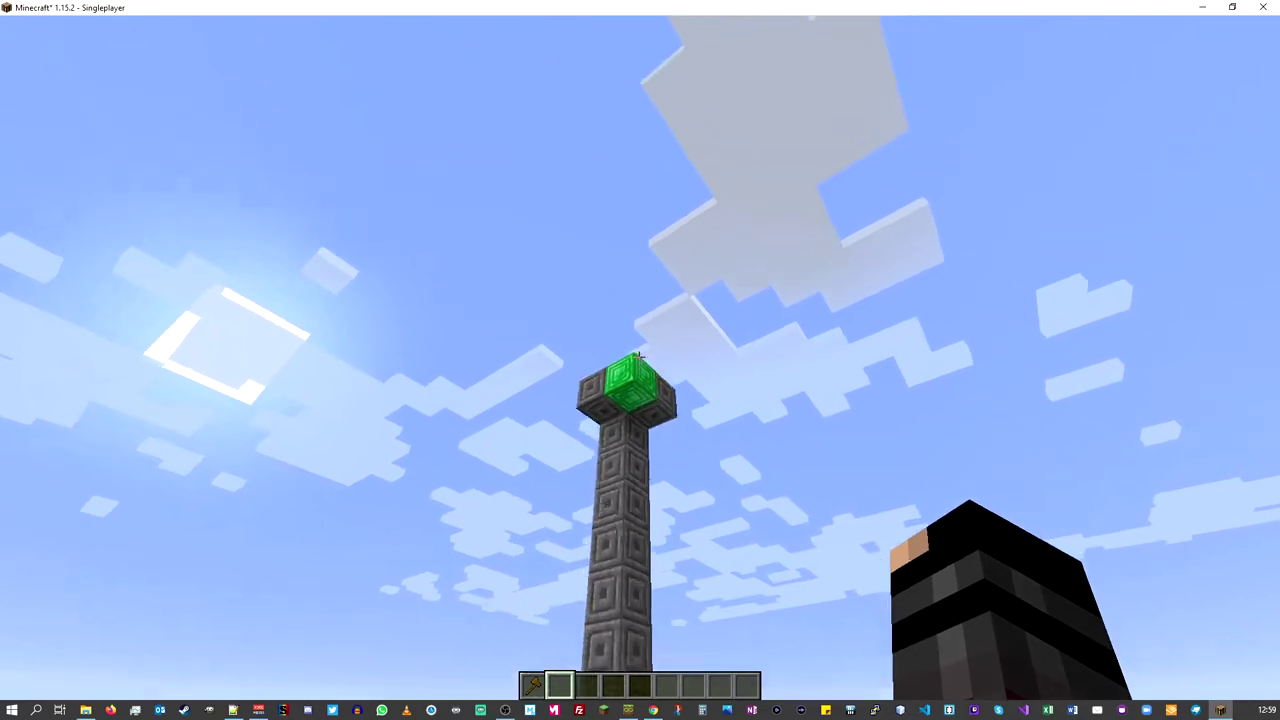
{"action": "key", "text": "s"}
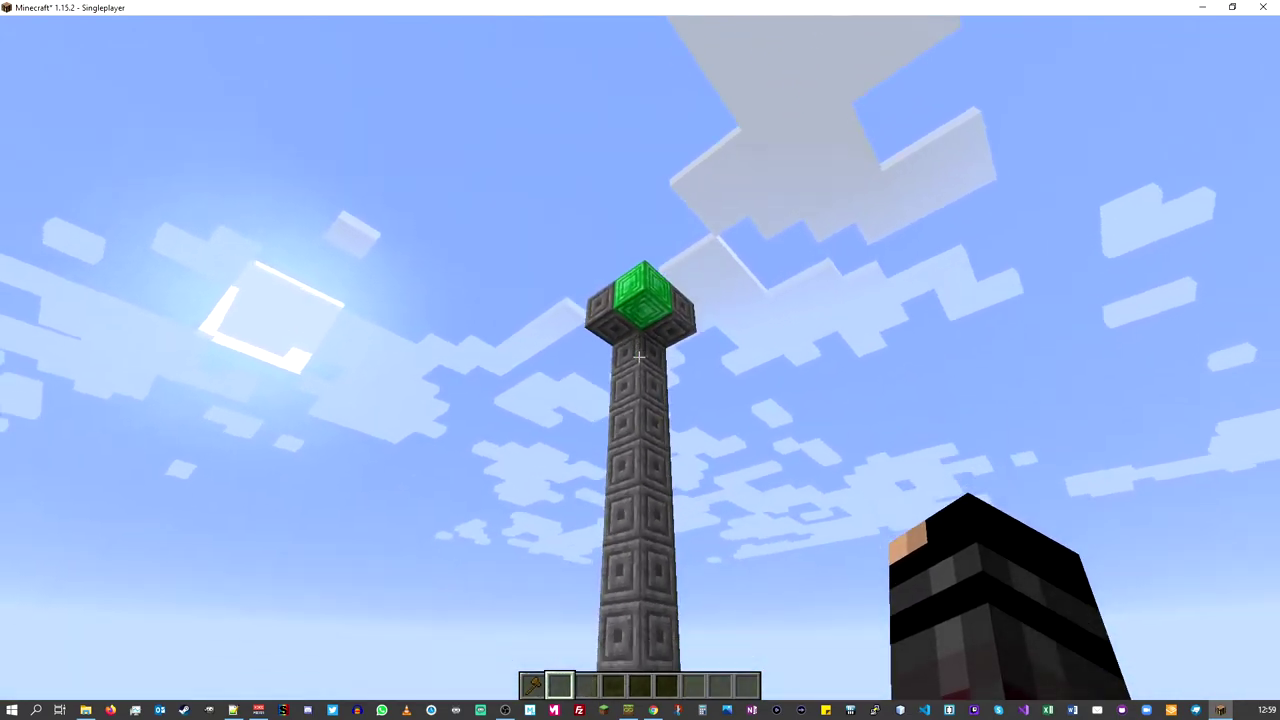
{"action": "key", "text": "s"}
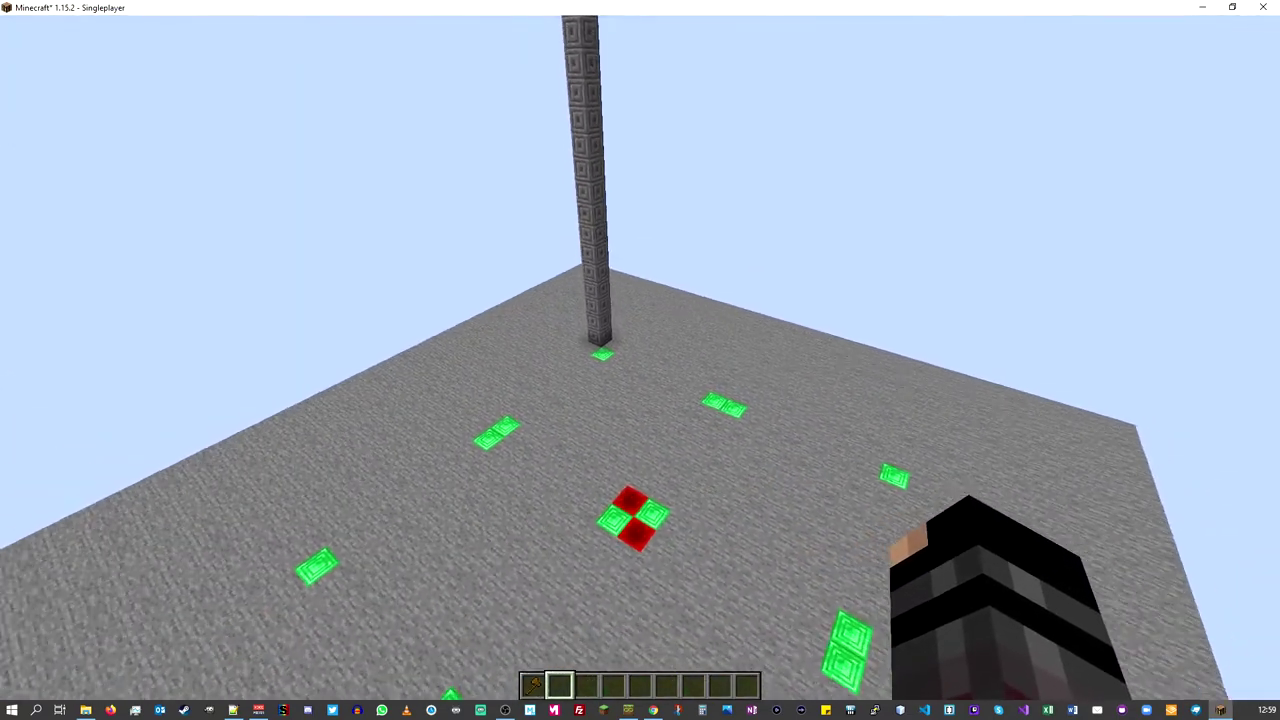
{"action": "key", "text": "s"}
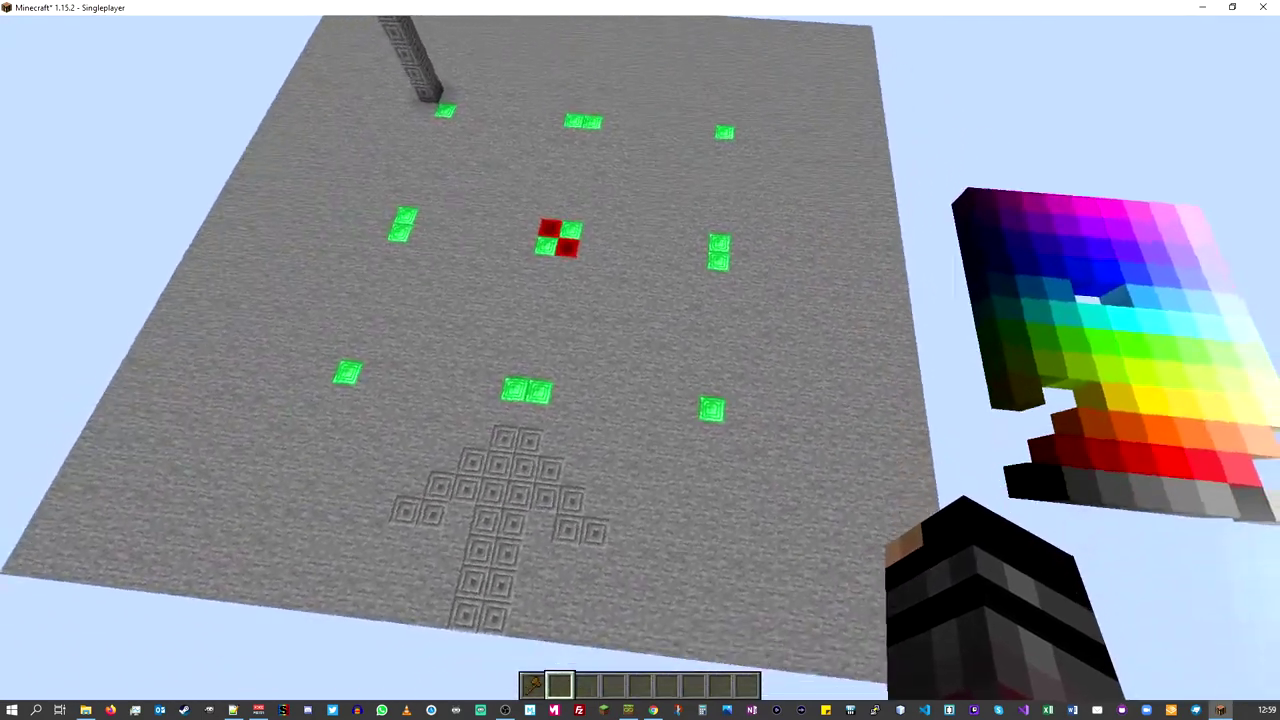
{"action": "key", "text": "w"}
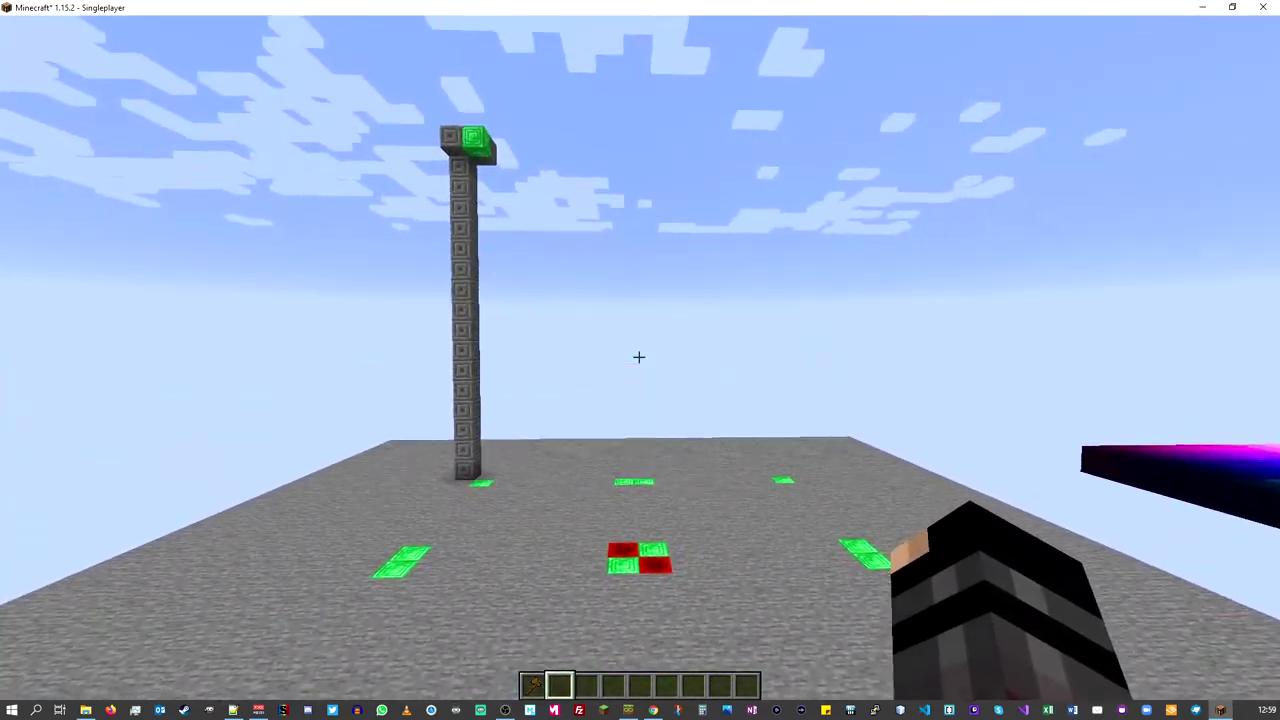
{"action": "key", "text": "s"}
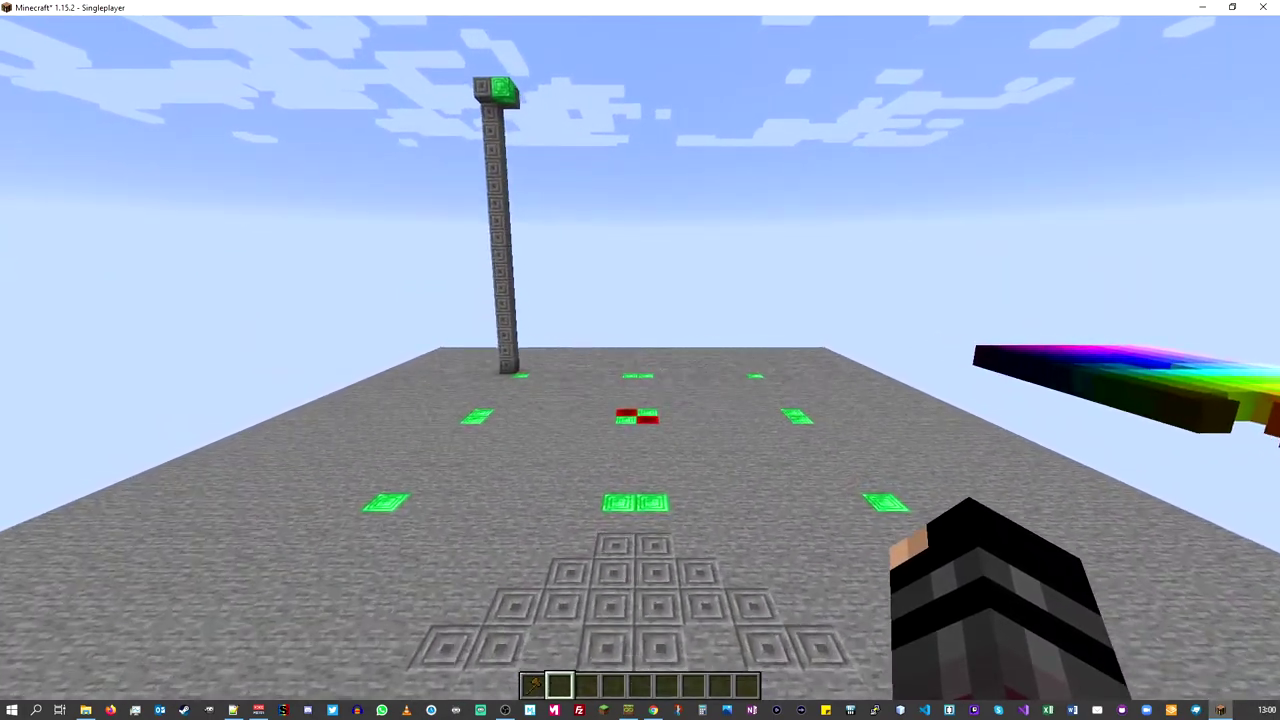
{"action": "key", "text": "w"}
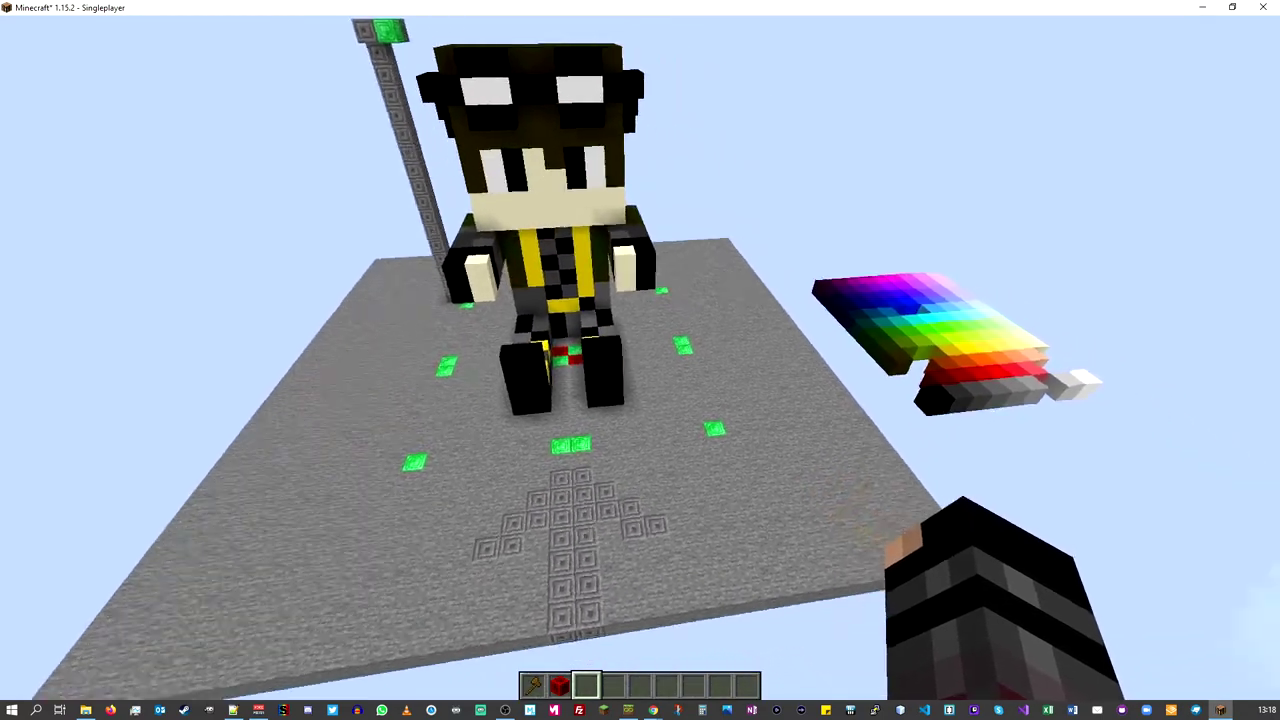
Step: Set WorldEdit position 1 at a redstone marker on the floor corner, then break the marker
{"action": "scroll", "coordinate": [638, 357], "scroll_direction": "up", "scroll_amount": 1}
{"action": "key", "text": "w"}
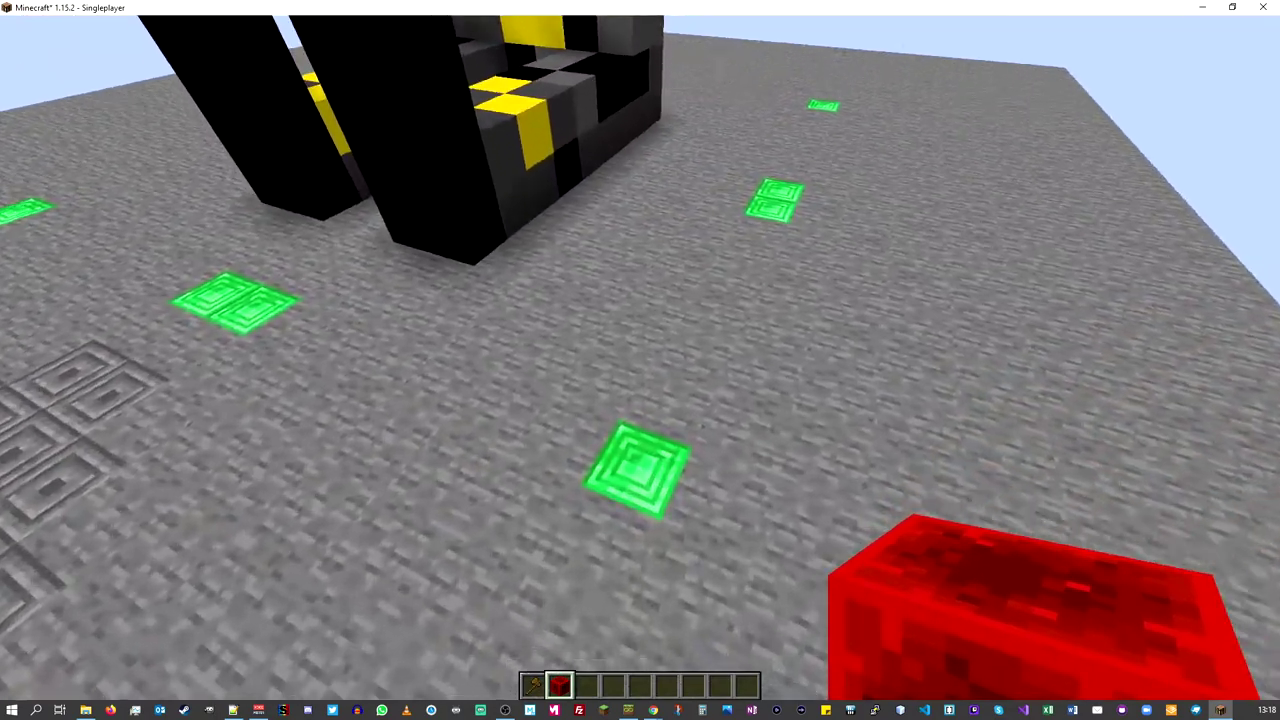
{"action": "right_click", "coordinate": [639, 357]}
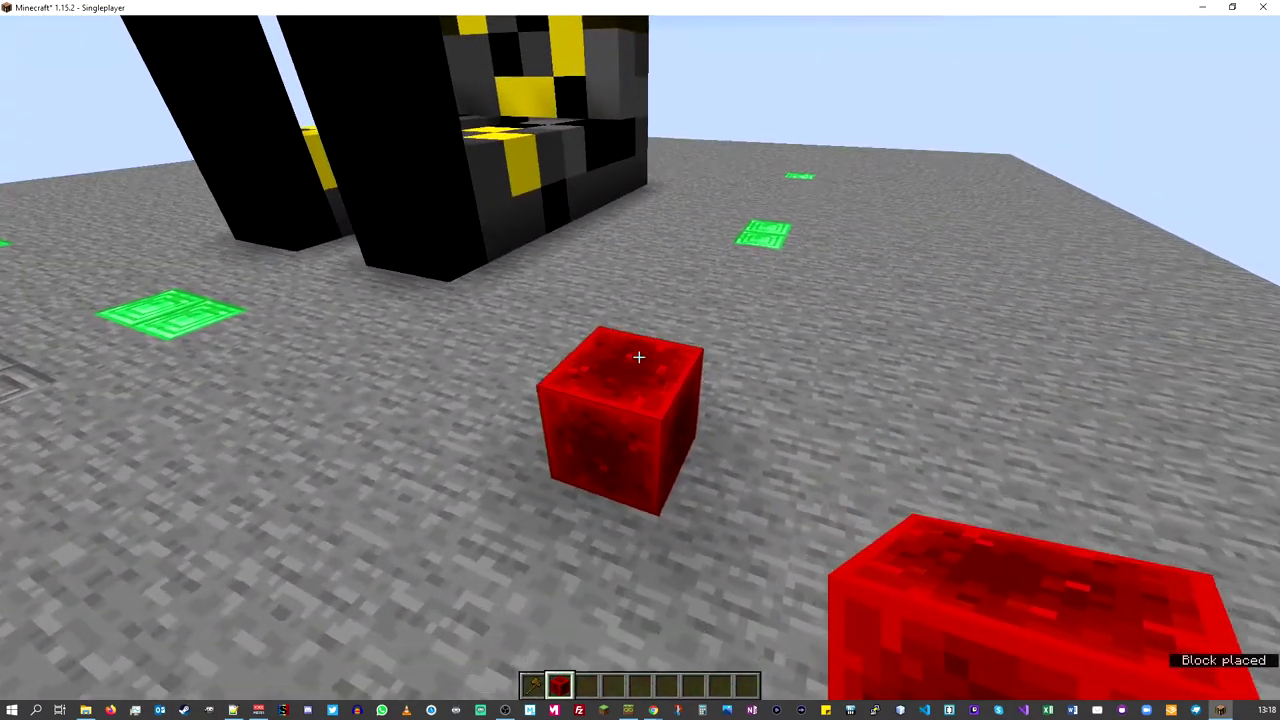
{"action": "scroll", "coordinate": [639, 357], "scroll_direction": "up", "scroll_amount": 1}
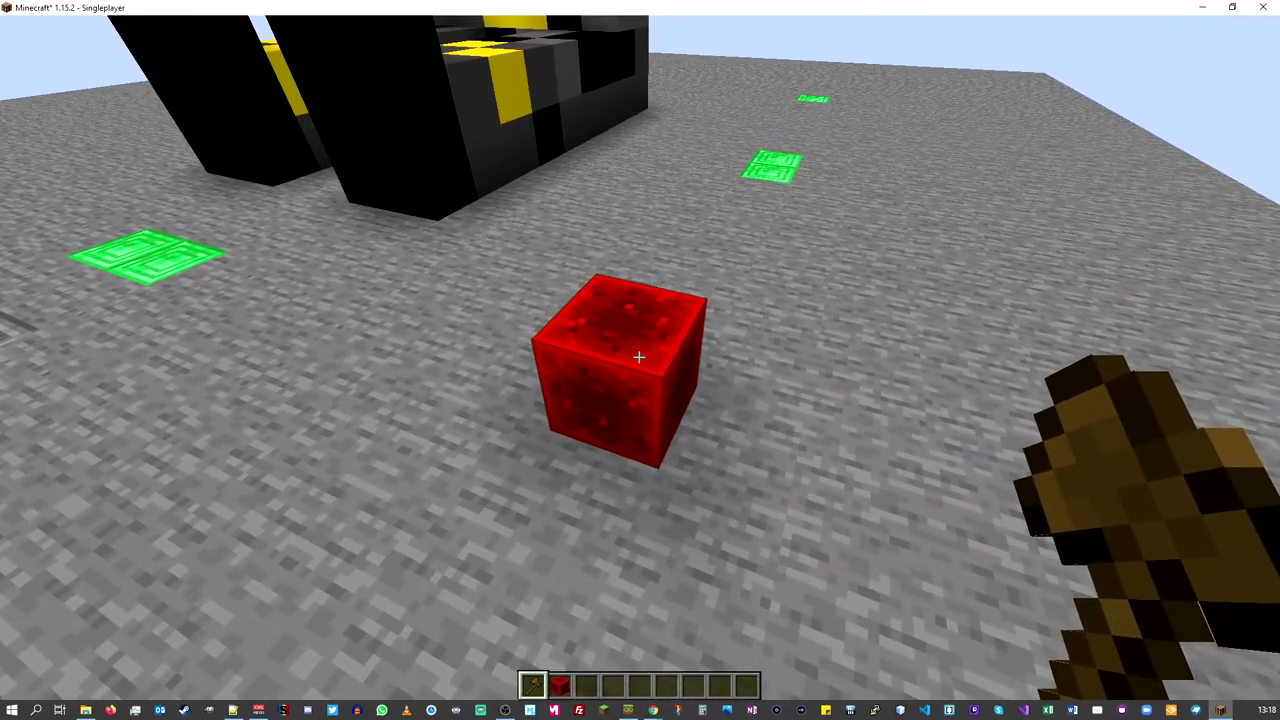
{"action": "left_click", "coordinate": [639, 357]}
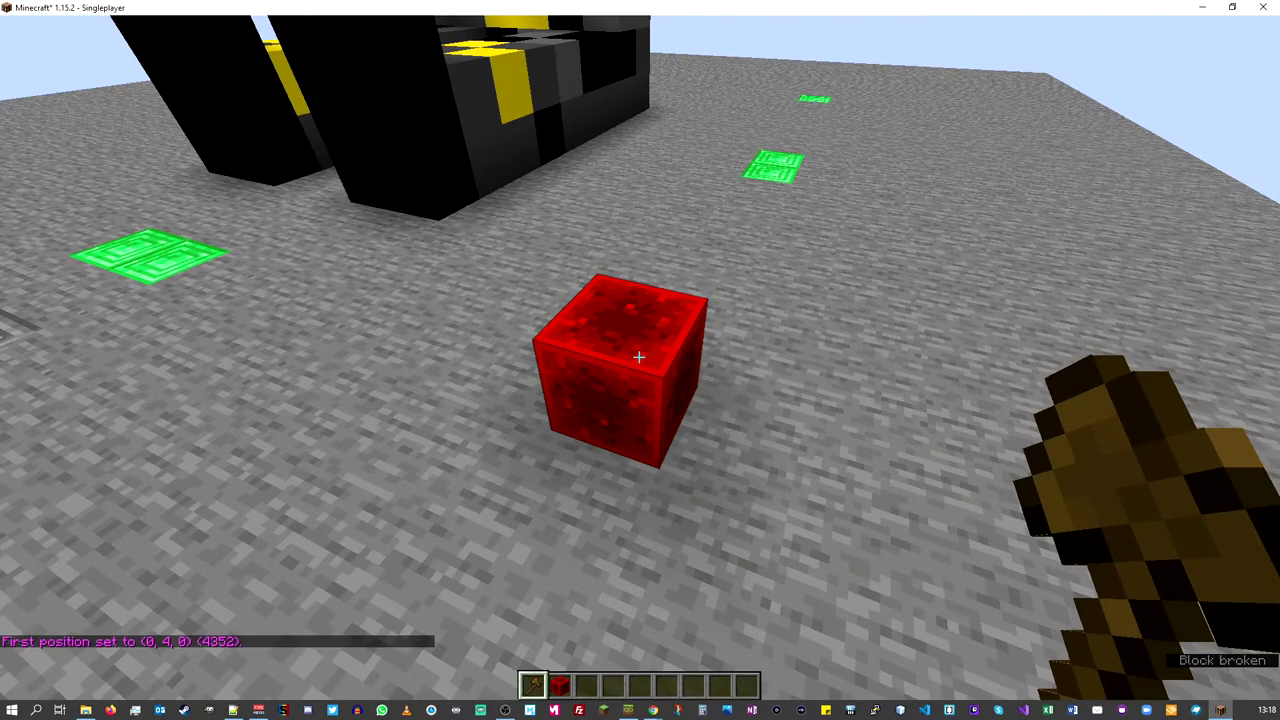
{"action": "key", "text": "2"}
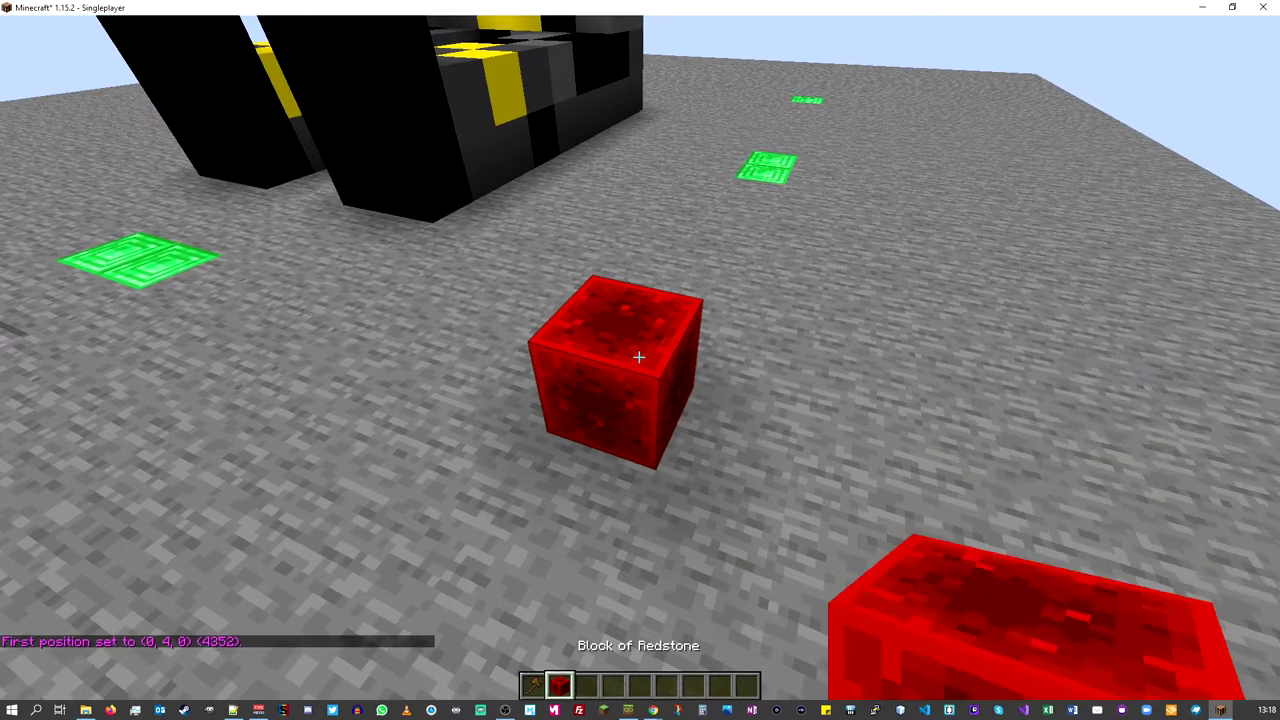
{"action": "left_click", "coordinate": [639, 357]}
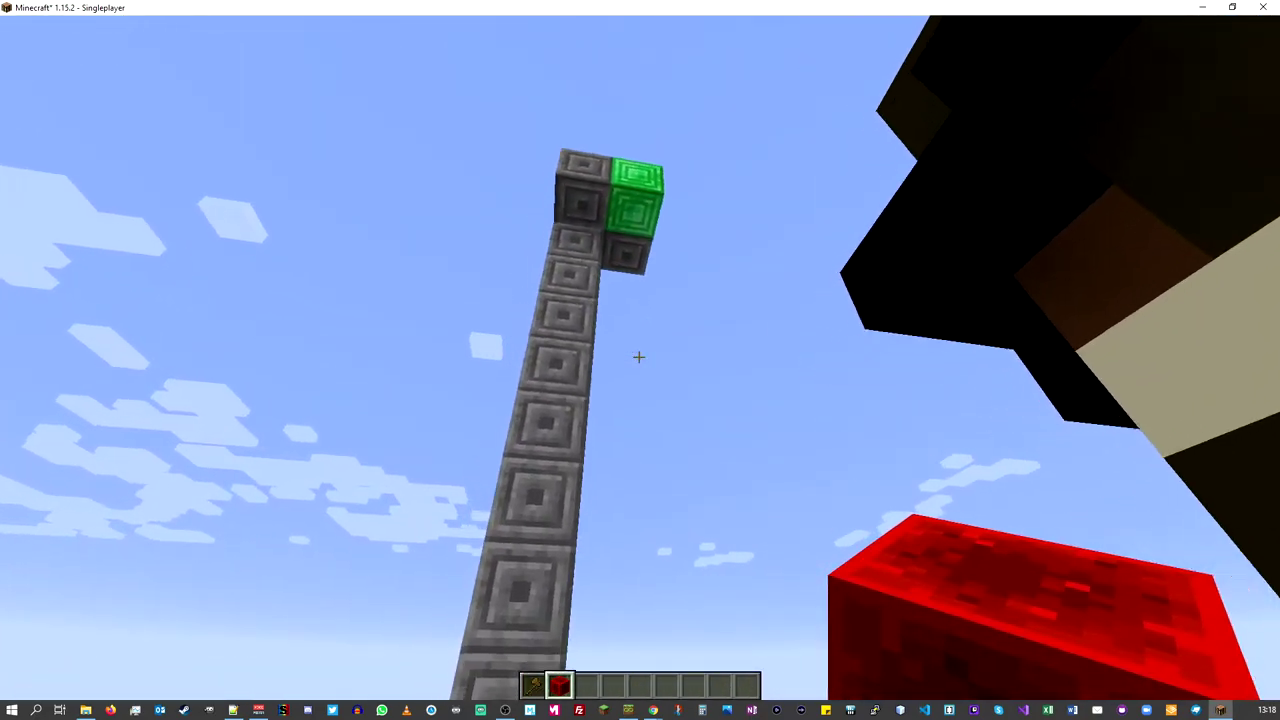
Step: Set position 2 at a marker under the pillar's emerald top, then break that marker
{"action": "key", "text": "w"}
{"action": "right_click", "coordinate": [639, 357]}
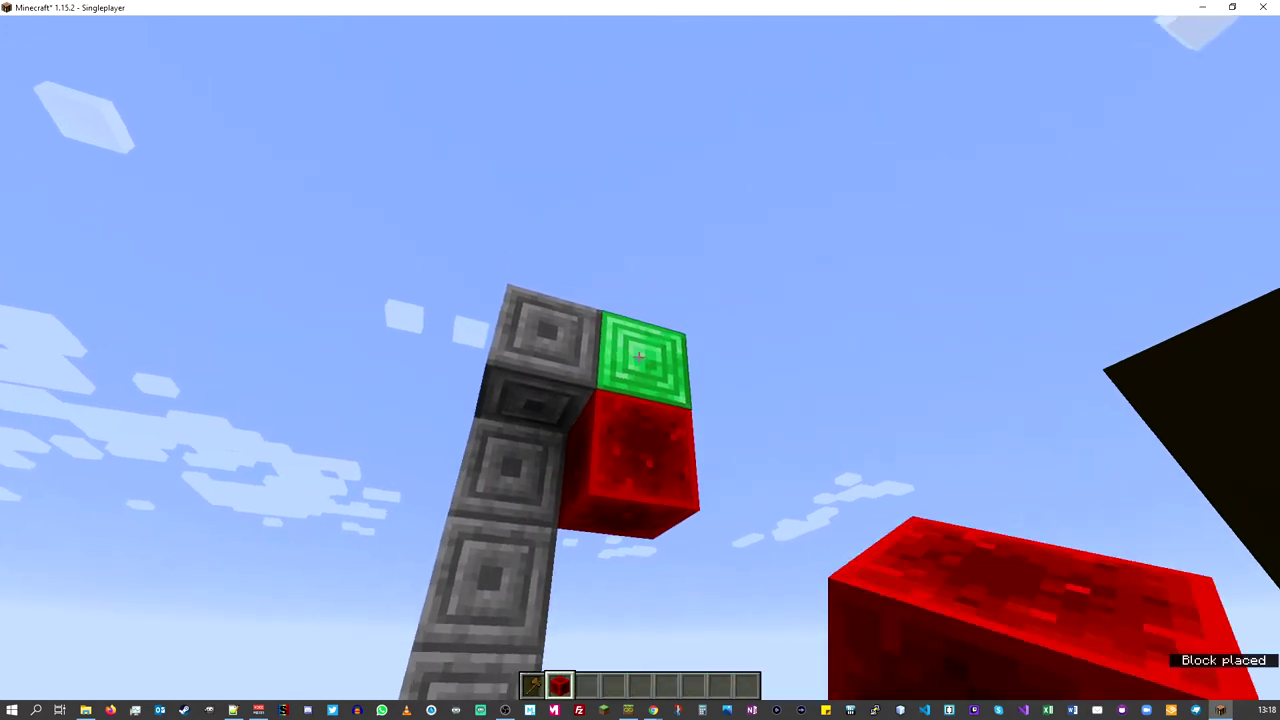
{"action": "key", "text": "1"}
{"action": "key", "text": "w"}
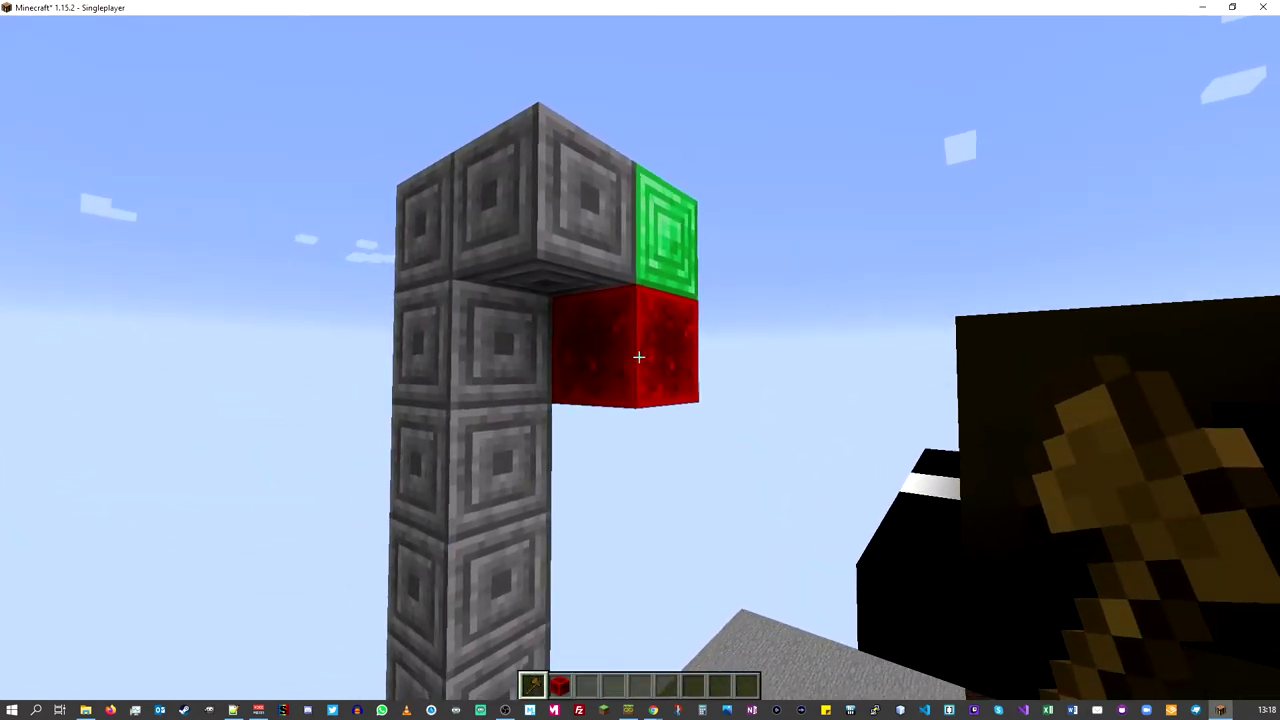
{"action": "key", "text": "w"}
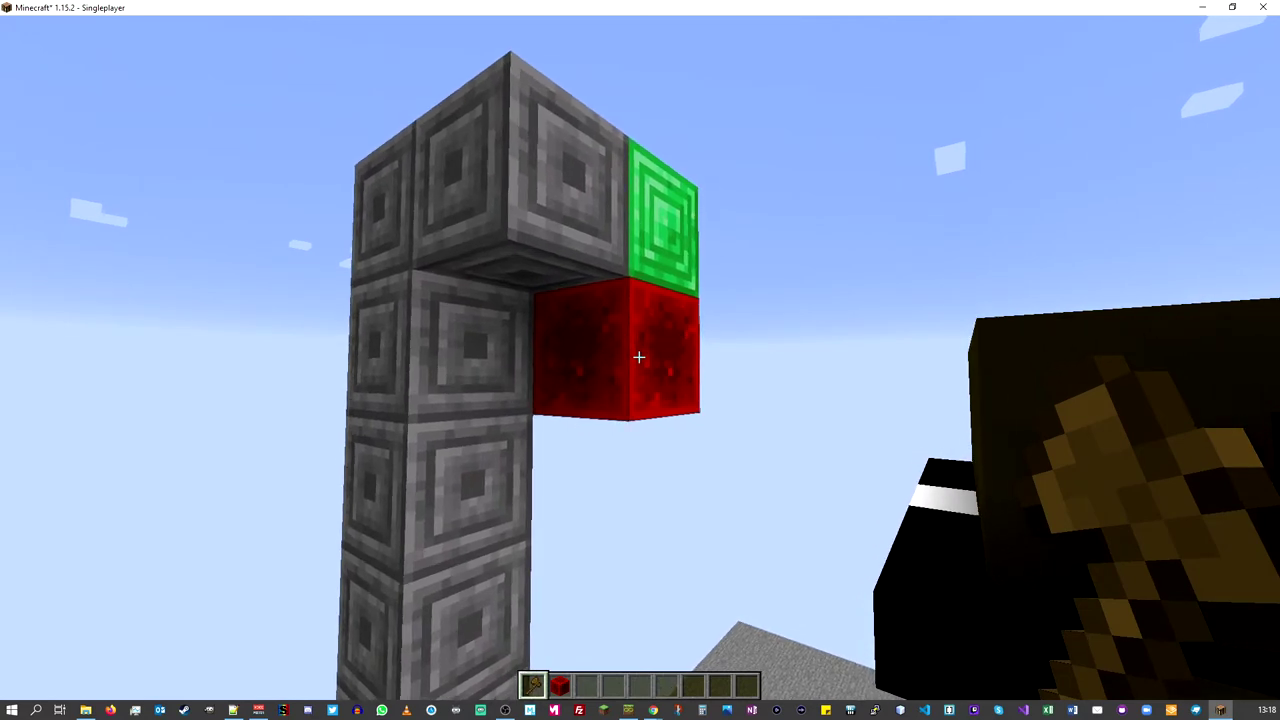
{"action": "right_click", "coordinate": [639, 357]}
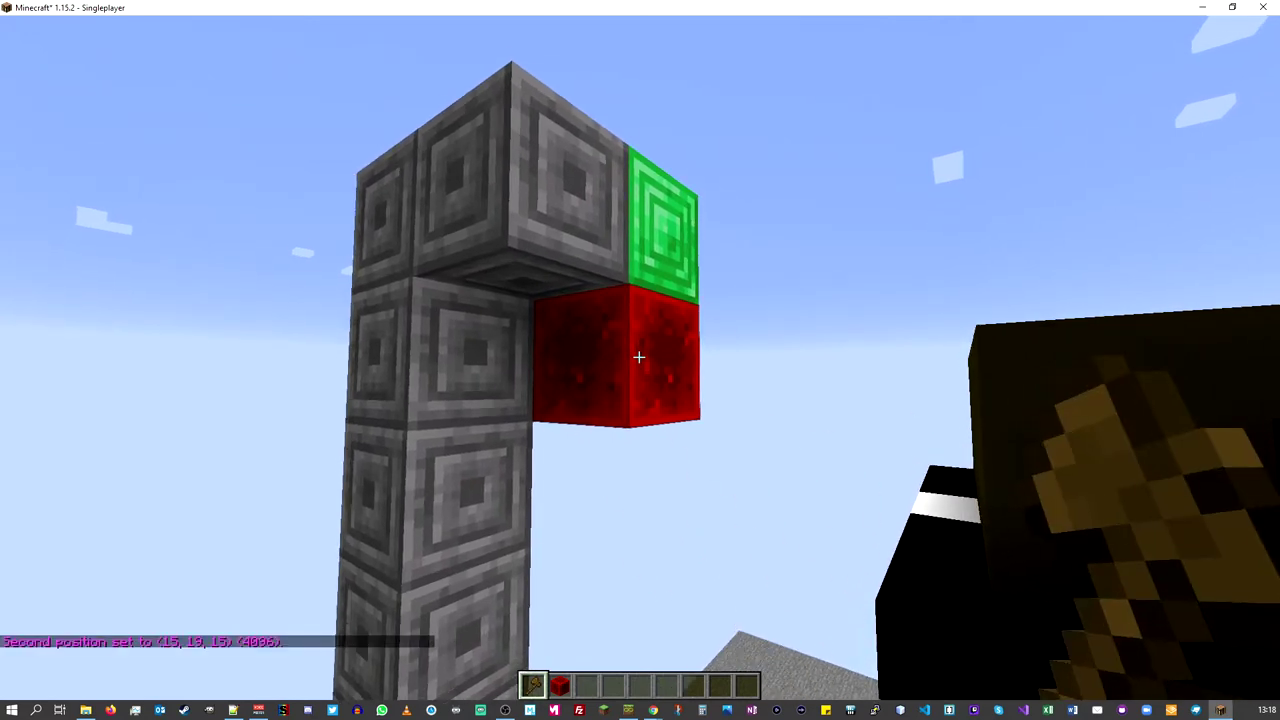
{"action": "key", "text": "2"}
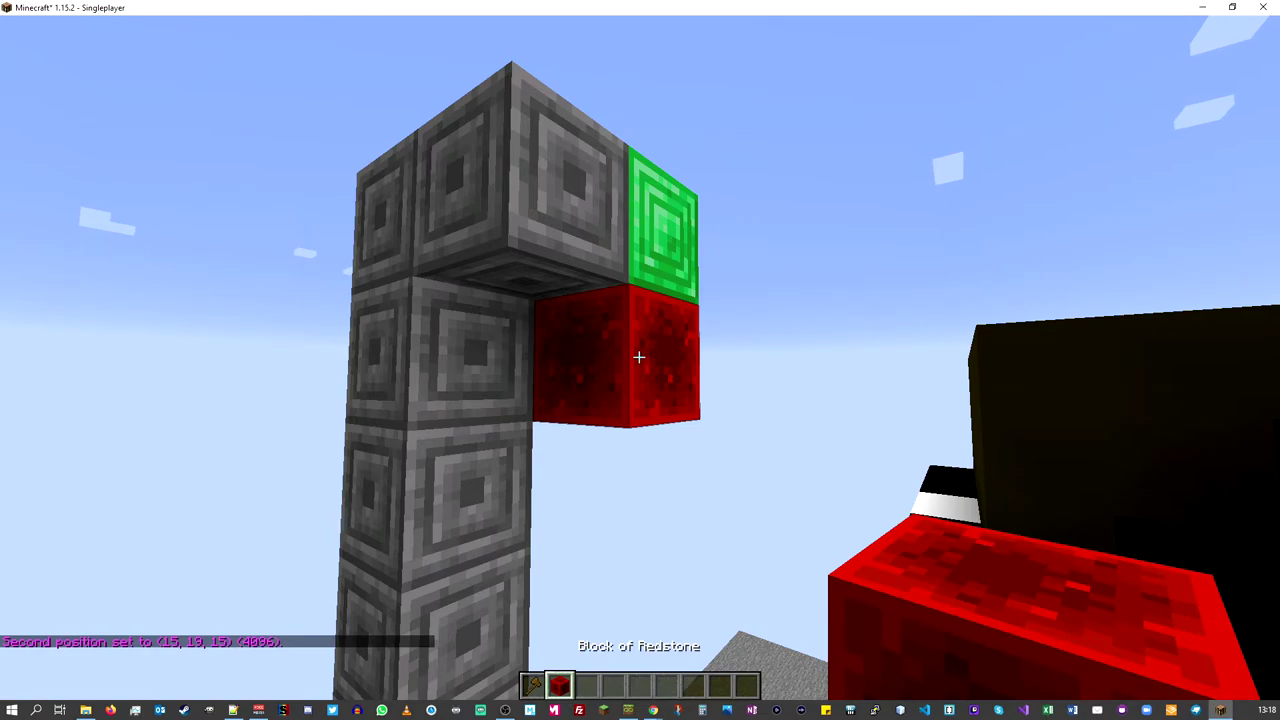
{"action": "left_click", "coordinate": [639, 357]}
{"action": "key", "text": "F5"}
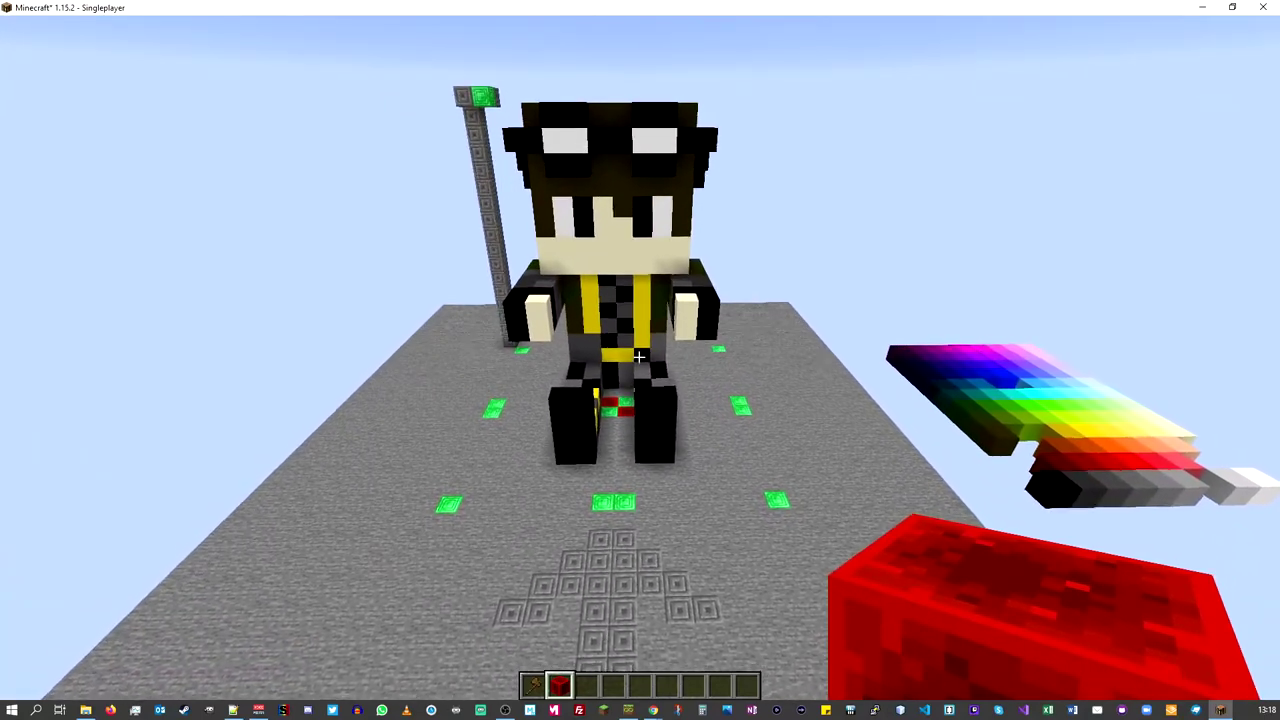
{"action": "scroll", "coordinate": [638, 356], "scroll_direction": "down", "scroll_amount": 1}
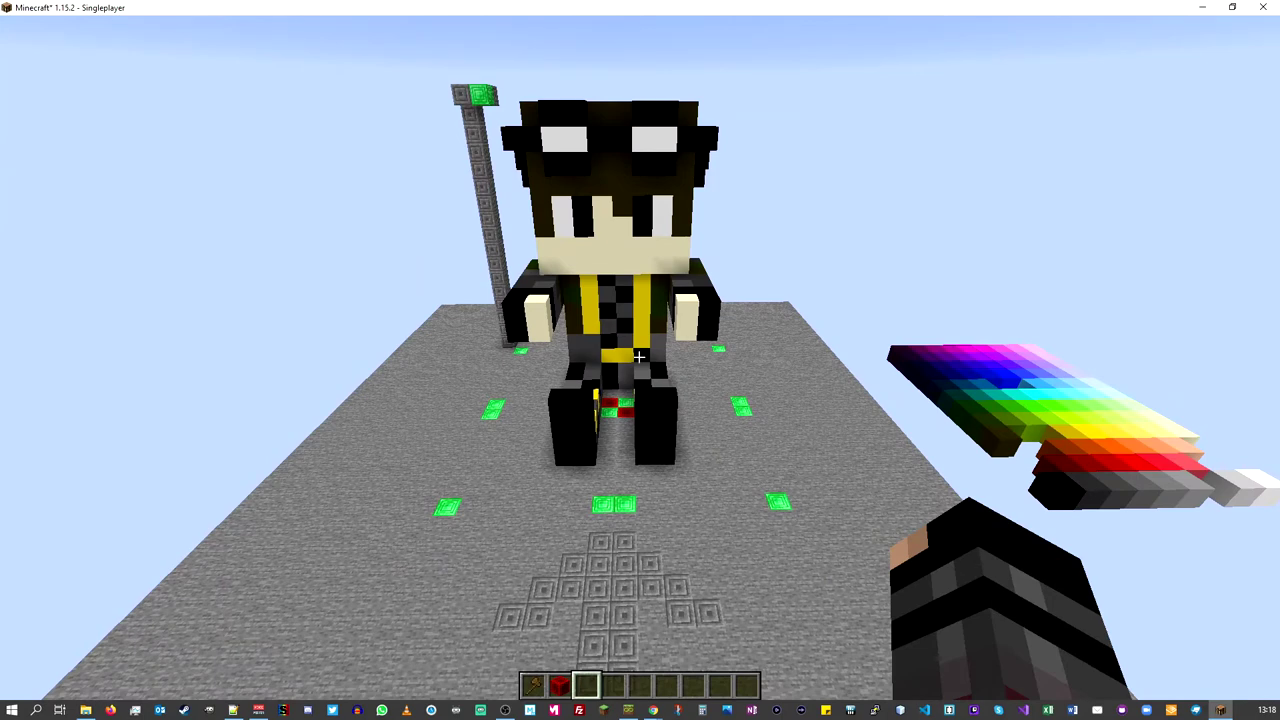
Step: Run //copy to copy the 4096-block statue selection
{"action": "key", "text": "slash"}
{"action": "type", "text": "/br"}
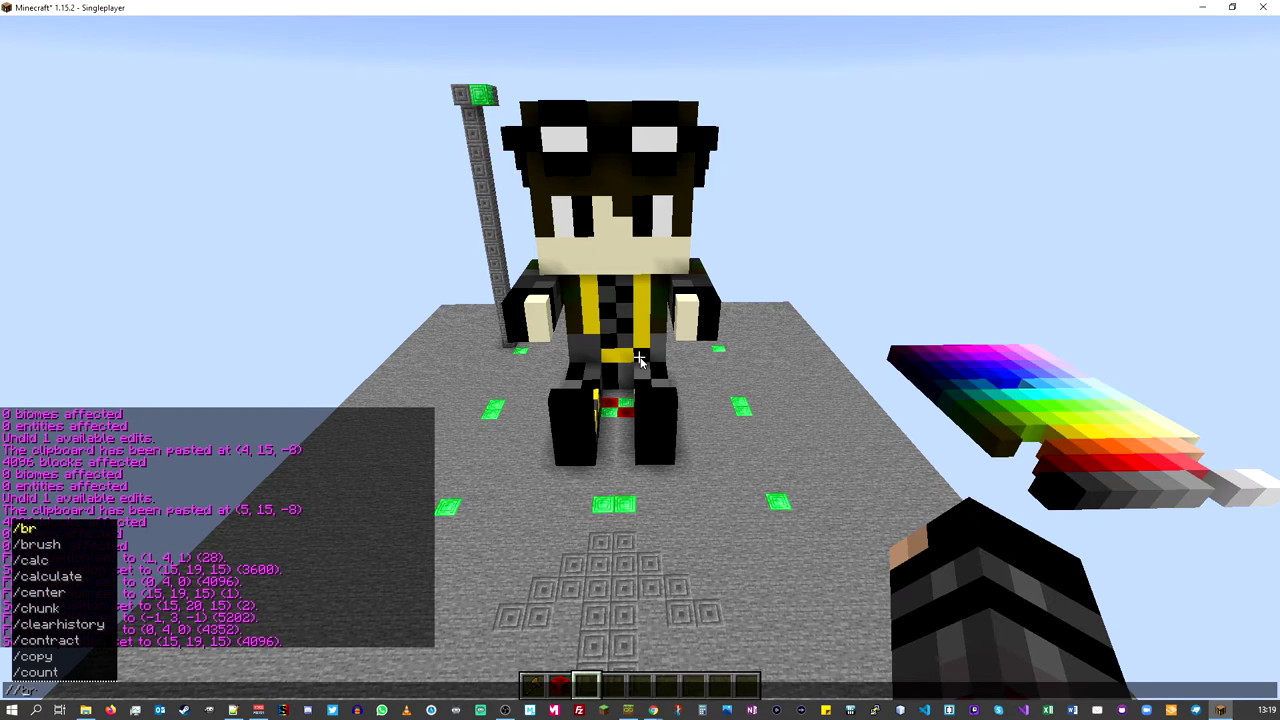
{"action": "type", "text": "y"}
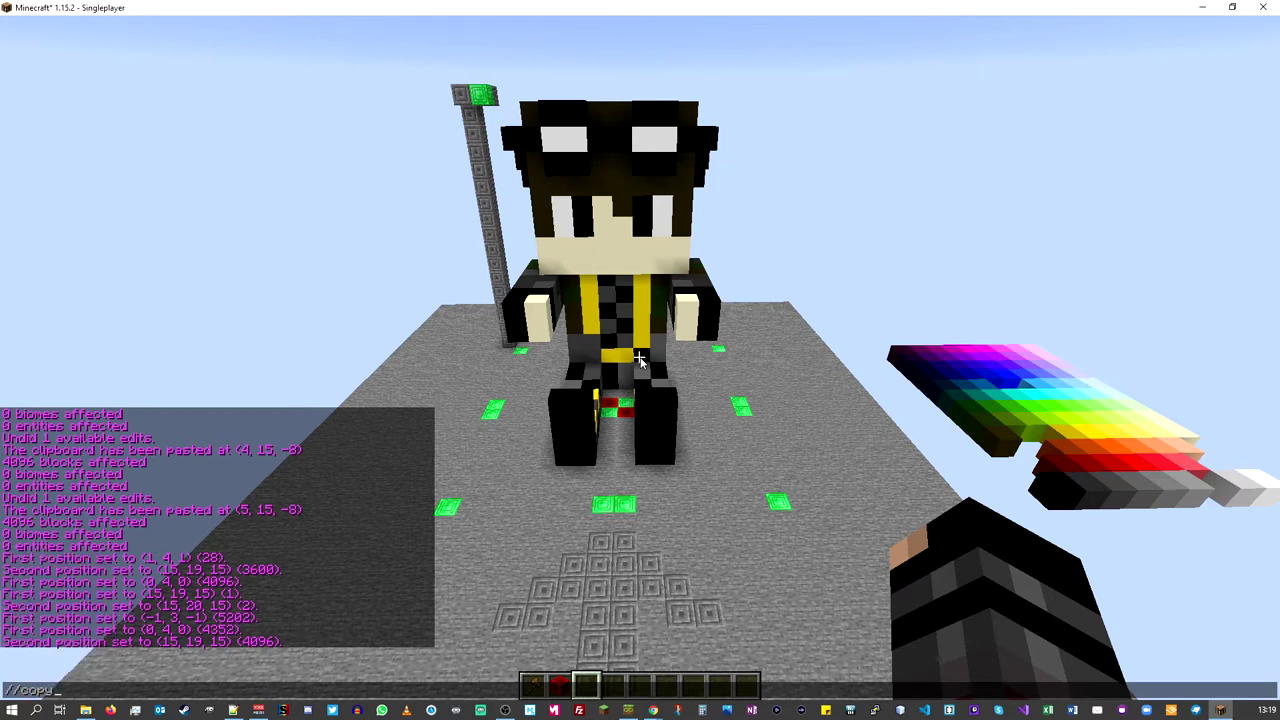
{"action": "key", "text": "Return"}
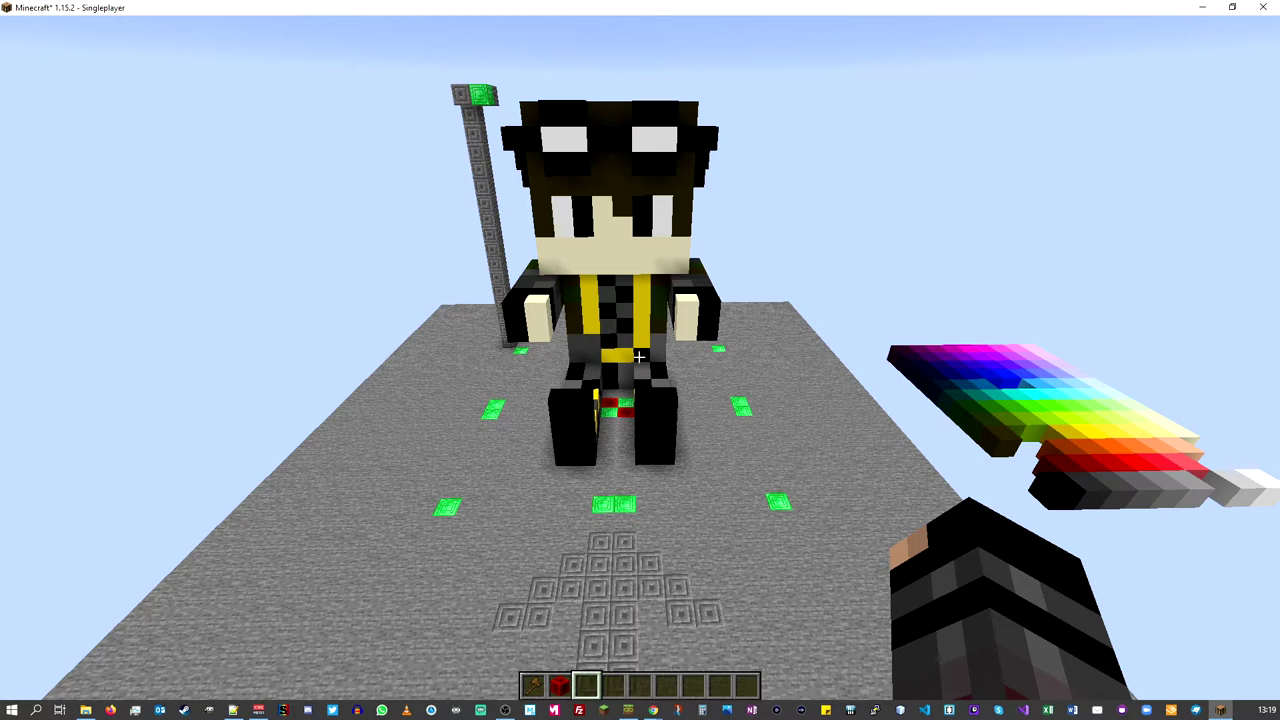
Step: Save the clipboard with //schem save model_4.schem
{"action": "key", "text": "slash"}
{"action": "type", "text": "/br"}
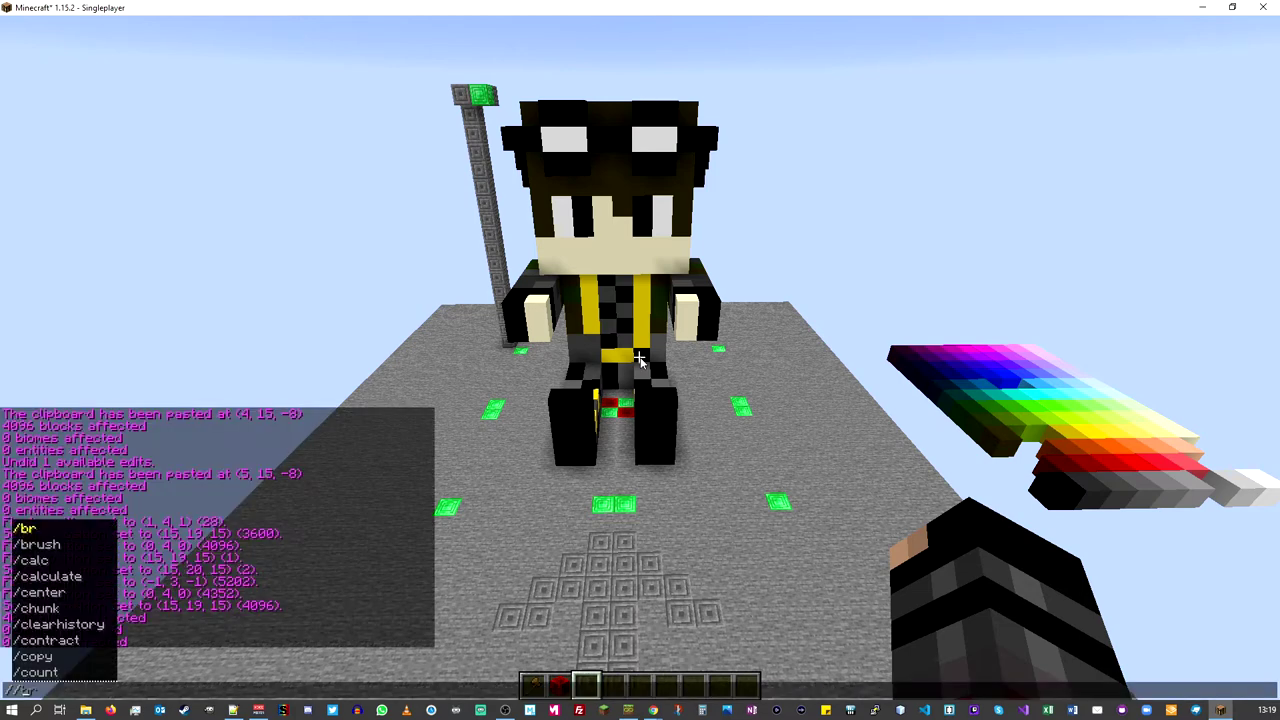
{"action": "key", "text": "BackSpace"}
{"action": "key", "text": "BackSpace"}
{"action": "type", "text": "shift"}
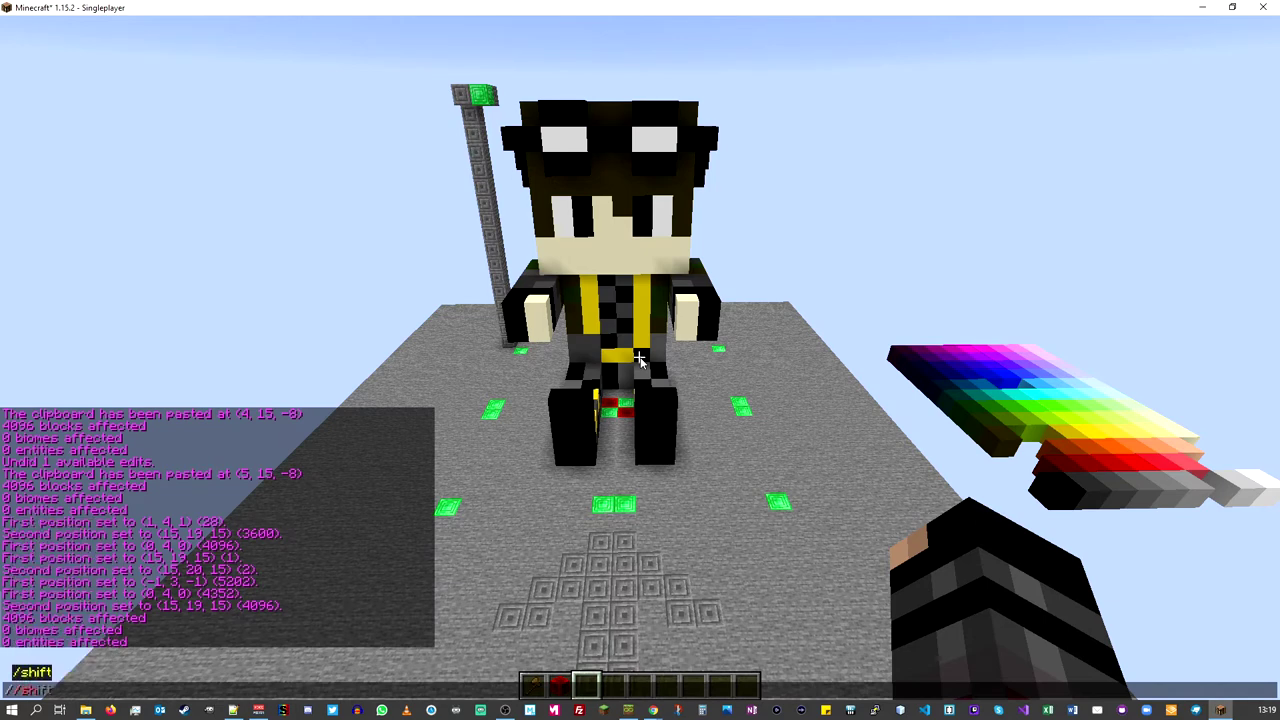
{"action": "key", "text": "BackSpace"}
{"action": "key", "text": "BackSpace"}
{"action": "key", "text": "BackSpace"}
{"action": "type", "text": "e"}
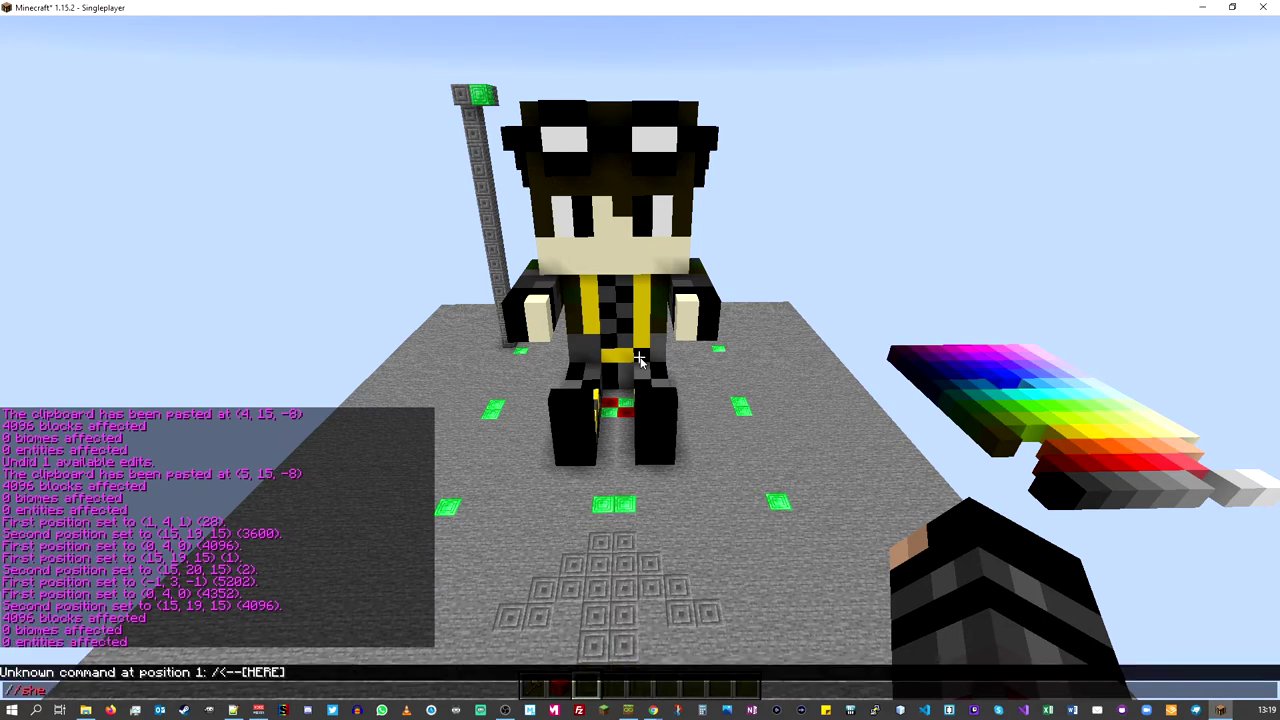
{"action": "key", "text": "BackSpace"}
{"action": "key", "text": "BackSpace"}
{"action": "key", "text": "Tab"}
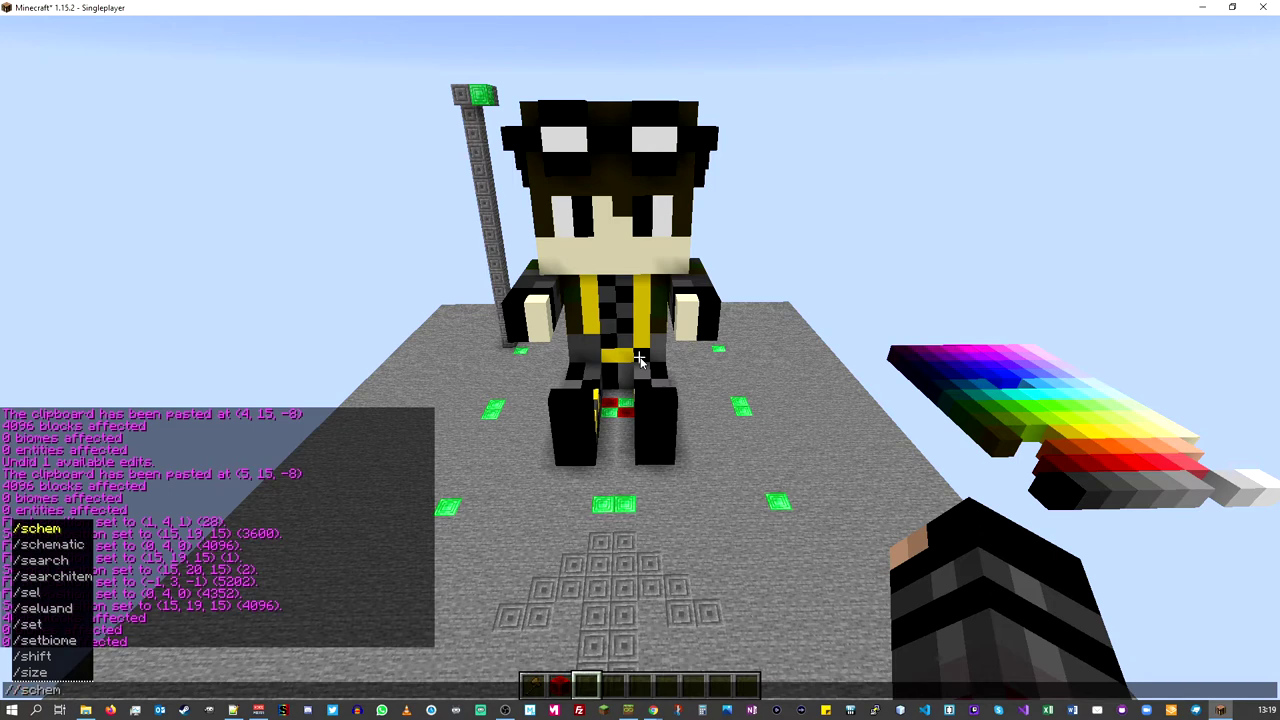
{"action": "type", "text": "save"}
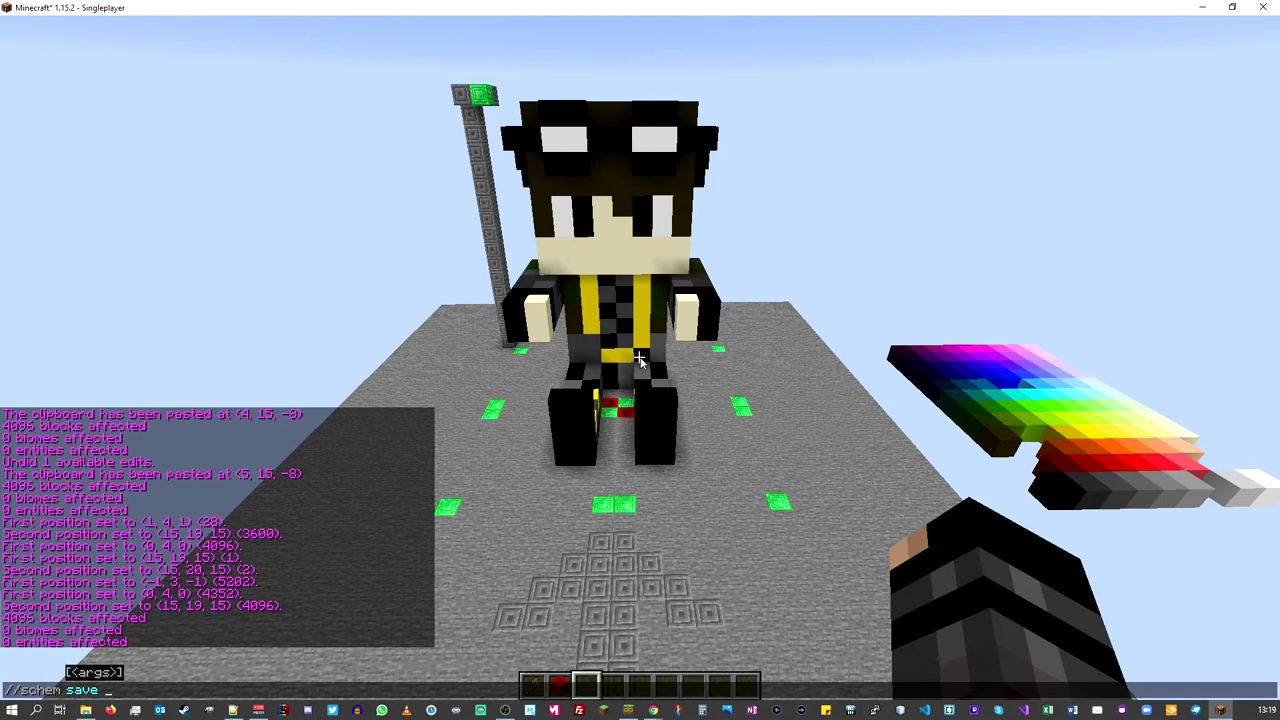
{"action": "type", "text": " model_4.schem"}
{"action": "key", "text": "Return"}
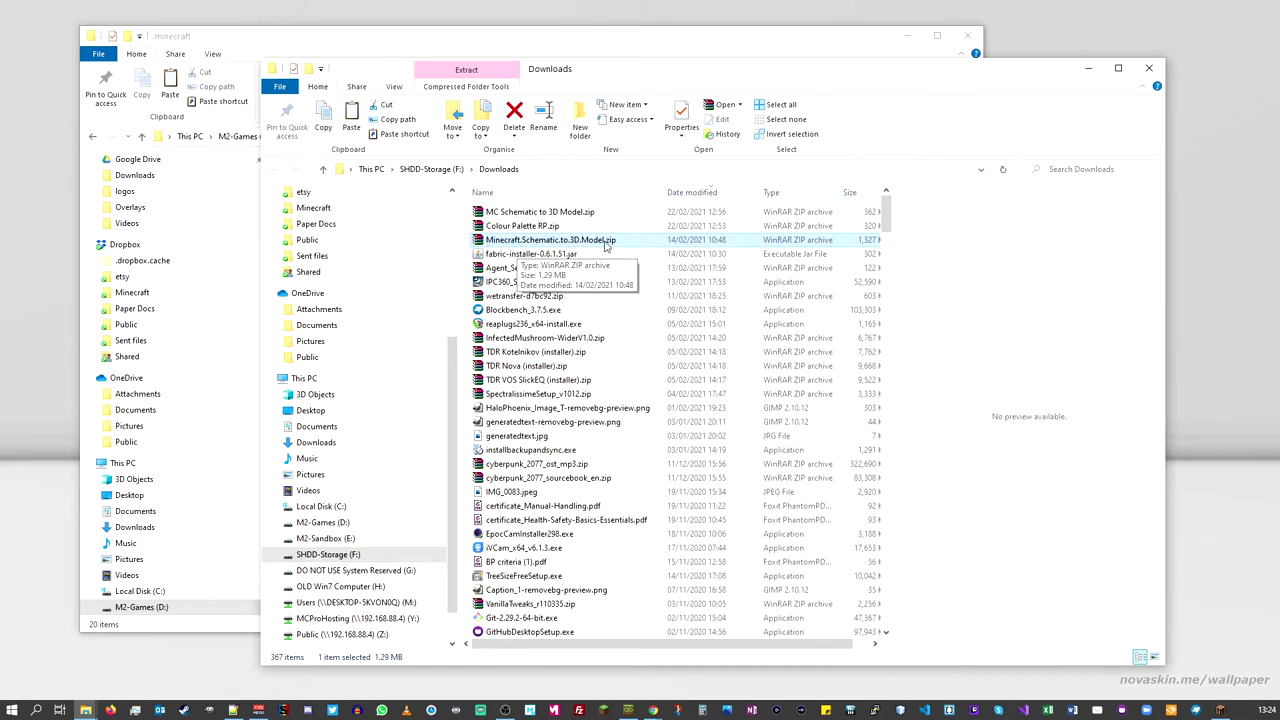
Step: Copy Minecraft.Schematic.to.3D.Model.zip from Downloads into .minecraft and extract it there
{"action": "double_click", "coordinate": [557, 241]}
{"action": "right_click", "coordinate": [557, 241]}
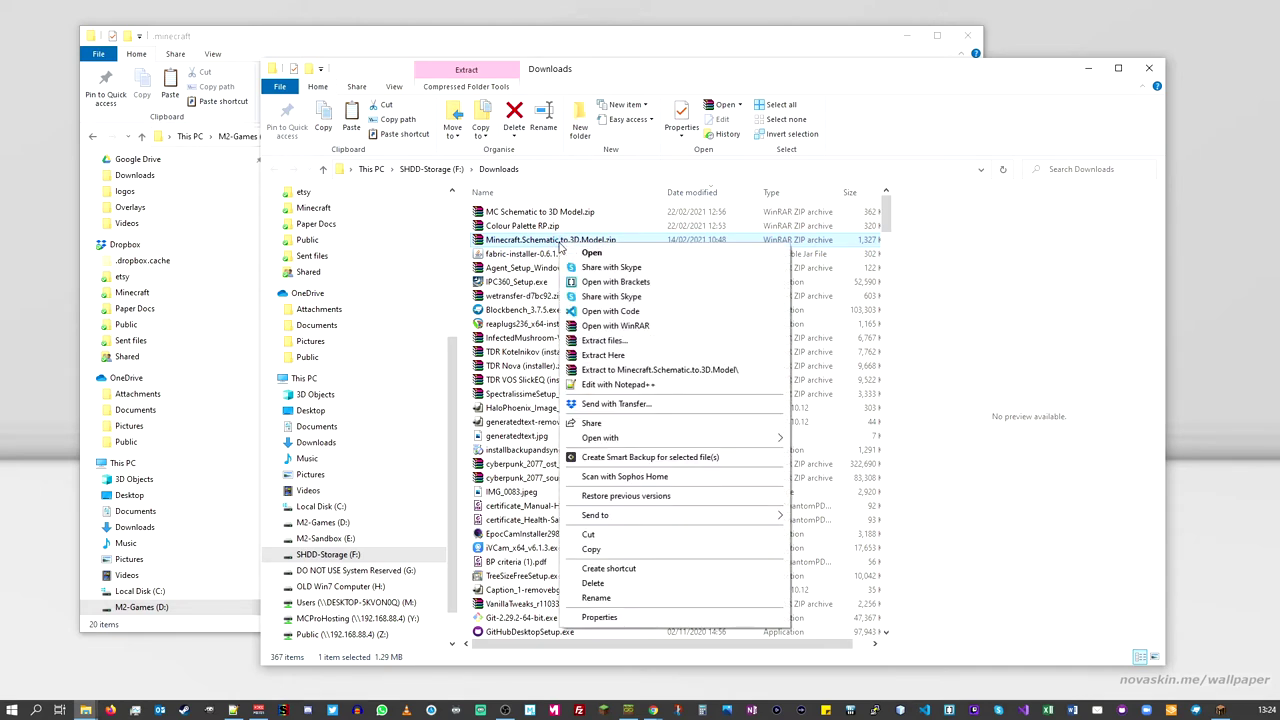
{"action": "left_click", "coordinate": [592, 554]}
{"action": "left_click", "coordinate": [569, 40]}
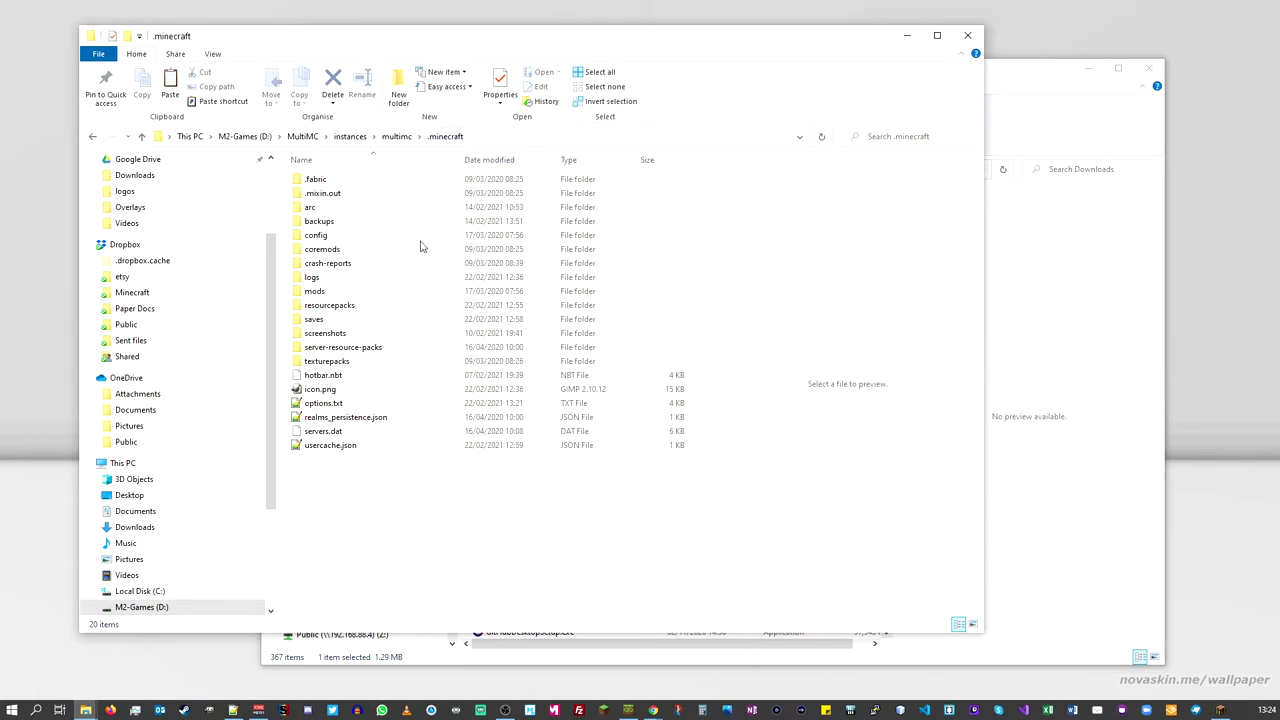
{"action": "right_click", "coordinate": [340, 488]}
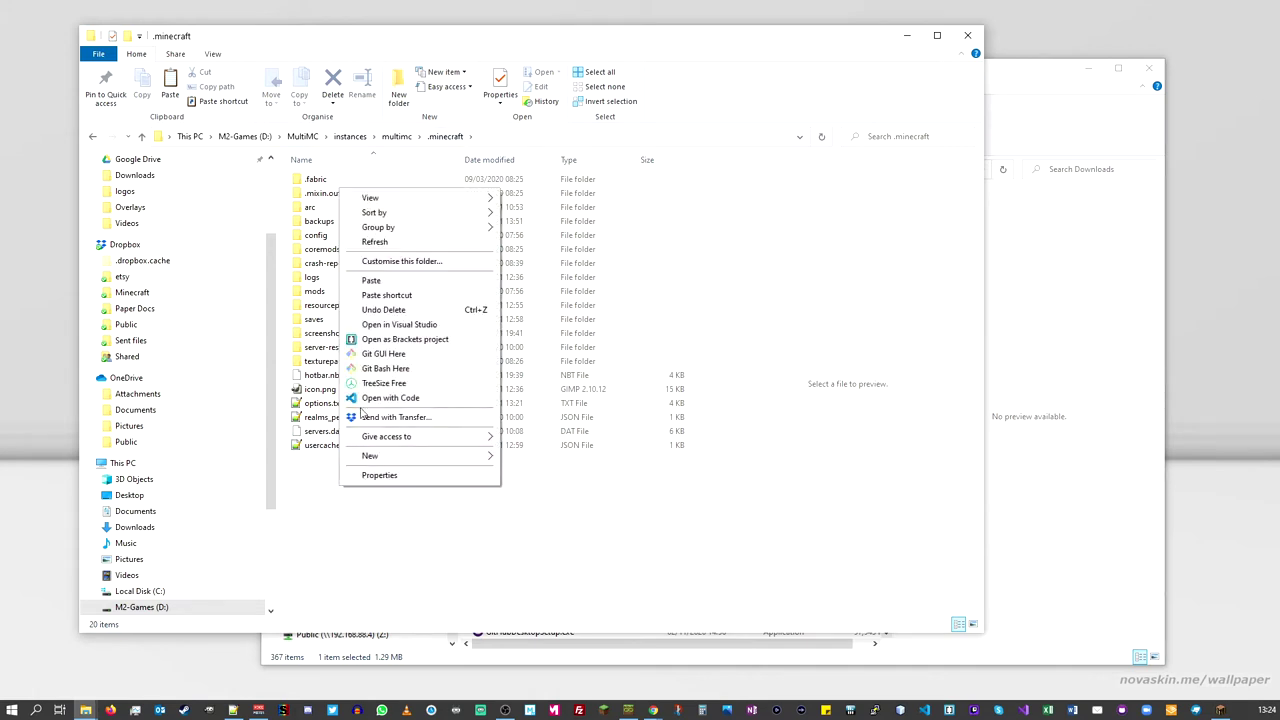
{"action": "left_click", "coordinate": [381, 284]}
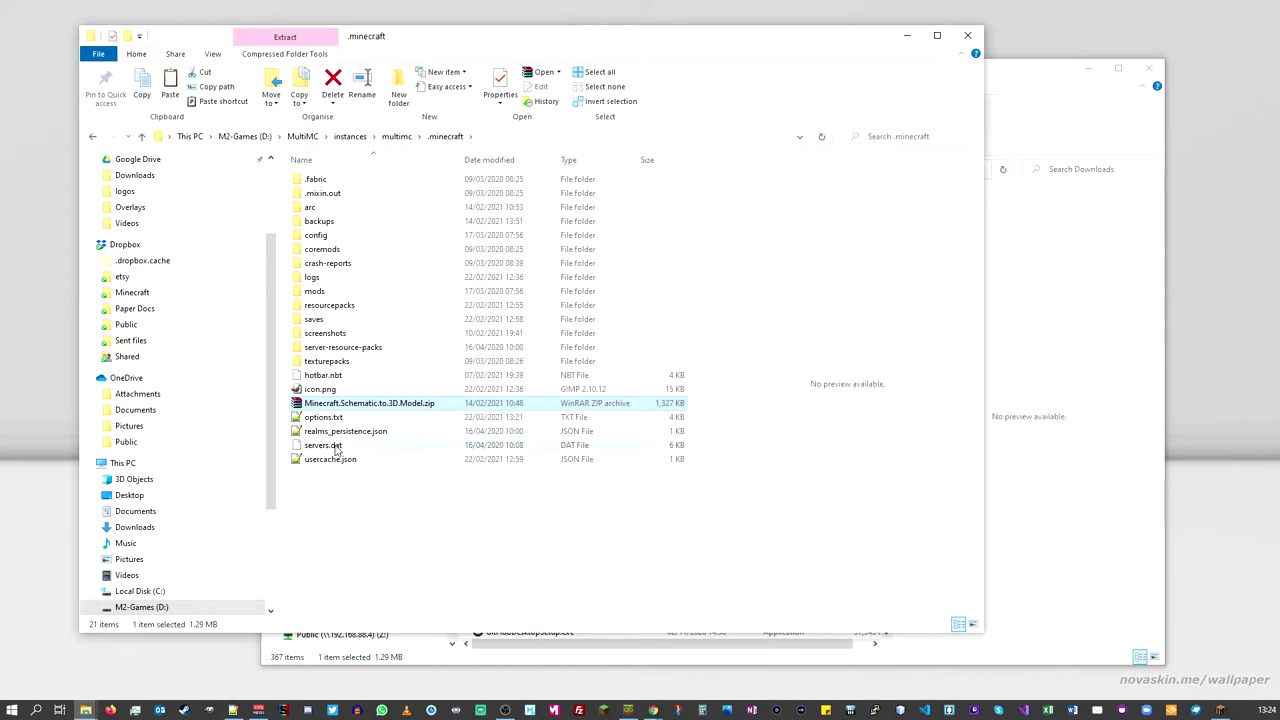
{"action": "right_click", "coordinate": [332, 405]}
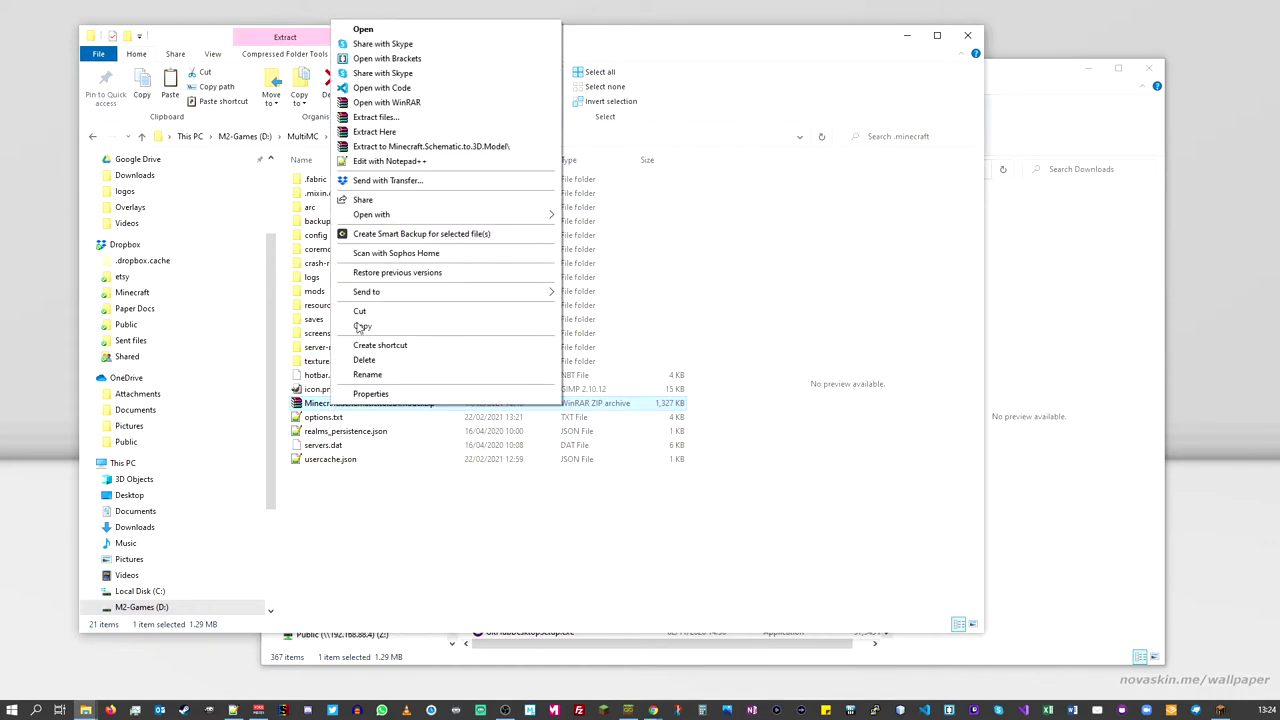
{"action": "left_click", "coordinate": [373, 132]}
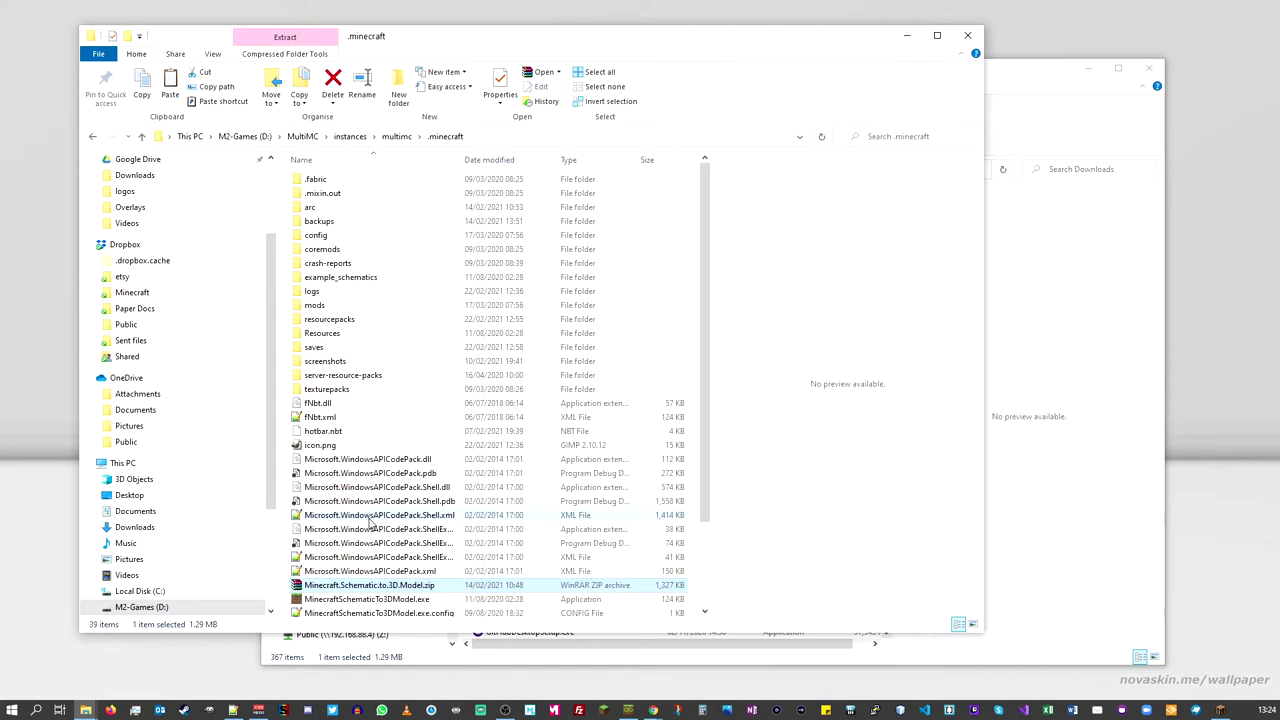
{"action": "scroll", "coordinate": [343, 484], "scroll_direction": "down", "scroll_amount": 3}
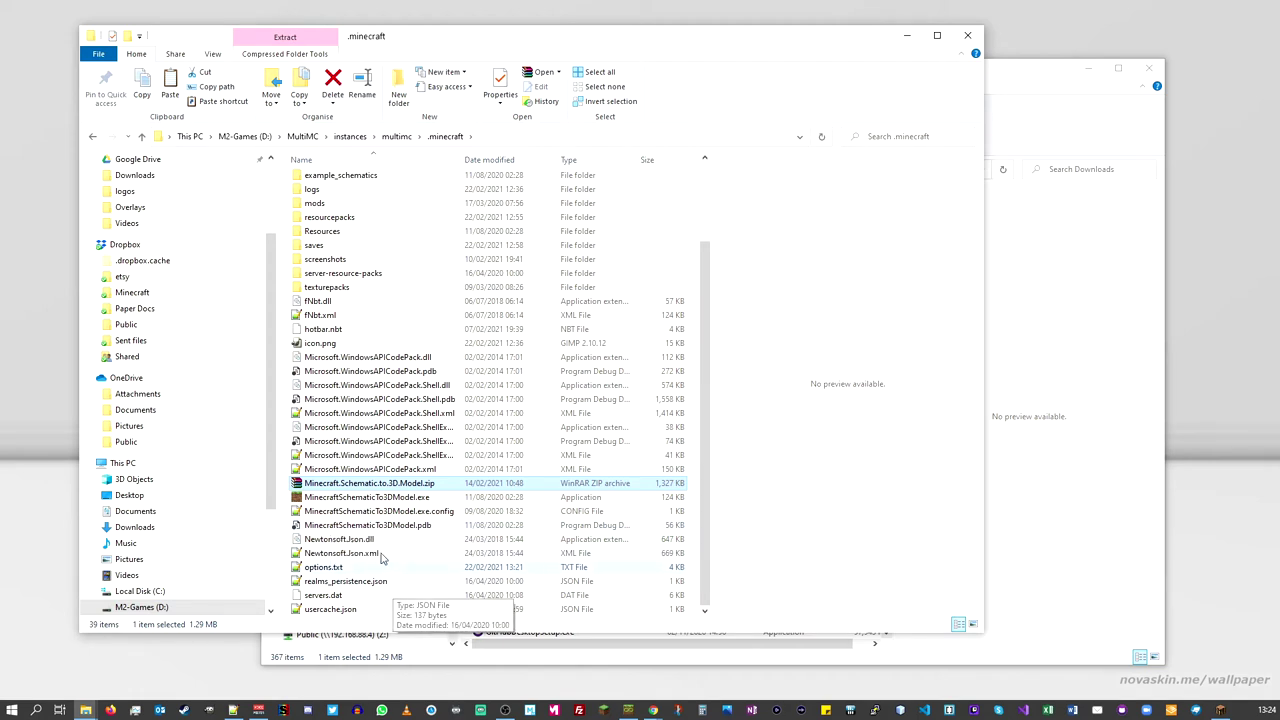
{"action": "left_click", "coordinate": [362, 497]}
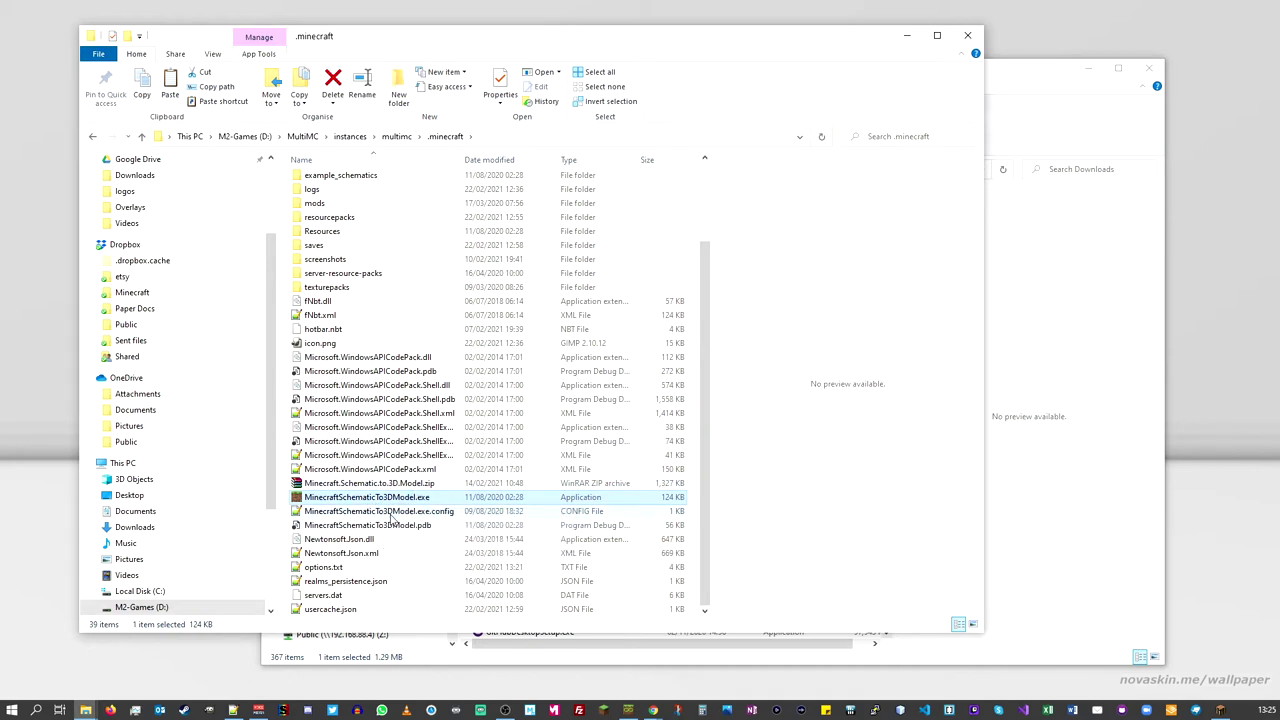
{"action": "scroll", "coordinate": [392, 520], "scroll_direction": "up", "scroll_amount": 3}
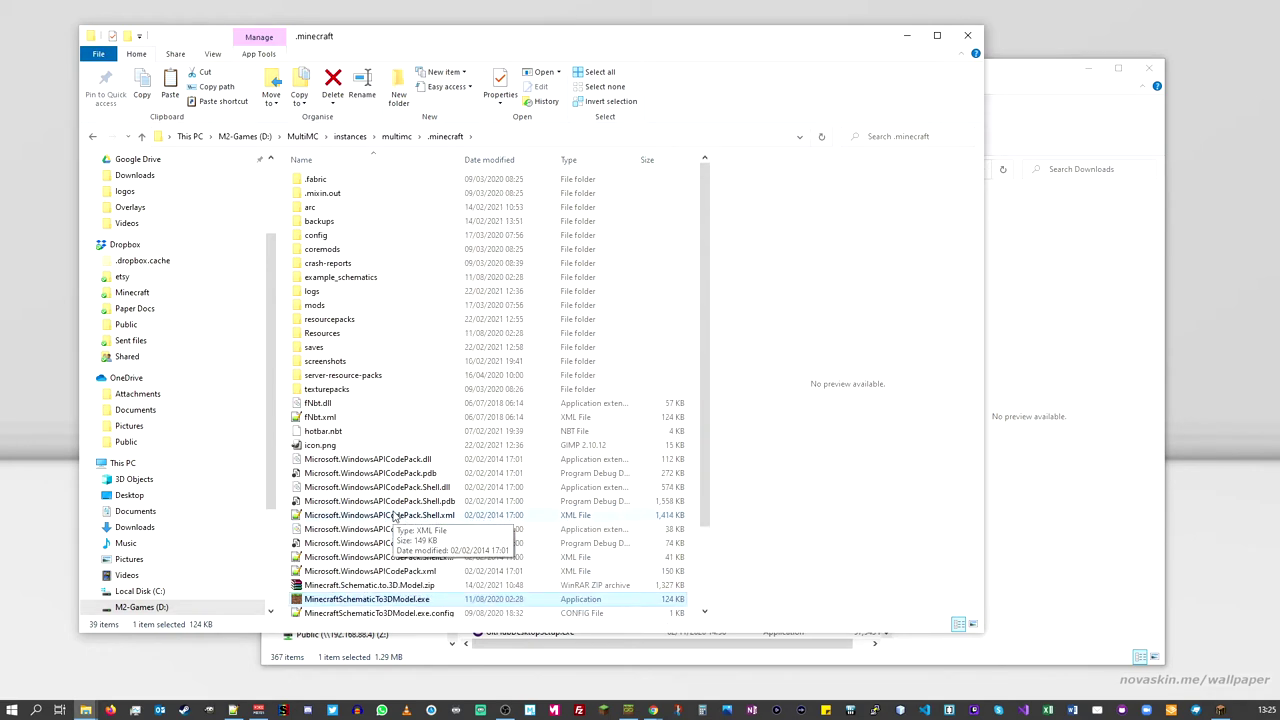
{"action": "double_click", "coordinate": [337, 278]}
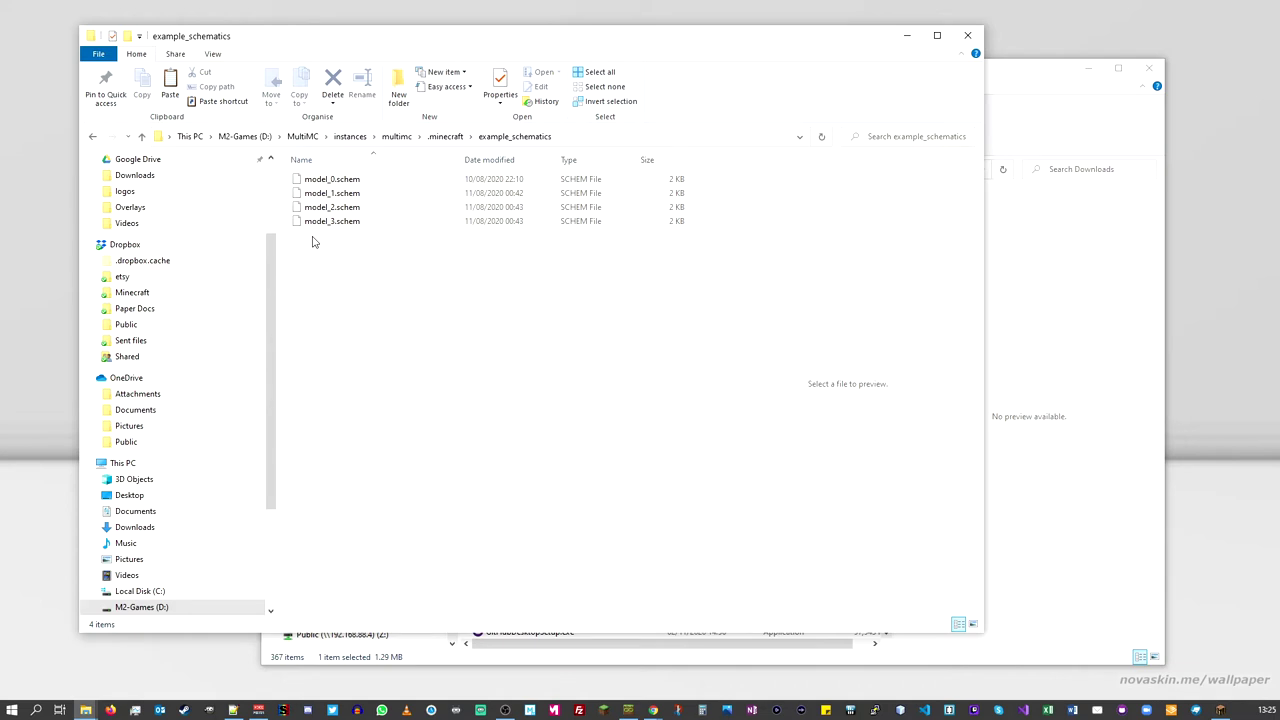
{"action": "left_click", "coordinate": [446, 137]}
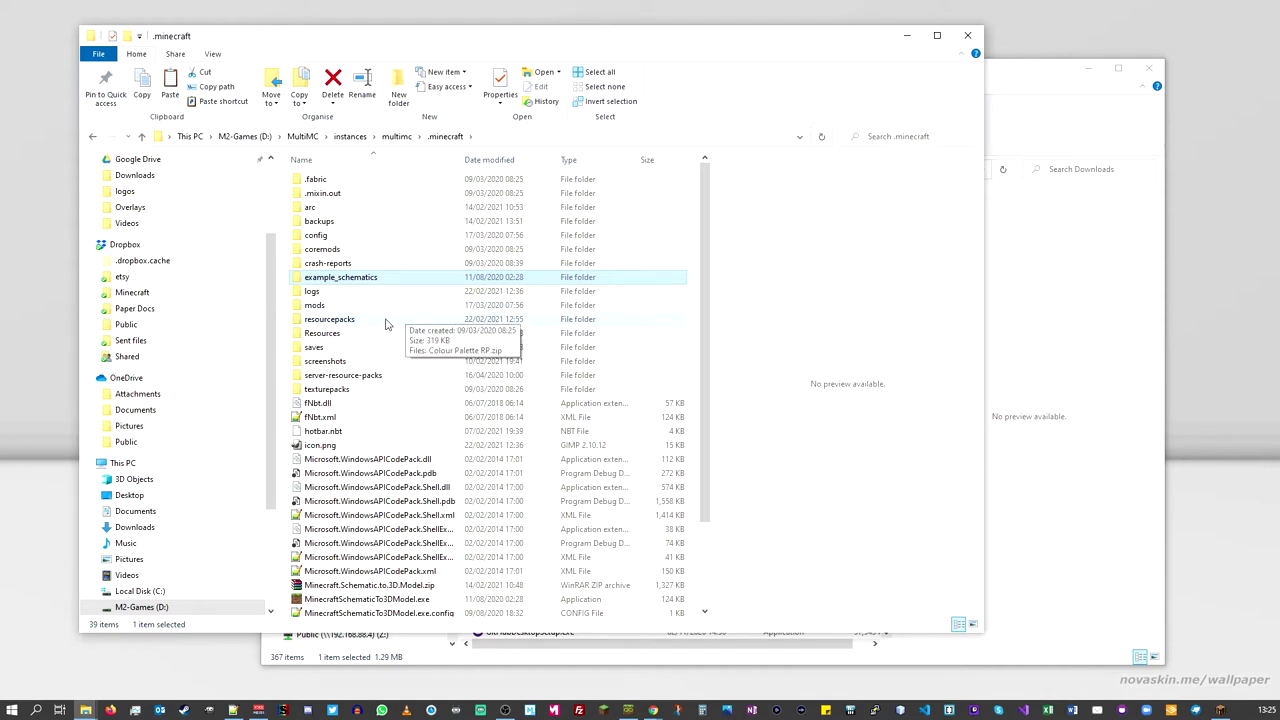
Step: Copy model_4.schem from config\worldedit\schematics
{"action": "left_click", "coordinate": [324, 238]}
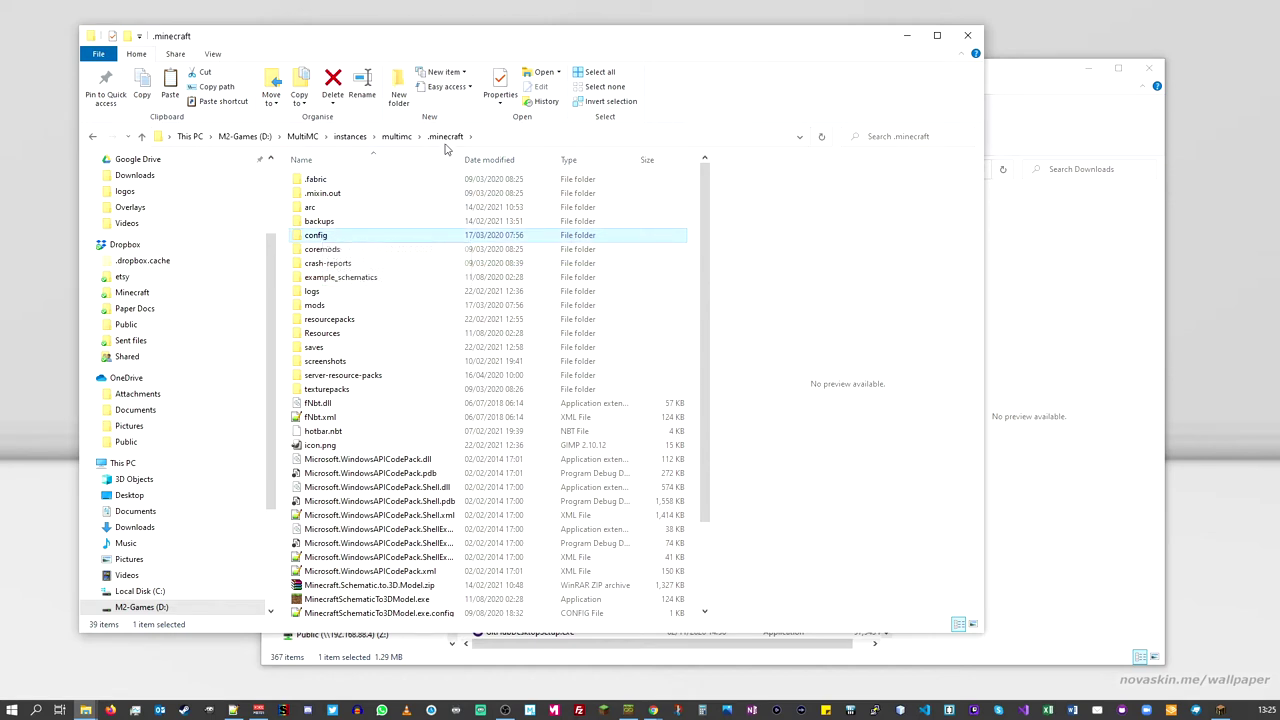
{"action": "double_click", "coordinate": [324, 239]}
{"action": "double_click", "coordinate": [320, 208]}
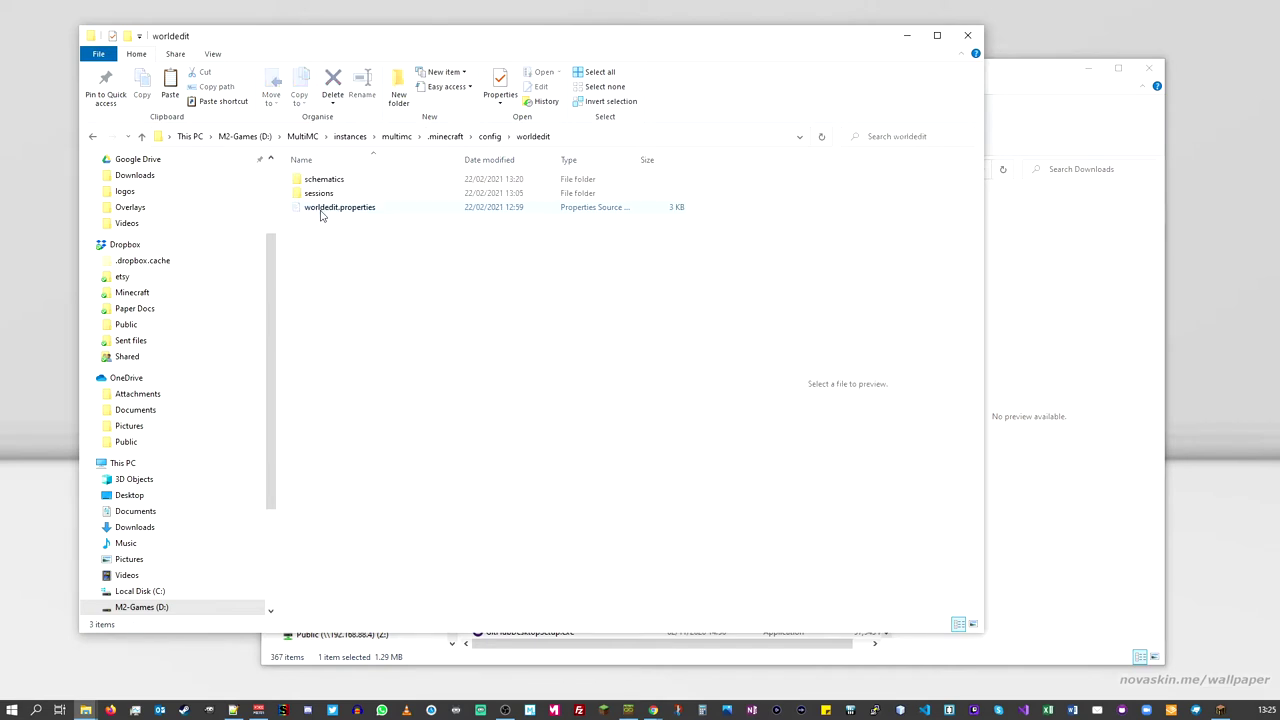
{"action": "double_click", "coordinate": [330, 180]}
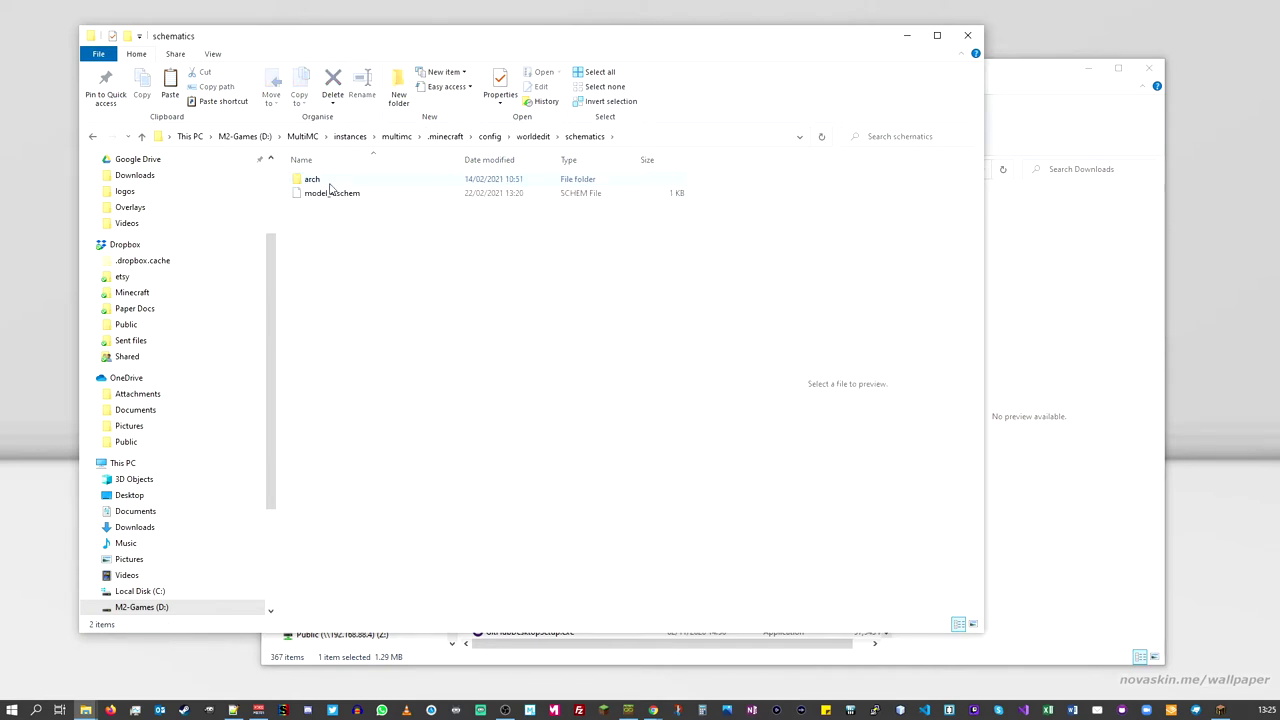
{"action": "left_click", "coordinate": [328, 197]}
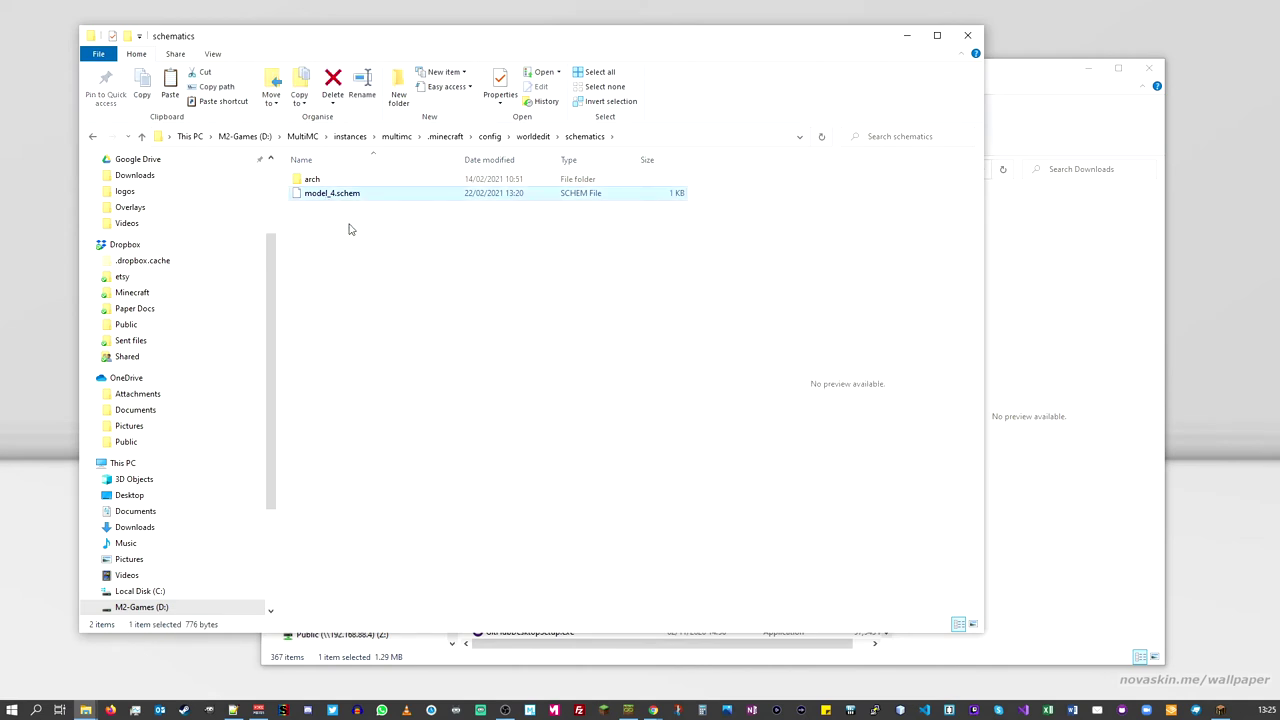
{"action": "right_click", "coordinate": [337, 196]}
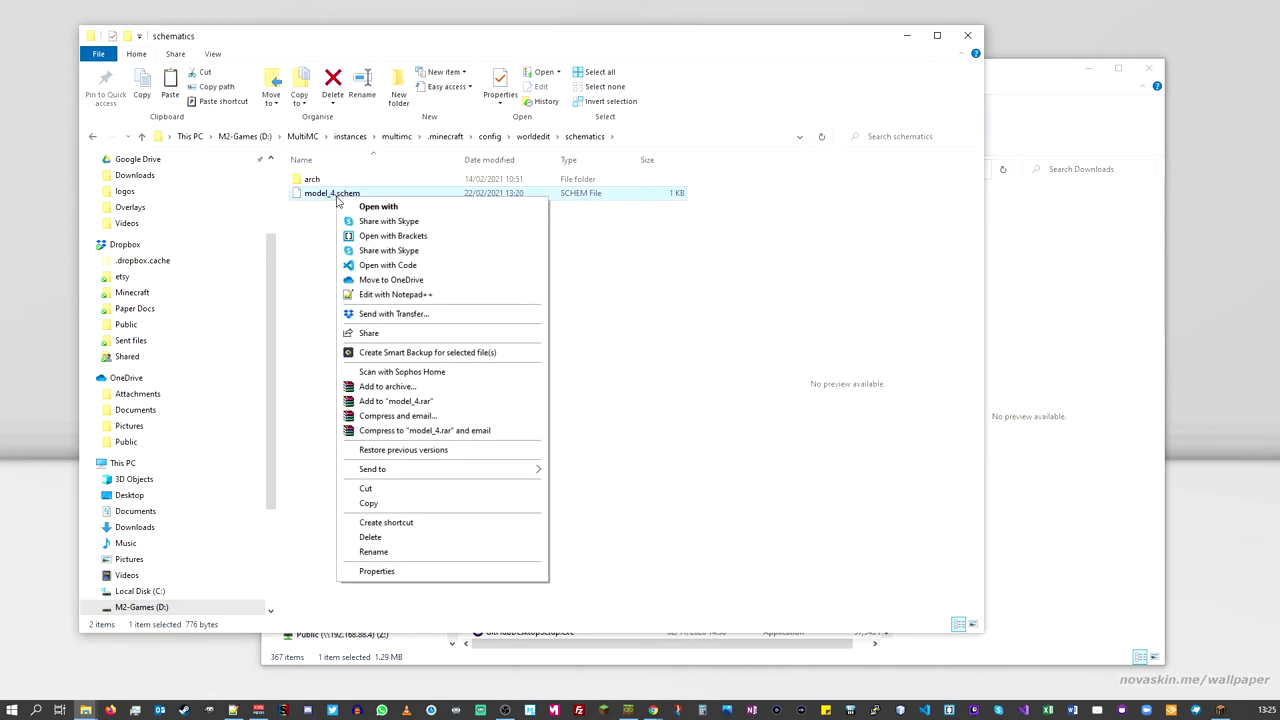
{"action": "left_click", "coordinate": [382, 505]}
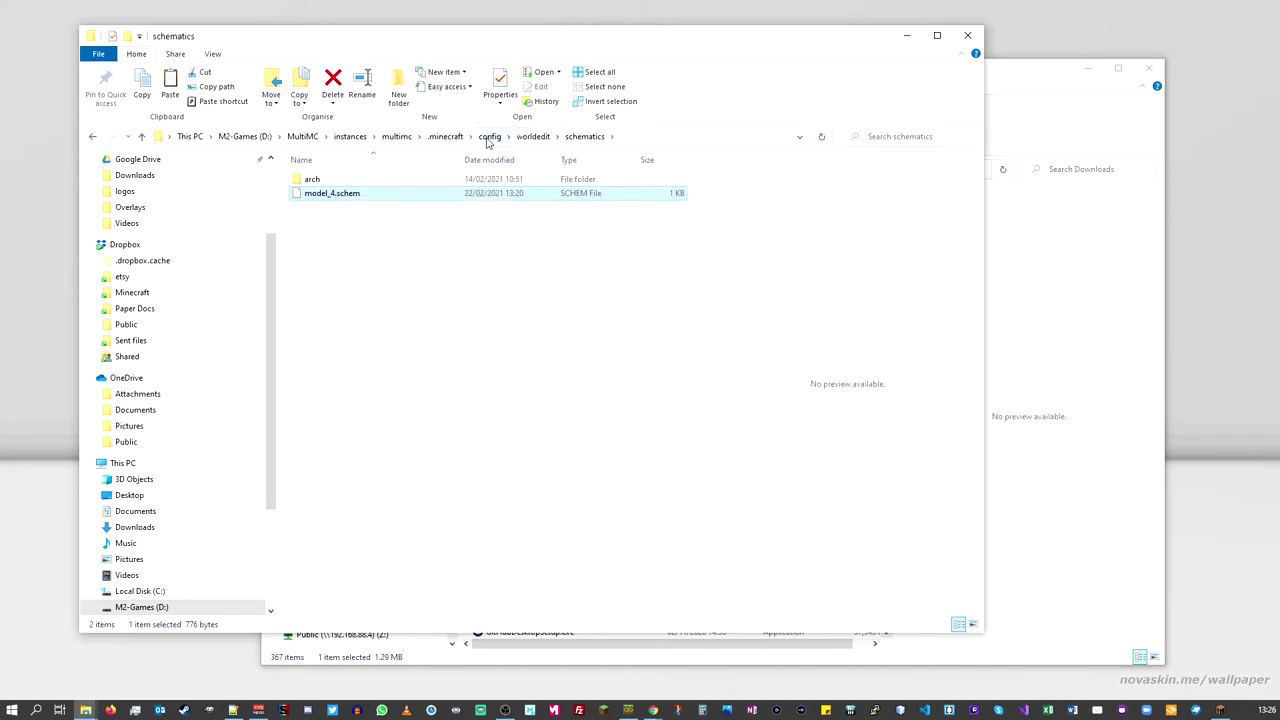
Step: Paste model_4.schem into example_schematics, then return to .minecraft
{"action": "left_click", "coordinate": [445, 137]}
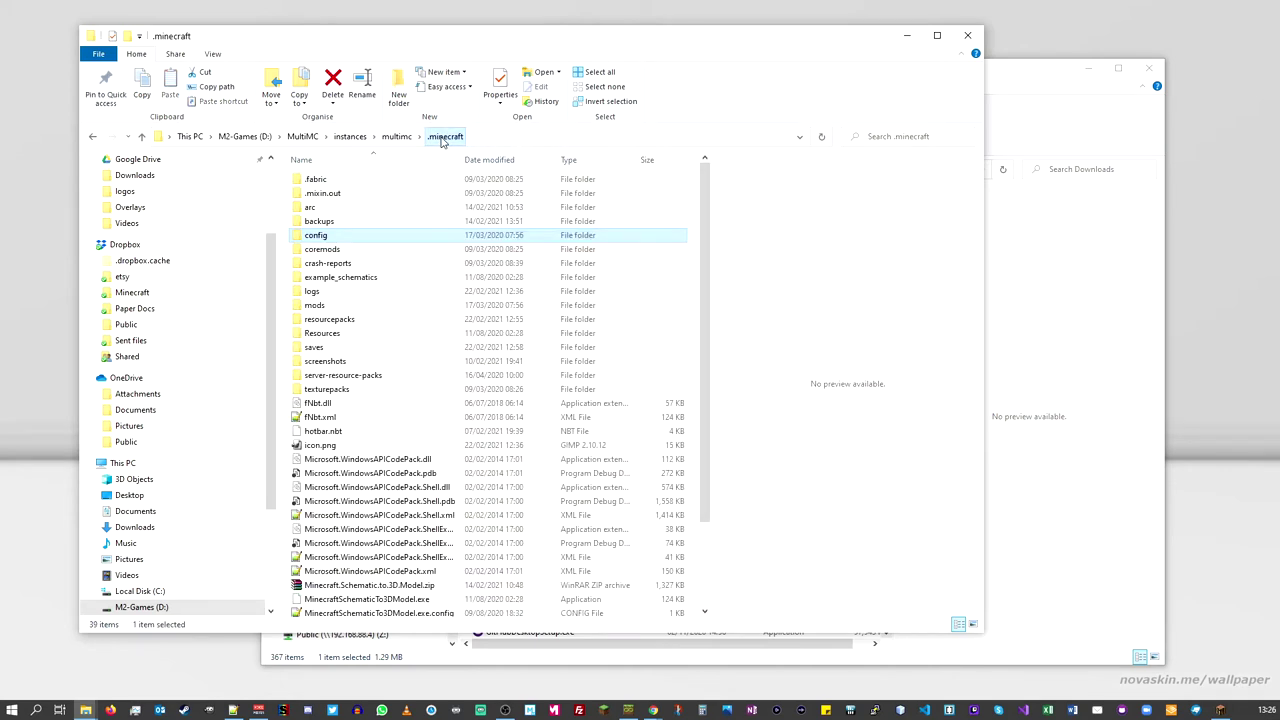
{"action": "double_click", "coordinate": [322, 280]}
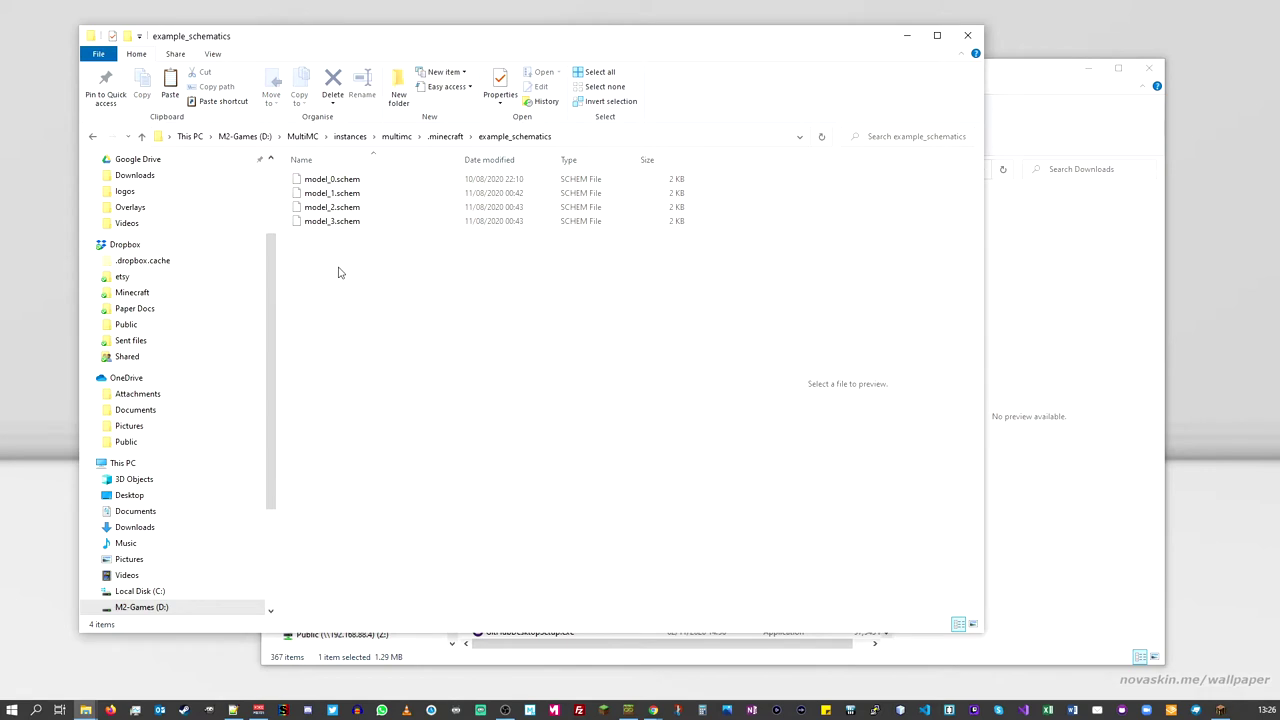
{"action": "right_click", "coordinate": [338, 274]}
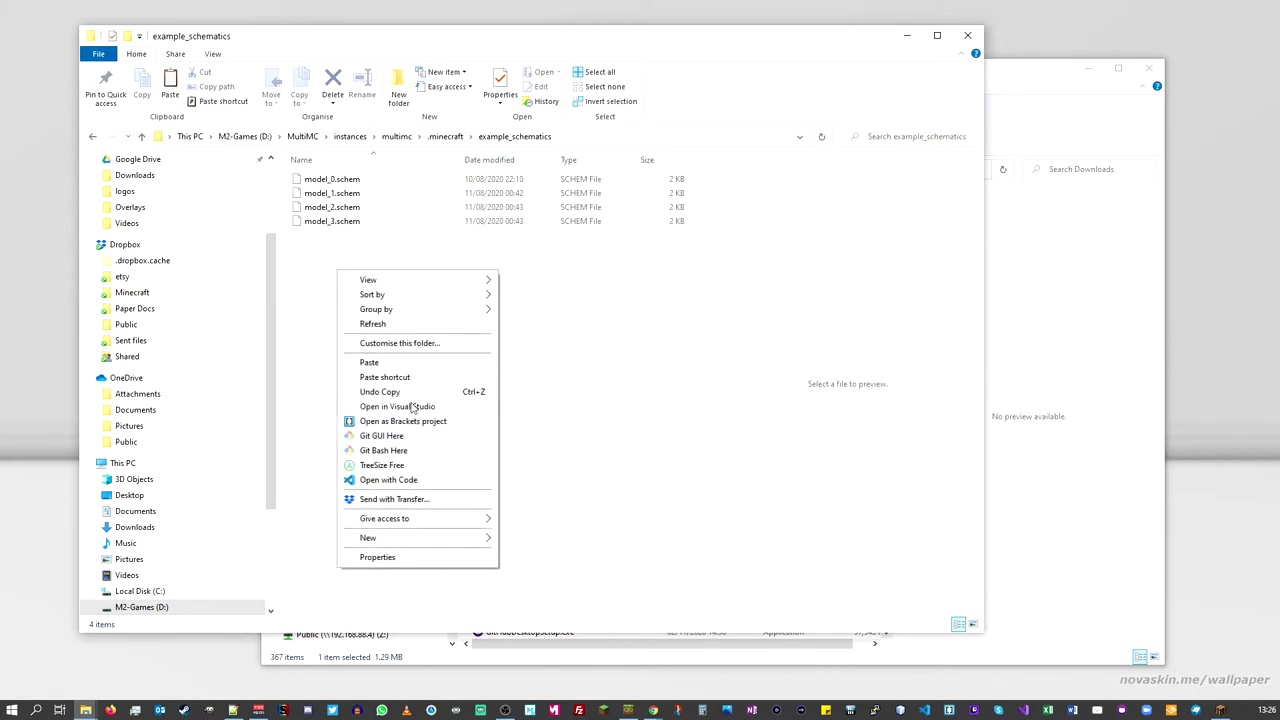
{"action": "left_click", "coordinate": [370, 362]}
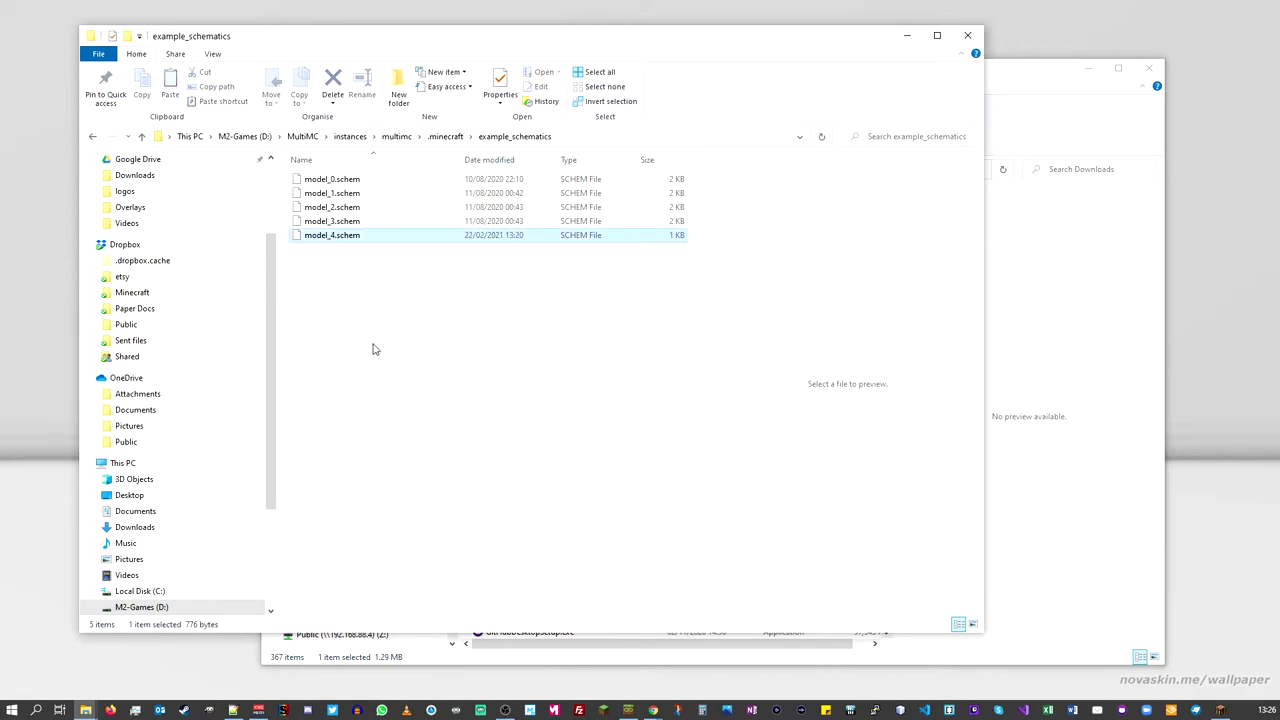
{"action": "left_click", "coordinate": [337, 269]}
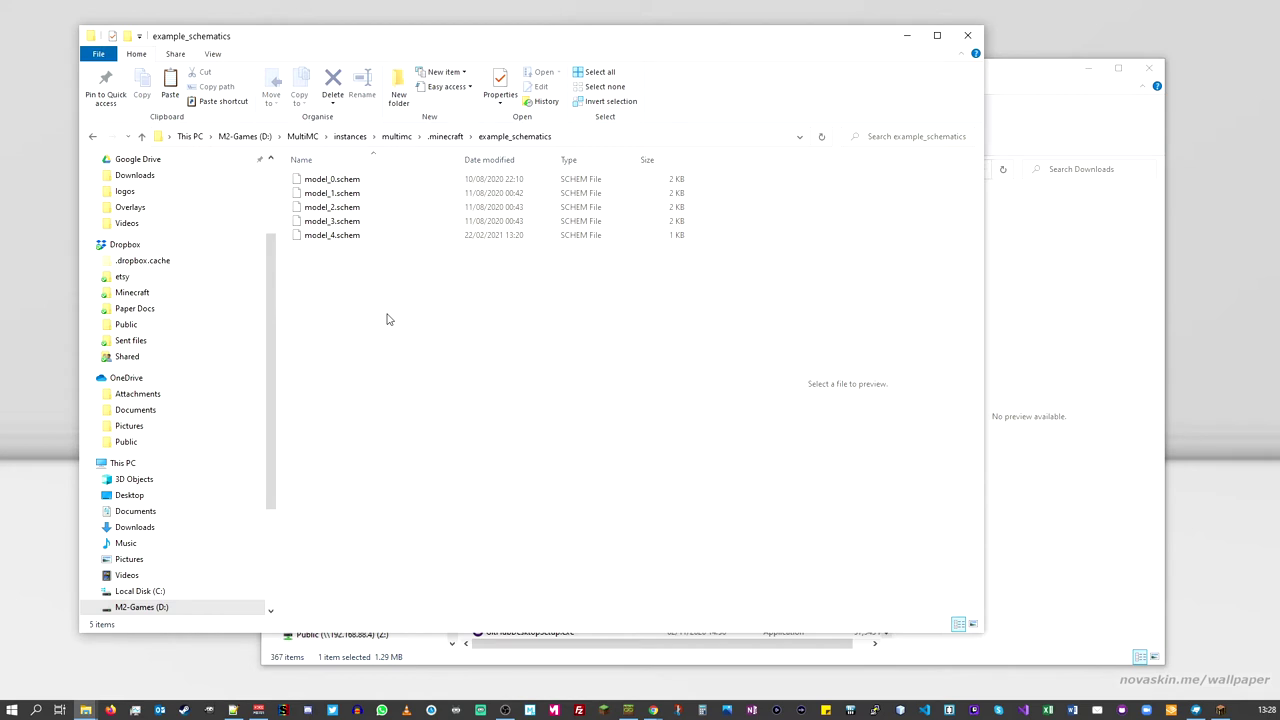
{"action": "left_click", "coordinate": [446, 136]}
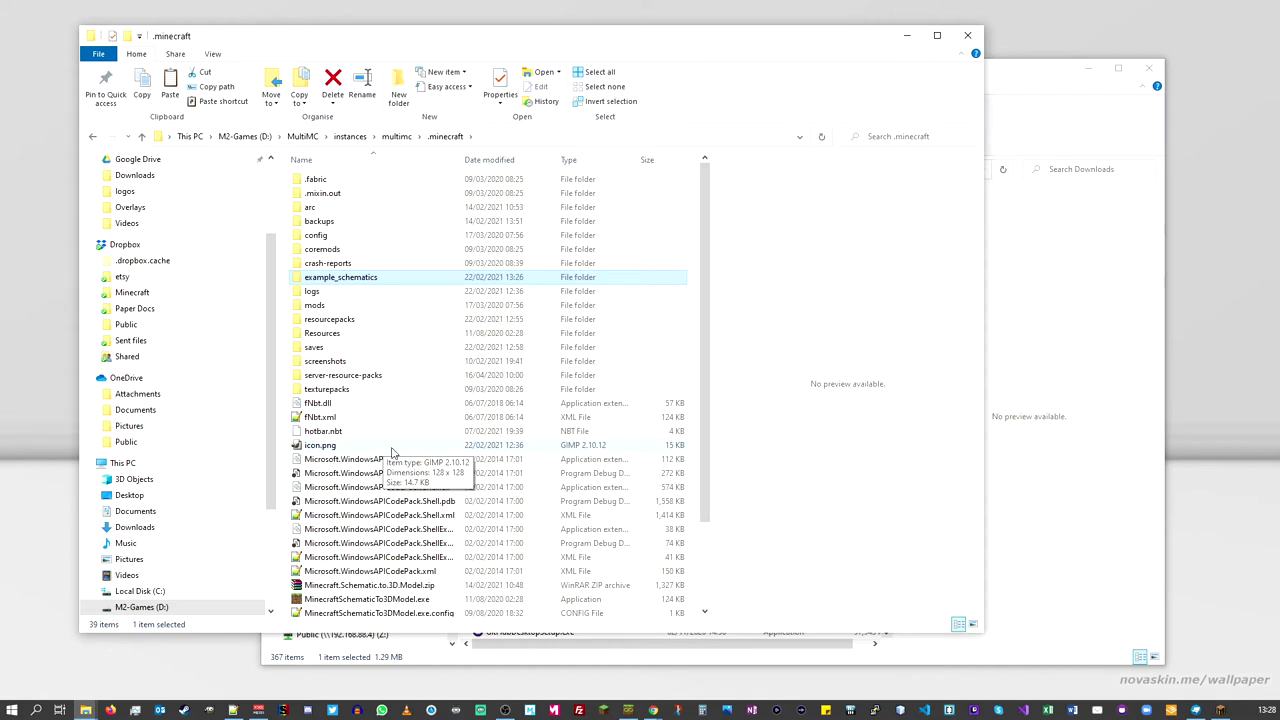
Step: Run MinecraftSchematicTo3DModel.exe on the example_schematics folder and dismiss the success message
{"action": "scroll", "coordinate": [385, 455], "scroll_direction": "down", "scroll_amount": 2}
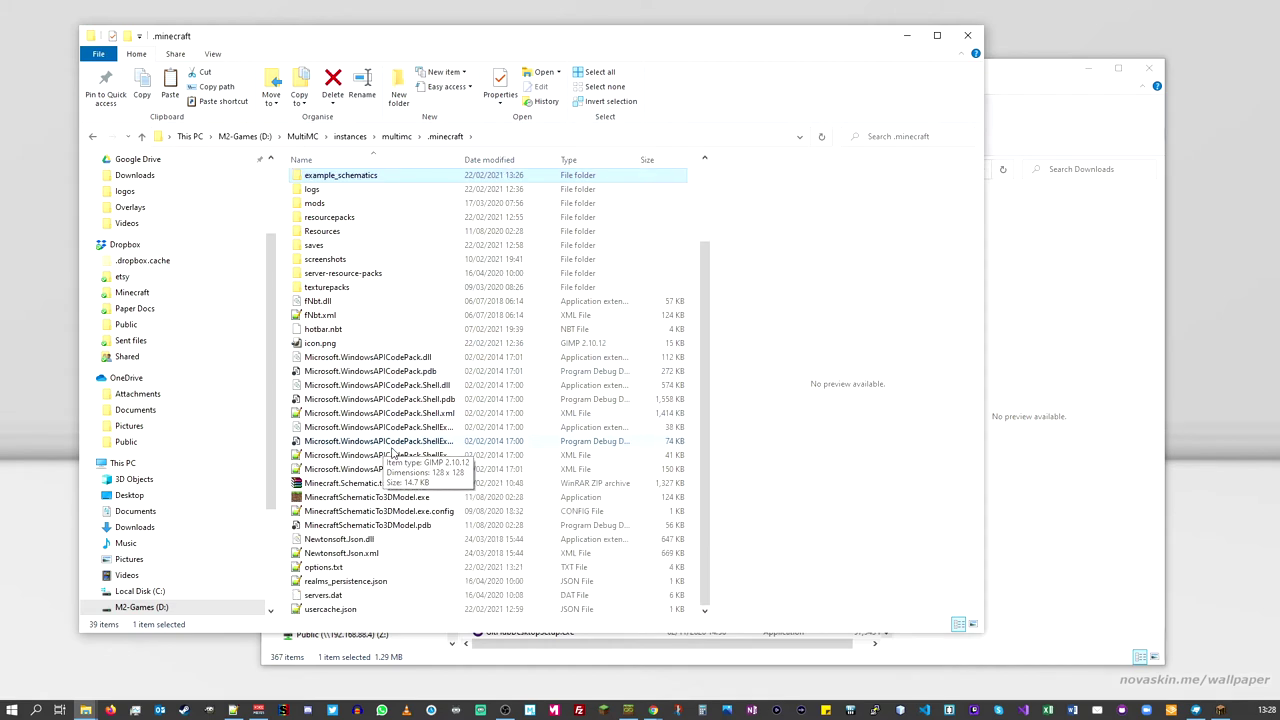
{"action": "double_click", "coordinate": [343, 499]}
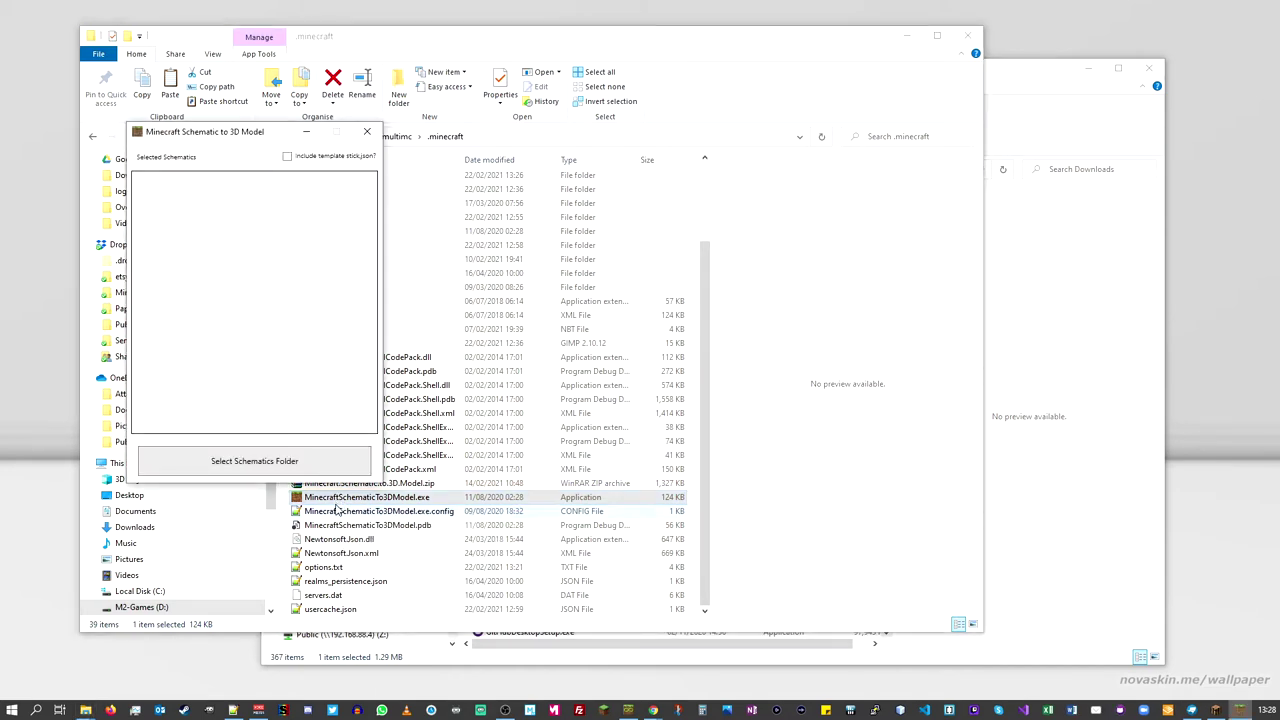
{"action": "left_click_drag", "start_coordinate": [279, 139], "coordinate": [182, 99]}
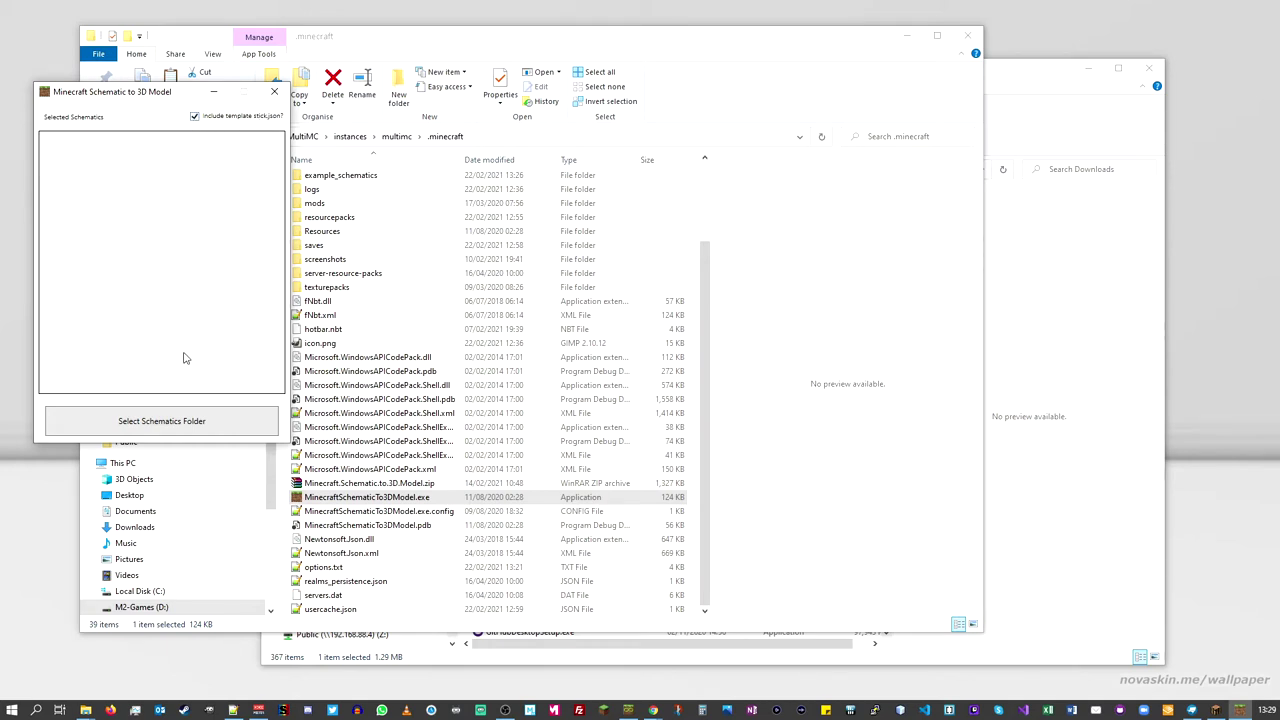
{"action": "left_click", "coordinate": [162, 424]}
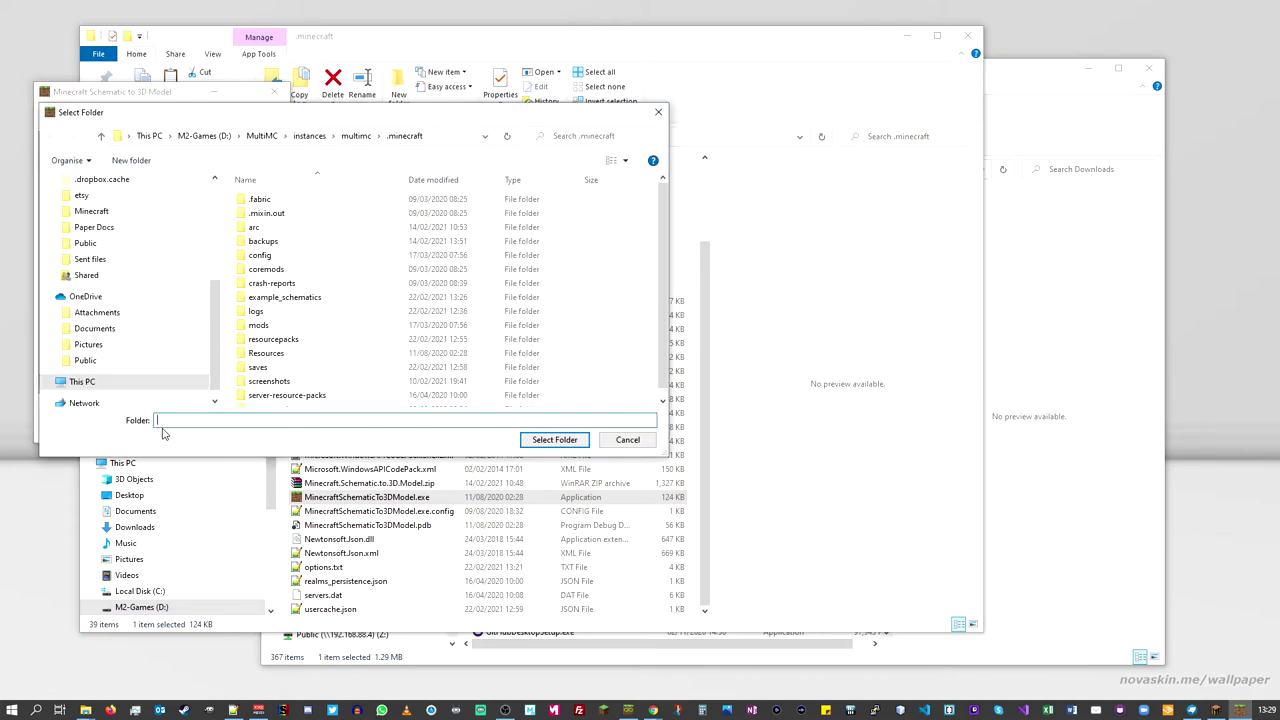
{"action": "double_click", "coordinate": [280, 302]}
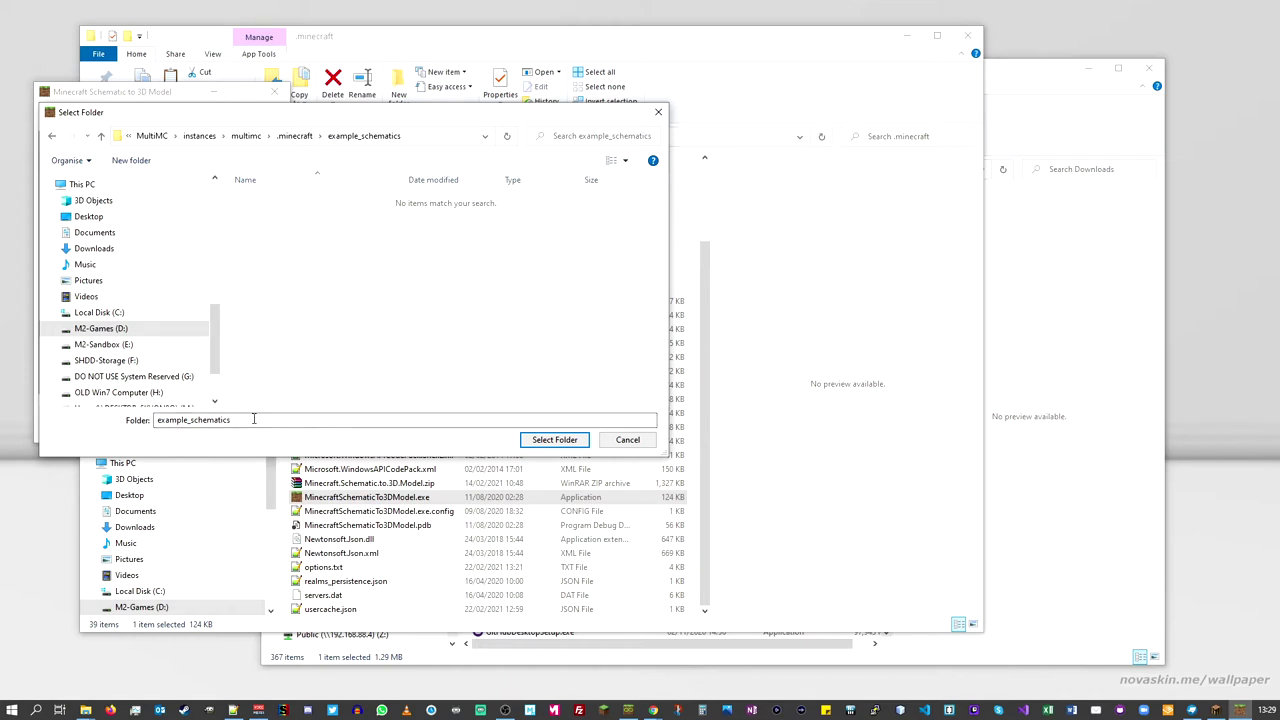
{"action": "left_click", "coordinate": [554, 442]}
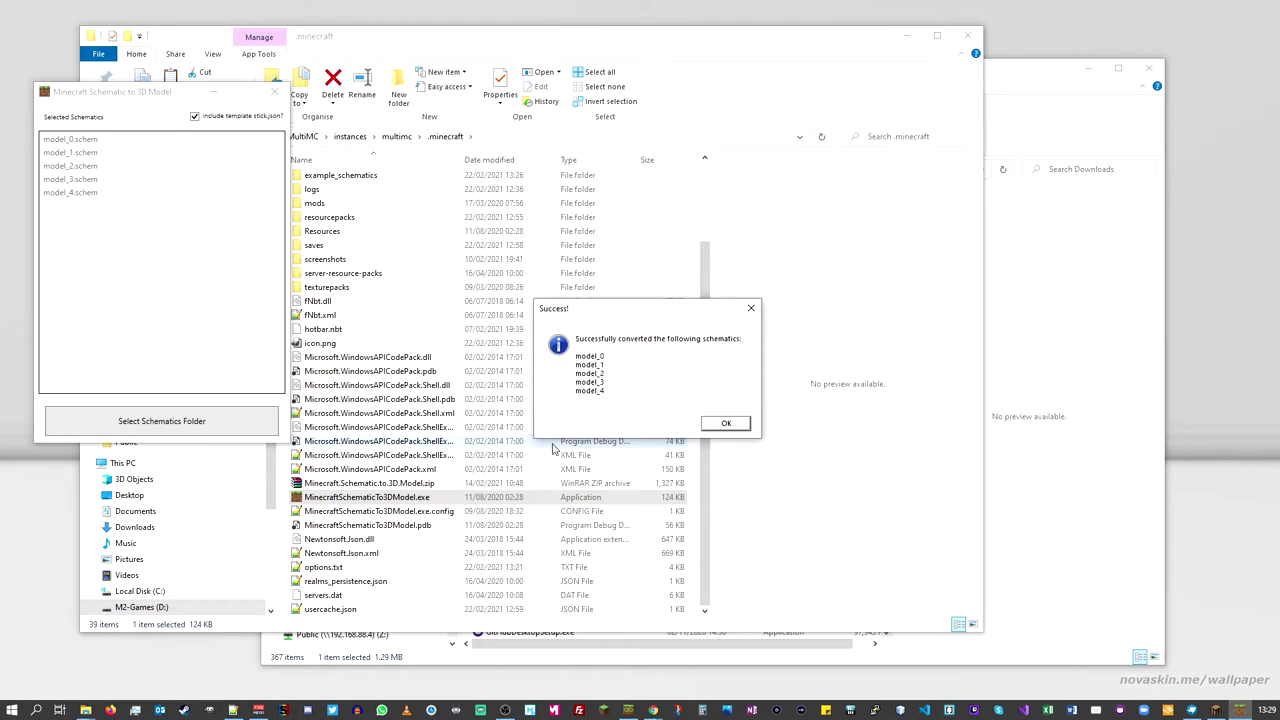
{"action": "left_click_drag", "start_coordinate": [604, 309], "coordinate": [246, 229]}
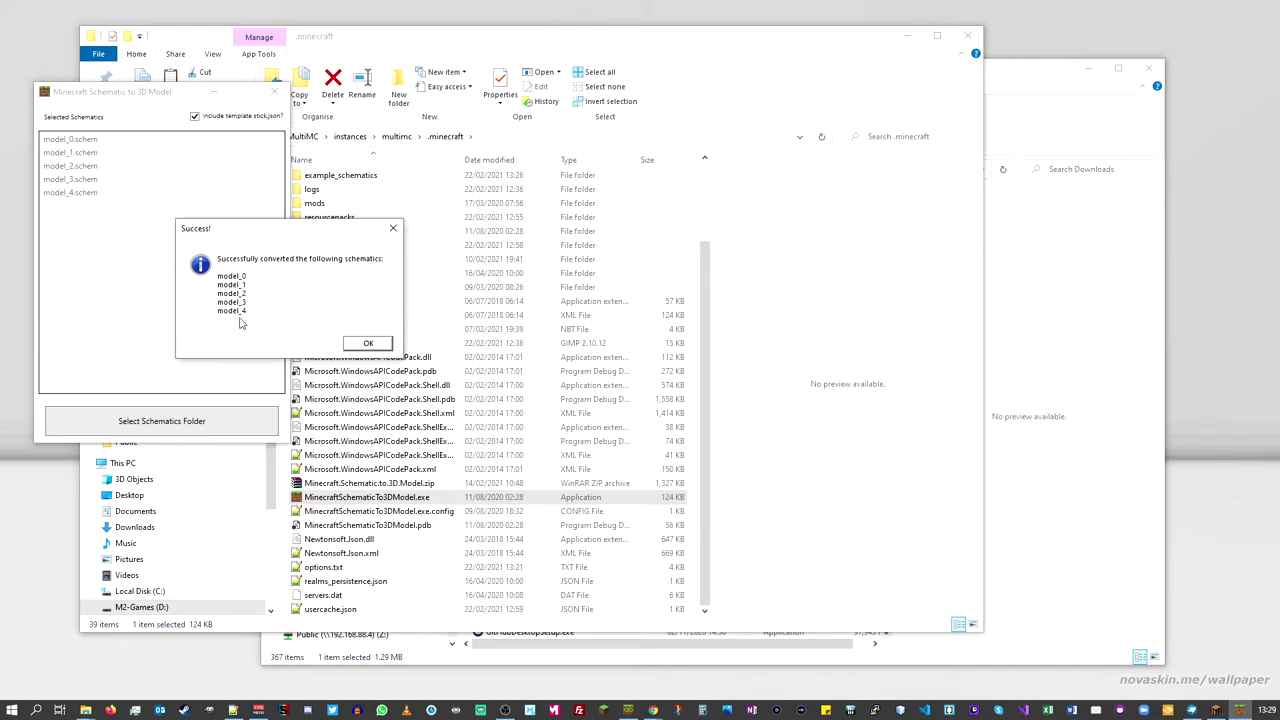
{"action": "left_click", "coordinate": [368, 343]}
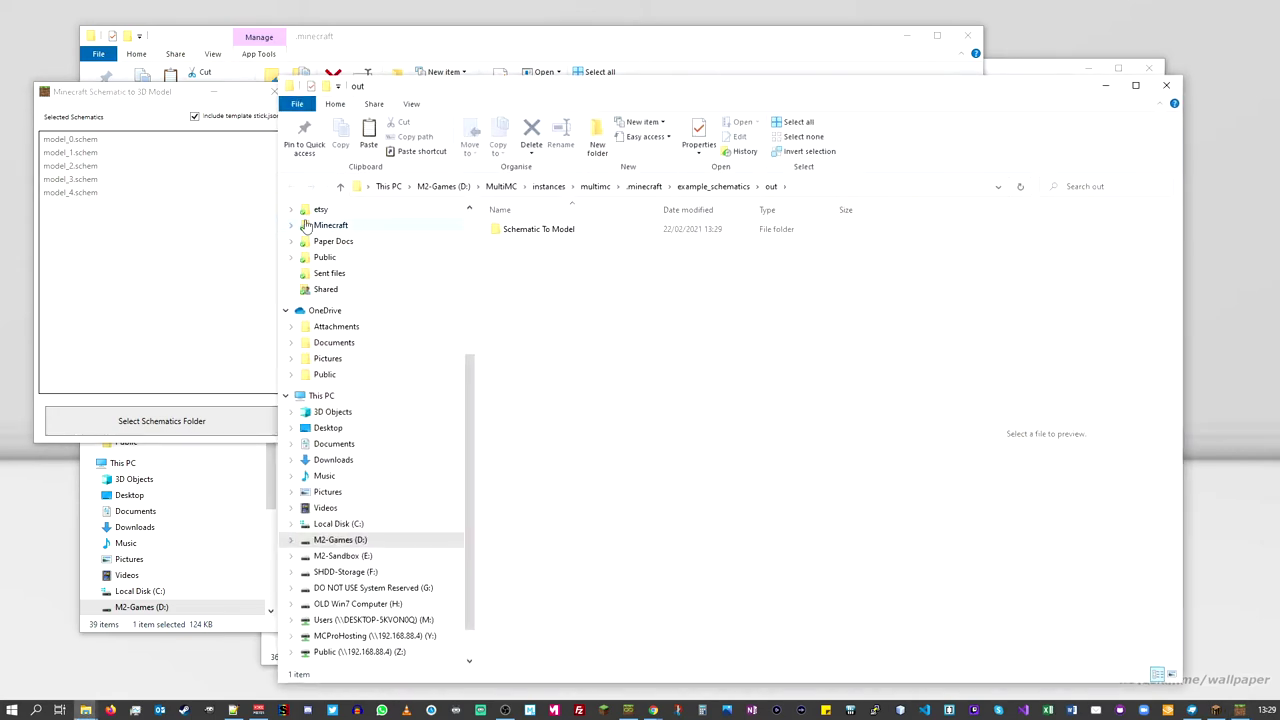
Step: Close the converter and the .minecraft and Downloads windows, keeping the out folder window
{"action": "left_click", "coordinate": [170, 95]}
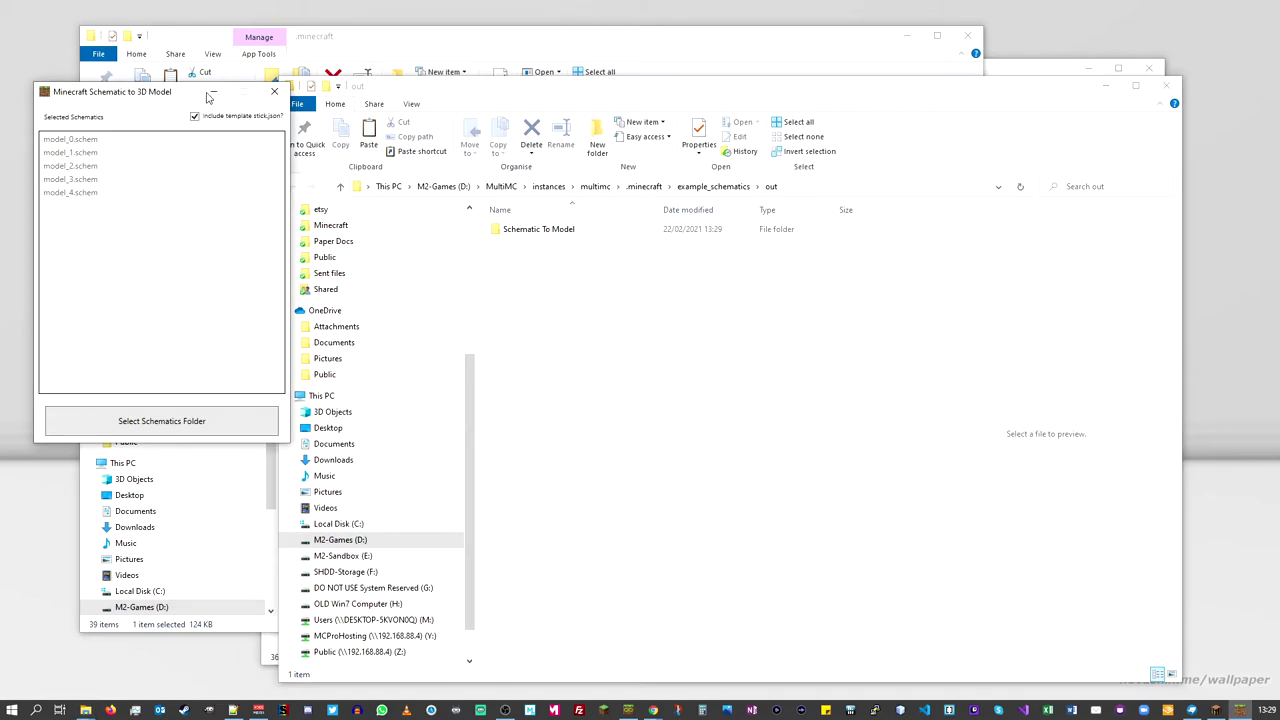
{"action": "left_click", "coordinate": [273, 92]}
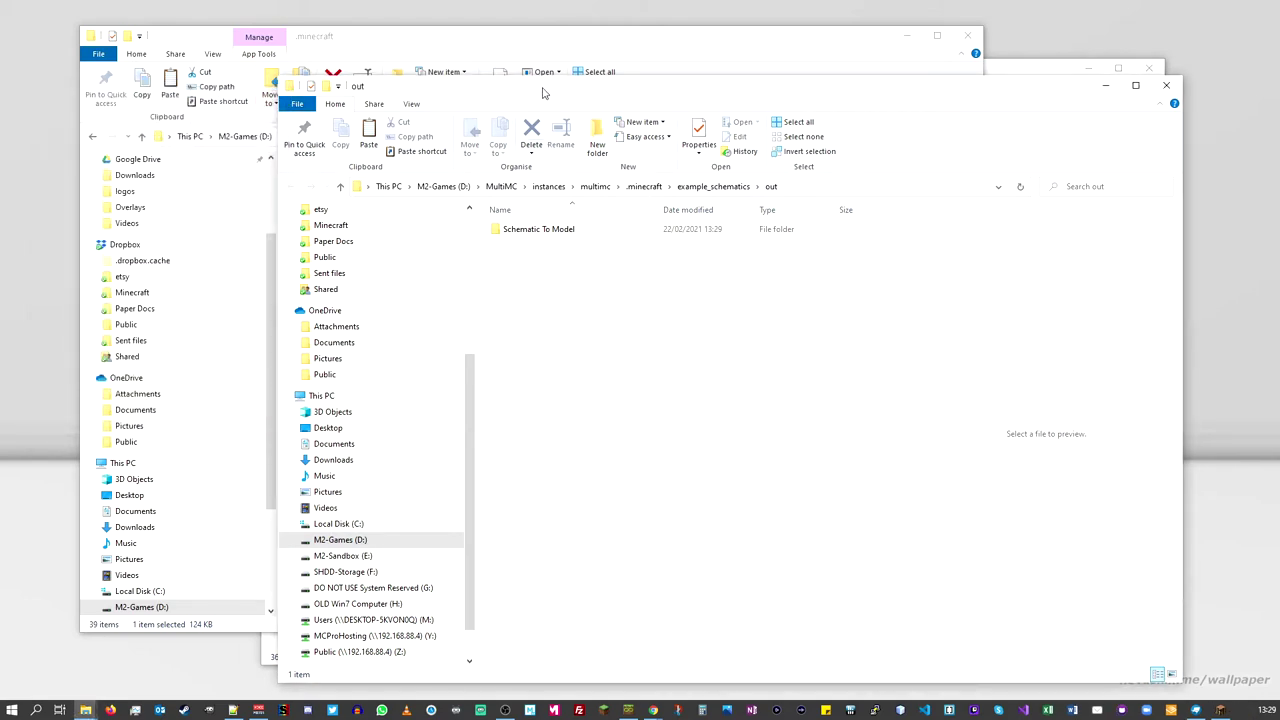
{"action": "left_click_drag", "start_coordinate": [542, 88], "coordinate": [431, 63]}
{"action": "left_click", "coordinate": [968, 36]}
{"action": "left_click", "coordinate": [1148, 68]}
{"action": "left_click_drag", "start_coordinate": [882, 67], "coordinate": [882, 55]}
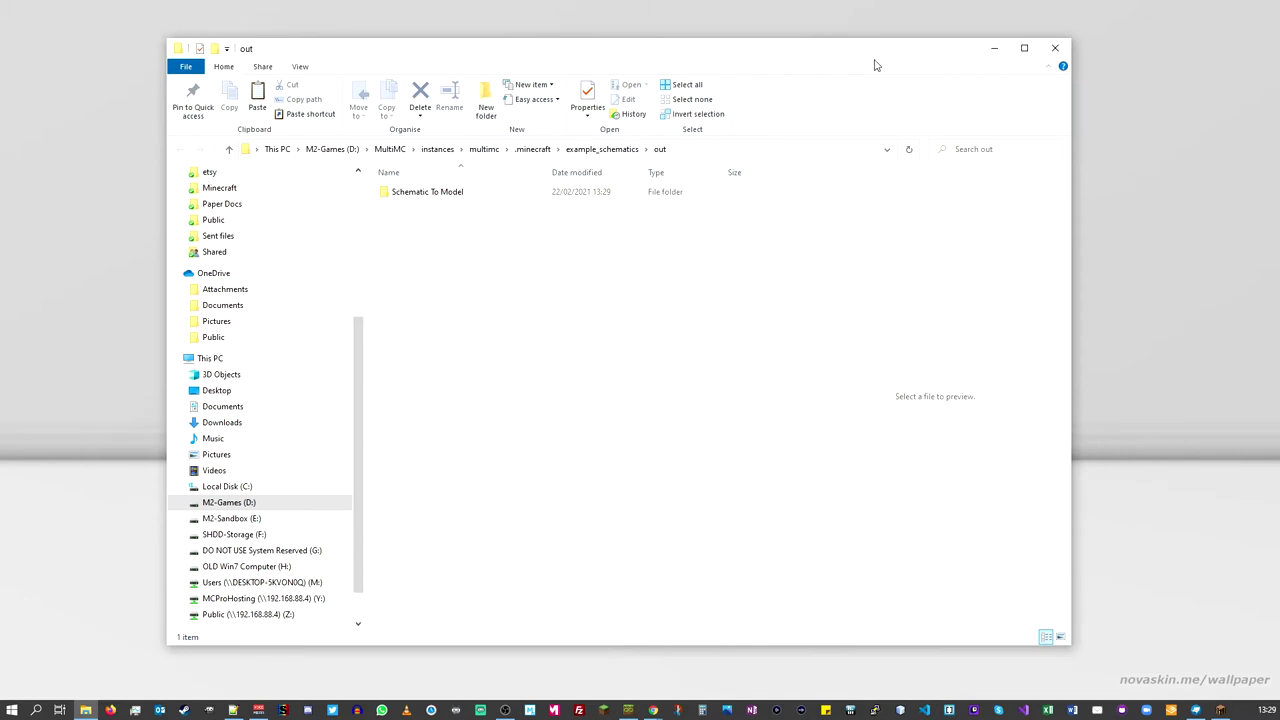
Step: Browse out > Schematic To Model > assets > minecraft > models > schematic_to_model and select model_4.json
{"action": "left_click", "coordinate": [603, 152]}
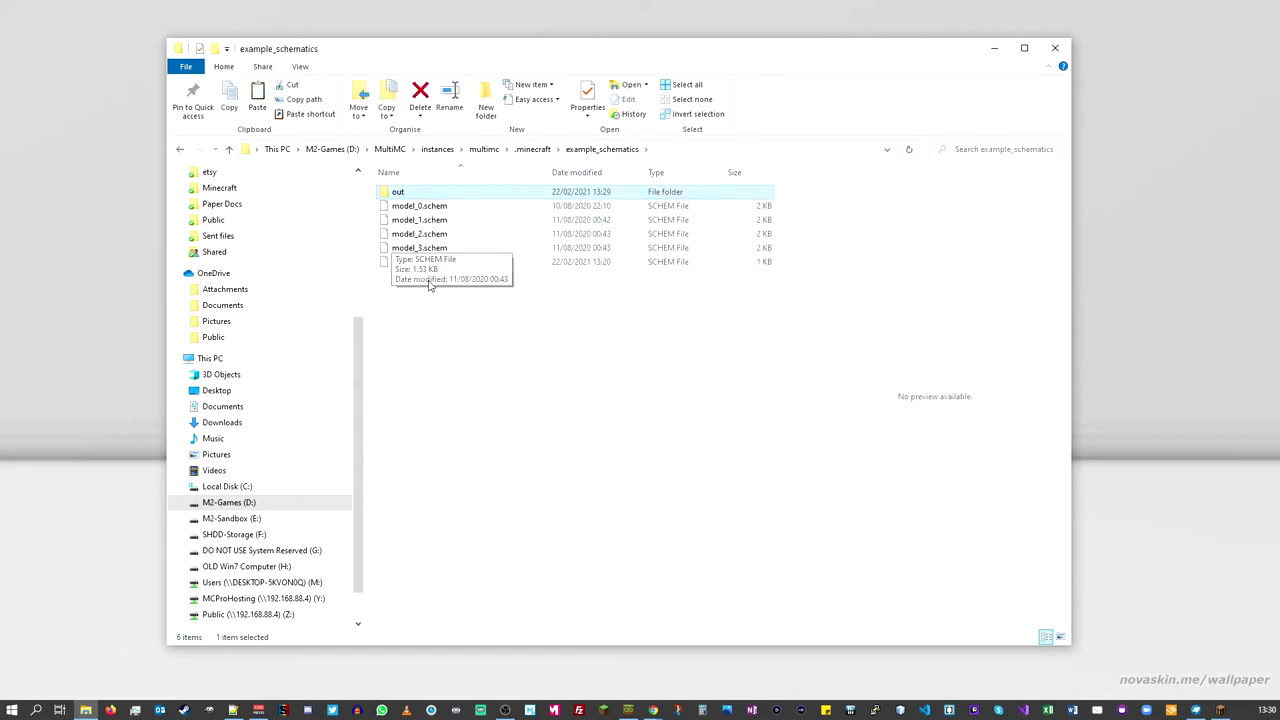
{"action": "double_click", "coordinate": [394, 196]}
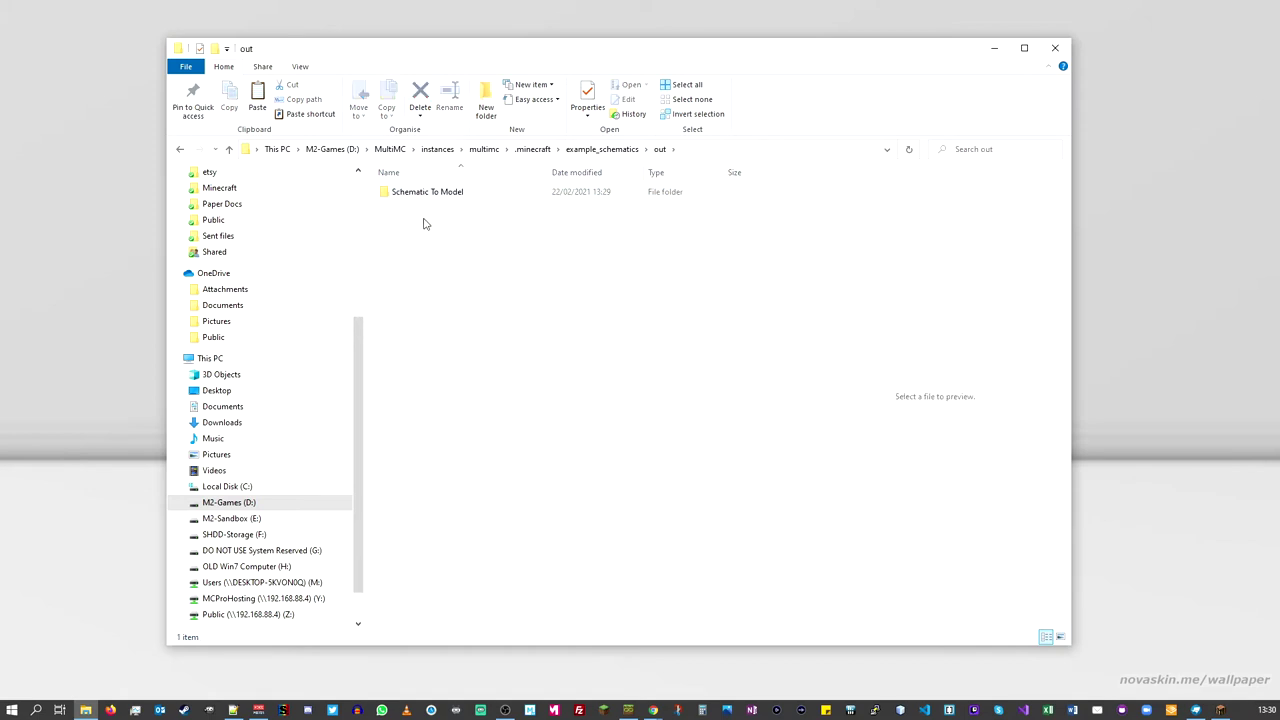
{"action": "double_click", "coordinate": [429, 193]}
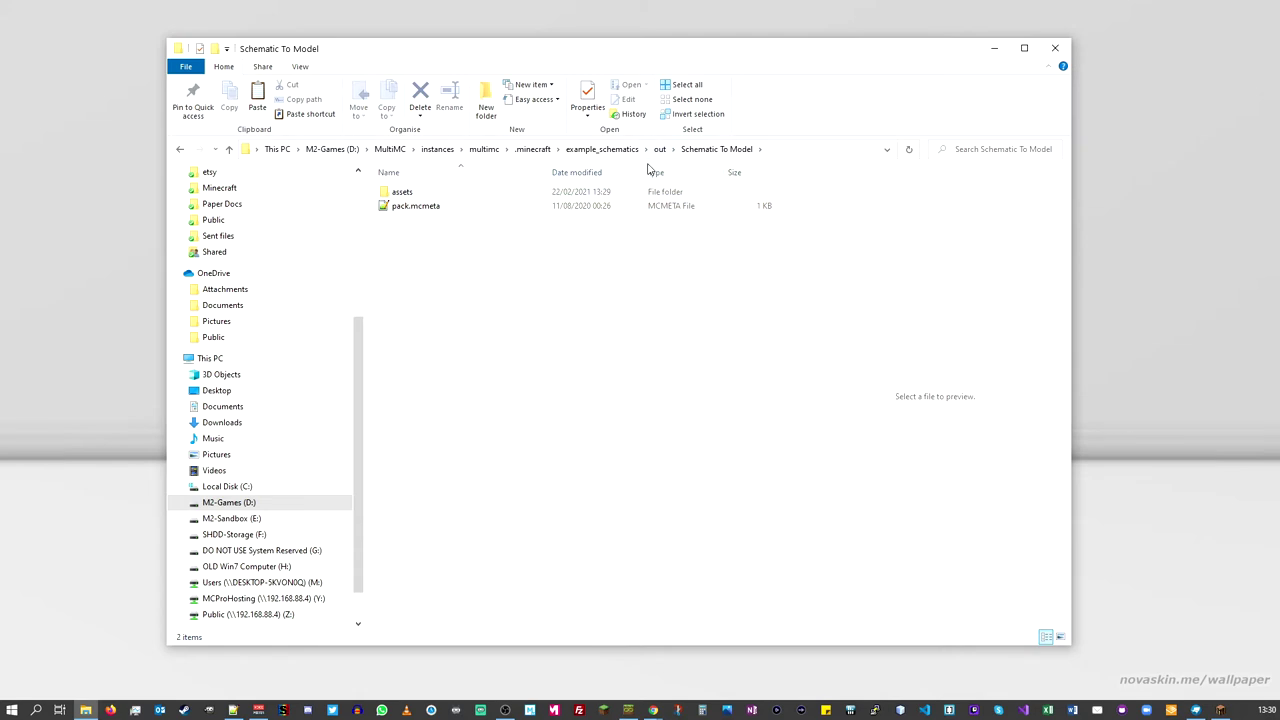
{"action": "double_click", "coordinate": [404, 193]}
{"action": "double_click", "coordinate": [406, 195]}
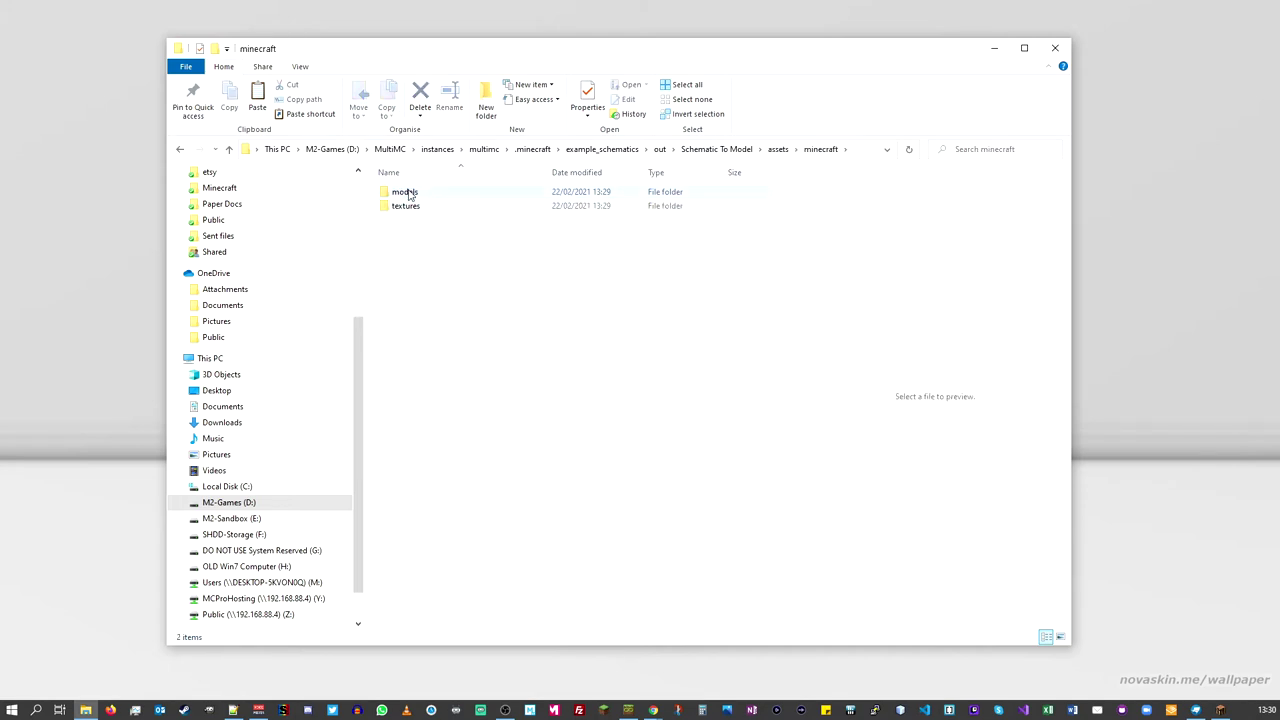
{"action": "double_click", "coordinate": [405, 192]}
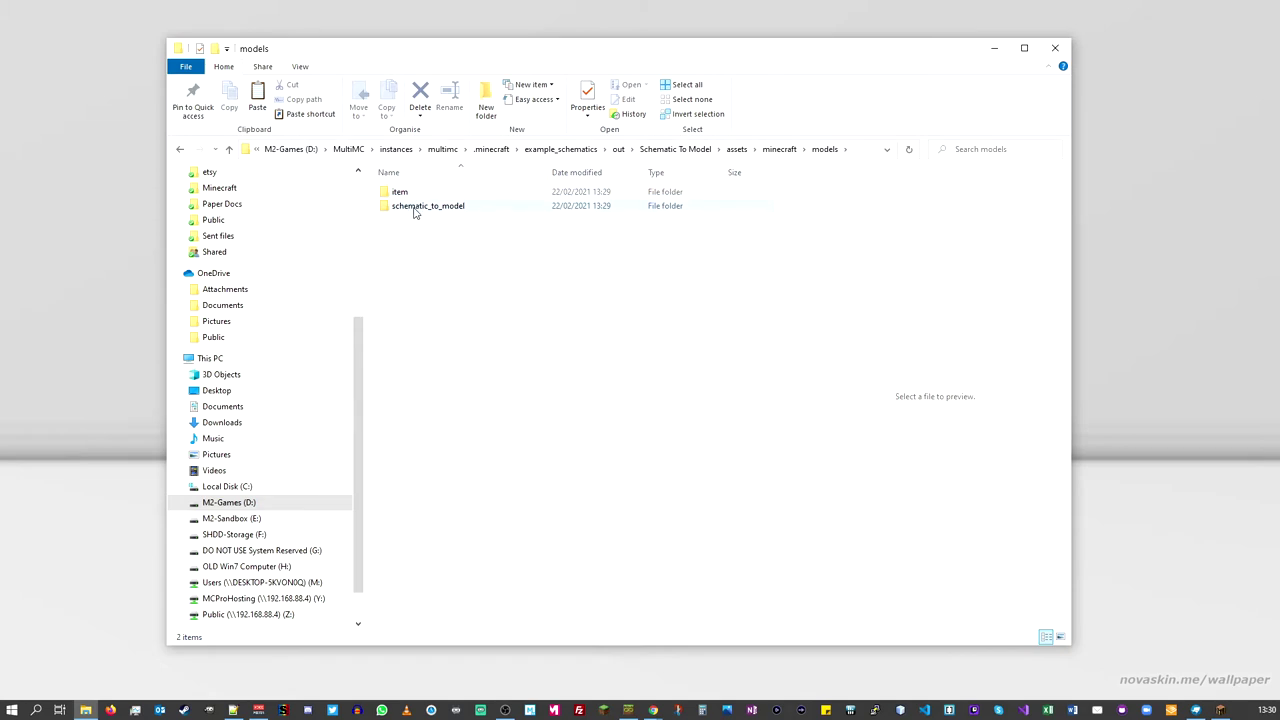
{"action": "double_click", "coordinate": [415, 207]}
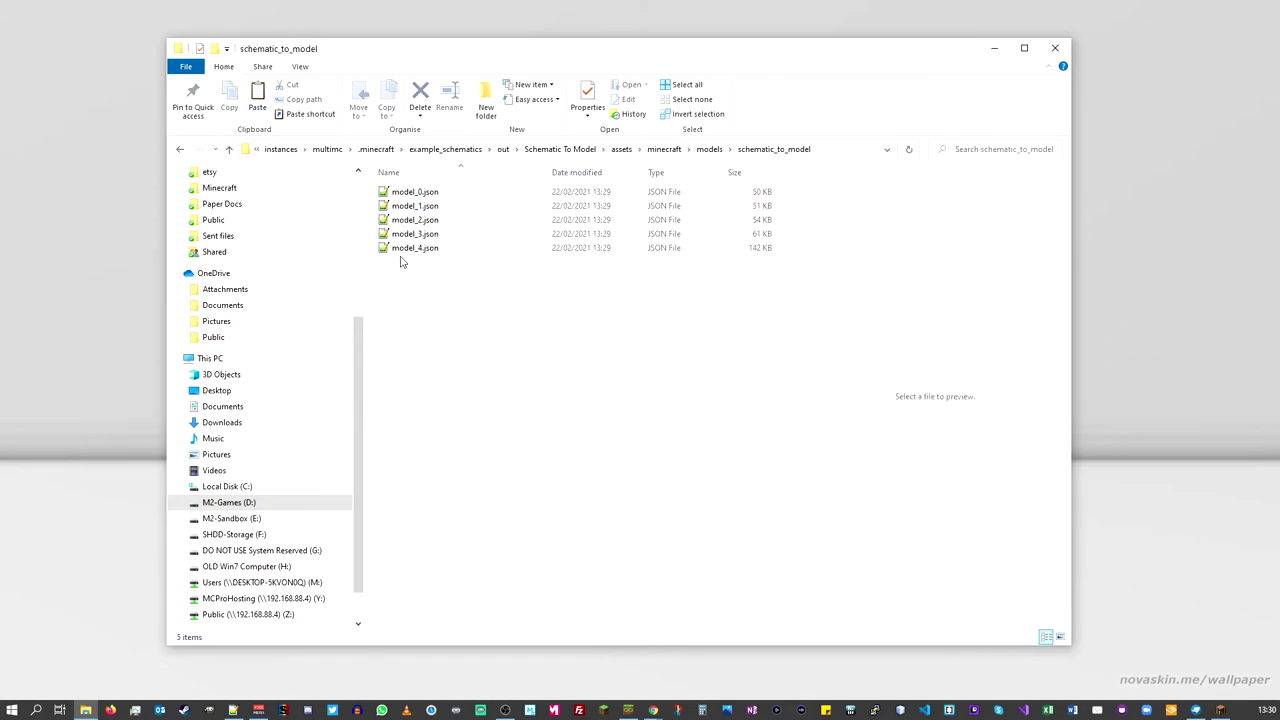
{"action": "left_click", "coordinate": [415, 248]}
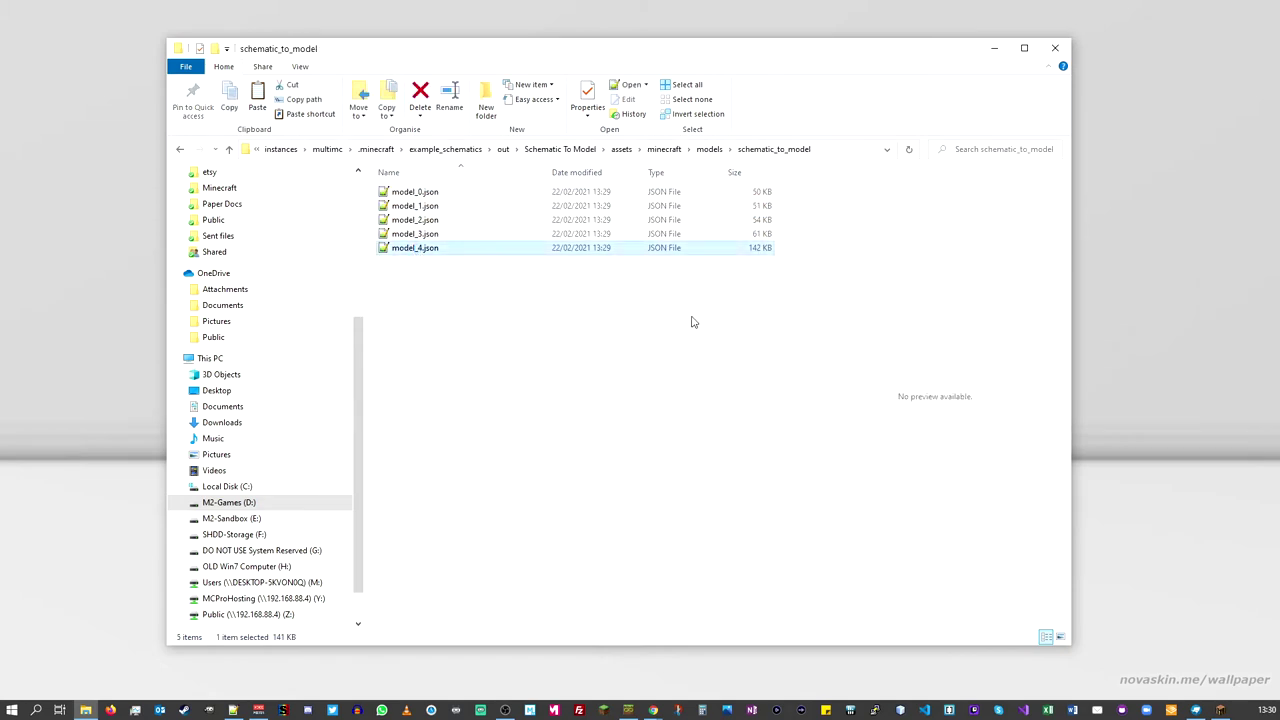
{"action": "double_click", "coordinate": [403, 254]}
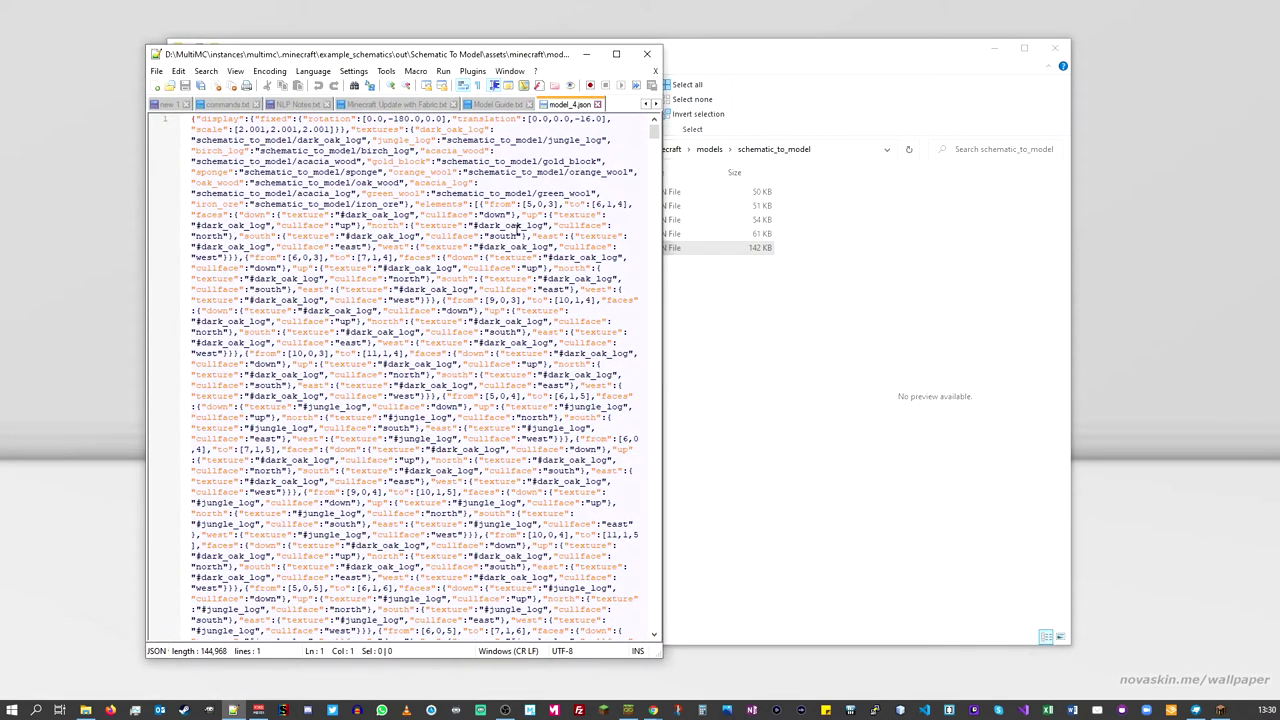
{"action": "left_click", "coordinate": [647, 53]}
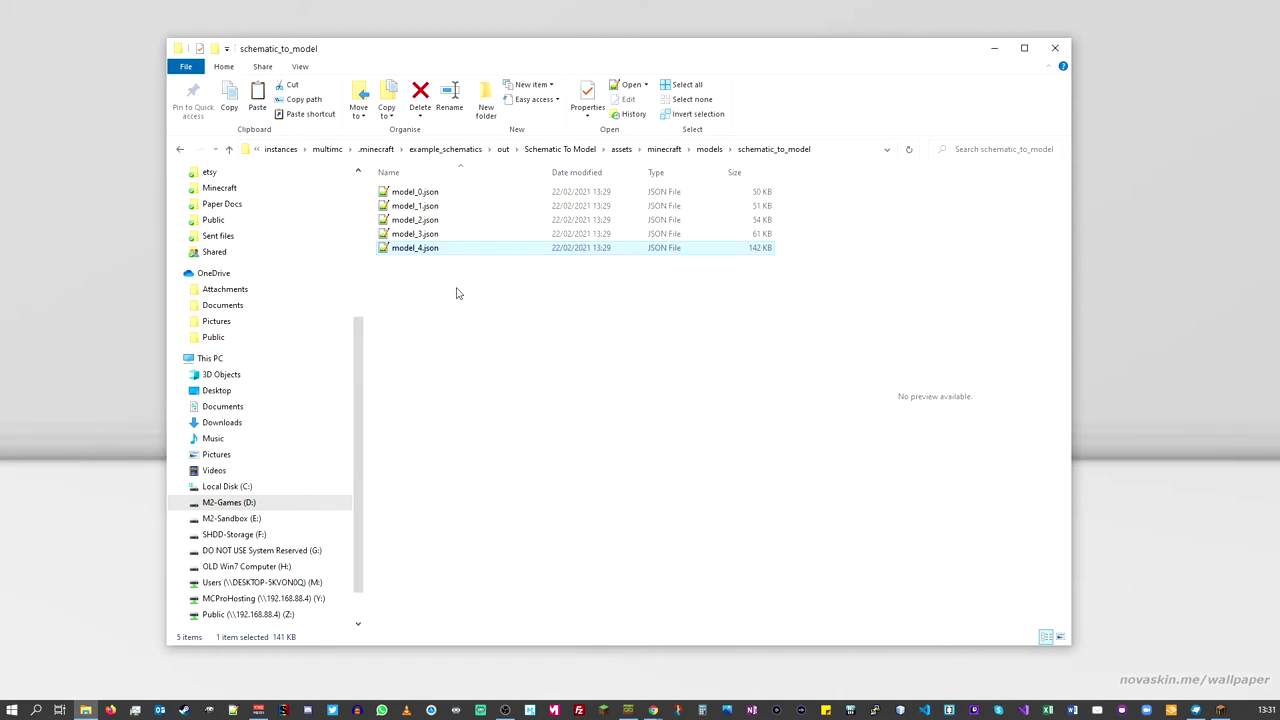
Step: Bring the Chrome window showing the Blockbench website to the front
{"action": "left_click", "coordinate": [654, 710]}
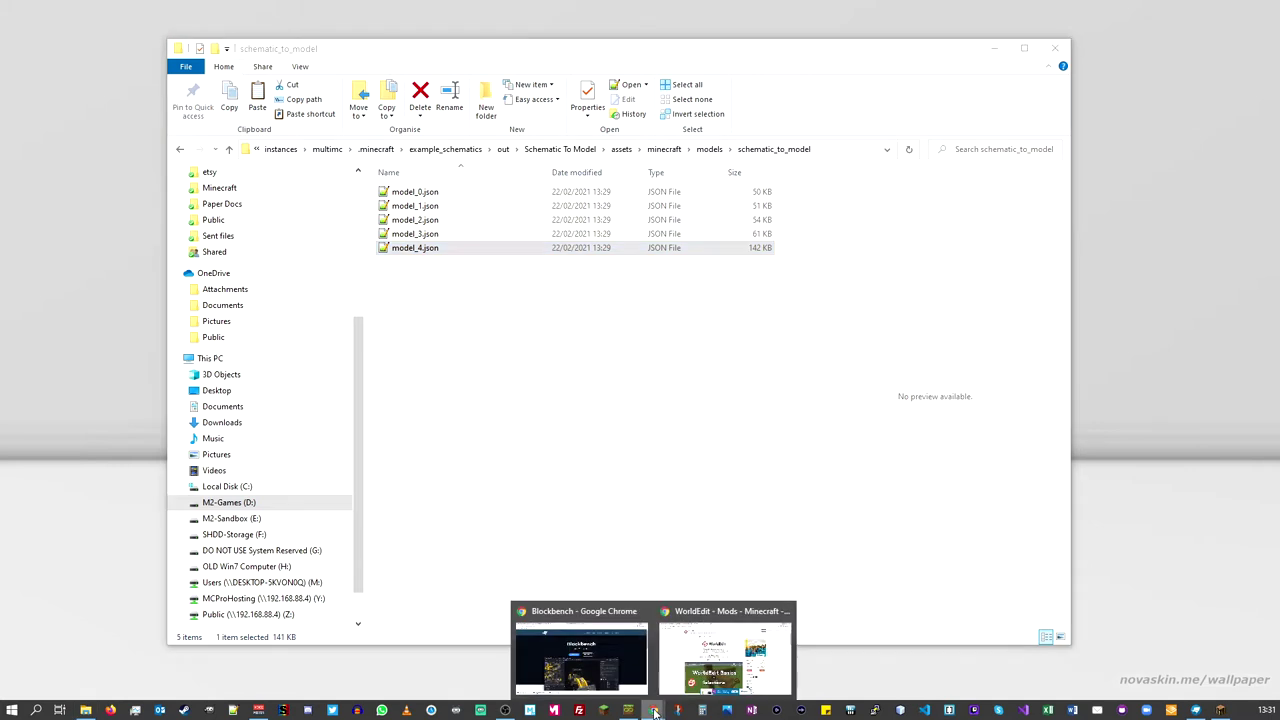
{"action": "left_click", "coordinate": [581, 655]}
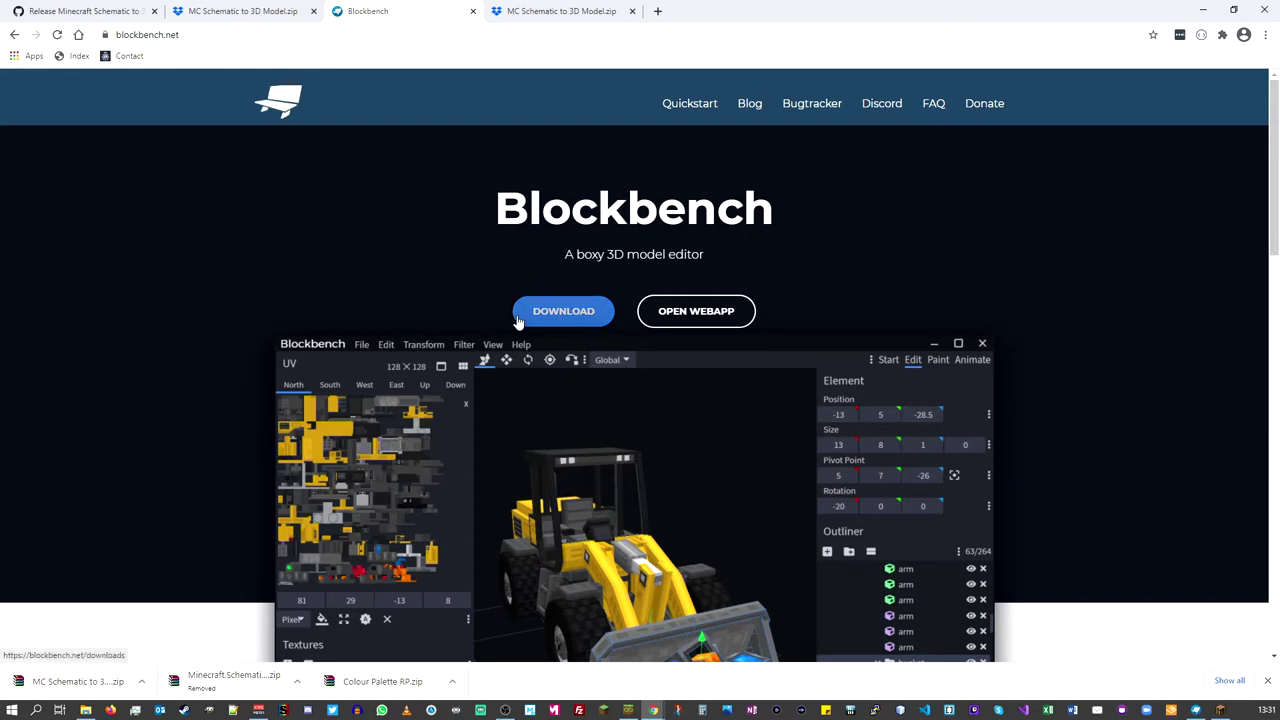
Step: In the Blockbench desktop app, open model_4.json from the schematic_to_model folder
{"action": "left_click", "coordinate": [1195, 711]}
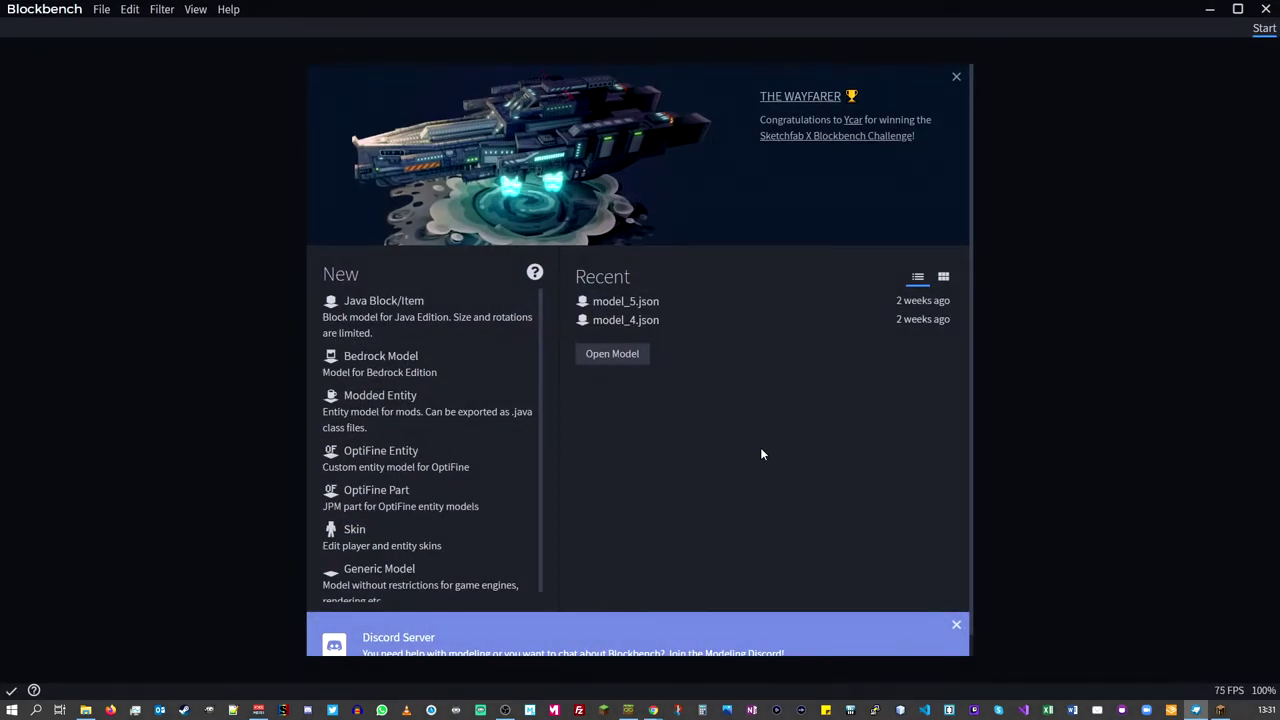
{"action": "left_click", "coordinate": [611, 355]}
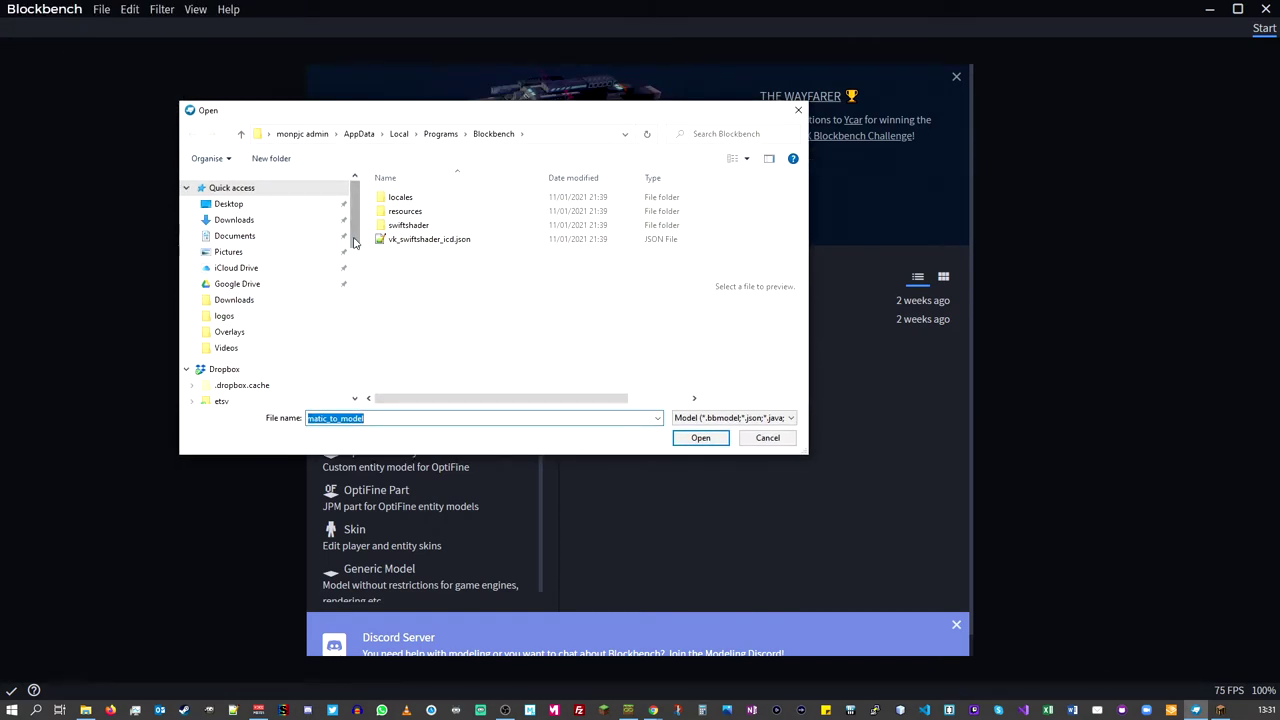
{"action": "scroll", "coordinate": [345, 320], "scroll_direction": "down", "scroll_amount": 5}
{"action": "scroll", "coordinate": [342, 330], "scroll_direction": "down", "scroll_amount": 3}
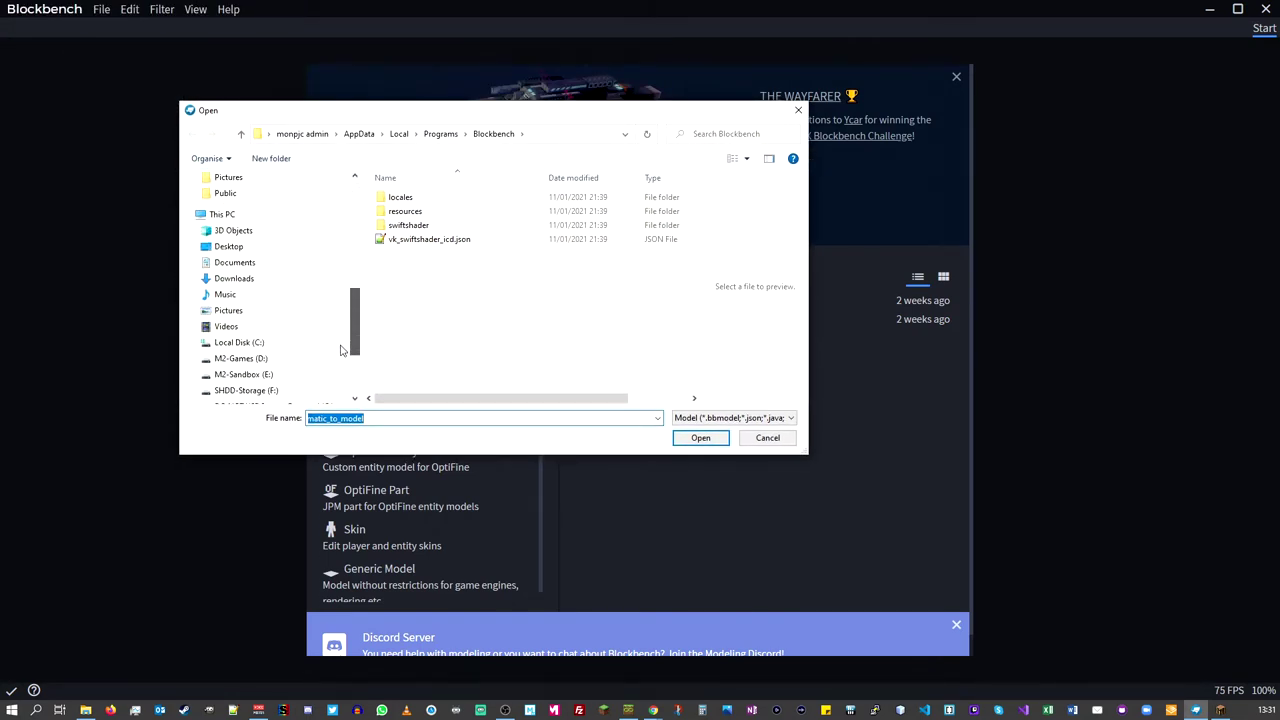
{"action": "left_click", "coordinate": [359, 133]}
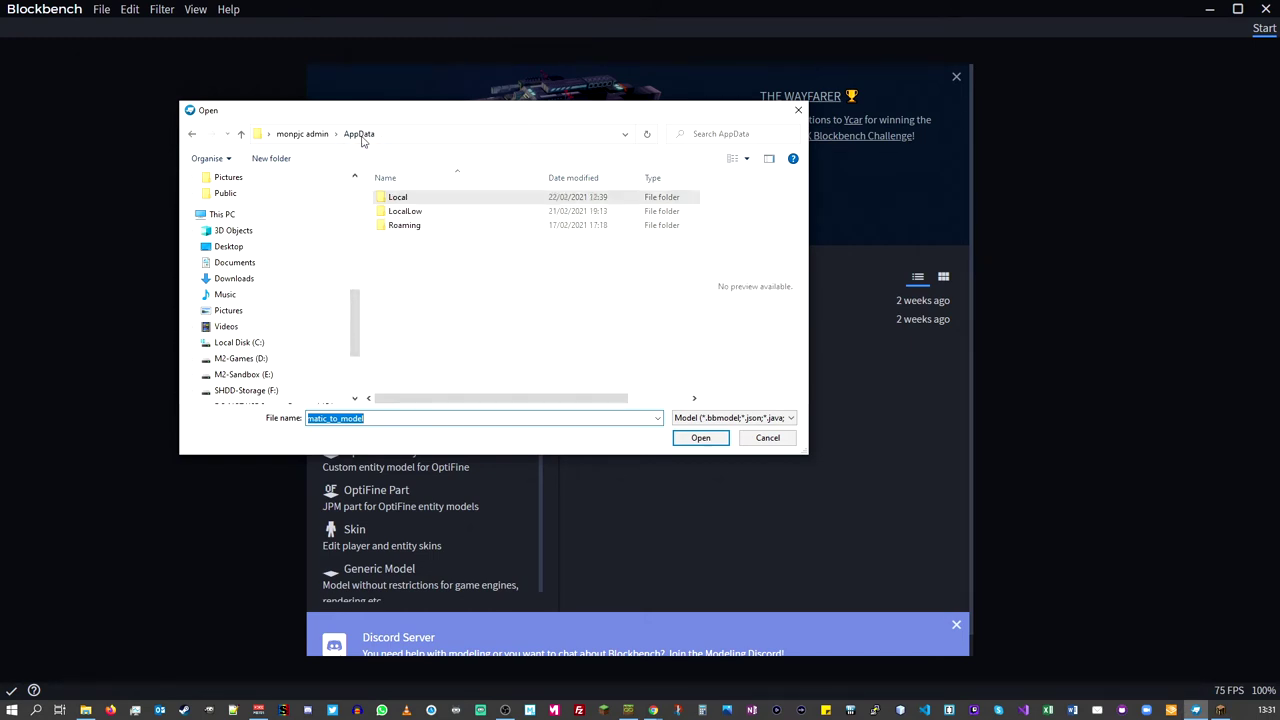
{"action": "key", "text": "Return"}
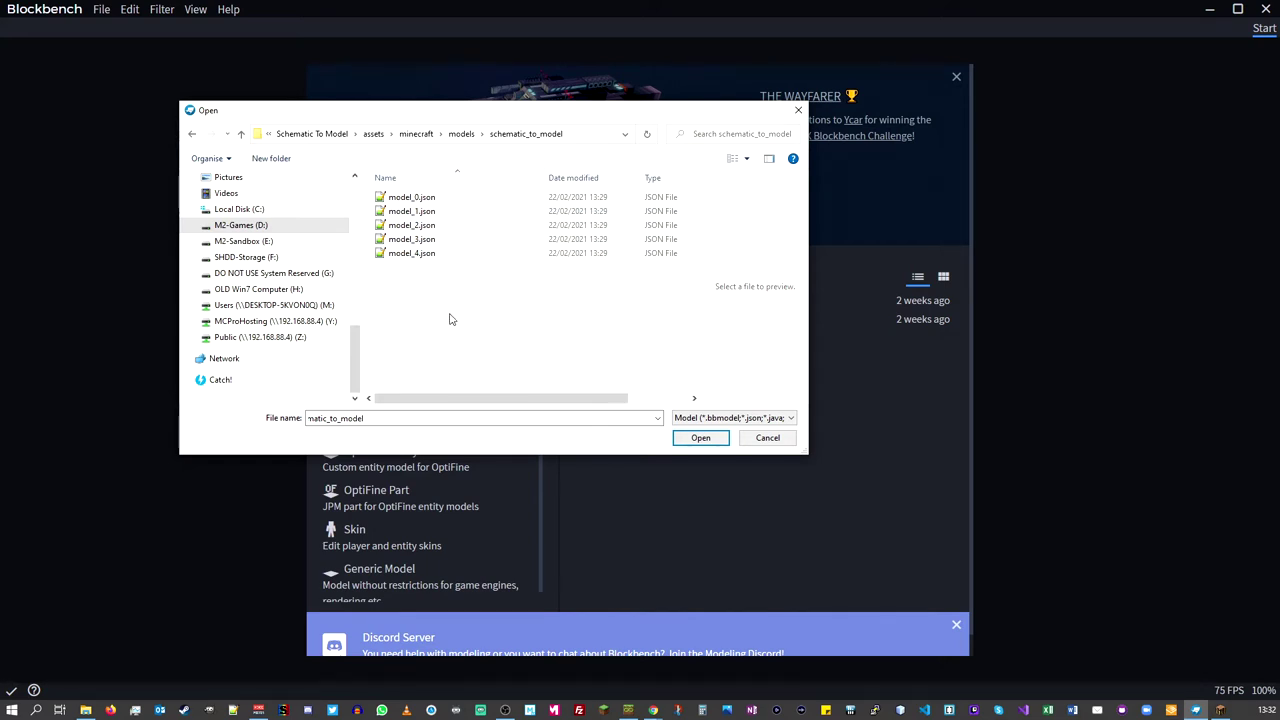
{"action": "left_click", "coordinate": [397, 256]}
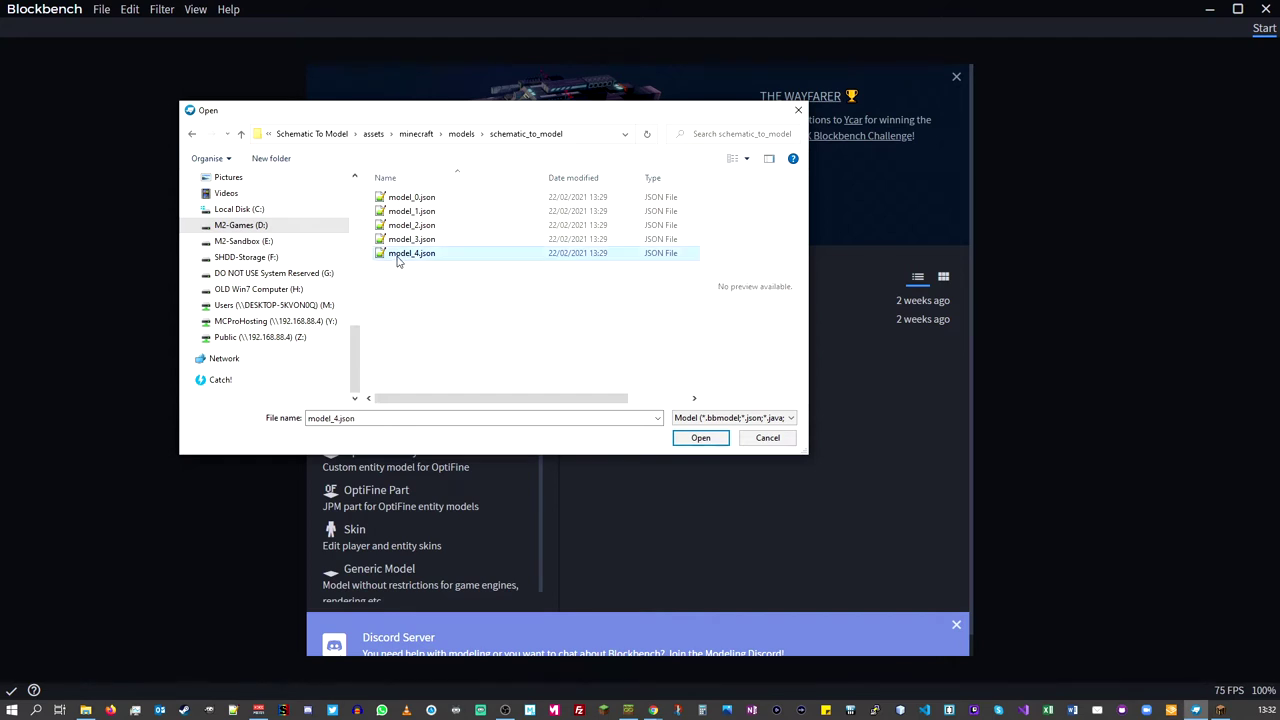
{"action": "left_click", "coordinate": [700, 440]}
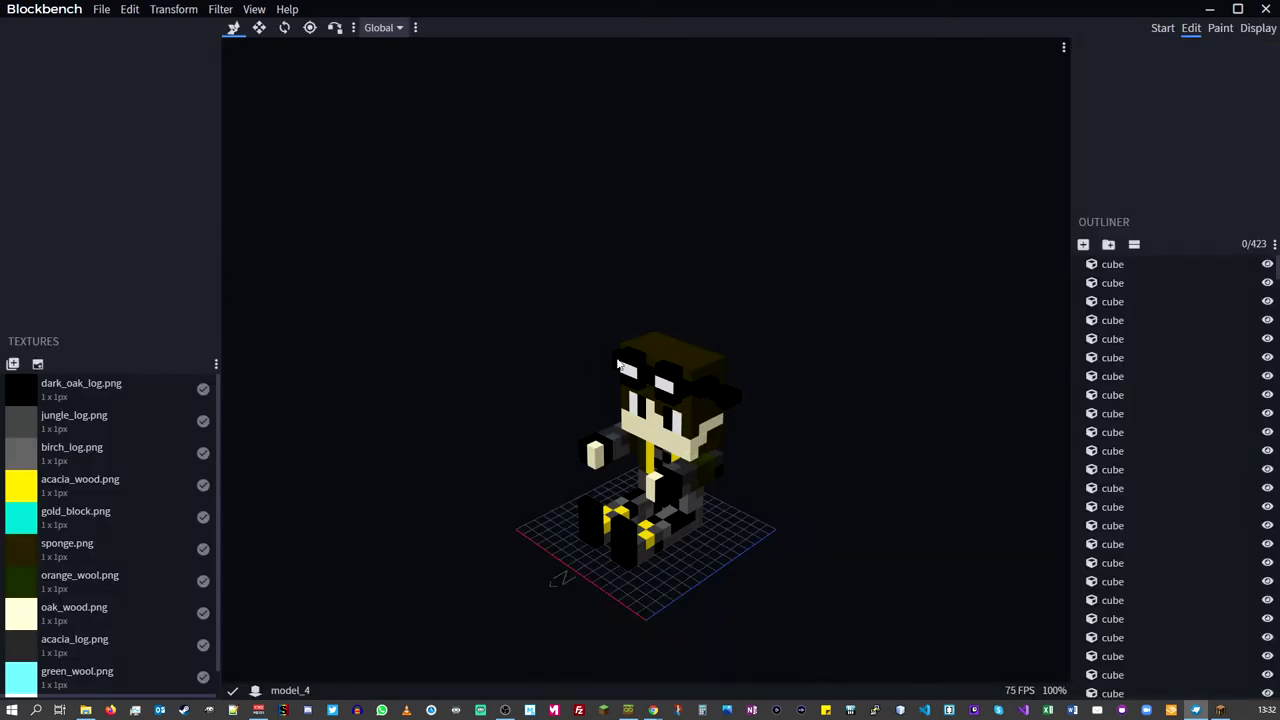
Step: Orbit, pan and zoom the viewport to a large front-on view of the seated character
{"action": "left_click_drag", "start_coordinate": [788, 551], "coordinate": [848, 509]}
{"action": "left_click_drag", "start_coordinate": [529, 480], "coordinate": [429, 493]}
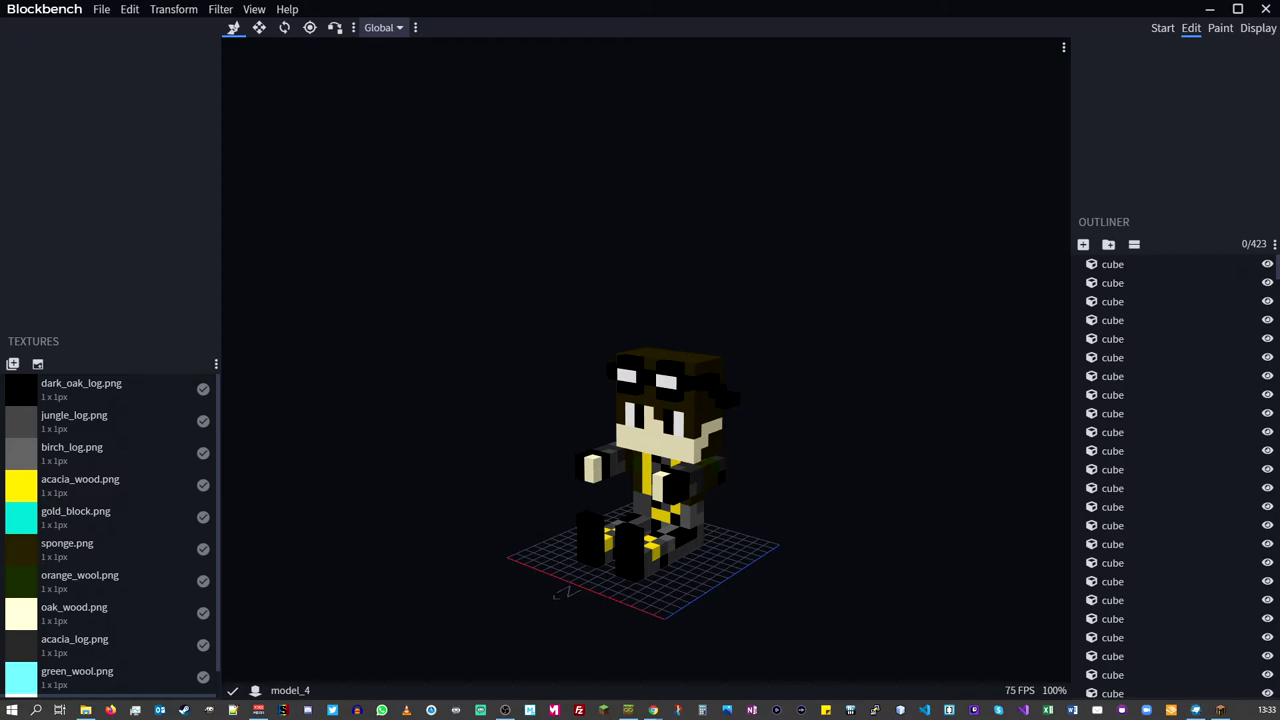
{"action": "left_click", "coordinate": [233, 710]}
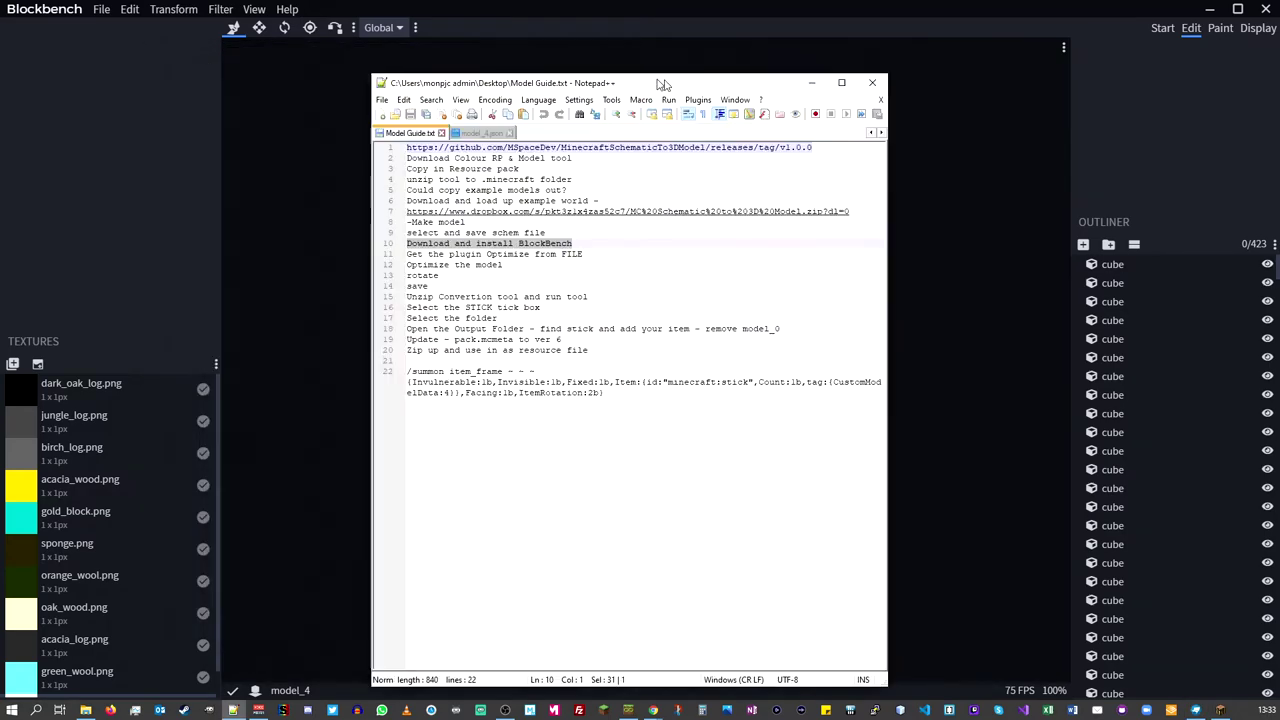
{"action": "left_click", "coordinate": [233, 710]}
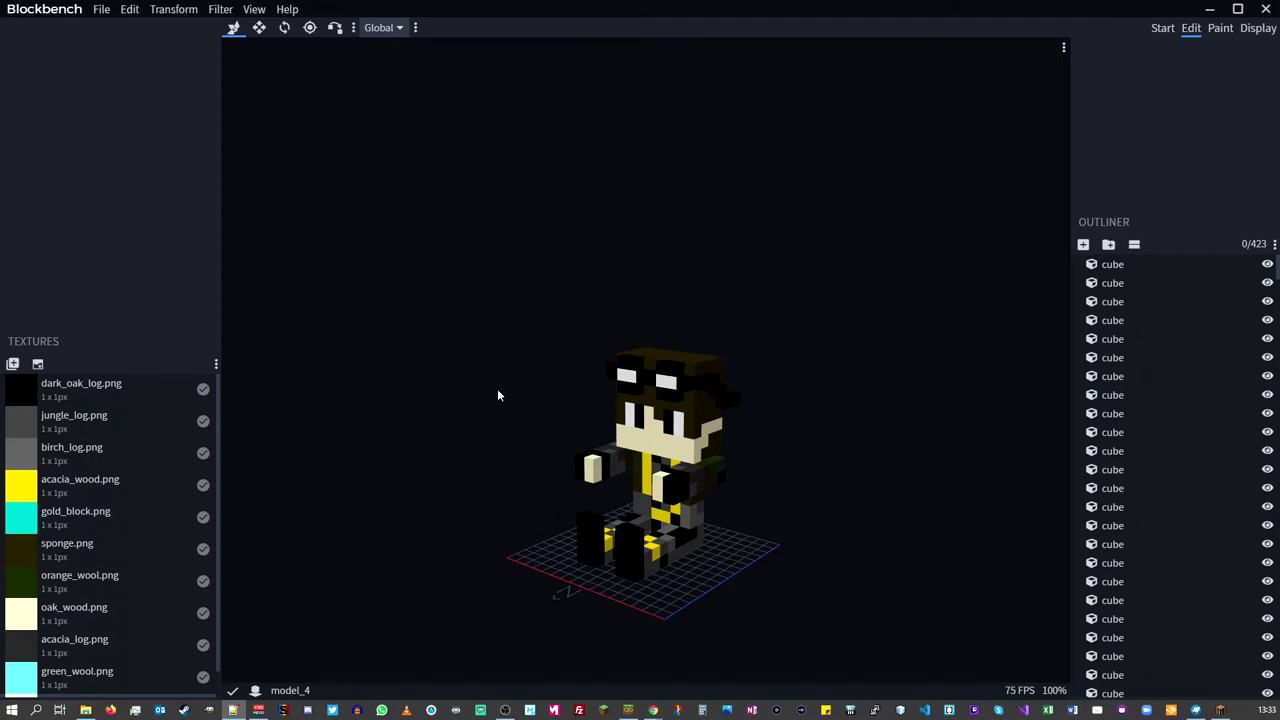
{"action": "left_click_drag", "start_coordinate": [492, 443], "coordinate": [485, 392]}
{"action": "scroll", "coordinate": [485, 392], "scroll_direction": "up", "scroll_amount": 5}
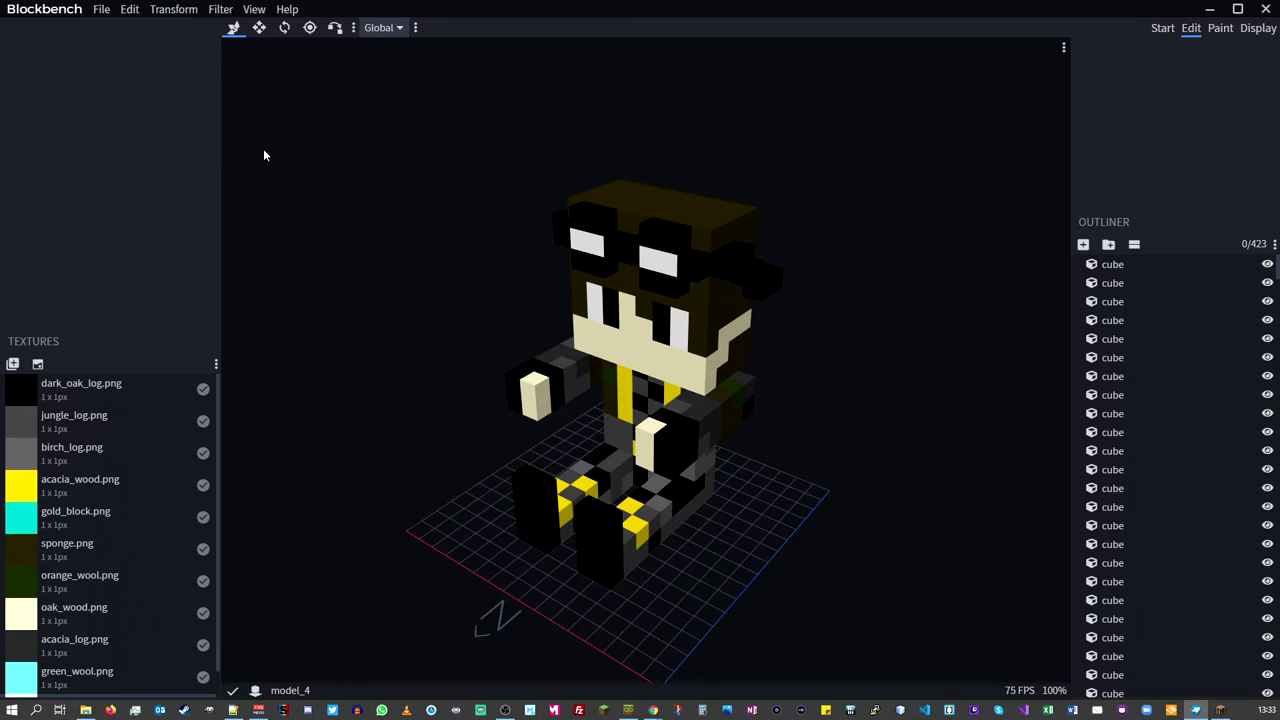
{"action": "left_click", "coordinate": [102, 10]}
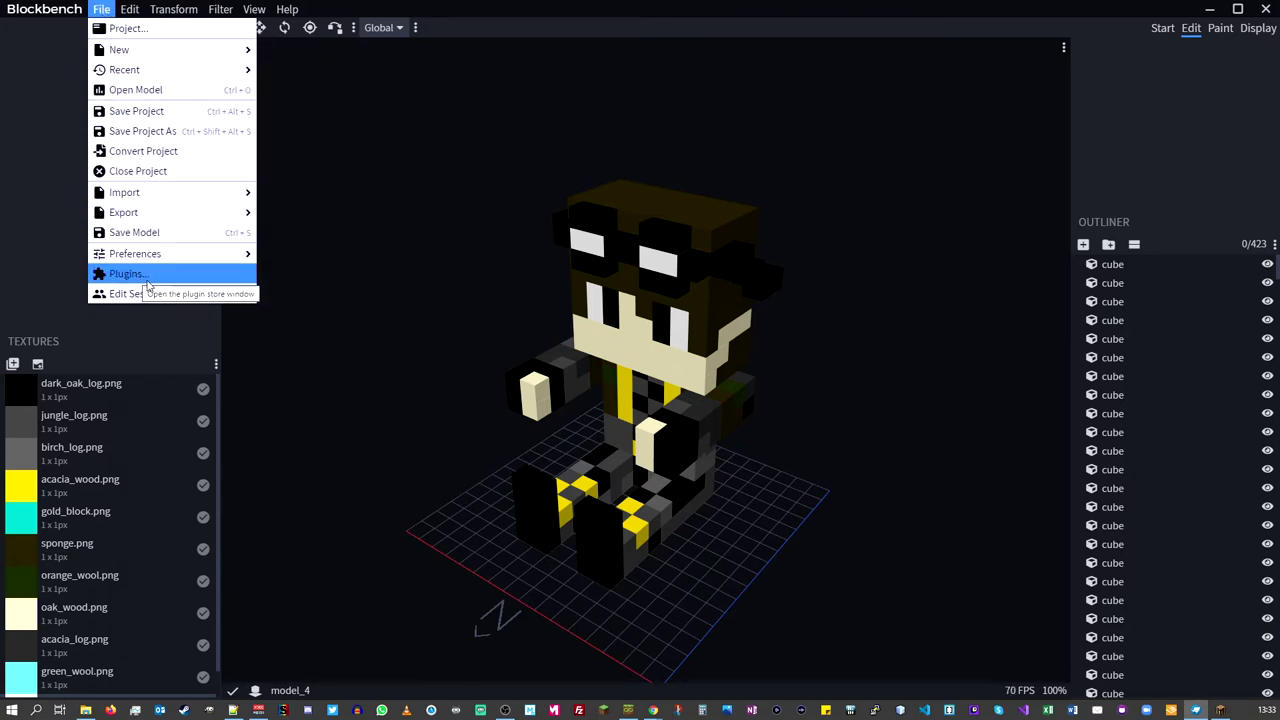
{"action": "left_click", "coordinate": [128, 276]}
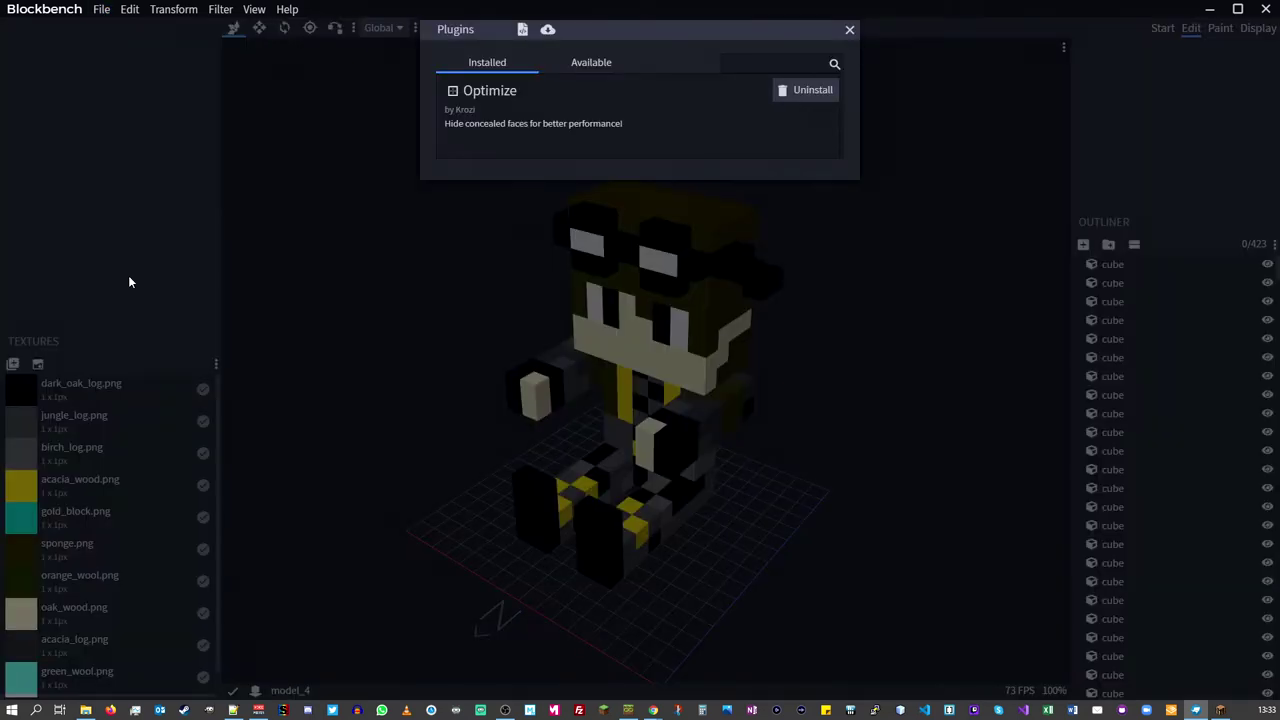
{"action": "left_click", "coordinate": [590, 63]}
{"action": "left_click_drag", "start_coordinate": [603, 35], "coordinate": [569, 116]}
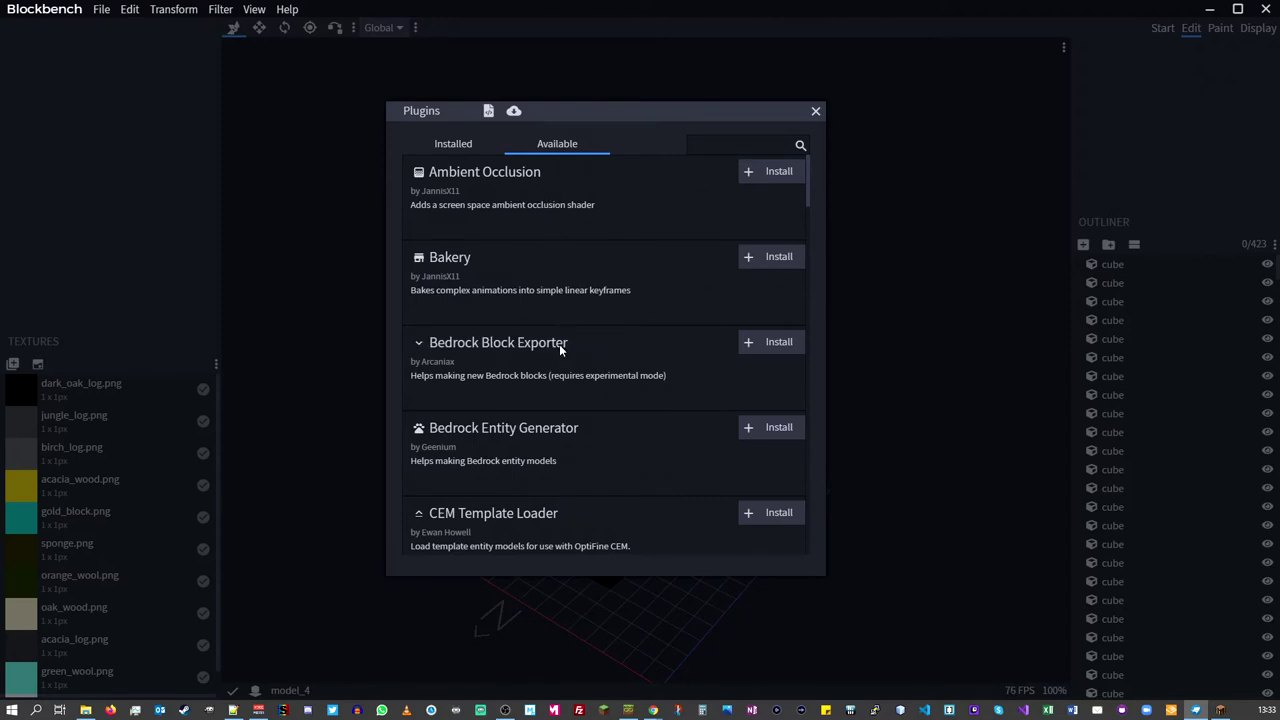
{"action": "scroll", "coordinate": [565, 345], "scroll_direction": "down", "scroll_amount": 7}
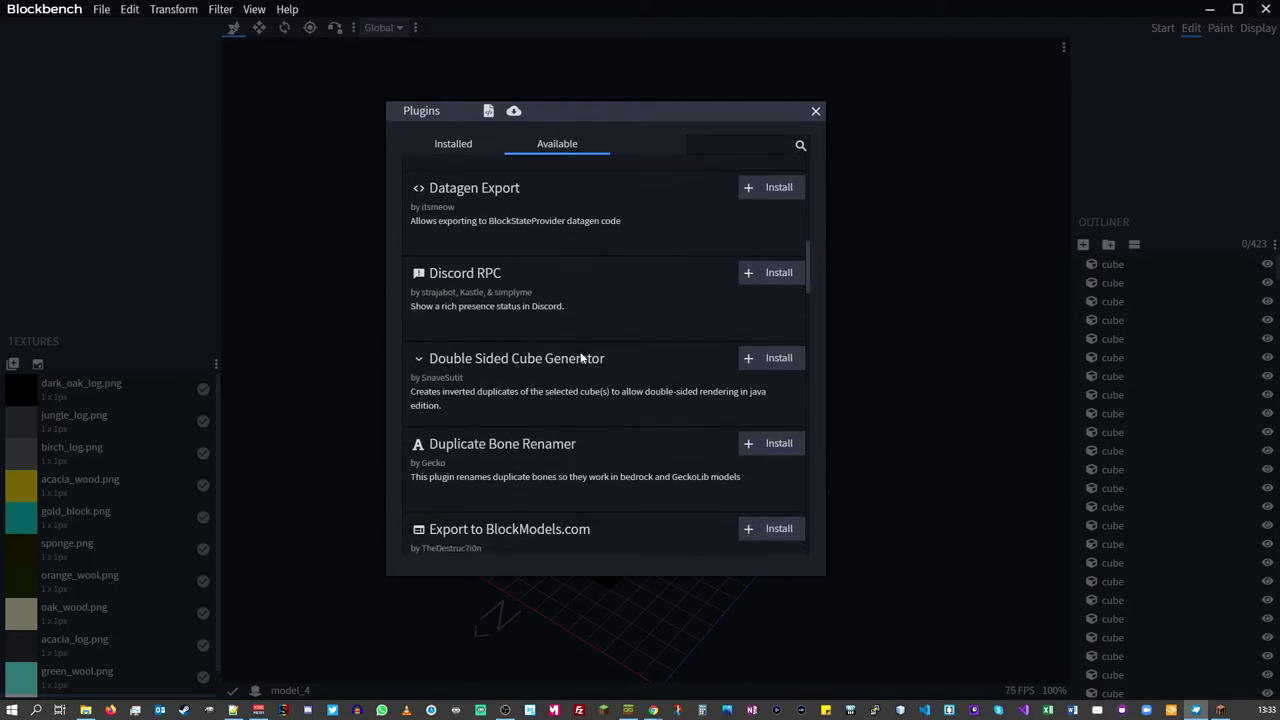
{"action": "left_click", "coordinate": [461, 146]}
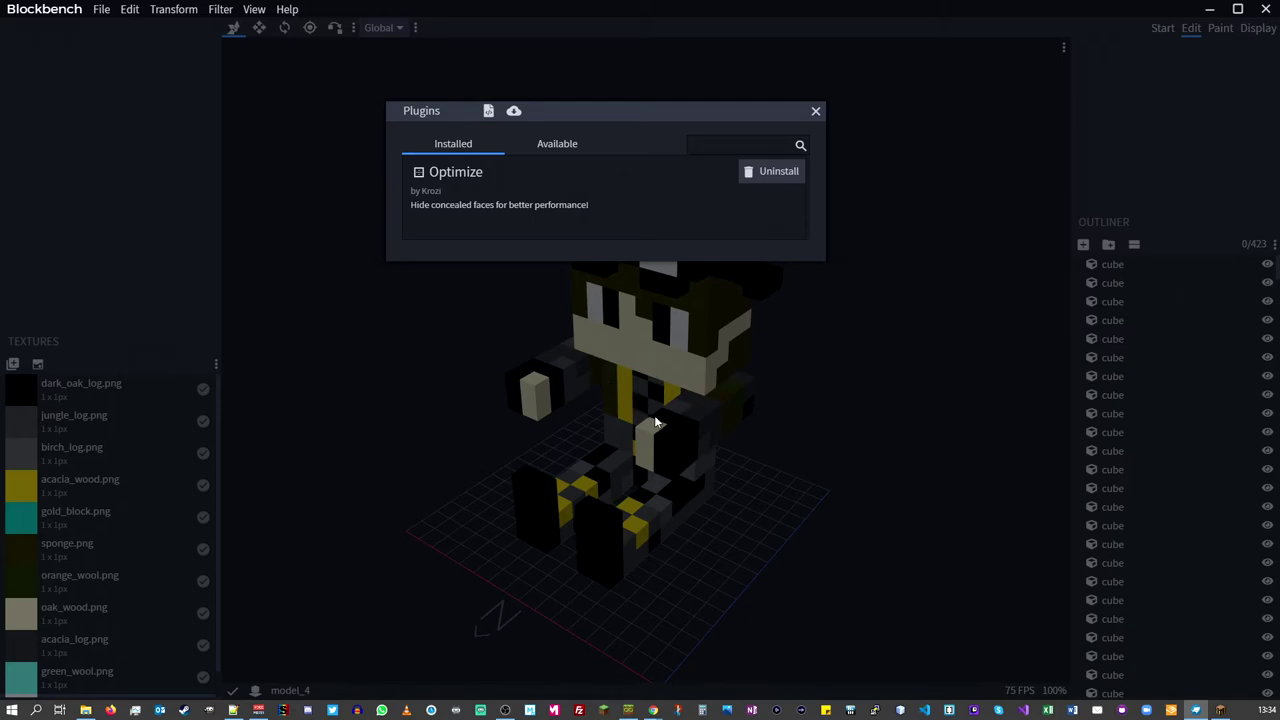
{"action": "left_click", "coordinate": [816, 112]}
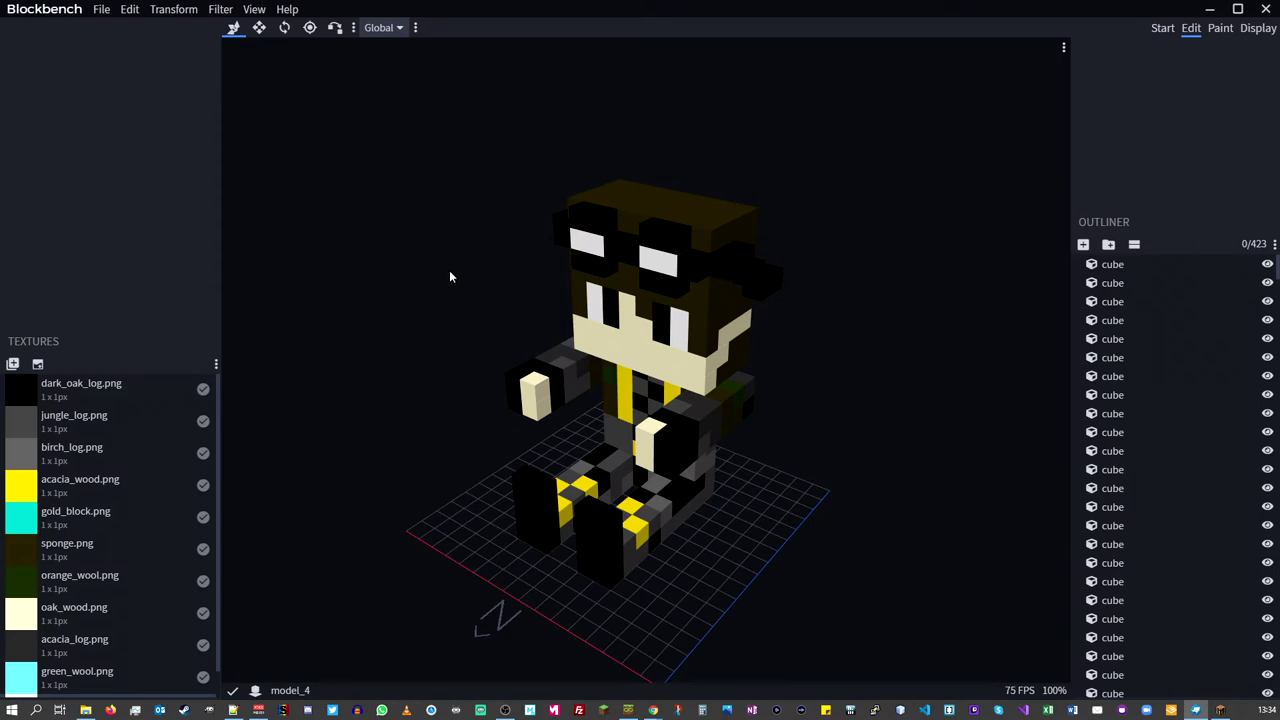
Step: Run Filter > Optimize on the whole model, reducing it from 423 to 416 cubes
{"action": "left_click", "coordinate": [219, 10]}
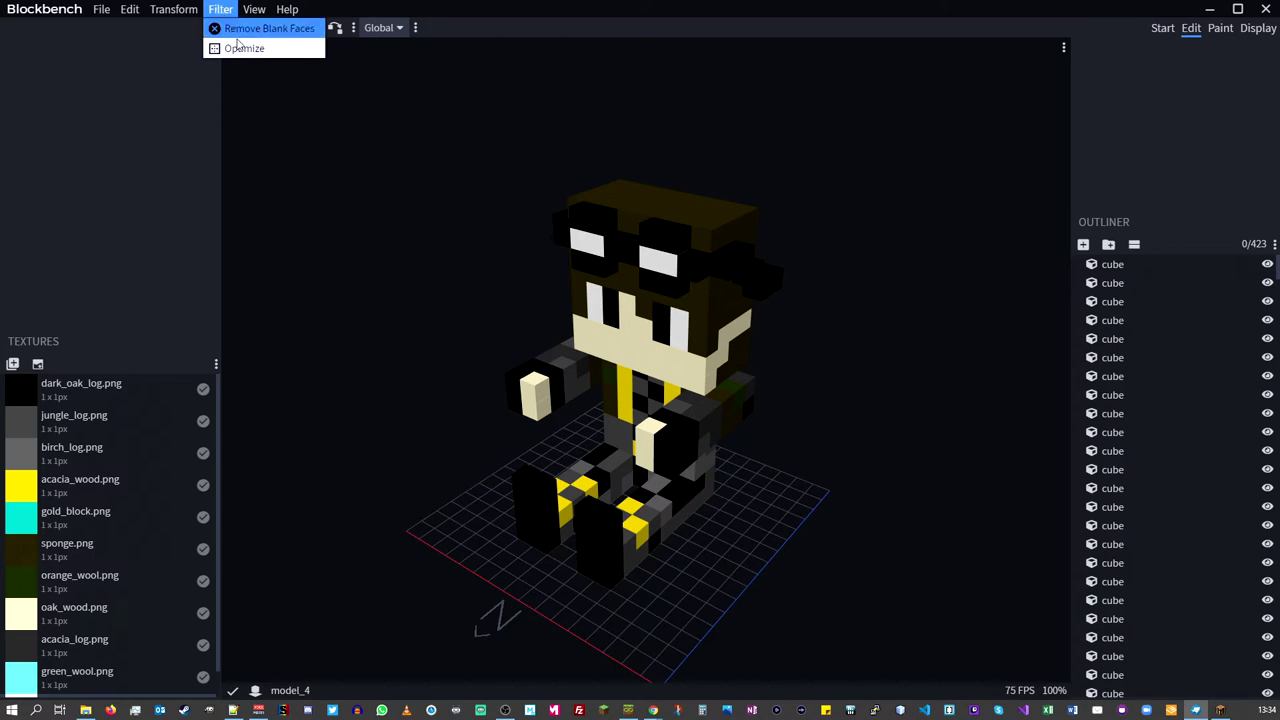
{"action": "left_click", "coordinate": [243, 50]}
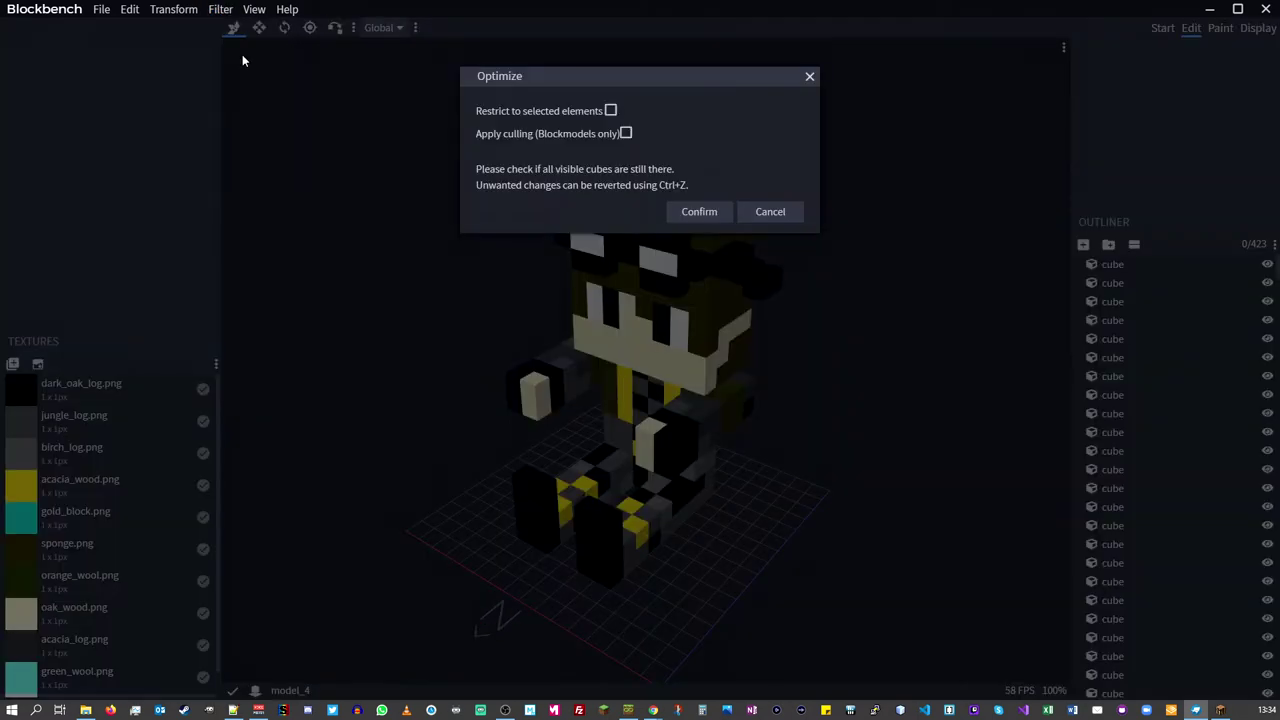
{"action": "left_click", "coordinate": [688, 213]}
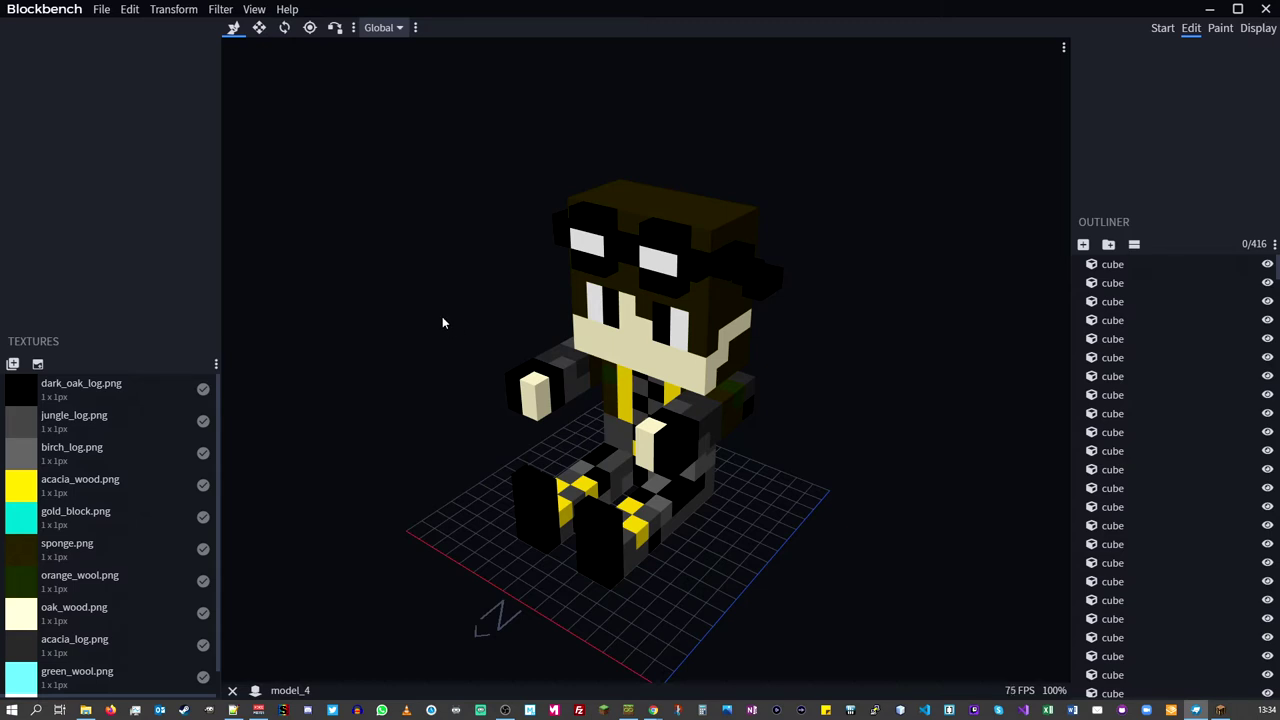
{"action": "left_click", "coordinate": [191, 12]}
{"action": "mouse_move", "coordinate": [190, 34]}
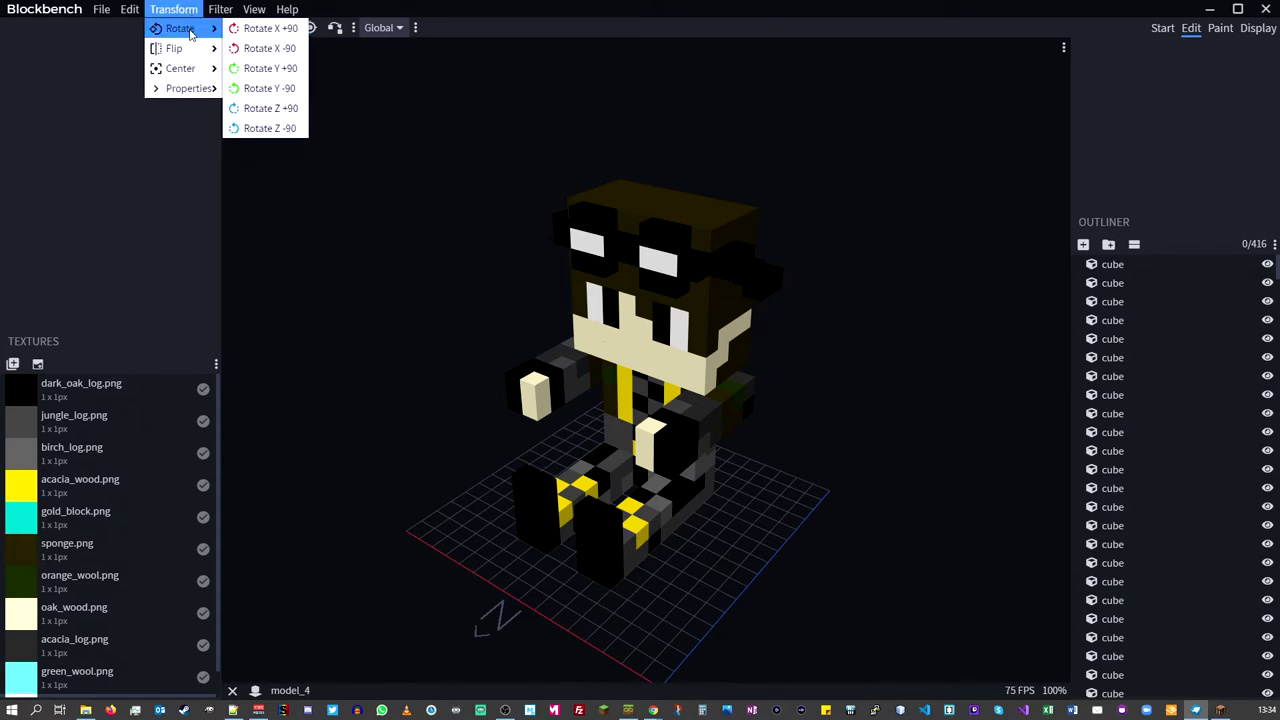
{"action": "left_click", "coordinate": [265, 30]}
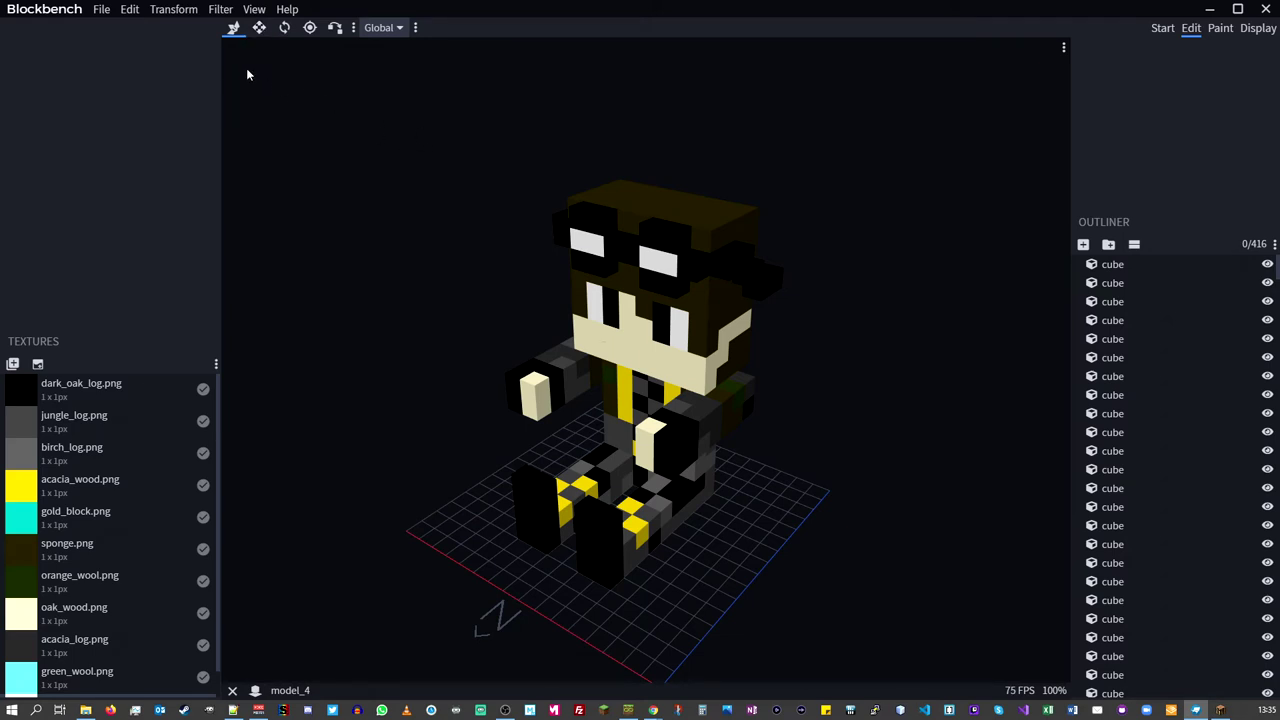
{"action": "left_click", "coordinate": [184, 15]}
{"action": "mouse_move", "coordinate": [182, 28]}
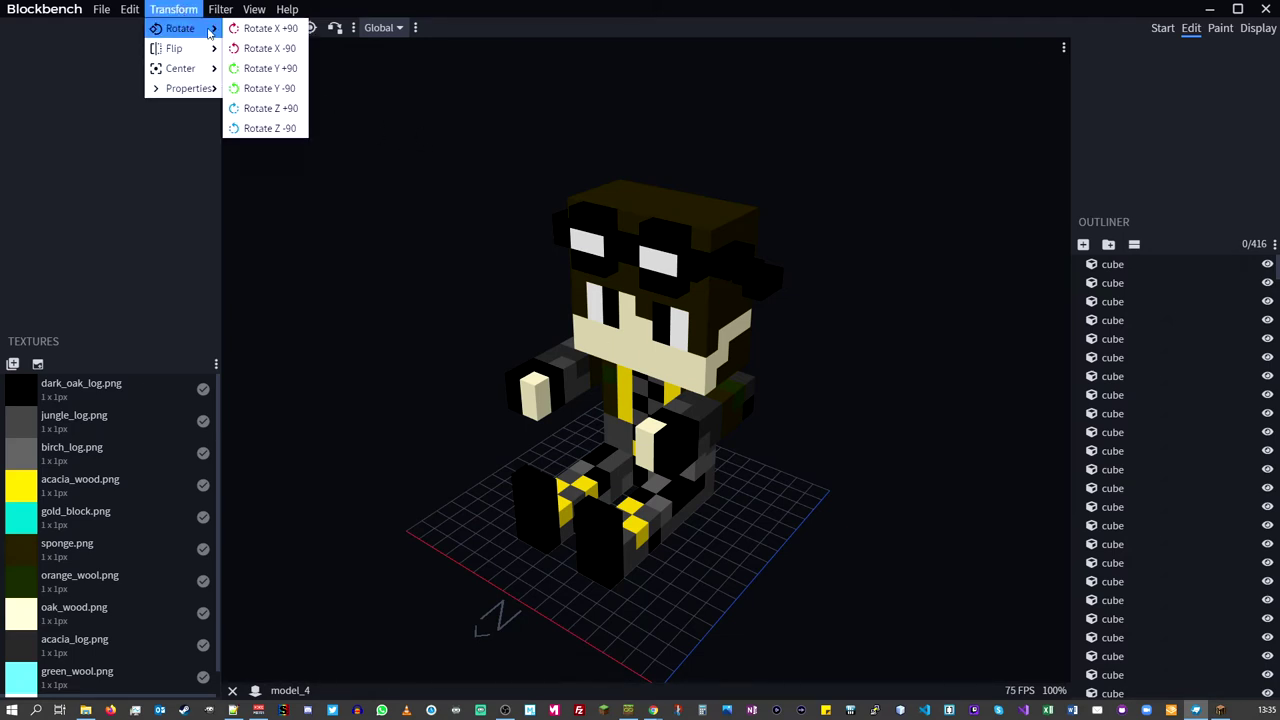
{"action": "left_click", "coordinate": [343, 147]}
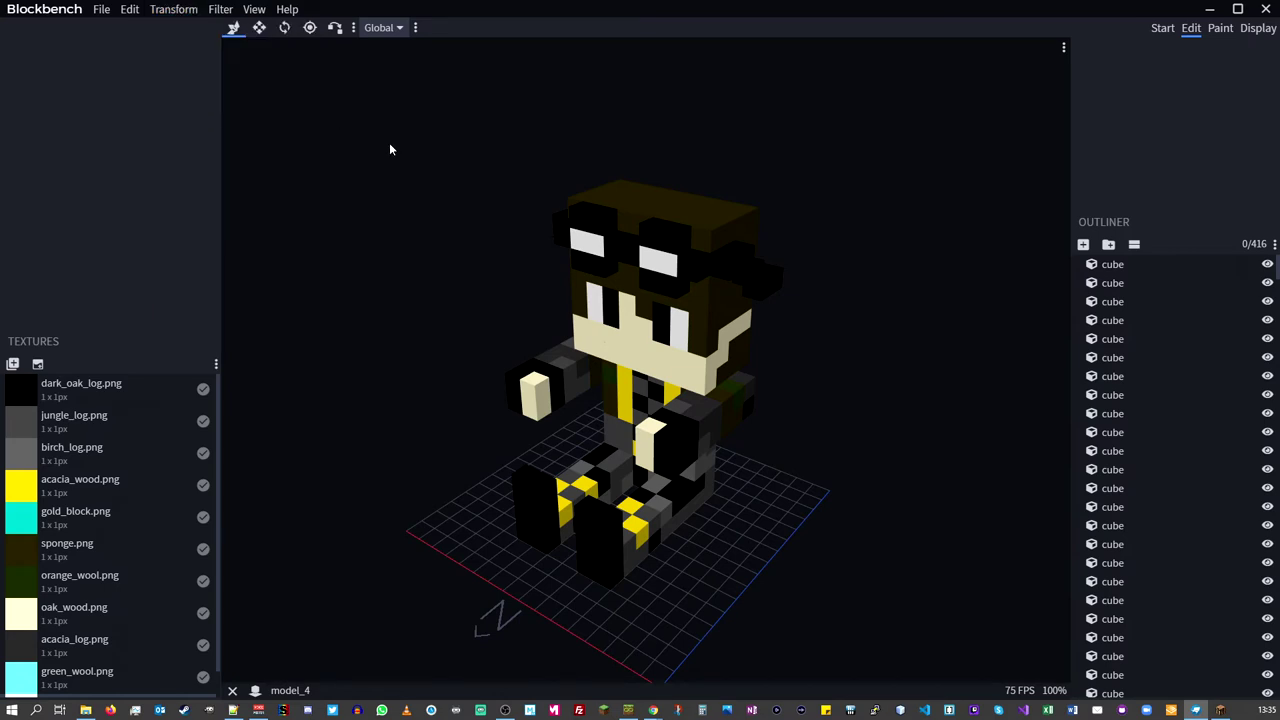
{"action": "left_click", "coordinate": [130, 9]}
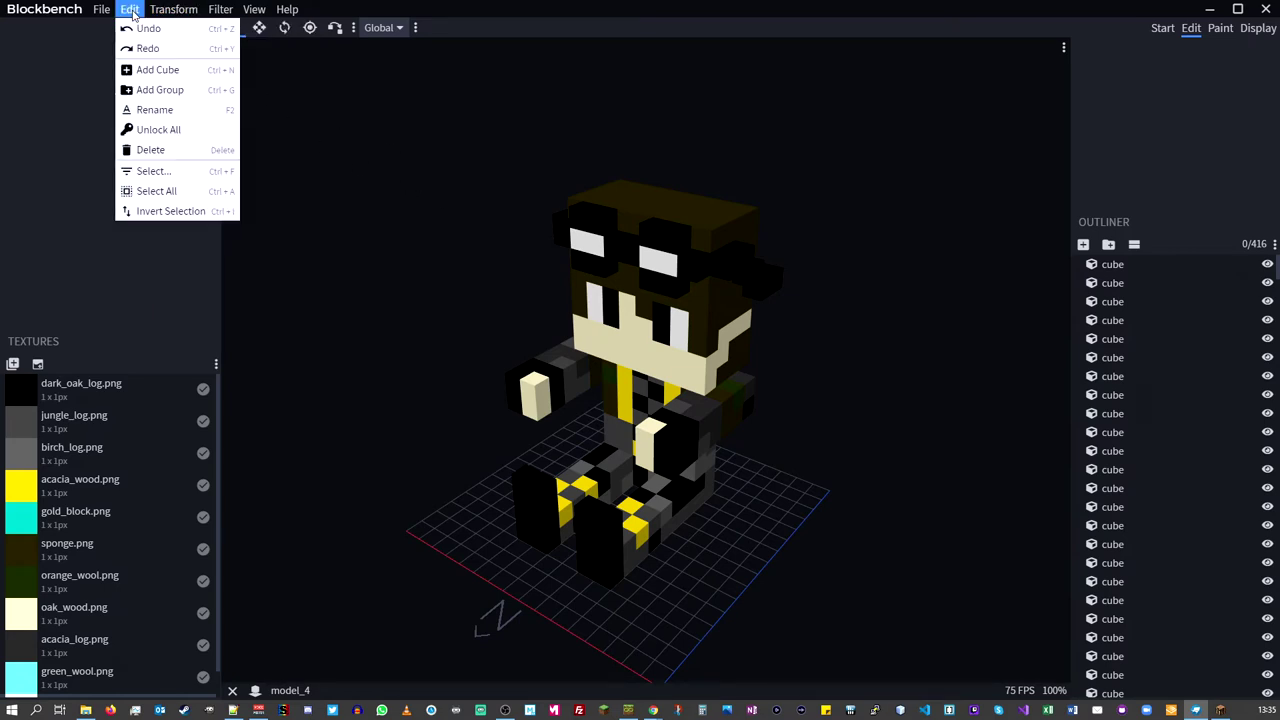
Step: Select all cubes, apply Rotate X +90, and orbit to inspect the figure lying back
{"action": "left_click", "coordinate": [160, 191]}
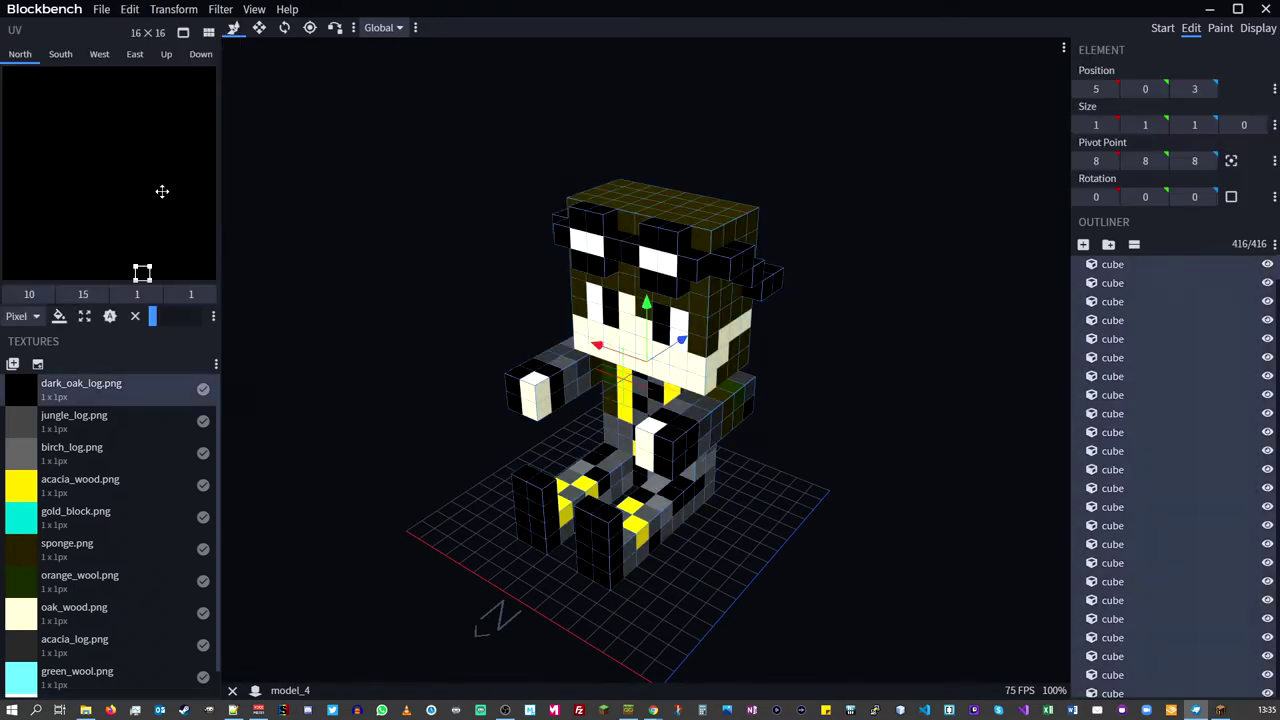
{"action": "left_click", "coordinate": [174, 10]}
{"action": "mouse_move", "coordinate": [178, 48]}
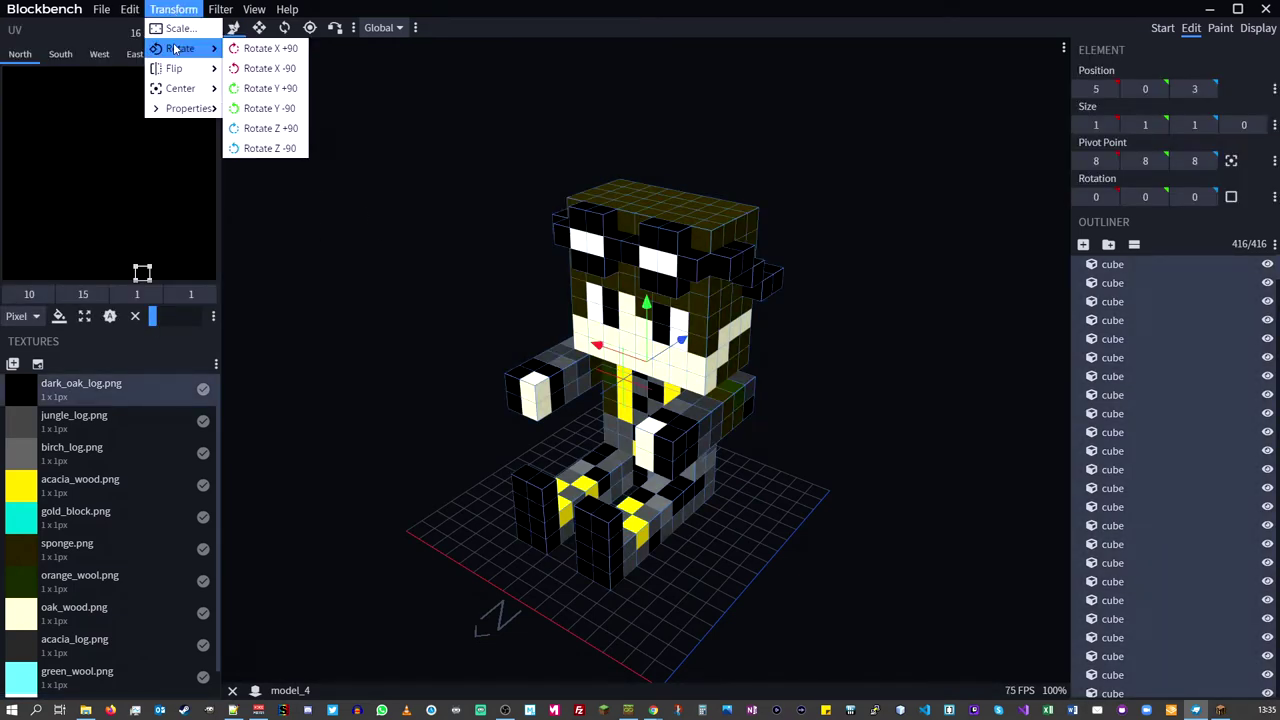
{"action": "left_click", "coordinate": [262, 48]}
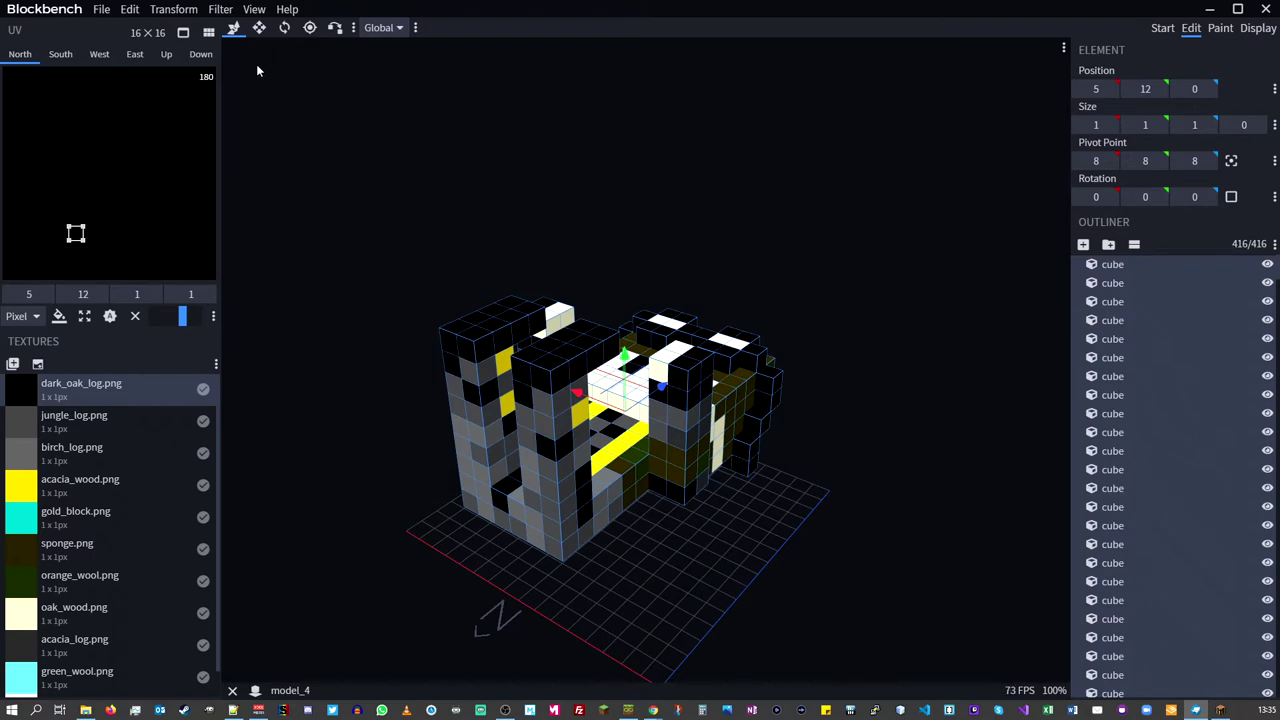
{"action": "left_click", "coordinate": [134, 10]}
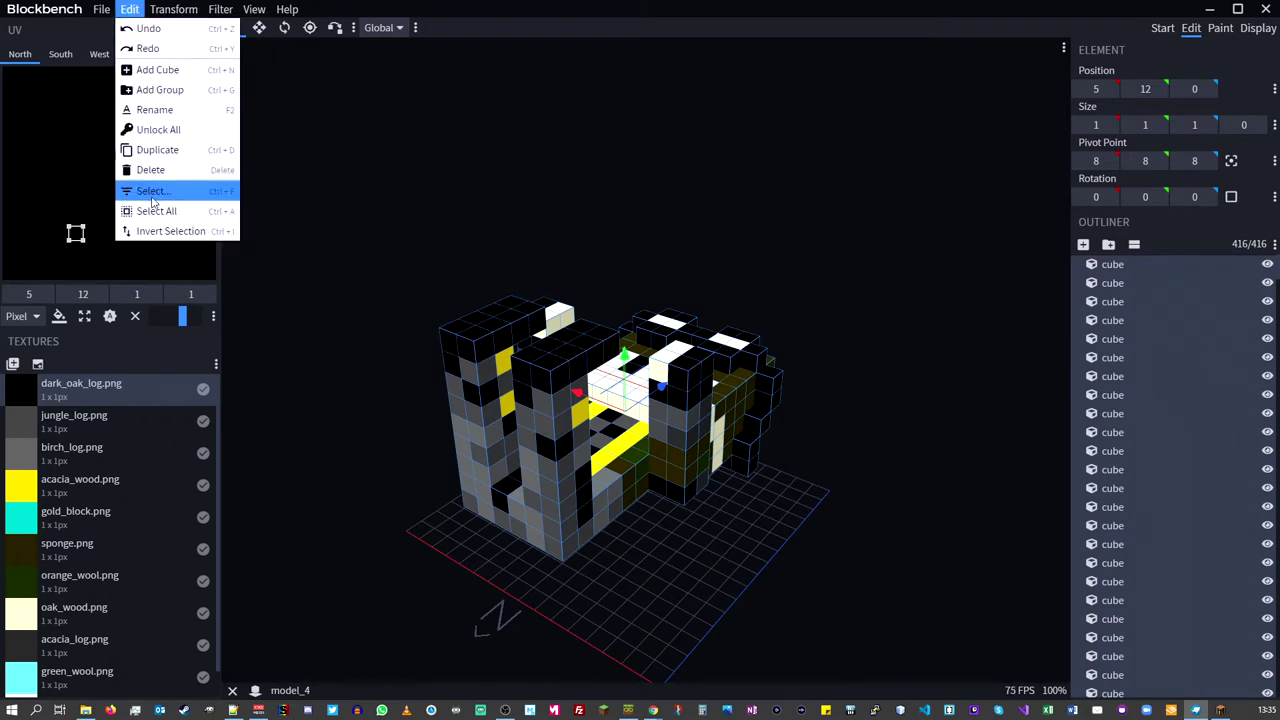
{"action": "left_click_drag", "start_coordinate": [344, 180], "coordinate": [560, 217]}
{"action": "left_click_drag", "start_coordinate": [314, 208], "coordinate": [279, 240]}
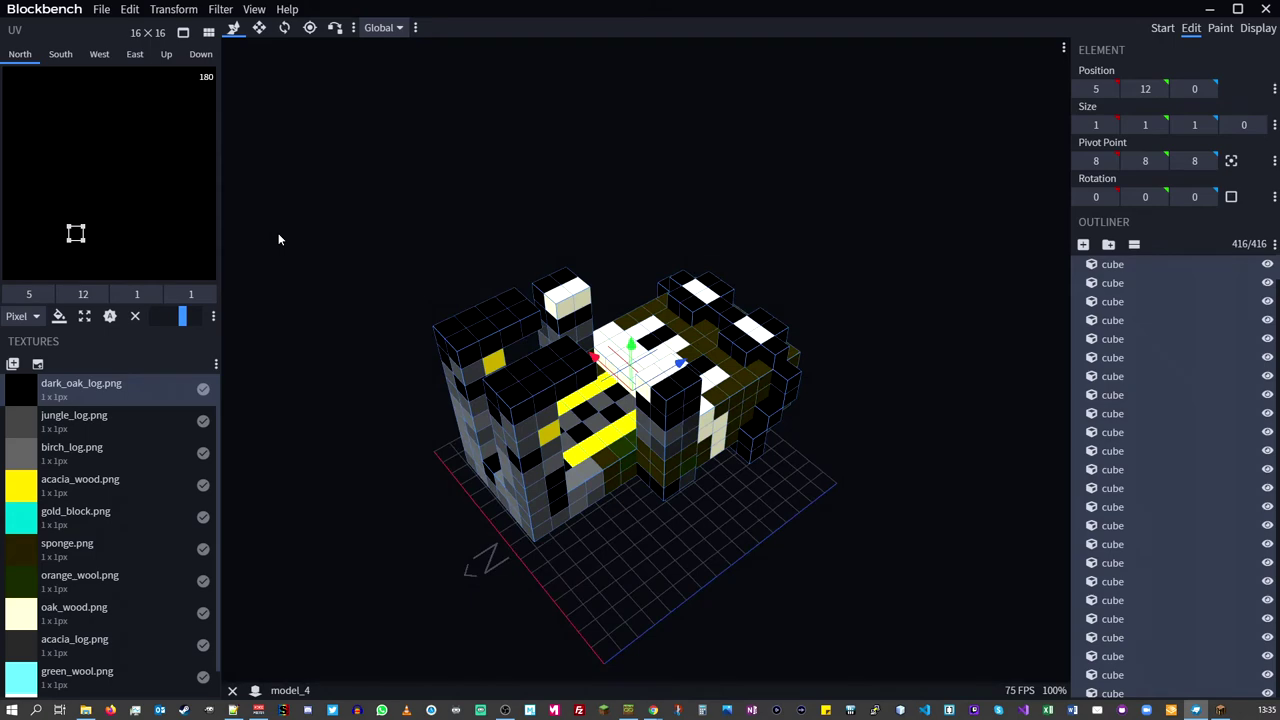
{"action": "left_click_drag", "start_coordinate": [385, 522], "coordinate": [431, 520]}
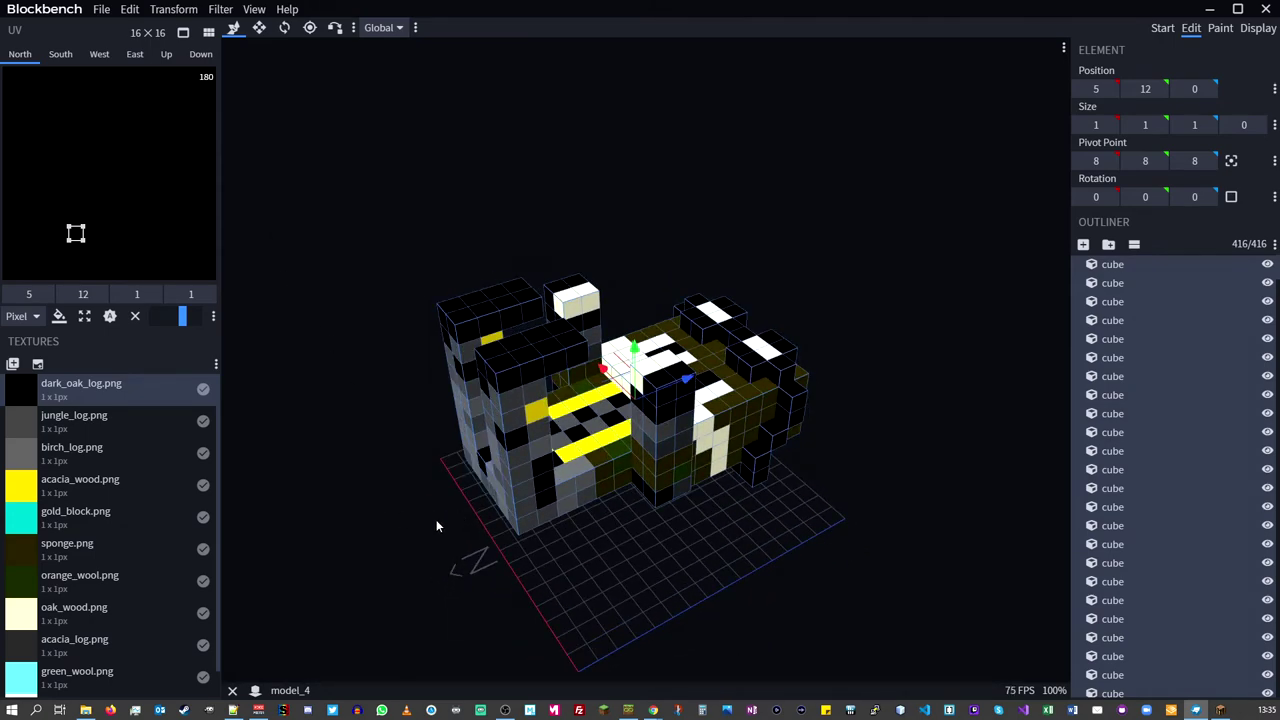
{"action": "left_click_drag", "start_coordinate": [378, 403], "coordinate": [429, 414]}
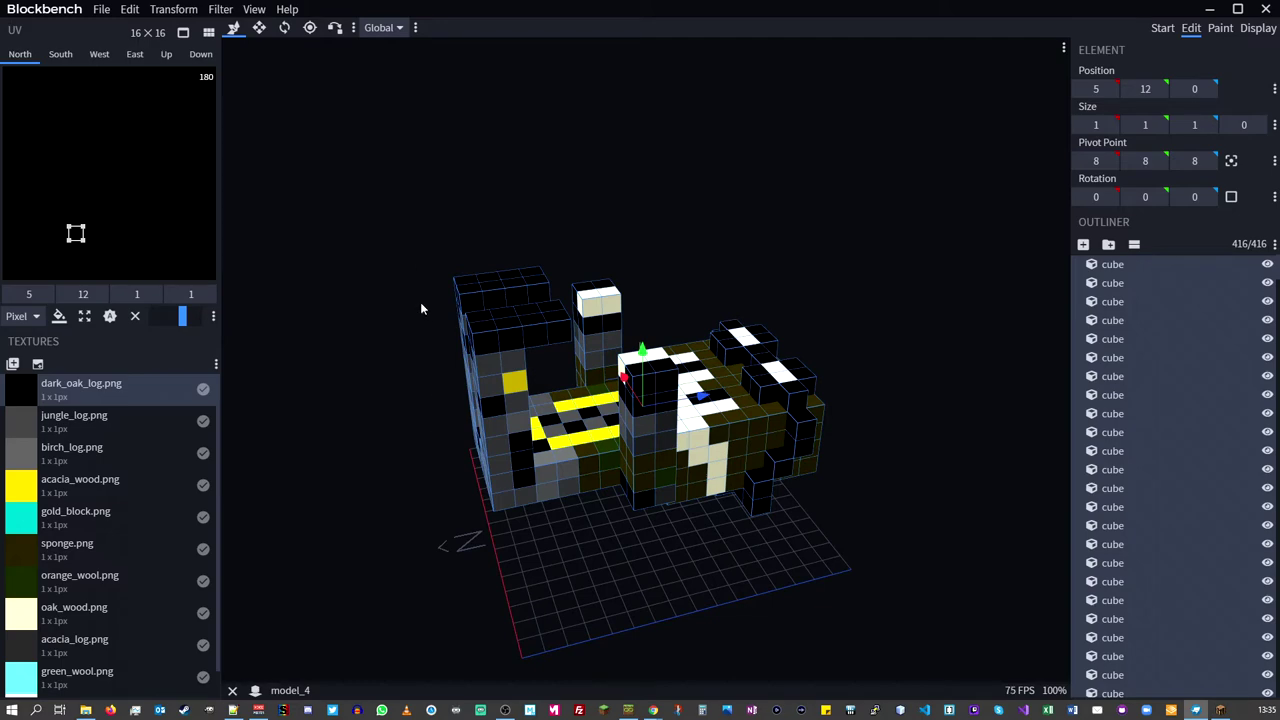
{"action": "left_click_drag", "start_coordinate": [462, 200], "coordinate": [430, 280]}
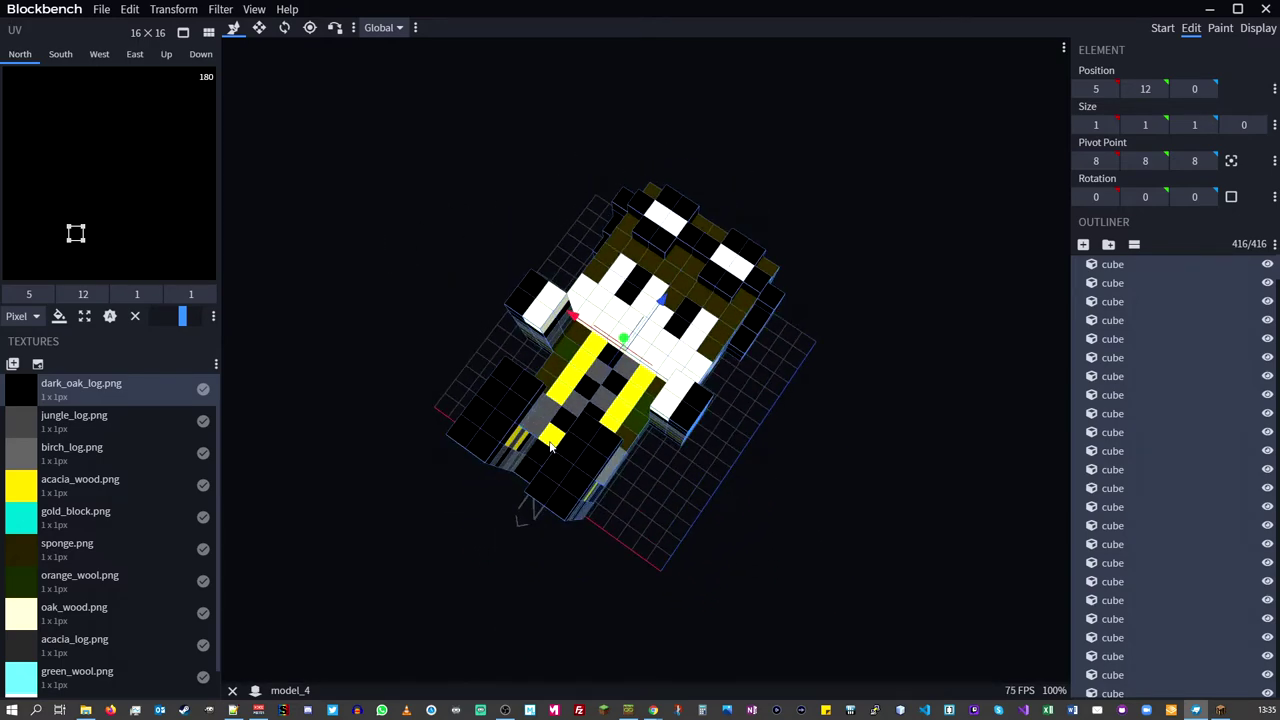
Step: Save the rotated model over model_4.json with File > Save Model, twice
{"action": "left_click", "coordinate": [102, 10]}
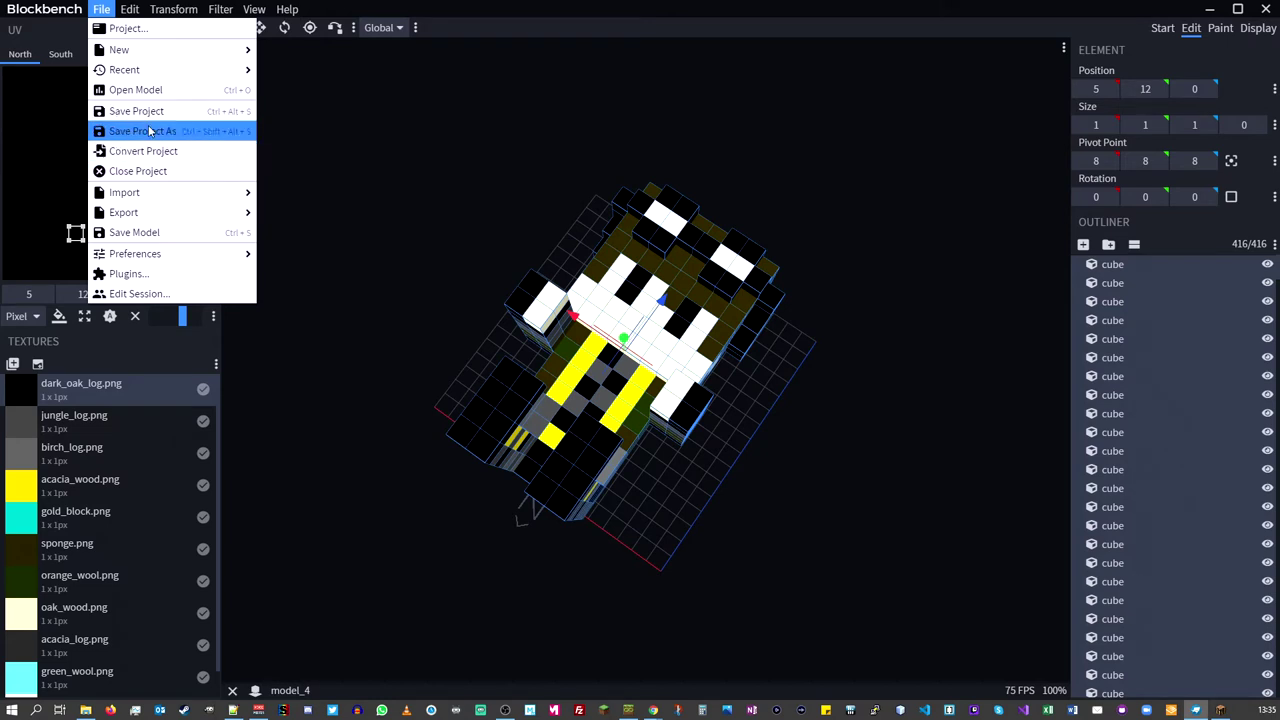
{"action": "mouse_move", "coordinate": [155, 217]}
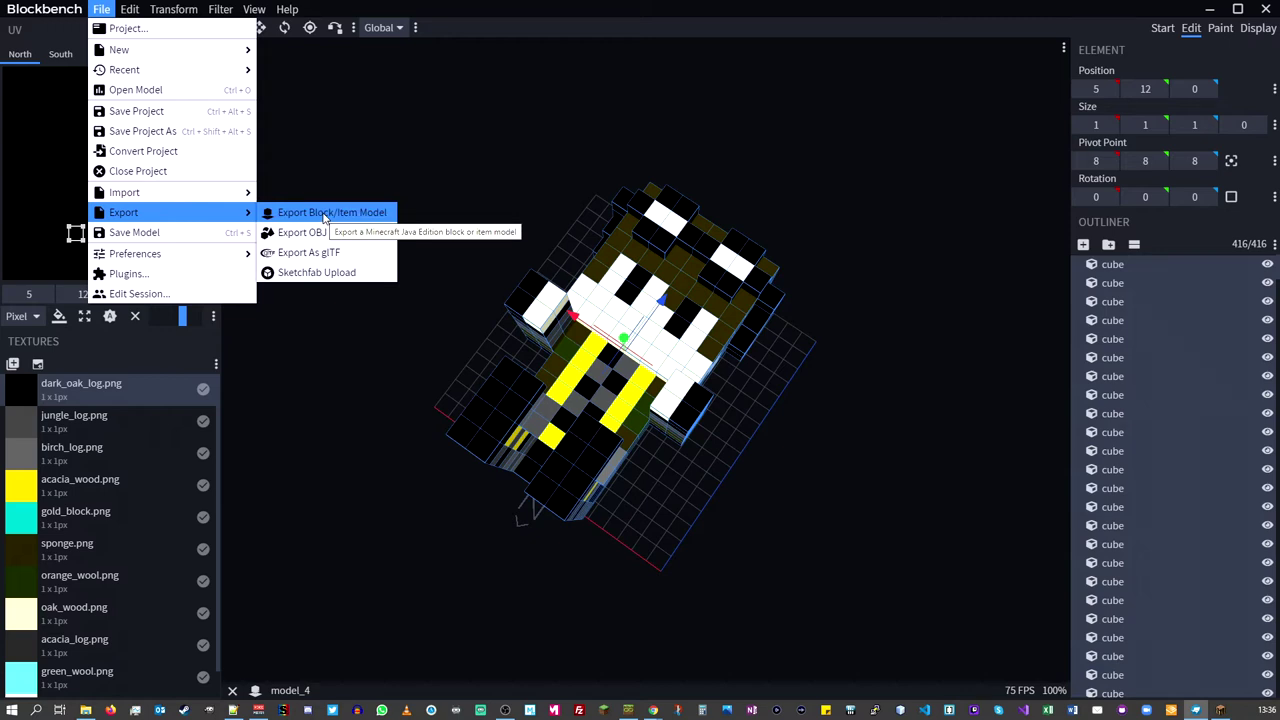
{"action": "left_click", "coordinate": [189, 233]}
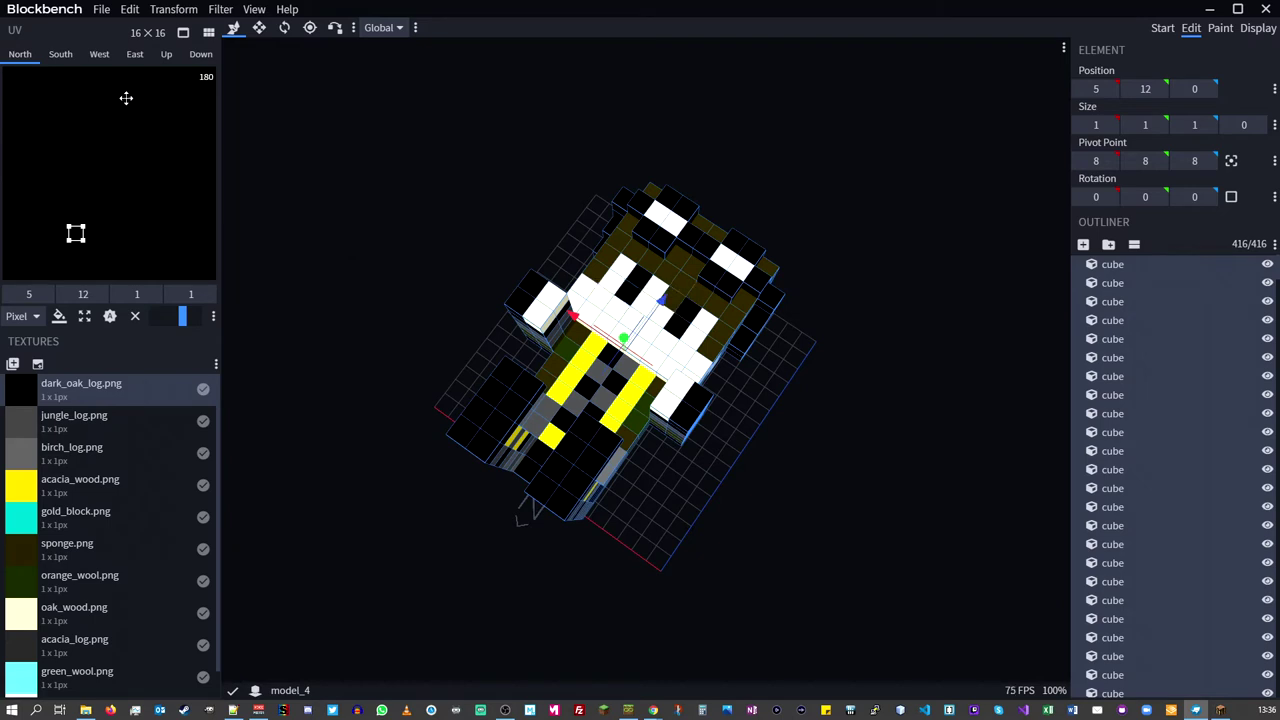
{"action": "left_click", "coordinate": [101, 9]}
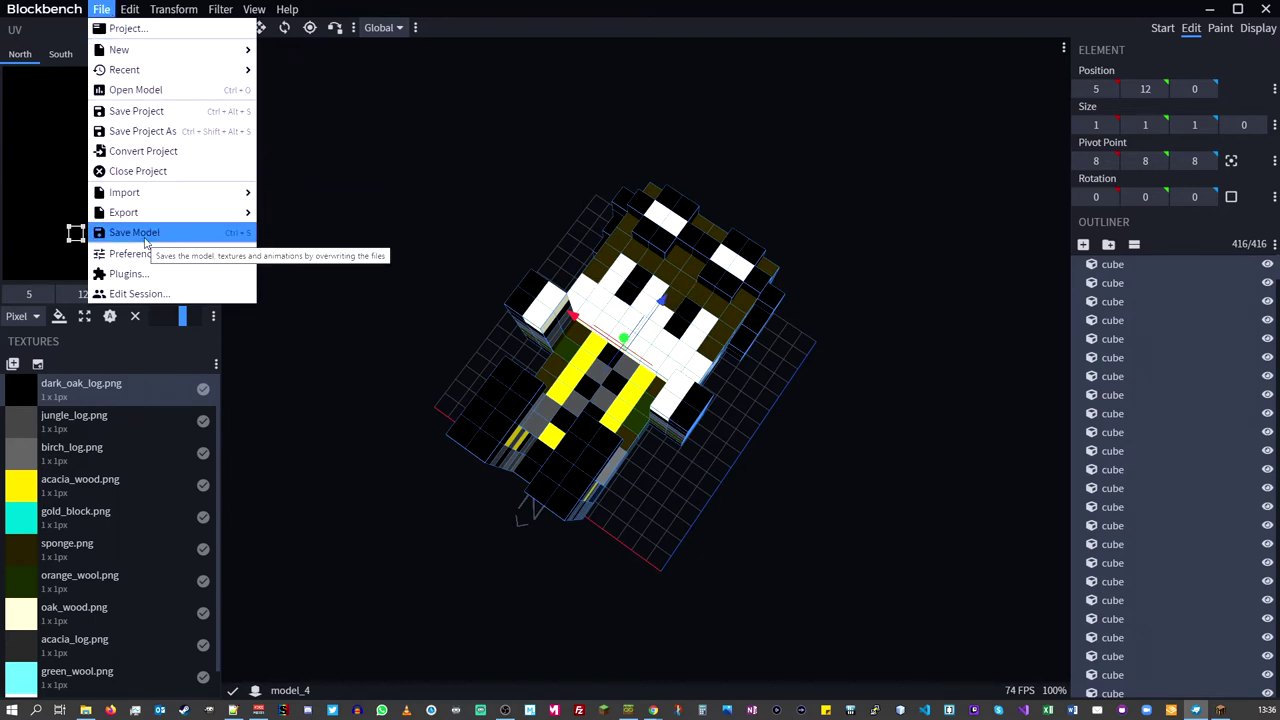
{"action": "mouse_move", "coordinate": [230, 256]}
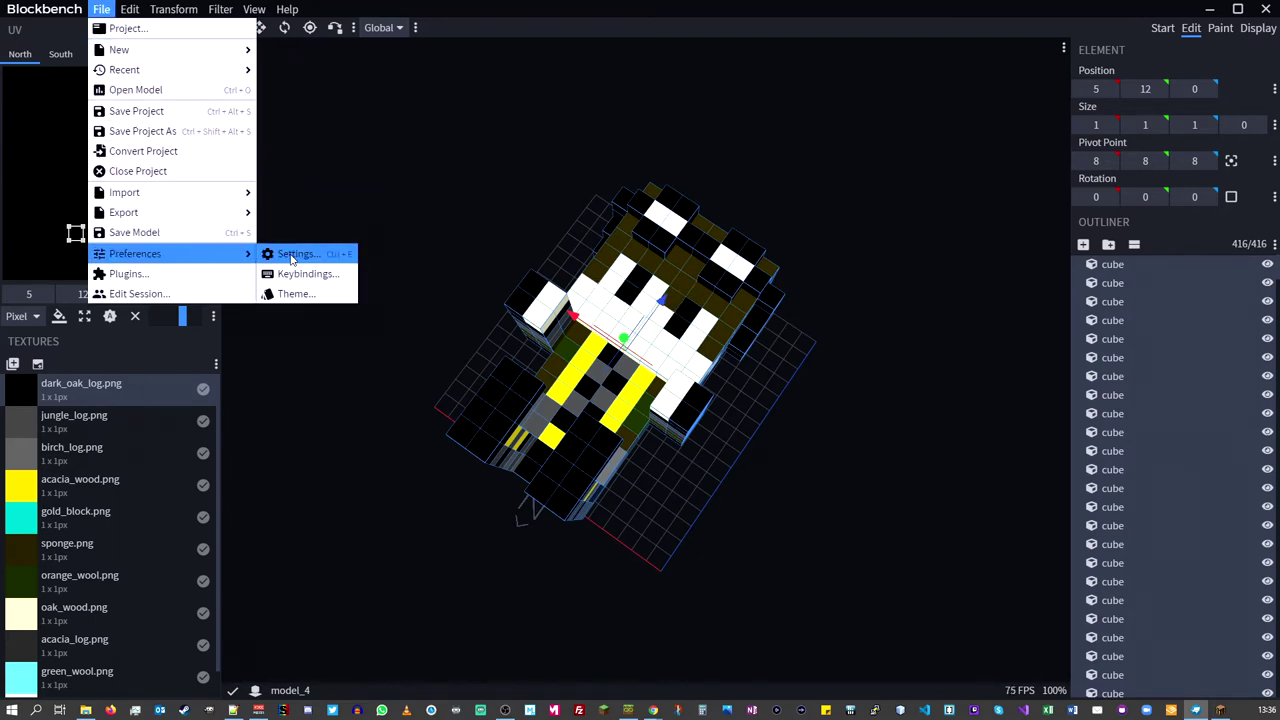
{"action": "left_click", "coordinate": [160, 232]}
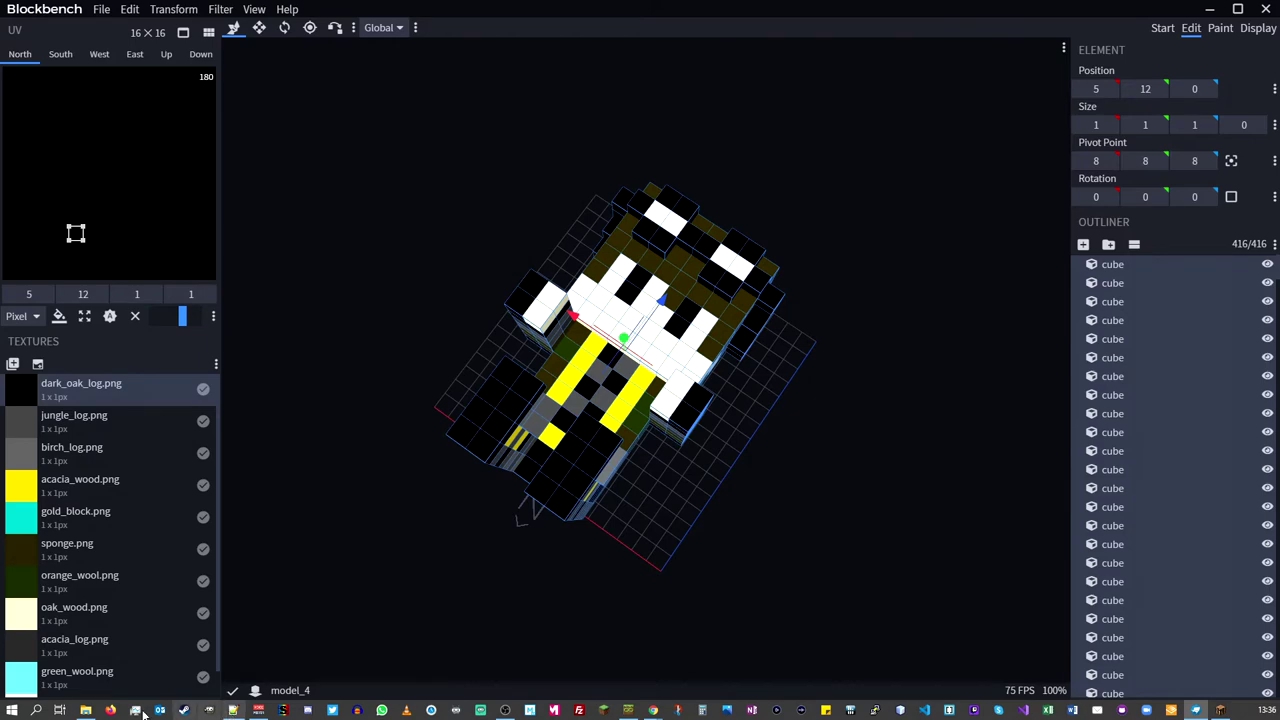
Step: Go from assets into minecraft > models > item and select stick.json
{"action": "left_click", "coordinate": [86, 711]}
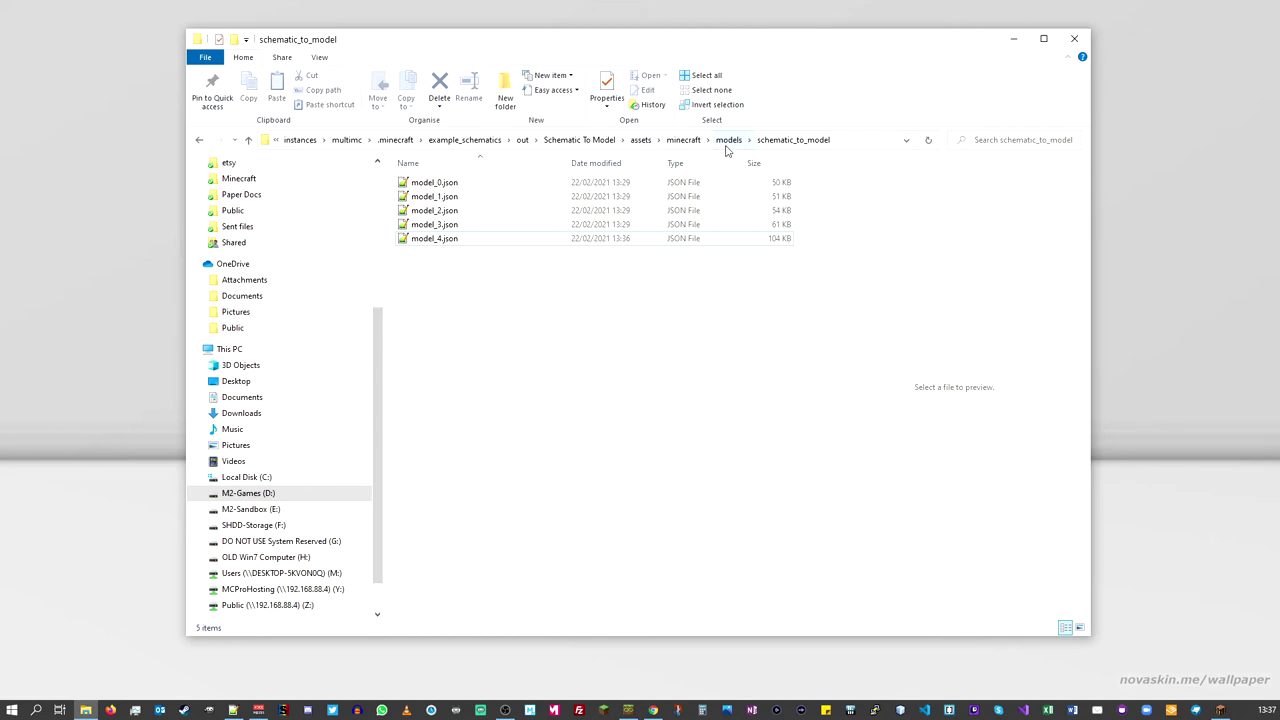
{"action": "left_click", "coordinate": [640, 140]}
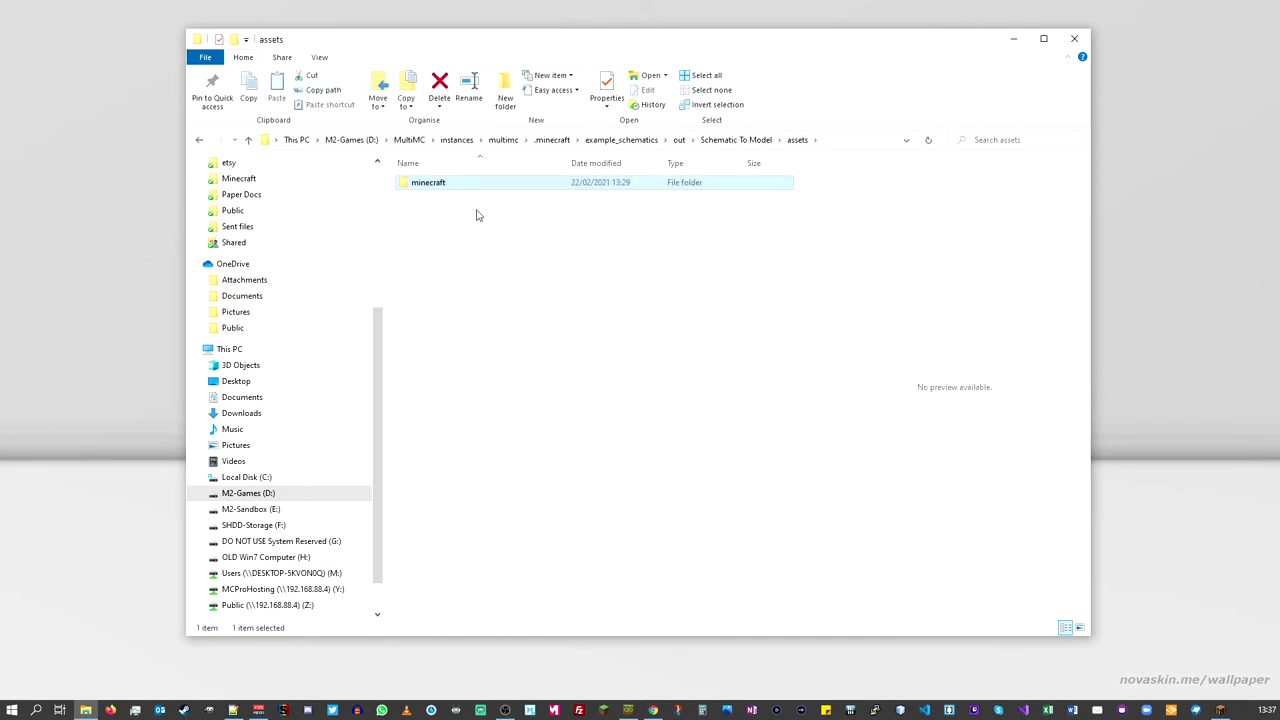
{"action": "double_click", "coordinate": [440, 190]}
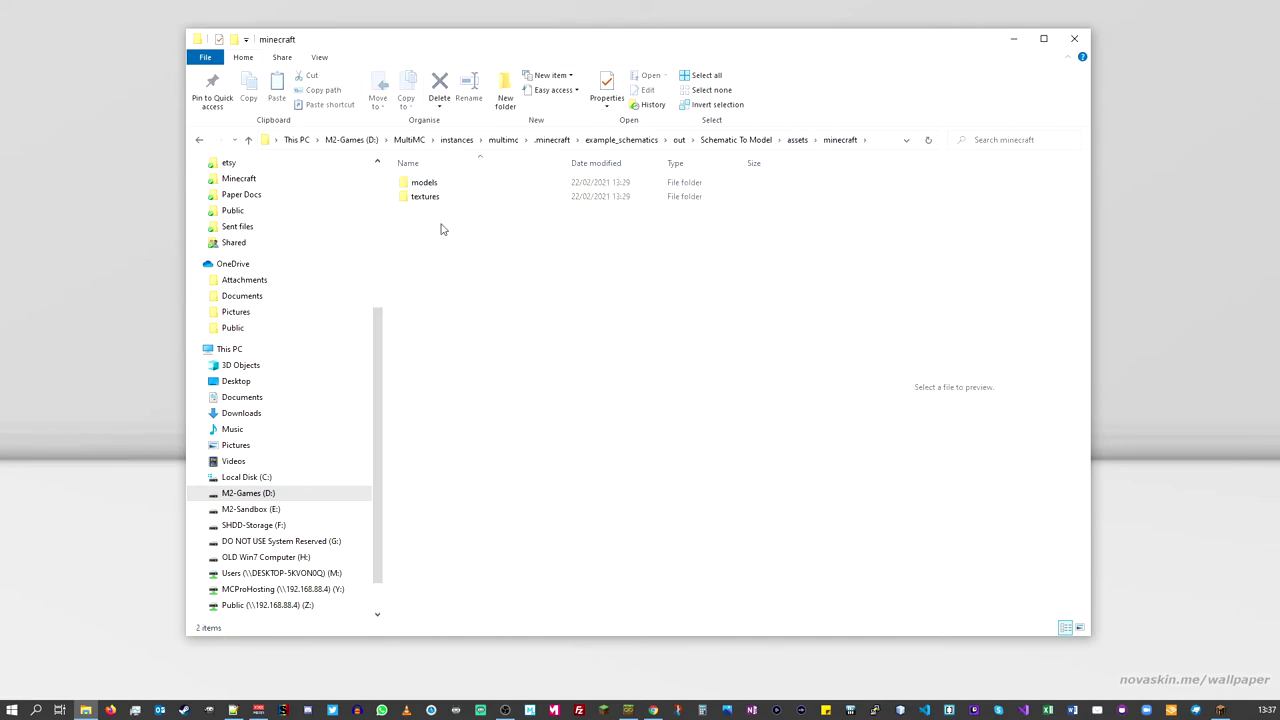
{"action": "left_click", "coordinate": [432, 188]}
{"action": "double_click", "coordinate": [431, 188]}
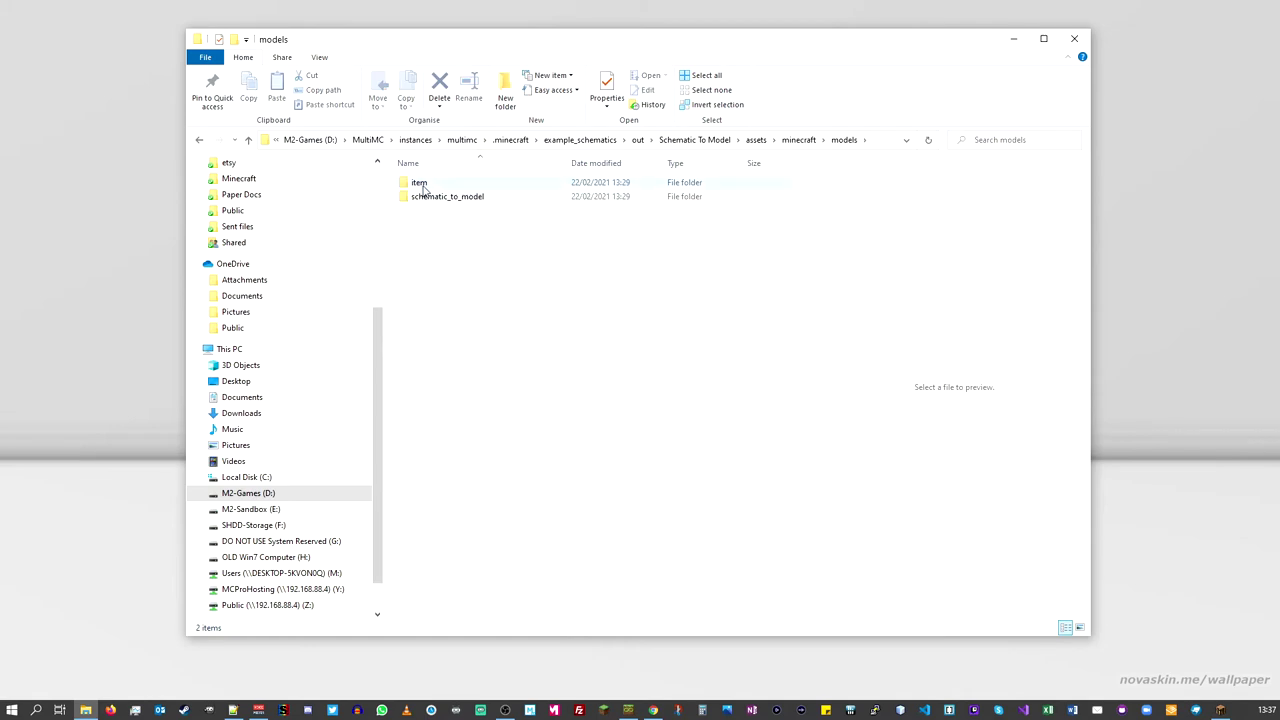
{"action": "left_click", "coordinate": [419, 189]}
{"action": "double_click", "coordinate": [419, 189]}
{"action": "left_click", "coordinate": [419, 188]}
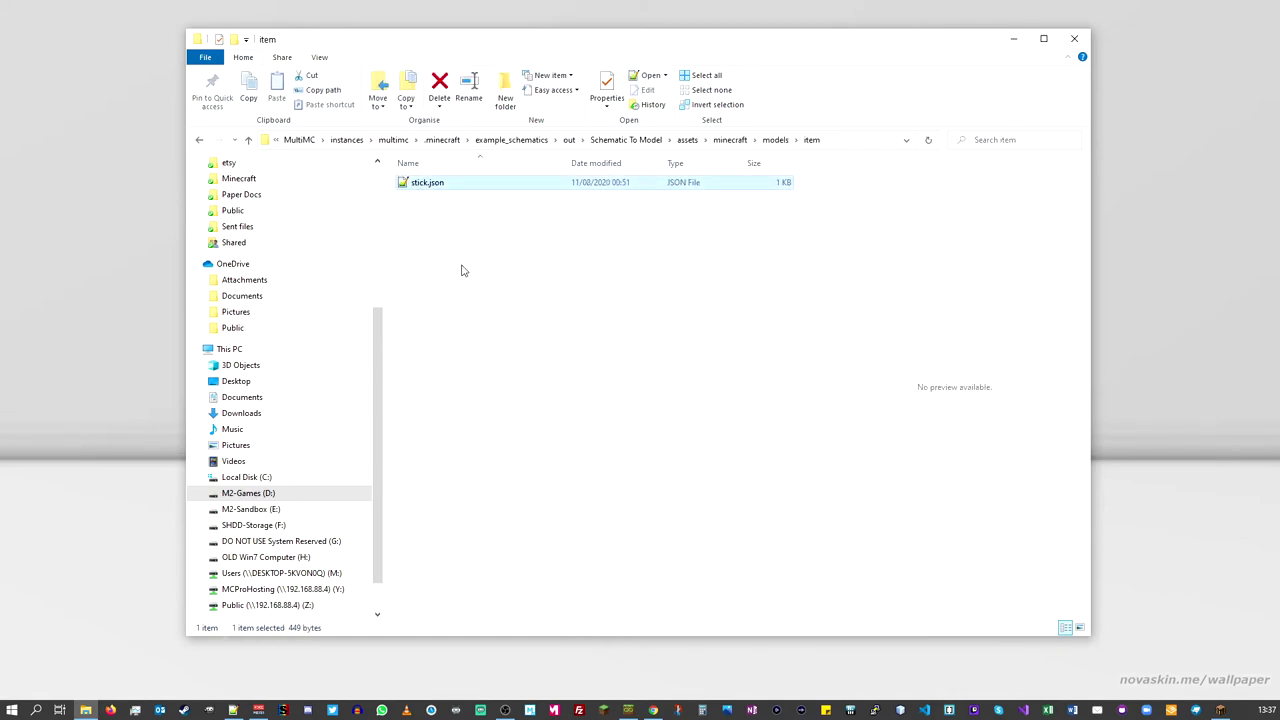
{"action": "right_click", "coordinate": [423, 192]}
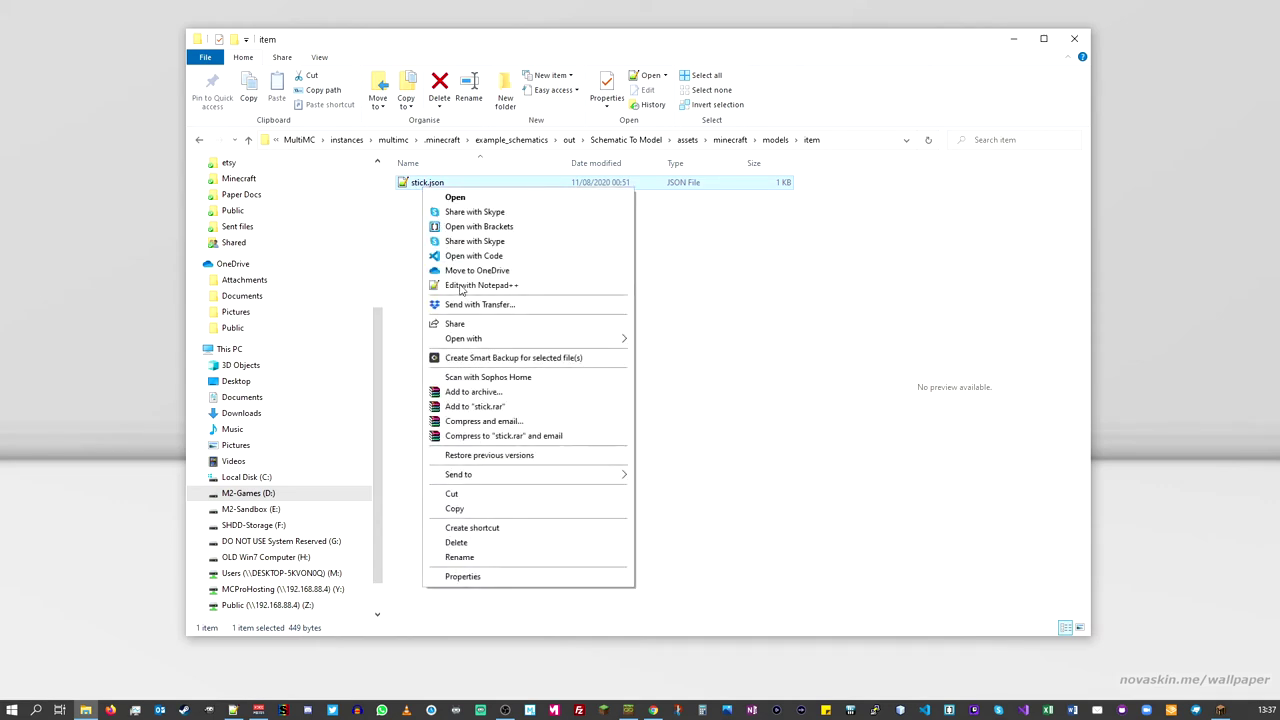
Step: Open stick.json in Notepad++ and move its window to the left
{"action": "left_click", "coordinate": [460, 285]}
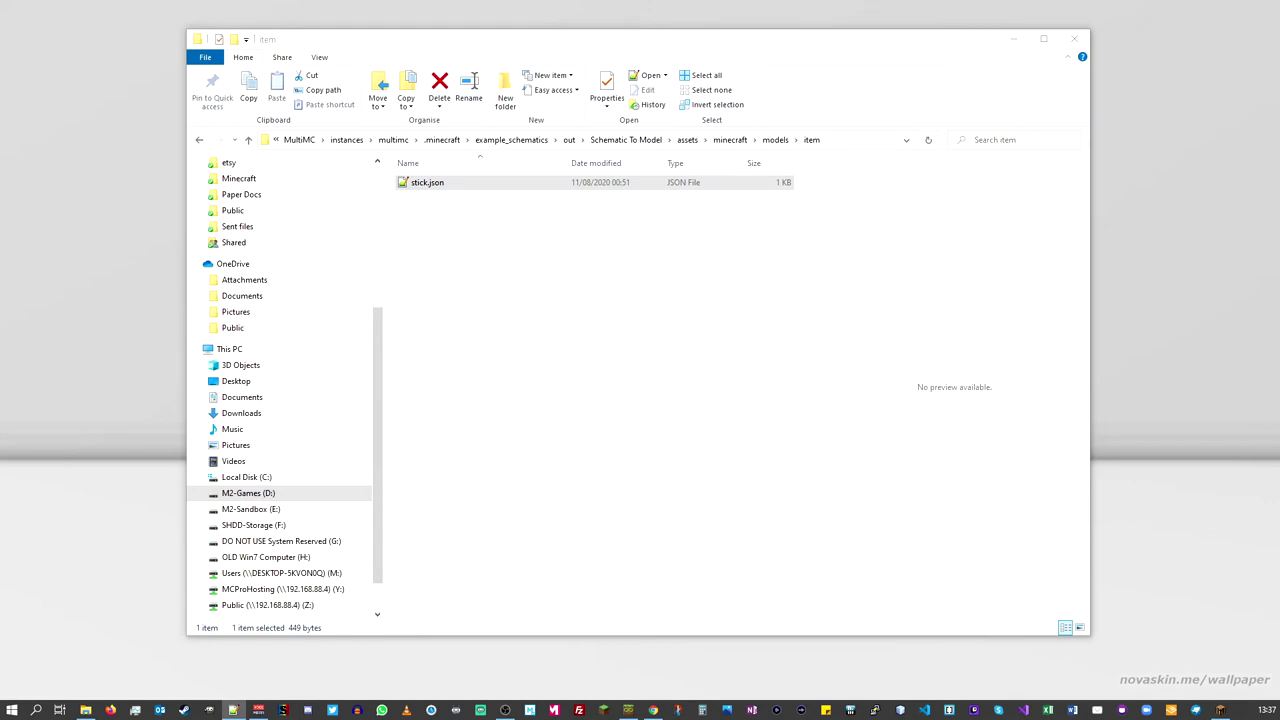
{"action": "left_click_drag", "start_coordinate": [1150, 36], "coordinate": [558, 45]}
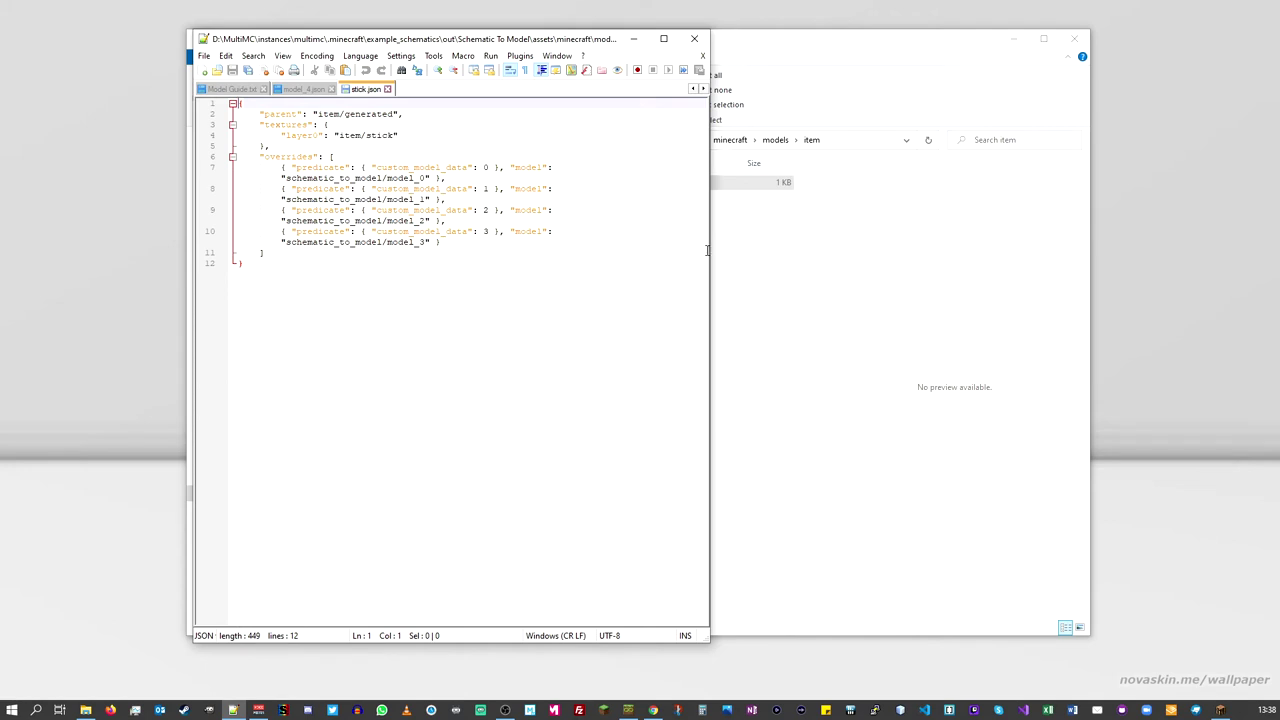
Step: Add a comma after the model_3 override on line 10 and paste a copy below it
{"action": "left_click_drag", "start_coordinate": [710, 254], "coordinate": [796, 255]}
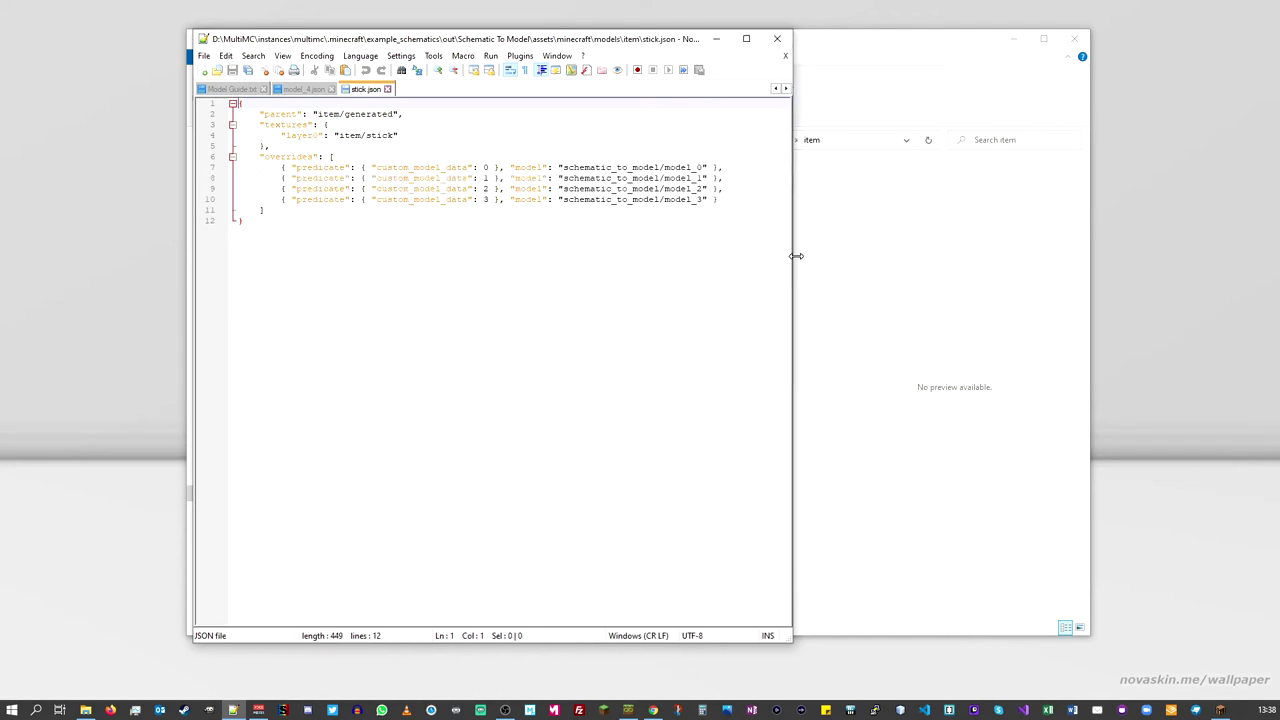
{"action": "left_click", "coordinate": [725, 199]}
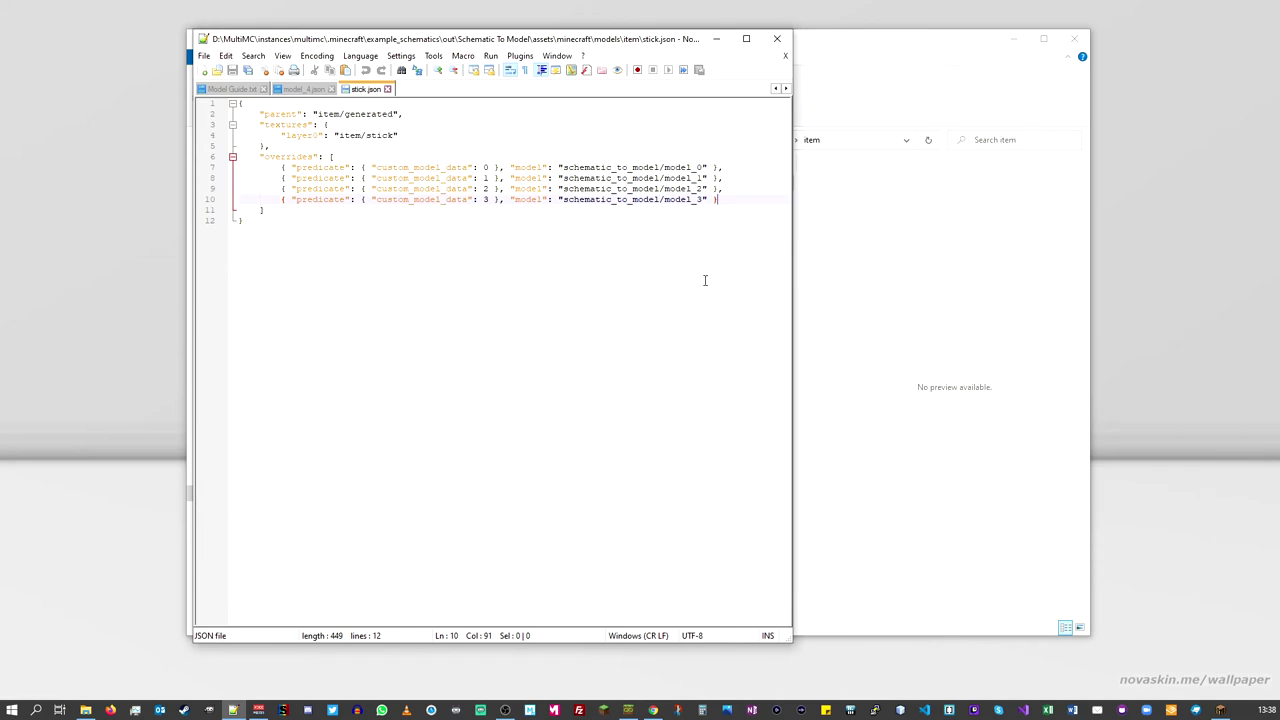
{"action": "type", "text": ","}
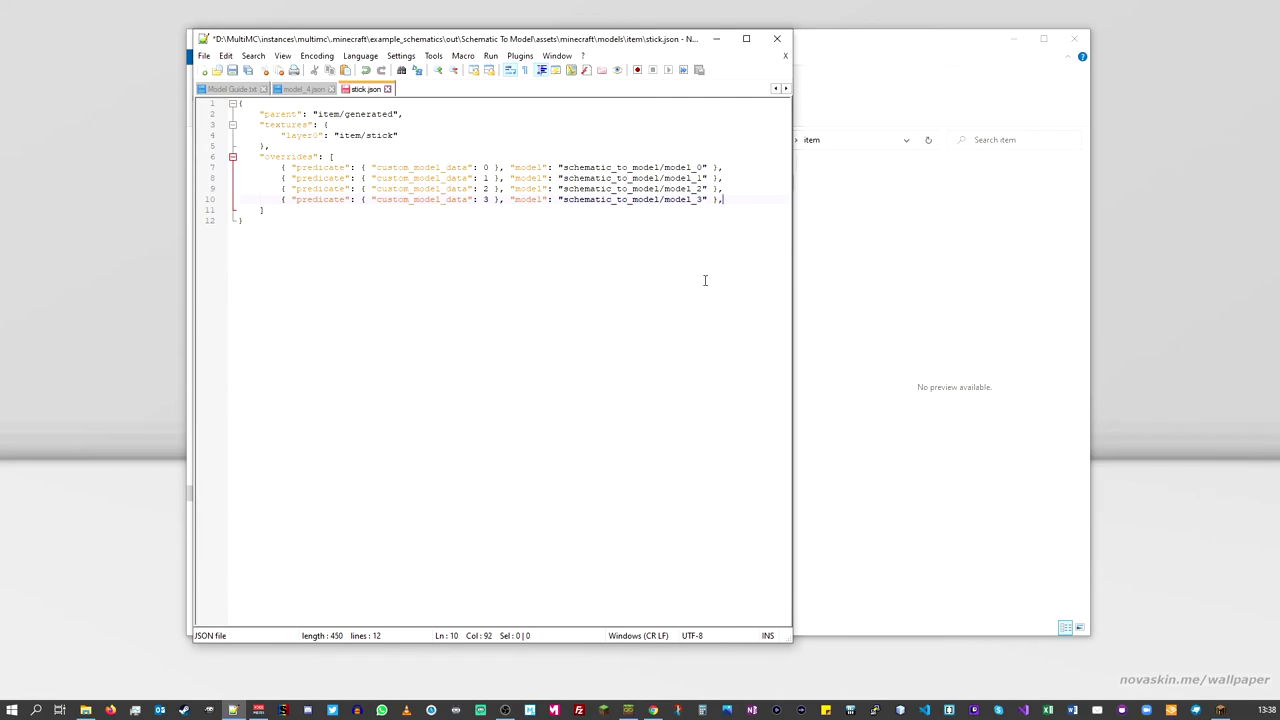
{"action": "key", "text": "shift+Left"}
{"action": "key", "text": "shift+Left"}
{"action": "key", "text": "shift+Left"}
{"action": "key", "text": "shift+Left"}
{"action": "key", "text": "shift+Left"}
{"action": "key", "text": "shift+Left"}
{"action": "key", "text": "shift+Left"}
{"action": "key", "text": "shift+Left"}
{"action": "key", "text": "shift+Left"}
{"action": "key", "text": "shift+Left"}
{"action": "key", "text": "shift+Left"}
{"action": "key", "text": "shift+Left"}
{"action": "key", "text": "shift+Left"}
{"action": "key", "text": "shift+Left"}
{"action": "key", "text": "shift+Left"}
{"action": "key", "text": "shift+Left"}
{"action": "key", "text": "shift+Left"}
{"action": "key", "text": "shift+Left"}
{"action": "key", "text": "shift+Left"}
{"action": "key", "text": "shift+Left"}
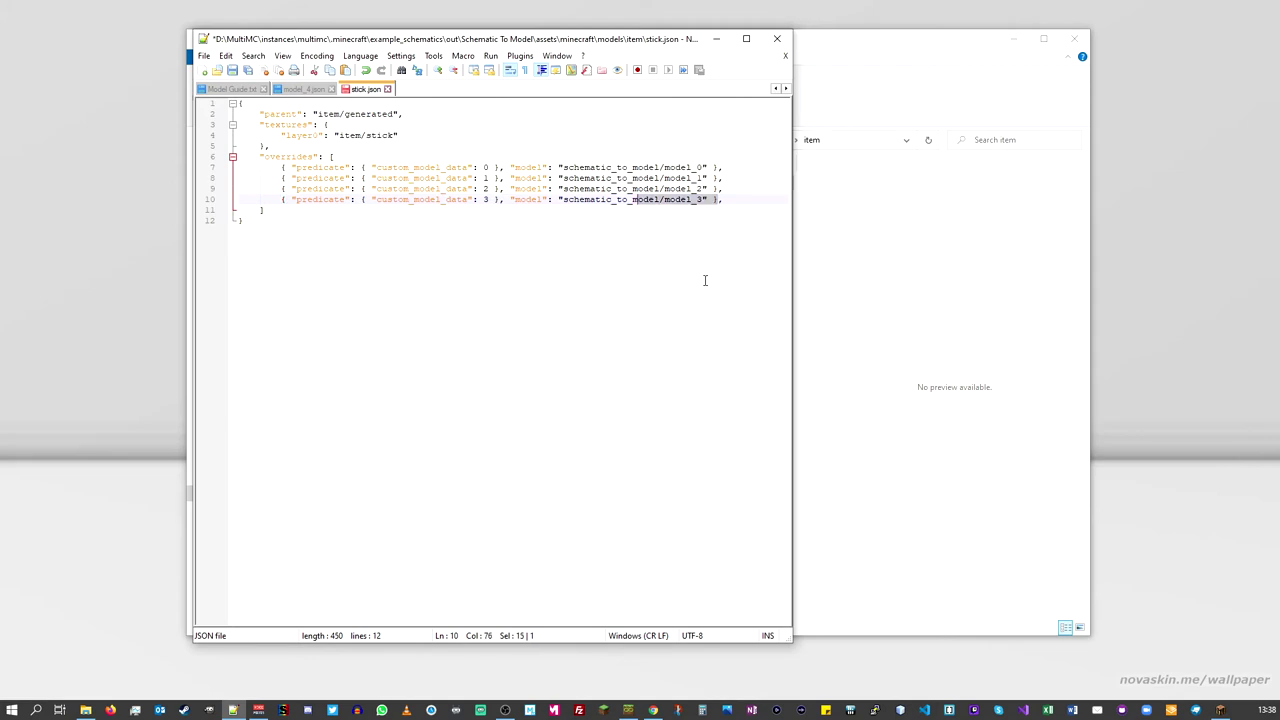
{"action": "key", "text": "shift+Left"}
{"action": "key", "text": "shift+Left"}
{"action": "key", "text": "shift+Left"}
{"action": "key", "text": "shift+Left"}
{"action": "key", "text": "shift+Left"}
{"action": "key", "text": "shift+Left"}
{"action": "key", "text": "shift+Left"}
{"action": "key", "text": "shift+Left"}
{"action": "key", "text": "shift+Left"}
{"action": "key", "text": "shift+Left"}
{"action": "key", "text": "shift+Left"}
{"action": "key", "text": "shift+Left"}
{"action": "key", "text": "shift+Left"}
{"action": "key", "text": "shift+Left"}
{"action": "key", "text": "shift+Left"}
{"action": "key", "text": "shift+Left"}
{"action": "key", "text": "shift+Left"}
{"action": "key", "text": "shift+Left"}
{"action": "key", "text": "shift+Left"}
{"action": "key", "text": "shift+Left"}
{"action": "key", "text": "ctrl+c"}
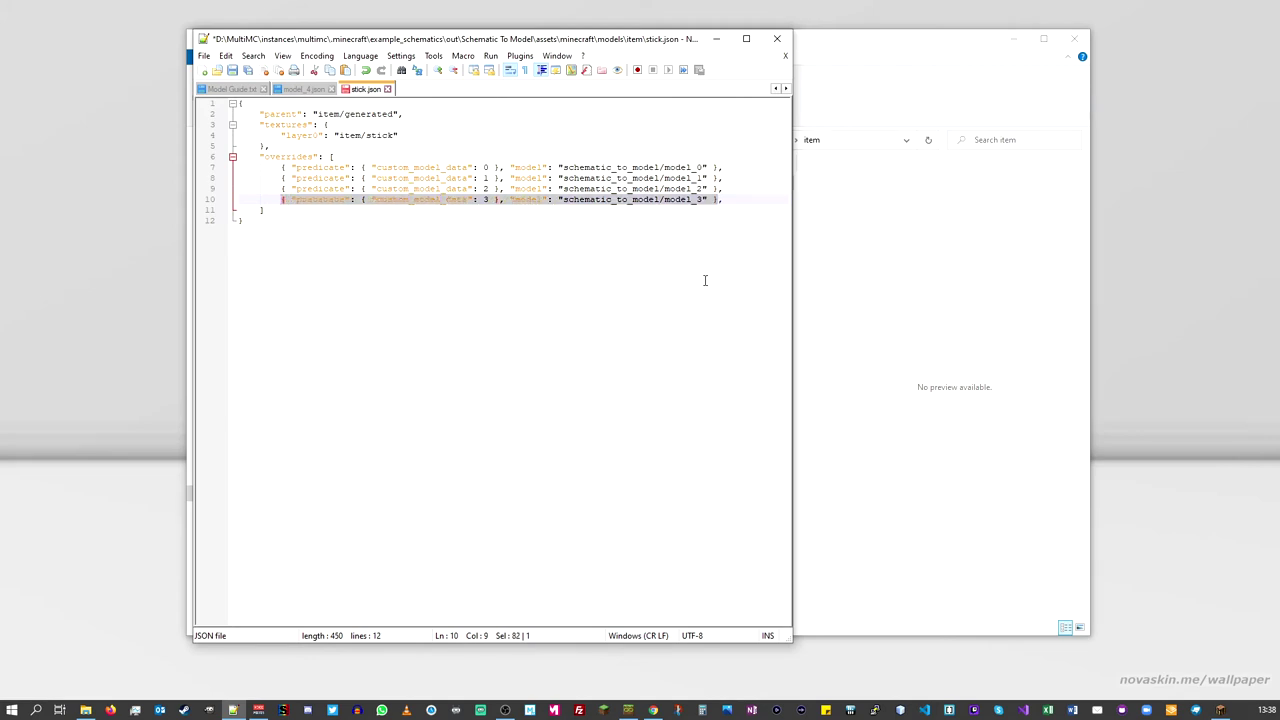
{"action": "key", "text": "End"}
{"action": "key", "text": "Return"}
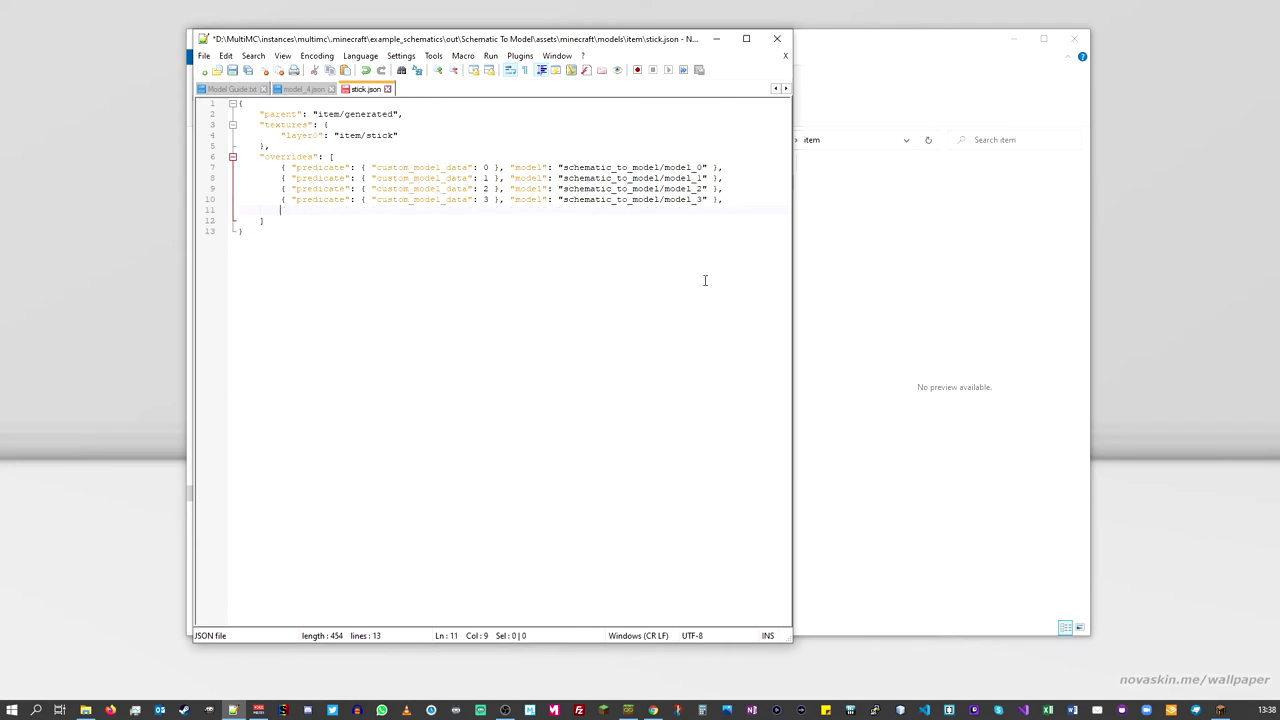
{"action": "key", "text": "ctrl+v"}
Step: Change the copied entry's custom_model_data to 4 and its model to schematic_to_model/model_4
{"action": "key", "text": "Left"}
{"action": "key", "text": "Left"}
{"action": "key", "text": "Left"}
{"action": "key", "text": "Left"}
{"action": "key", "text": "Left"}
{"action": "key", "text": "Left"}
{"action": "key", "text": "Left"}
{"action": "key", "text": "Left"}
{"action": "key", "text": "Left"}
{"action": "key", "text": "Left"}
{"action": "key", "text": "Left"}
{"action": "key", "text": "Left"}
{"action": "key", "text": "Left"}
{"action": "key", "text": "Left"}
{"action": "key", "text": "Left"}
{"action": "key", "text": "Left"}
{"action": "key", "text": "Left"}
{"action": "key", "text": "Left"}
{"action": "key", "text": "Left"}
{"action": "key", "text": "Left"}
{"action": "key", "text": "Left"}
{"action": "key", "text": "Left"}
{"action": "key", "text": "Left"}
{"action": "key", "text": "Left"}
{"action": "key", "text": "Left"}
{"action": "key", "text": "Left"}
{"action": "key", "text": "Left"}
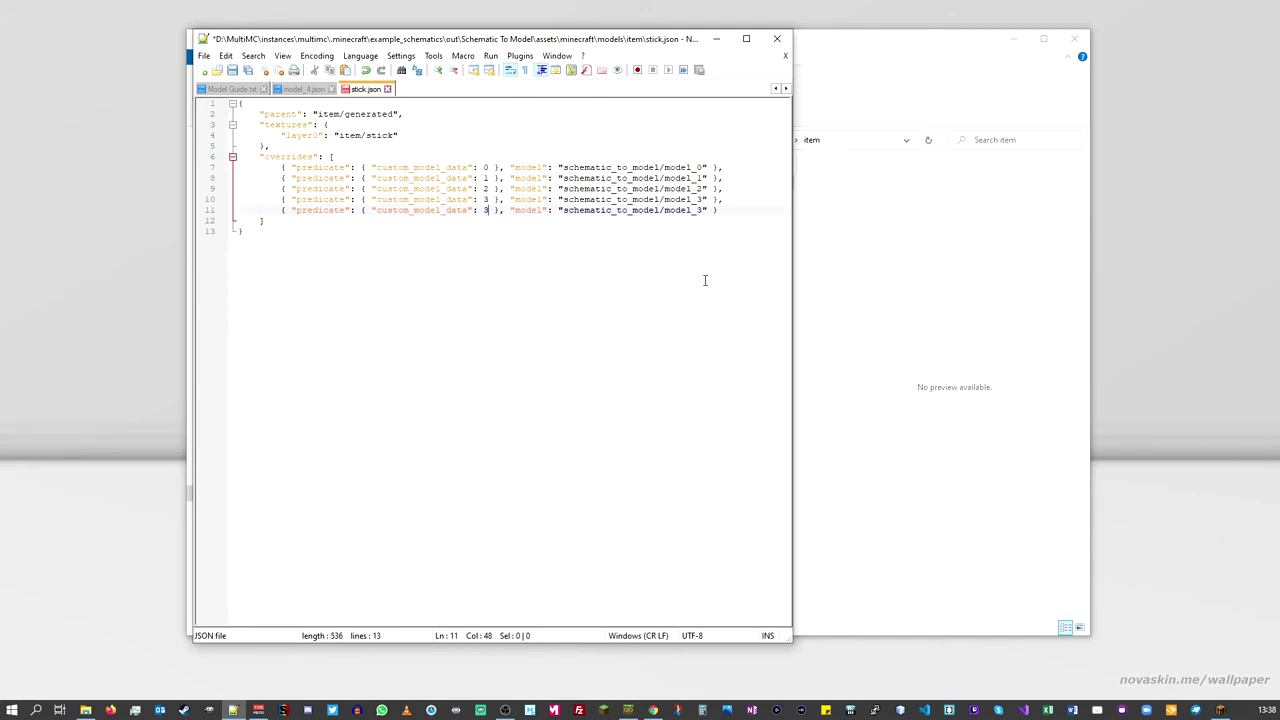
{"action": "key", "text": "BackSpace"}
{"action": "type", "text": "4"}
{"action": "key", "text": "Right"}
{"action": "key", "text": "Right"}
{"action": "key", "text": "Right"}
{"action": "key", "text": "Right"}
{"action": "key", "text": "Right"}
{"action": "key", "text": "Right"}
{"action": "key", "text": "Right"}
{"action": "key", "text": "Right"}
{"action": "key", "text": "Right"}
{"action": "key", "text": "Right"}
{"action": "key", "text": "Right"}
{"action": "key", "text": "Right"}
{"action": "key", "text": "Right"}
{"action": "key", "text": "Right"}
{"action": "key", "text": "Right"}
{"action": "key", "text": "Right"}
{"action": "key", "text": "Right"}
{"action": "key", "text": "Right"}
{"action": "key", "text": "Right"}
{"action": "key", "text": "Right"}
{"action": "key", "text": "BackSpace"}
{"action": "type", "text": "4"}
{"action": "key", "text": "Right"}
{"action": "key", "text": "Right"}
{"action": "key", "text": "Right"}
Step: Delete the custom_model_data 0 (model_0) override entry from stick.json and its leftover blank line
{"action": "double_click", "coordinate": [486, 168]}
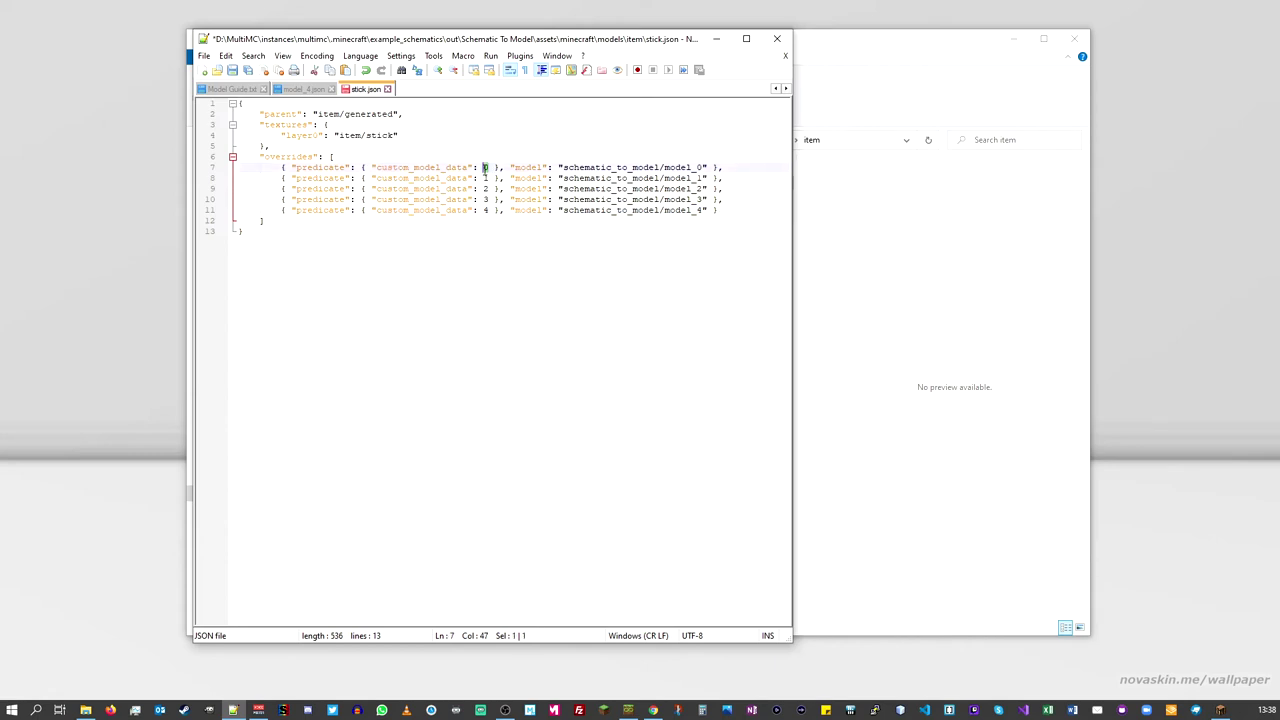
{"action": "left_click", "coordinate": [724, 168]}
{"action": "left_click_drag", "start_coordinate": [724, 168], "coordinate": [281, 168]}
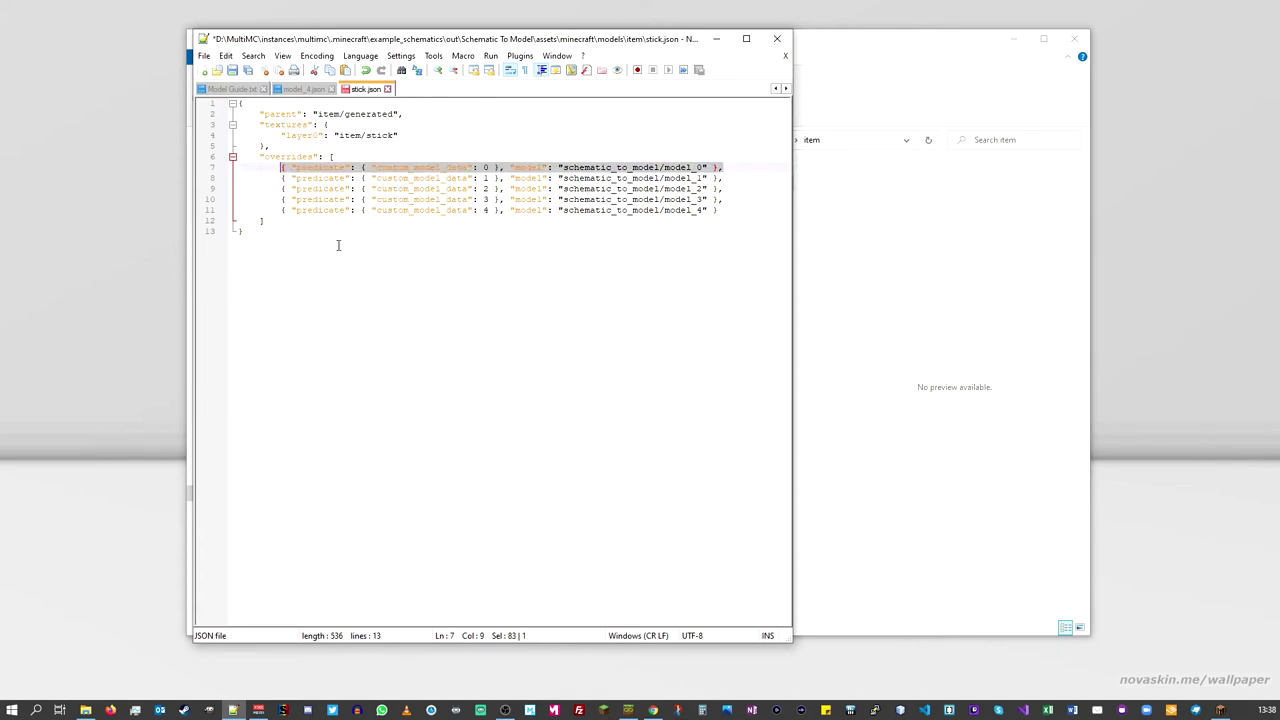
{"action": "key", "text": "Delete"}
{"action": "key", "text": "BackSpace"}
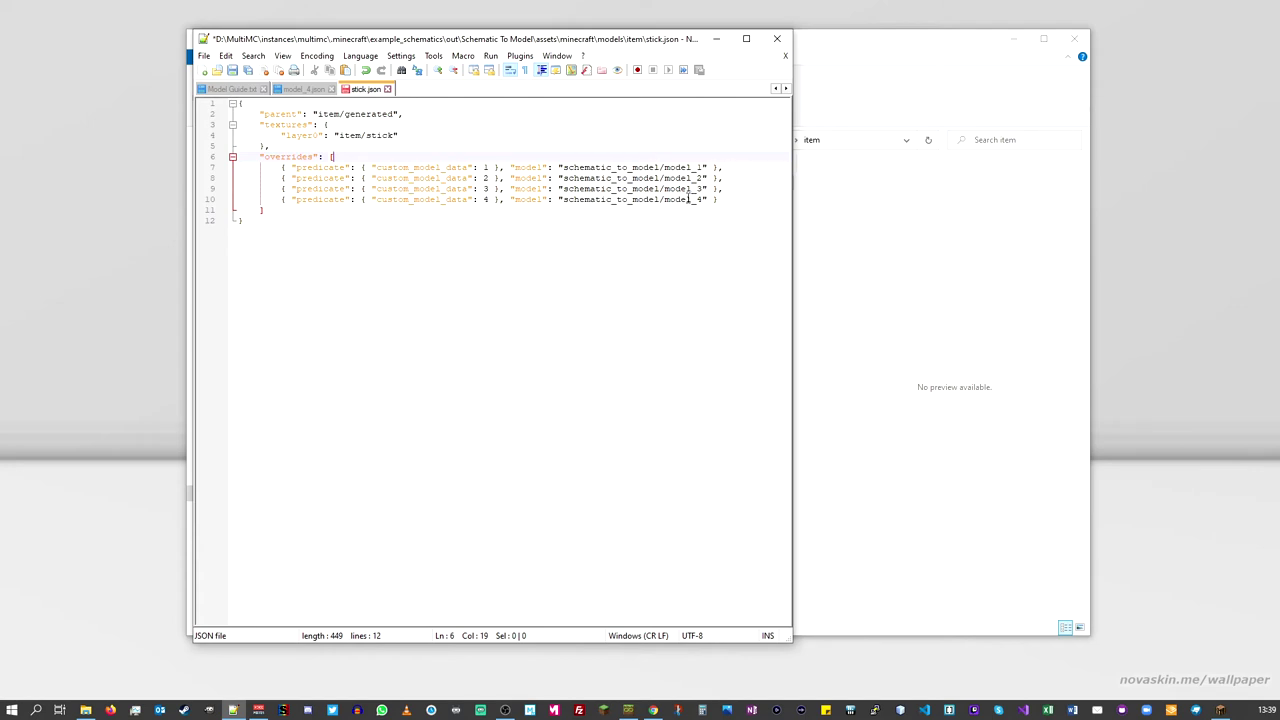
Step: Save stick.json and close Notepad++, leaving the item folder in view
{"action": "left_click", "coordinate": [233, 72]}
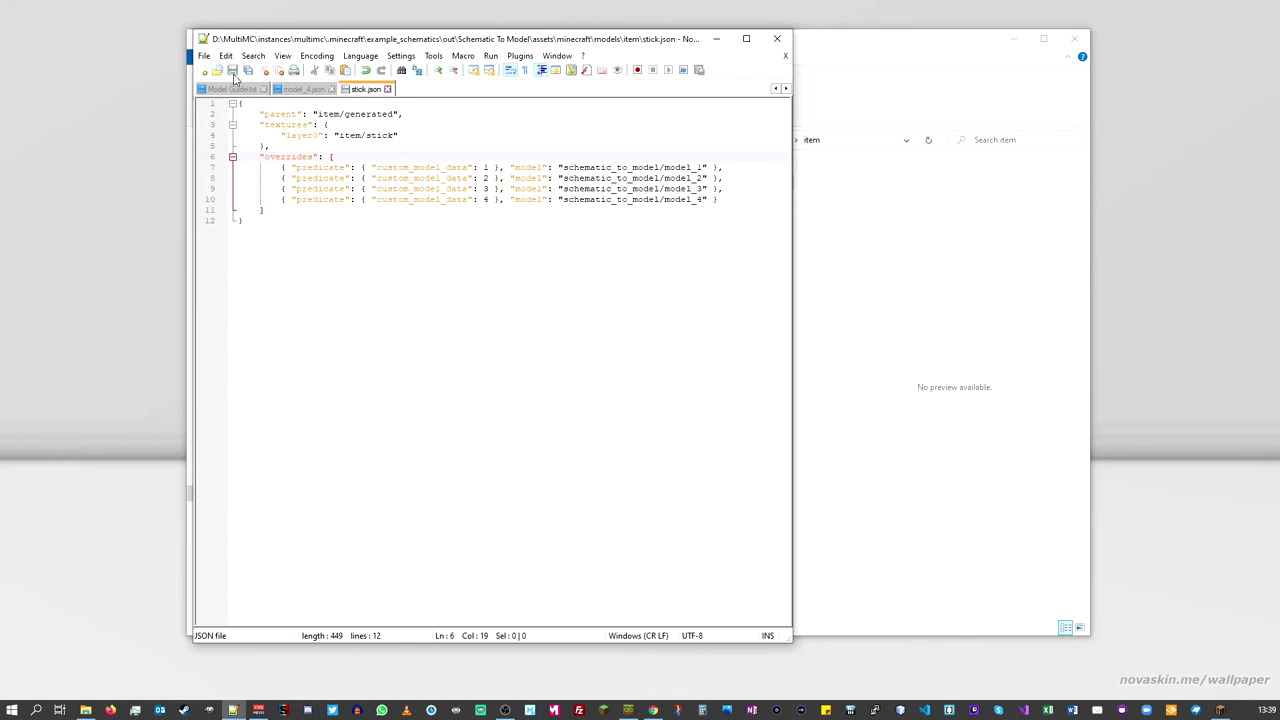
{"action": "left_click", "coordinate": [777, 38]}
{"action": "left_click", "coordinate": [480, 244]}
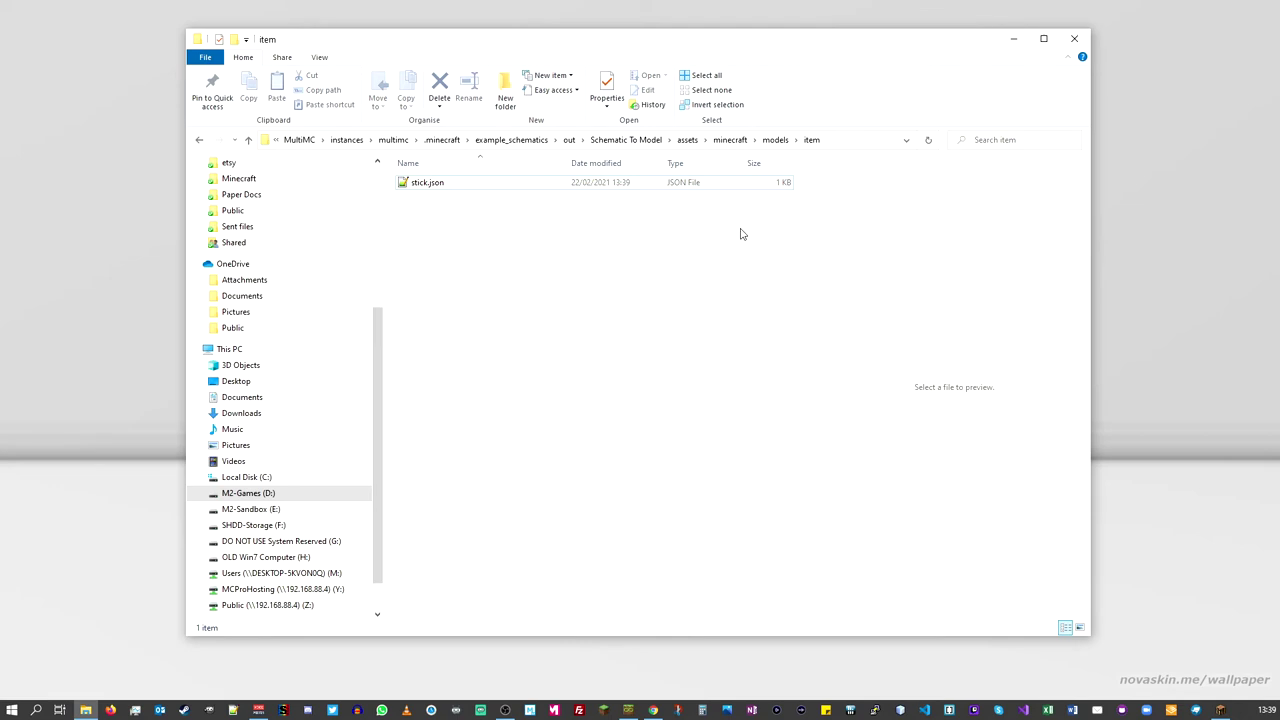
Step: Navigate from the item folder up and into out > Schematic To Model
{"action": "left_click", "coordinate": [690, 141]}
{"action": "left_click", "coordinate": [645, 141]}
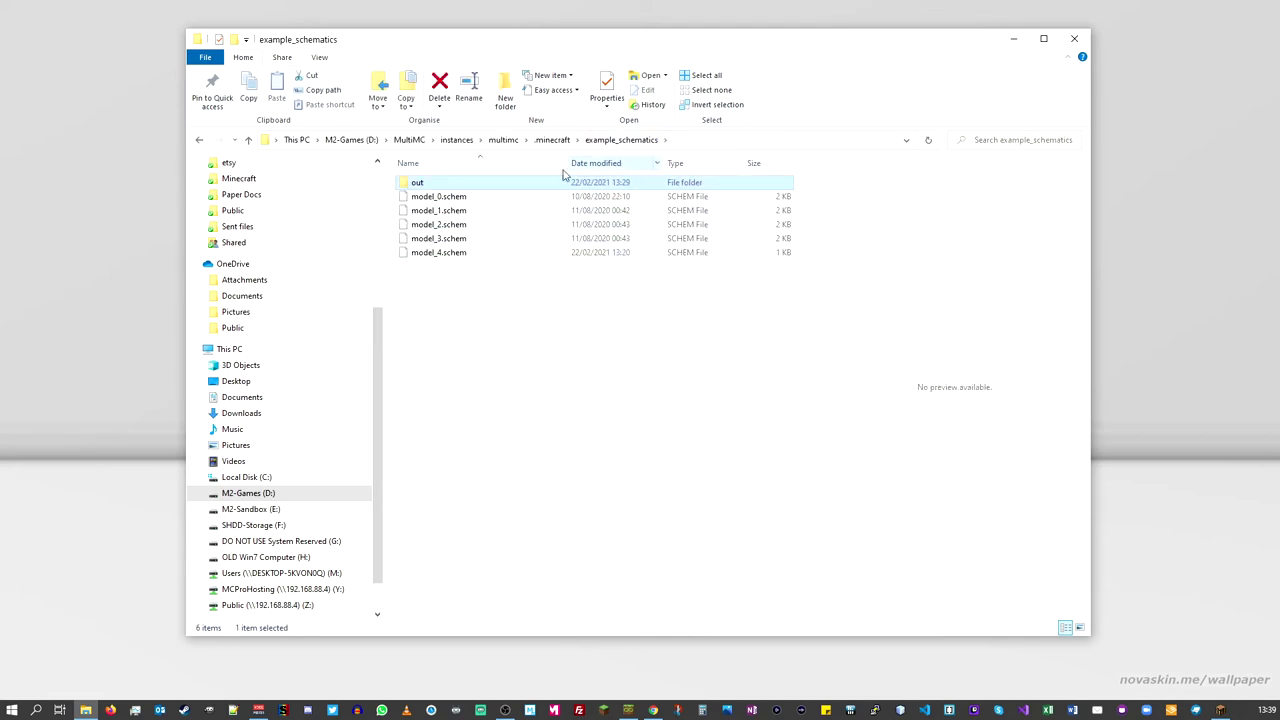
{"action": "double_click", "coordinate": [412, 188]}
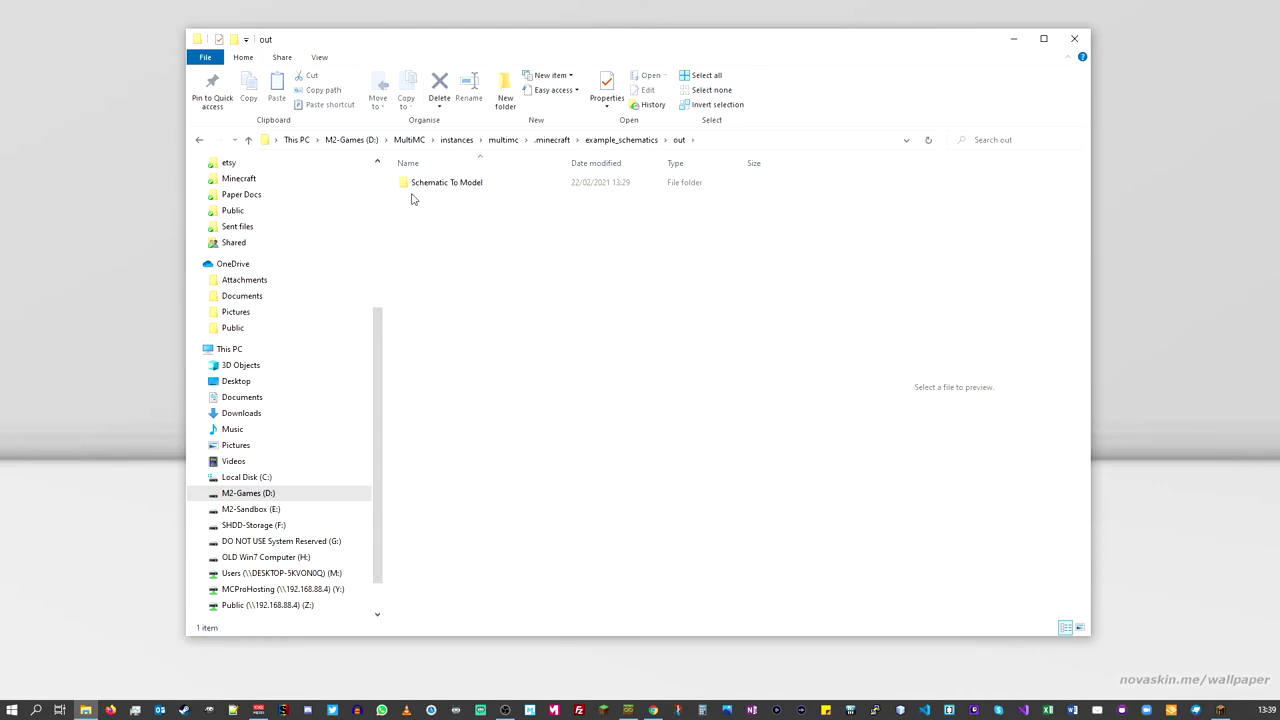
{"action": "double_click", "coordinate": [435, 189]}
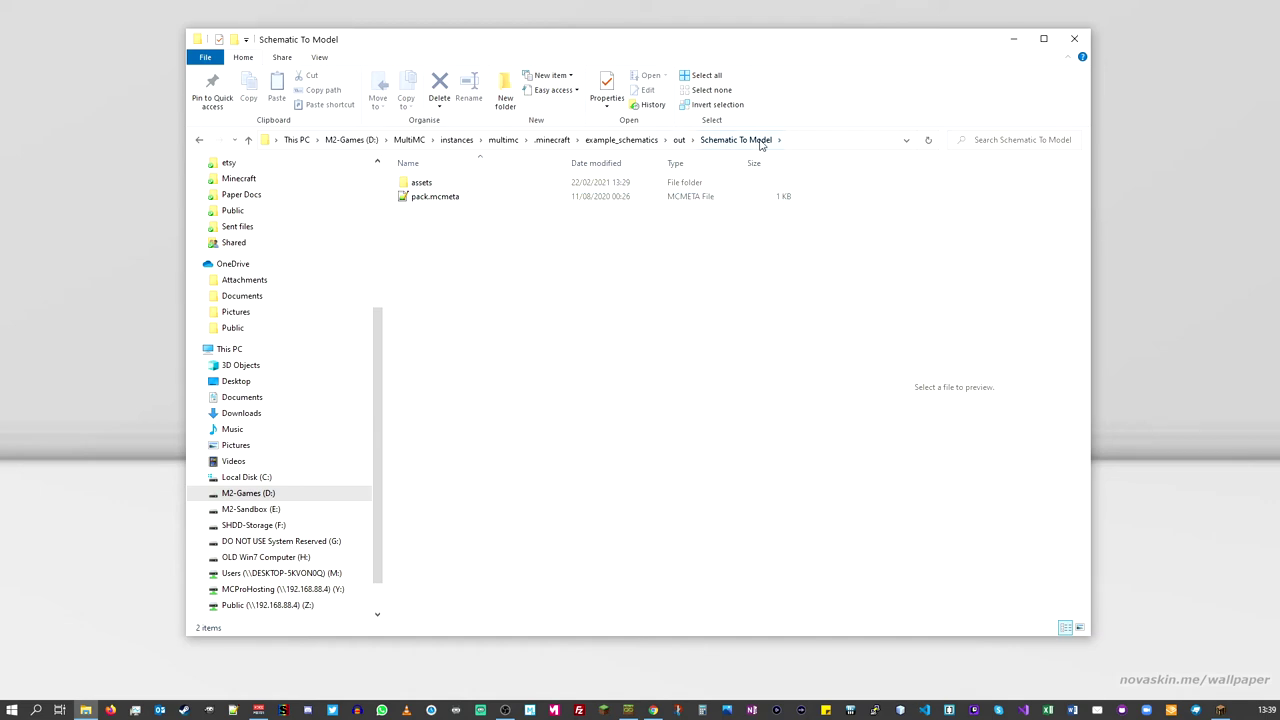
Step: Compress the assets folder and pack.mcmeta into a zipped folder named pack.zip
{"action": "left_click", "coordinate": [421, 184]}
{"action": "left_click", "coordinate": [417, 201], "text": "shift"}
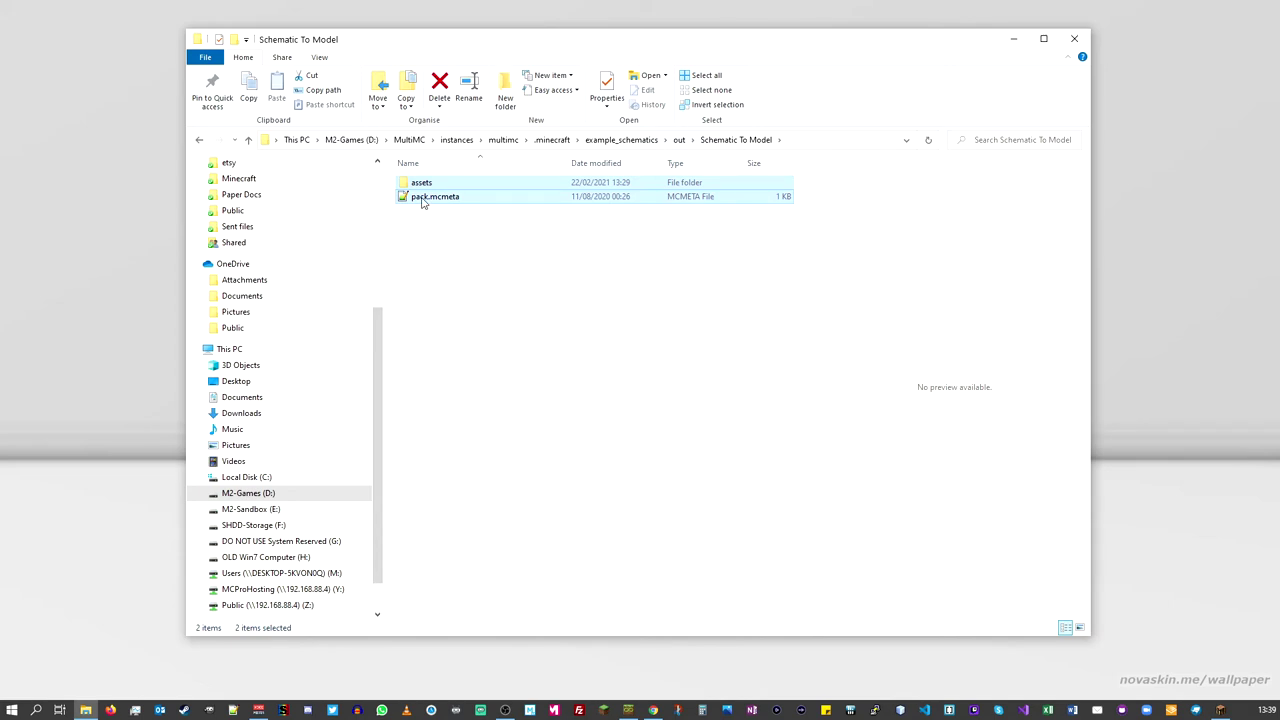
{"action": "right_click", "coordinate": [421, 198]}
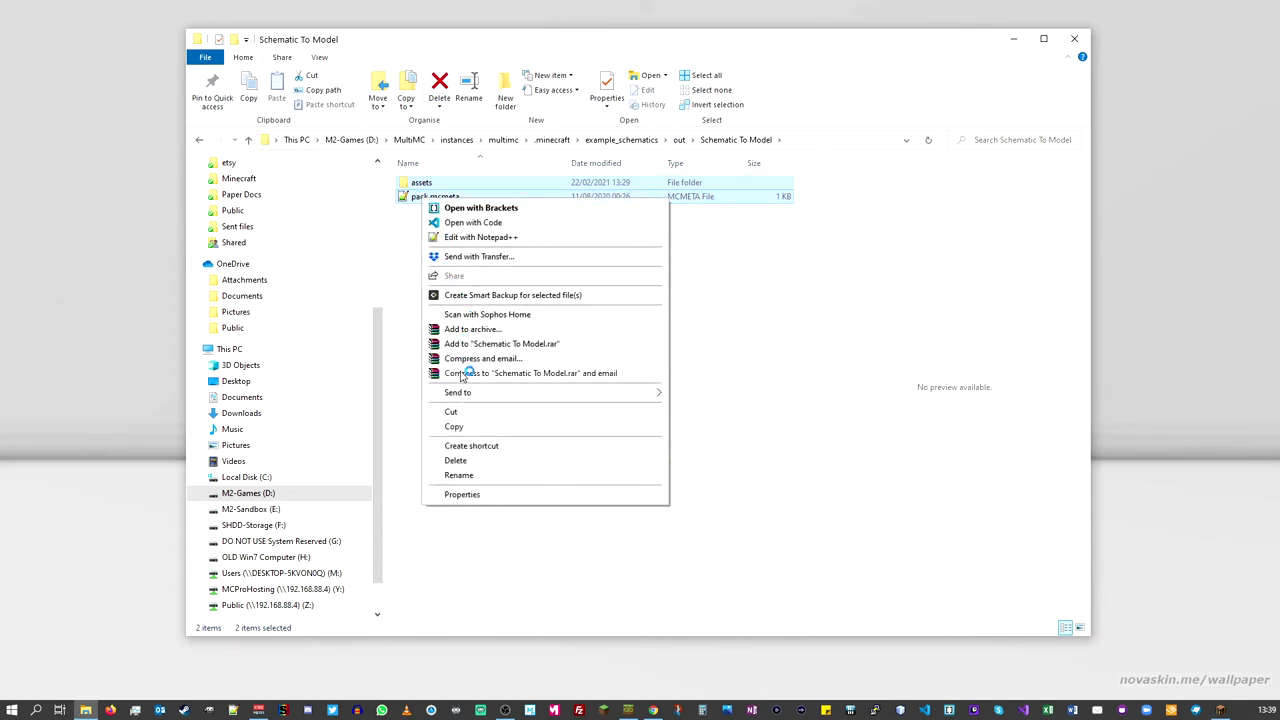
{"action": "mouse_move", "coordinate": [478, 393]}
{"action": "left_click", "coordinate": [714, 408]}
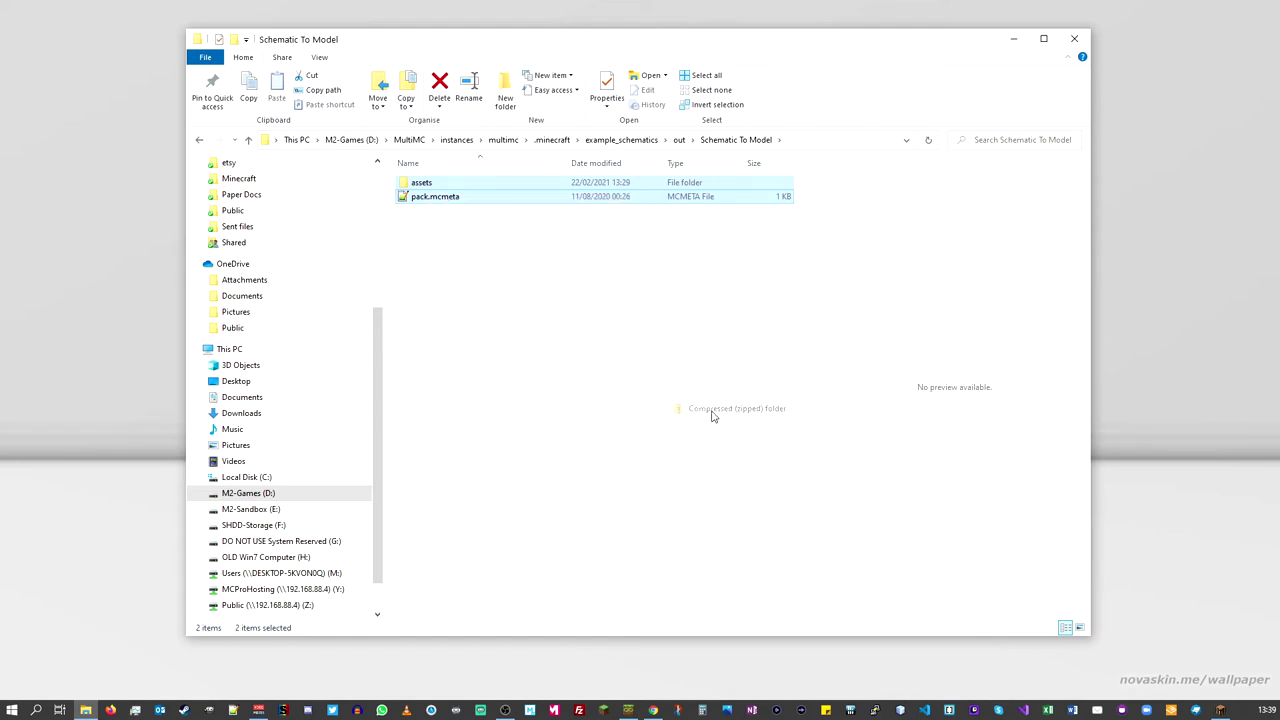
{"action": "left_click", "coordinate": [421, 233]}
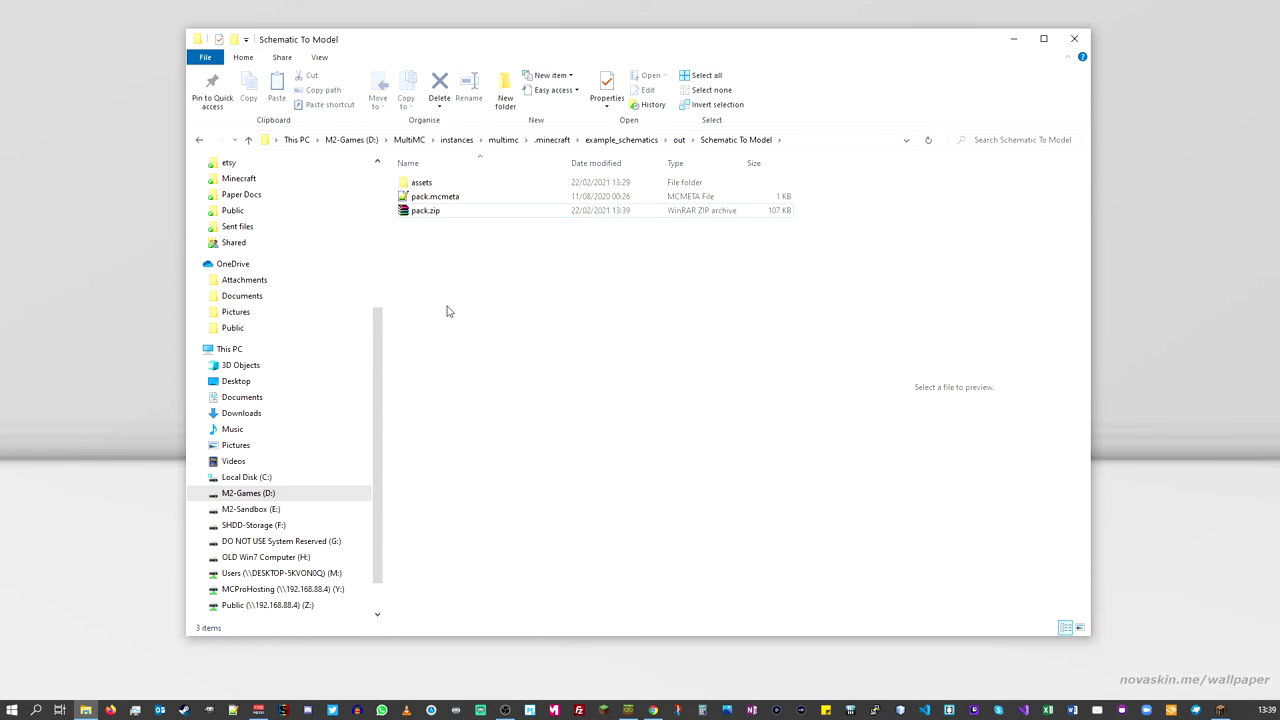
Step: Move the Explorer window left and bring Minecraft forward as a smaller window over it
{"action": "right_click", "coordinate": [418, 217]}
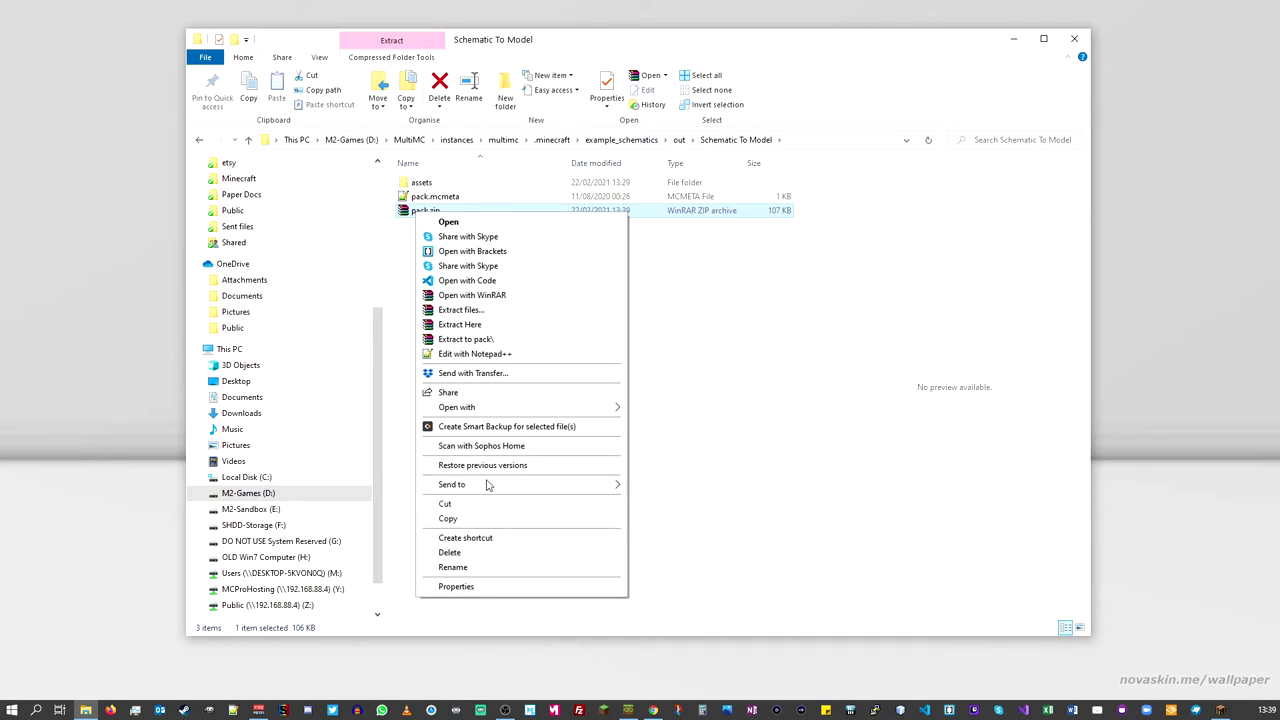
{"action": "left_click", "coordinate": [654, 271]}
{"action": "left_click_drag", "start_coordinate": [592, 40], "coordinate": [470, 34]}
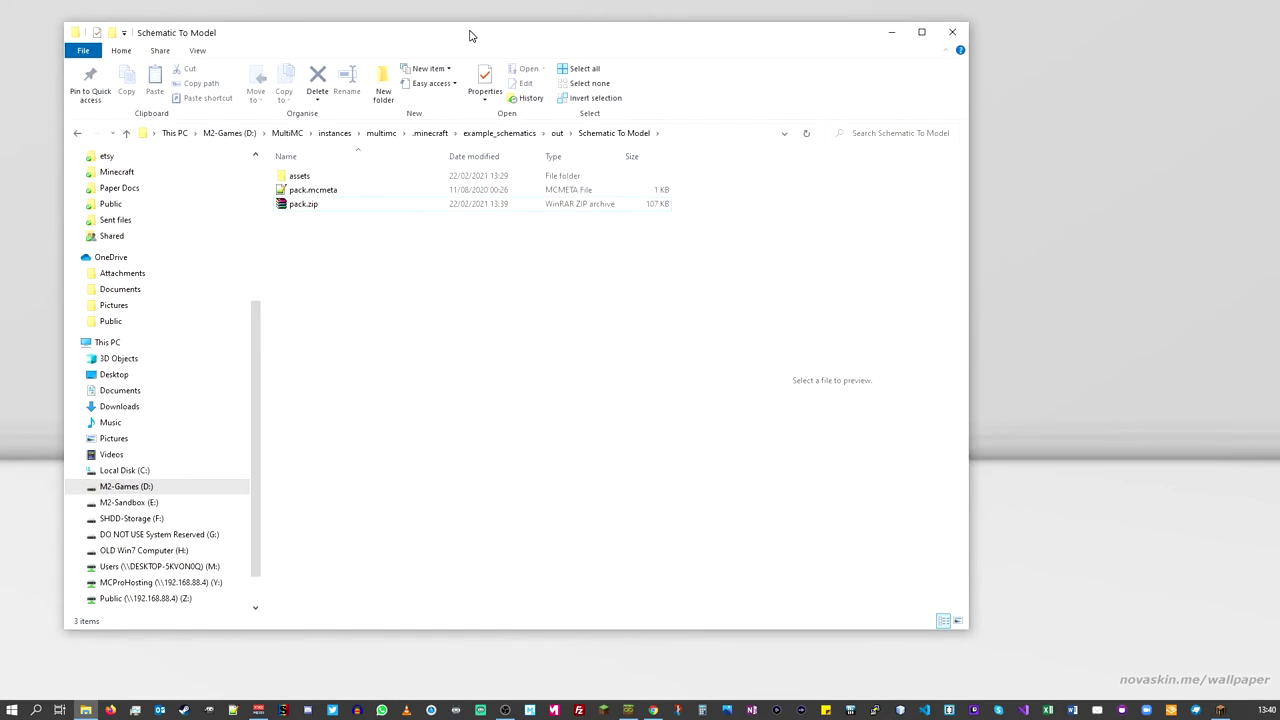
{"action": "left_click", "coordinate": [1220, 710]}
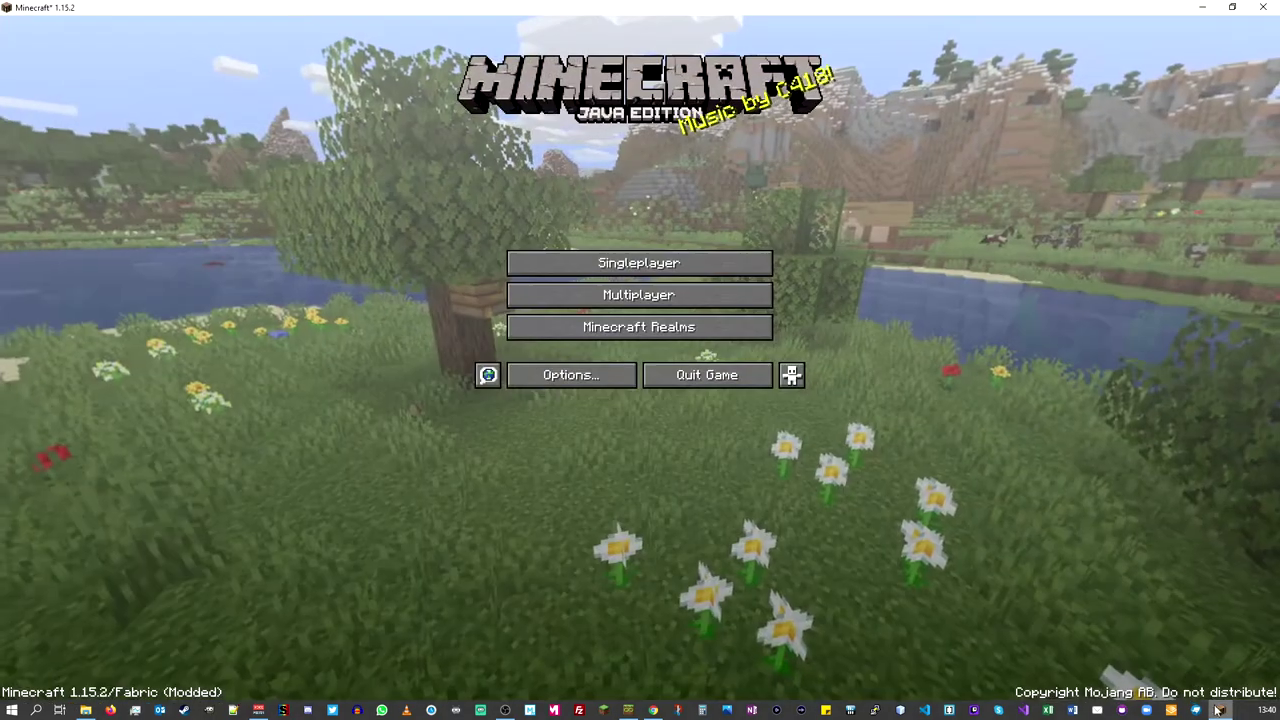
{"action": "left_click", "coordinate": [1236, 9]}
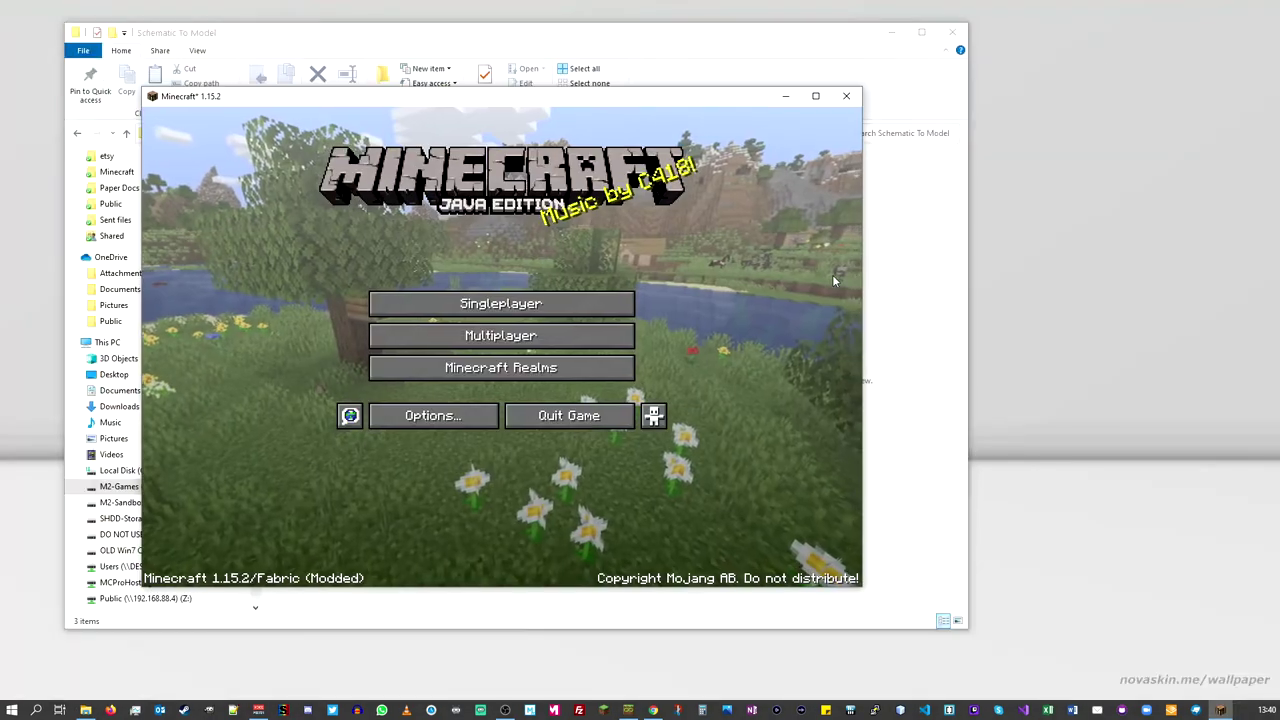
{"action": "left_click_drag", "start_coordinate": [389, 100], "coordinate": [666, 137]}
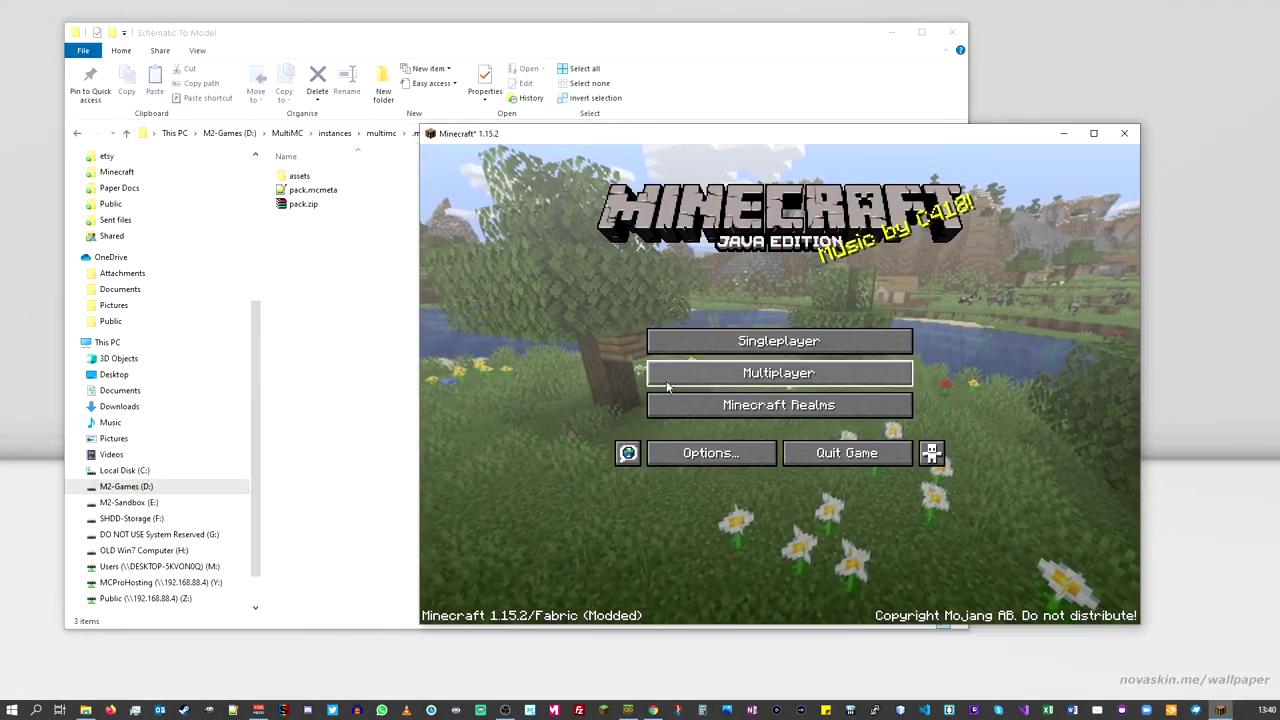
Step: Remove Colour Palette RP.zip under Options > Resource Packs and open the resourcepacks folder
{"action": "left_click", "coordinate": [729, 451]}
{"action": "left_click", "coordinate": [697, 393]}
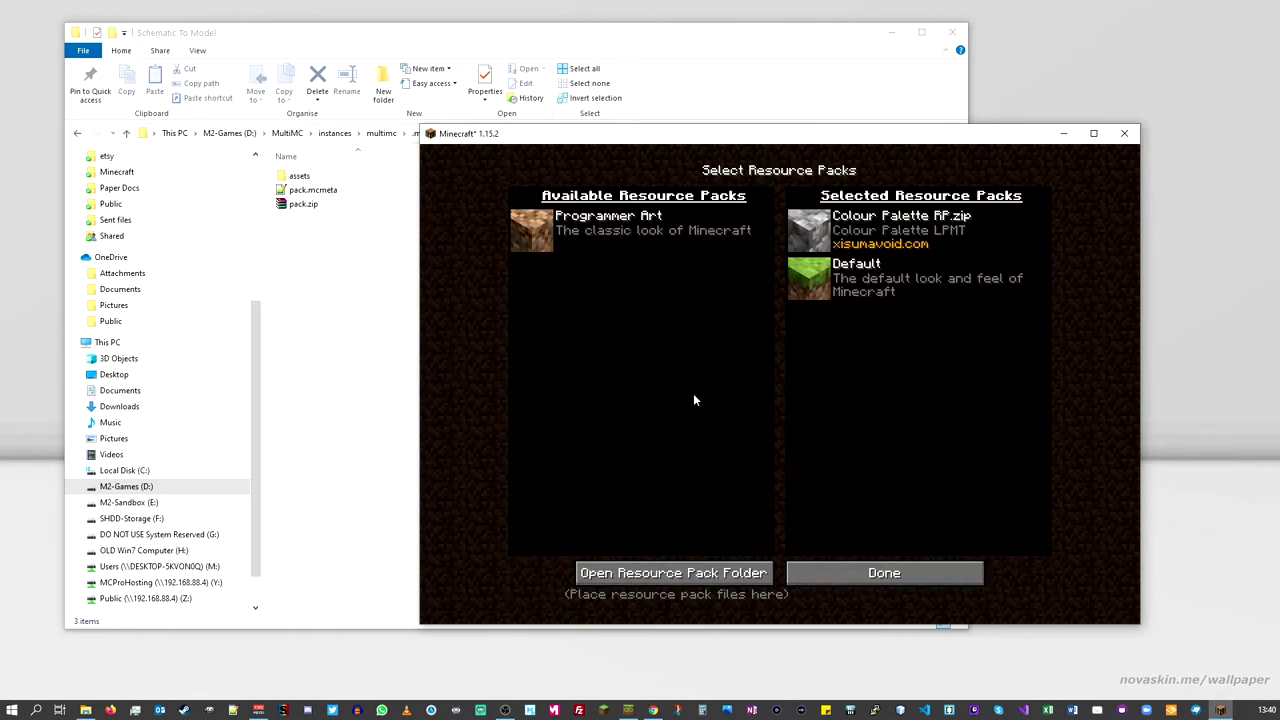
{"action": "mouse_move", "coordinate": [814, 236]}
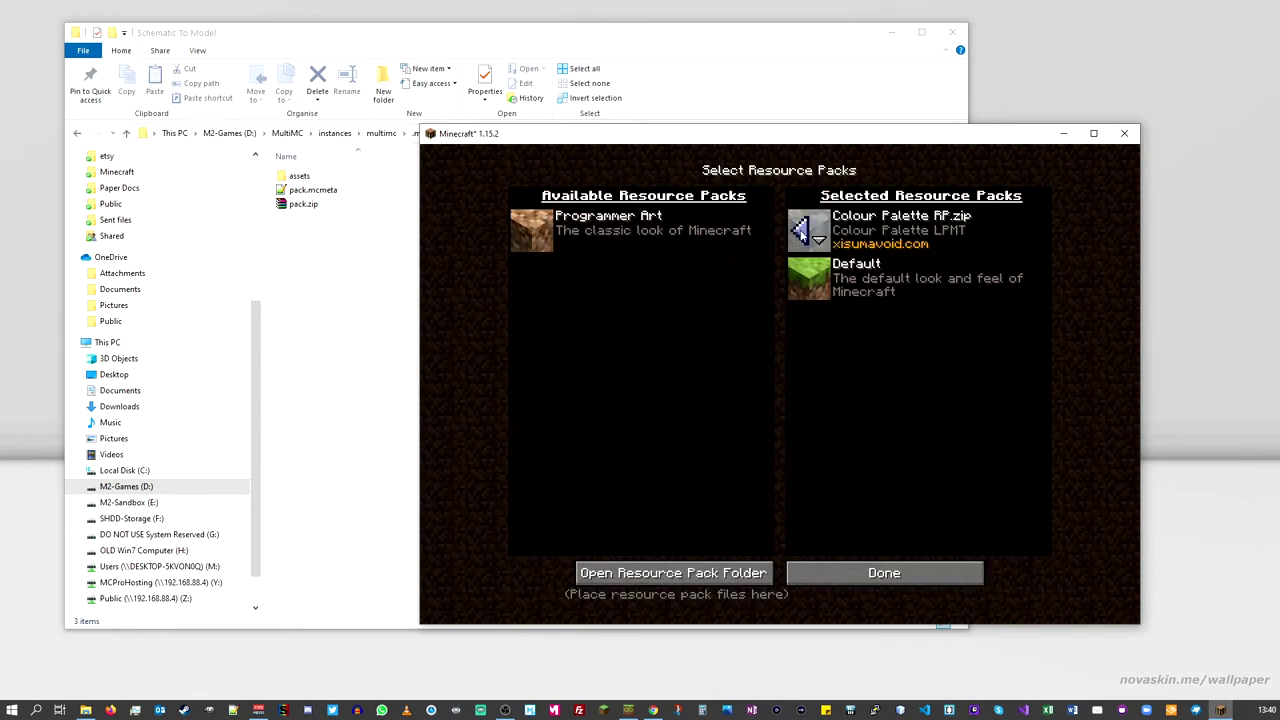
{"action": "left_click", "coordinate": [801, 232]}
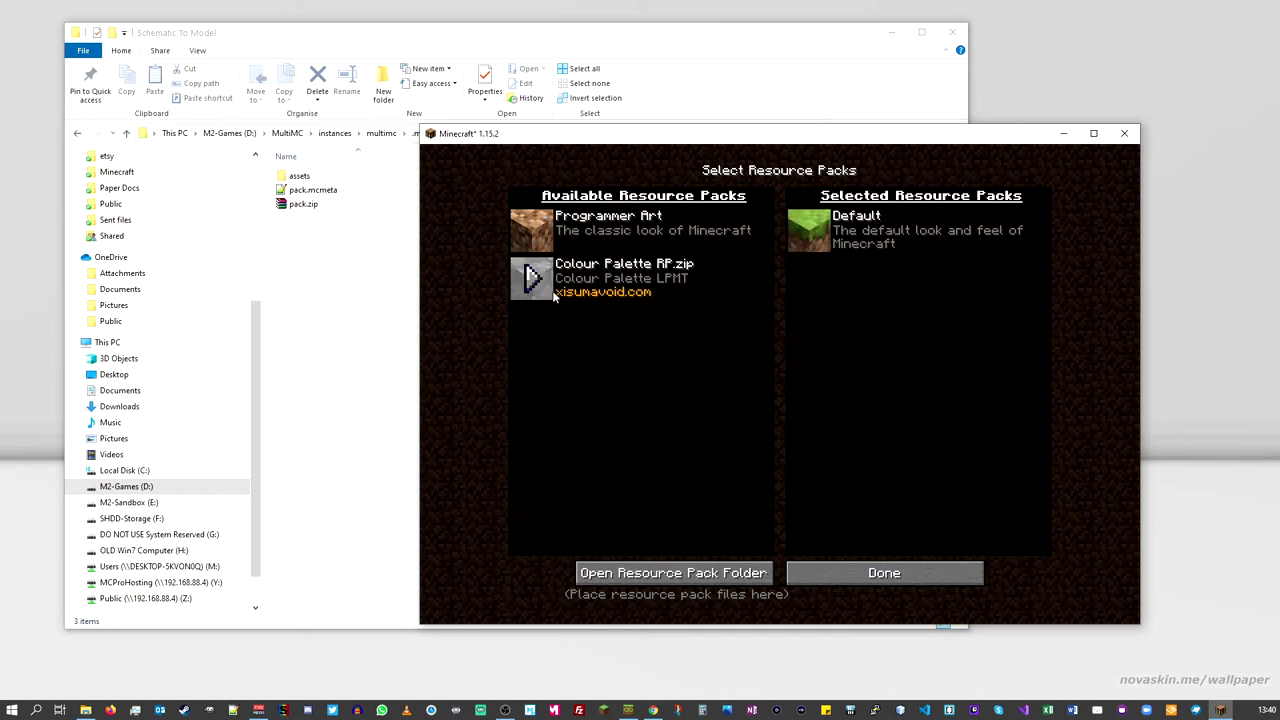
{"action": "left_click", "coordinate": [703, 573]}
{"action": "left_click_drag", "start_coordinate": [503, 50], "coordinate": [692, 67]}
Step: Copy pack.zip from Schematic To Model and paste it into the resourcepacks folder
{"action": "left_click", "coordinate": [395, 39]}
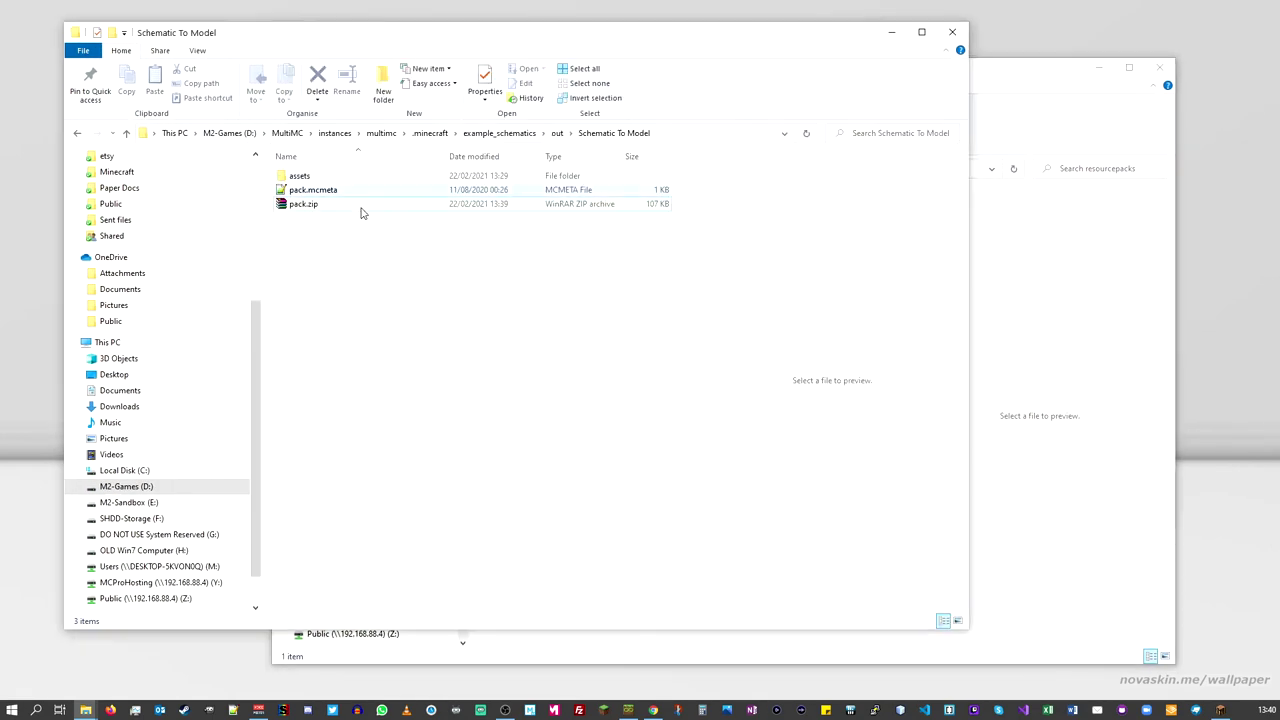
{"action": "right_click", "coordinate": [301, 208]}
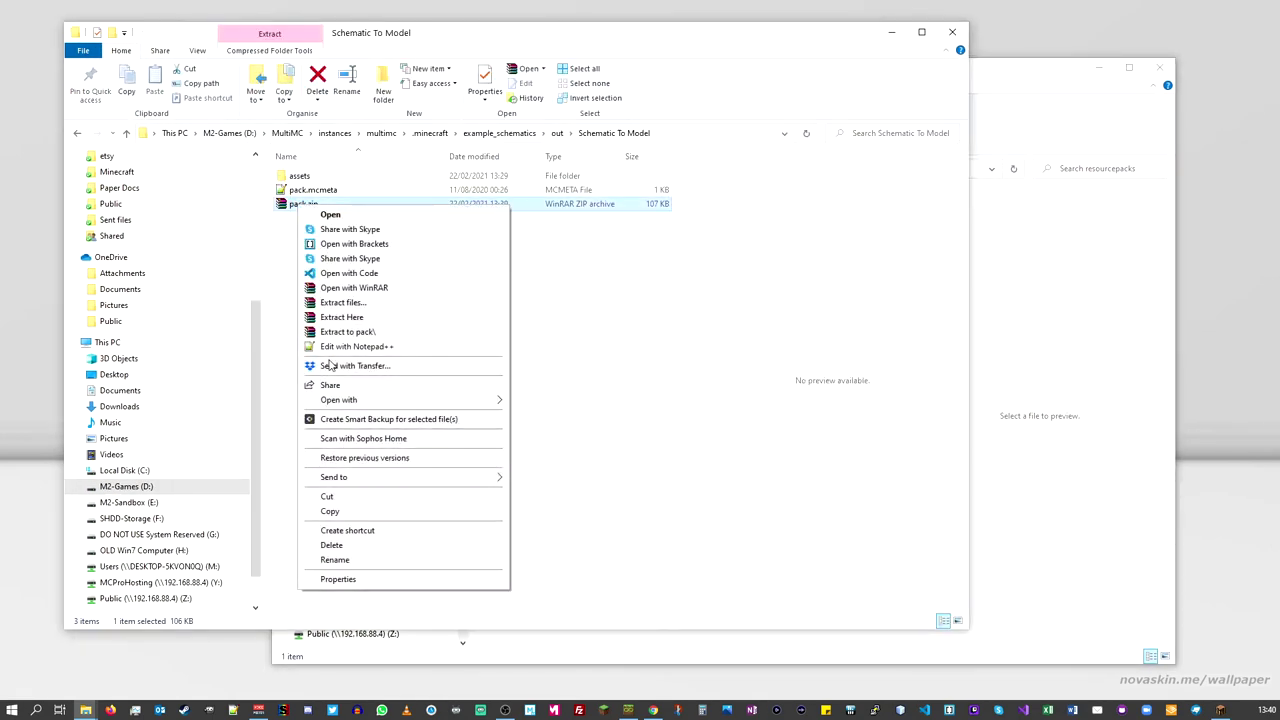
{"action": "left_click", "coordinate": [333, 510]}
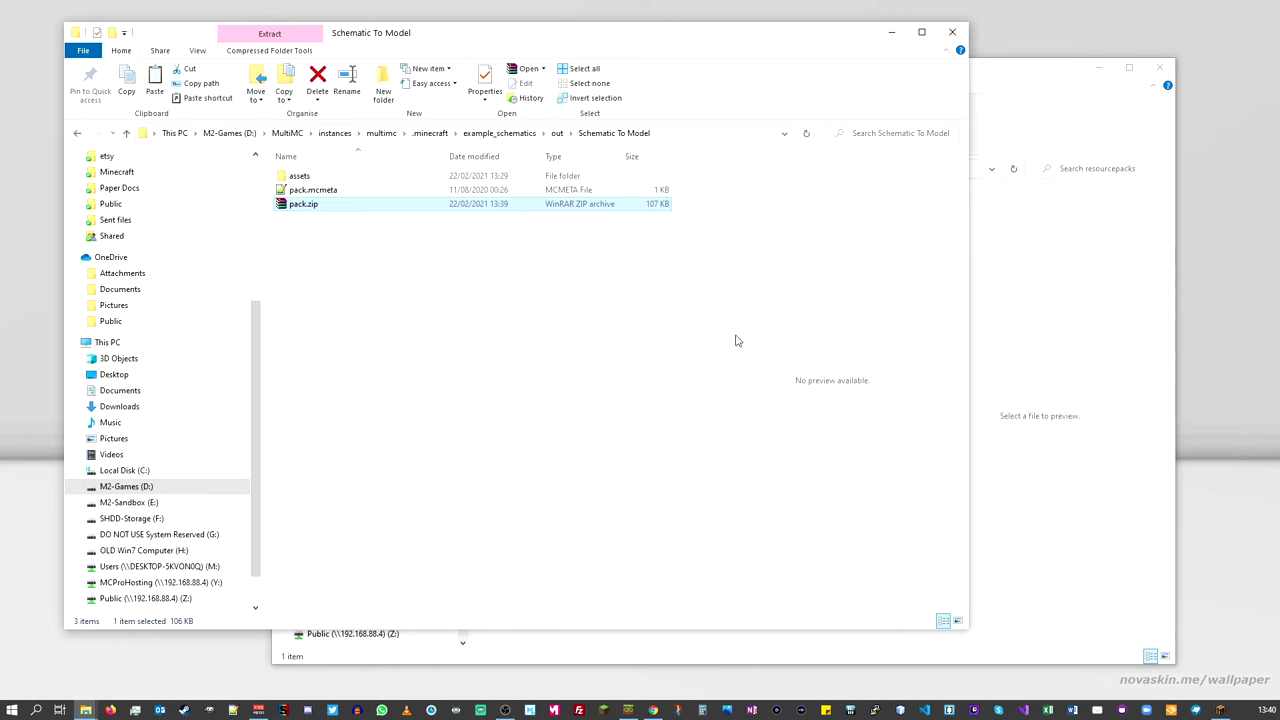
{"action": "left_click", "coordinate": [1040, 106]}
{"action": "right_click", "coordinate": [521, 273]}
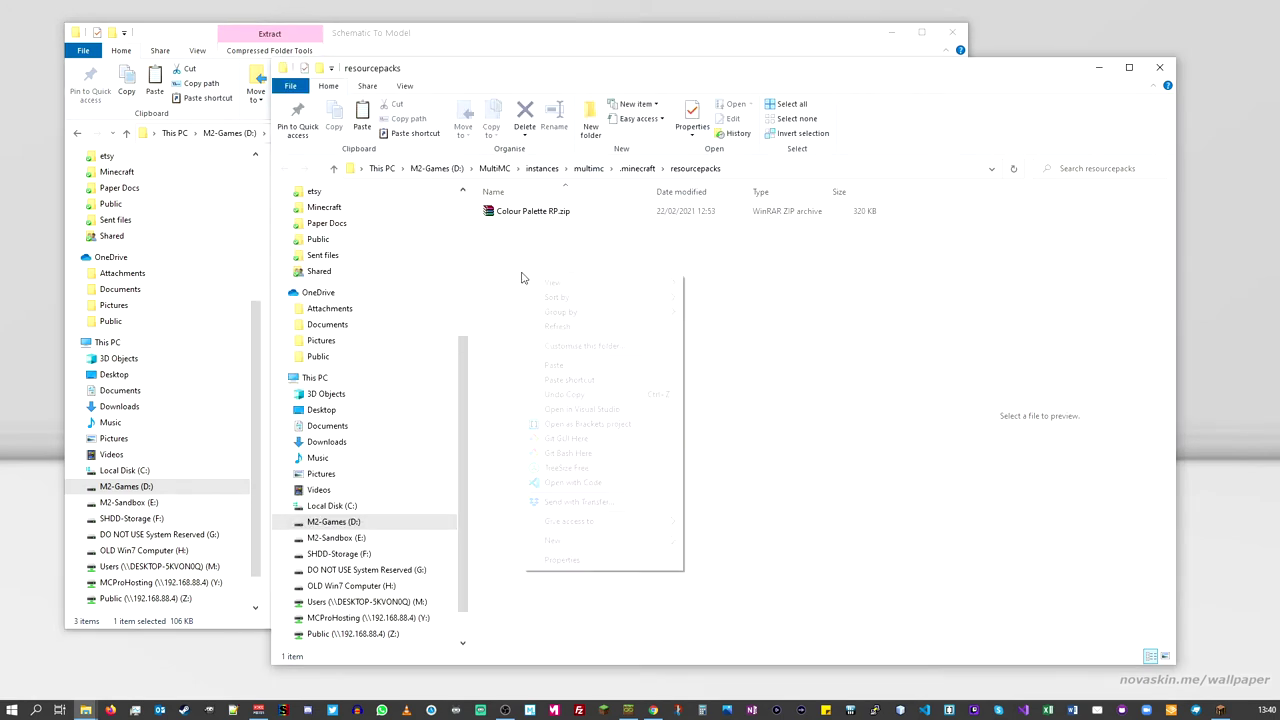
{"action": "left_click", "coordinate": [562, 367]}
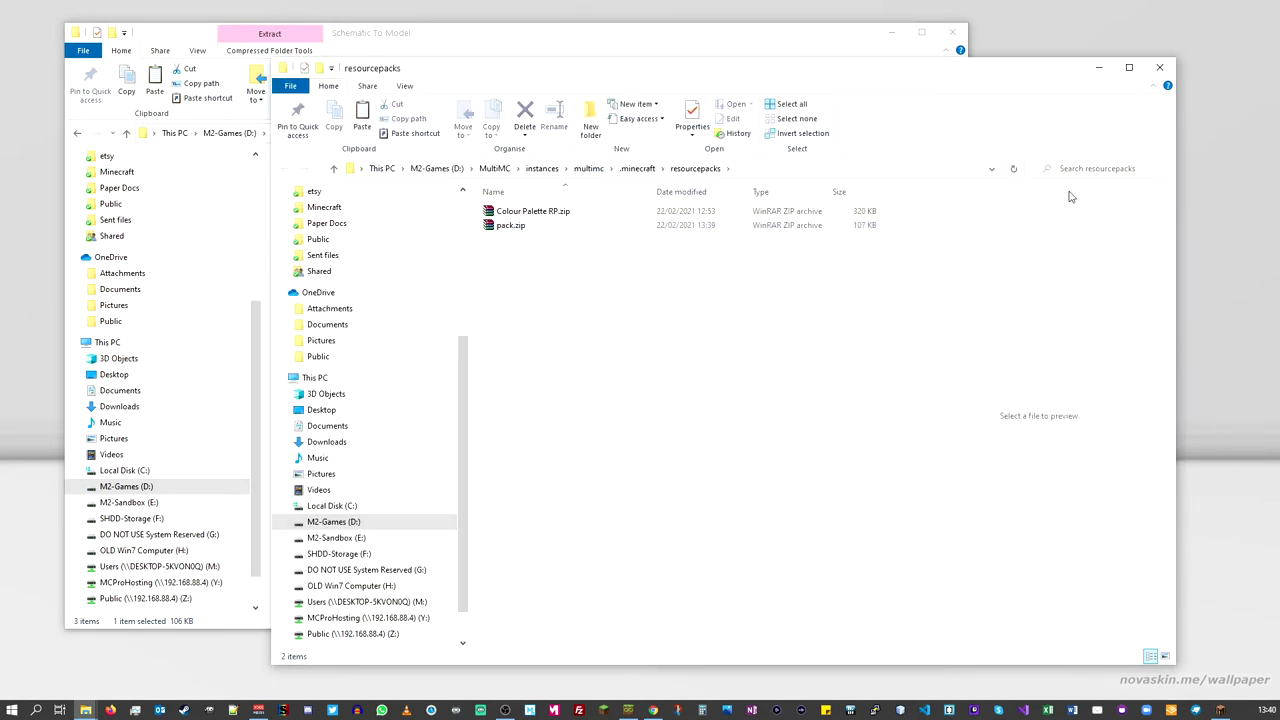
Step: Minimize both Explorer windows, reload packs, and enable pack.zip above Default in Resource Packs
{"action": "left_click", "coordinate": [1097, 68]}
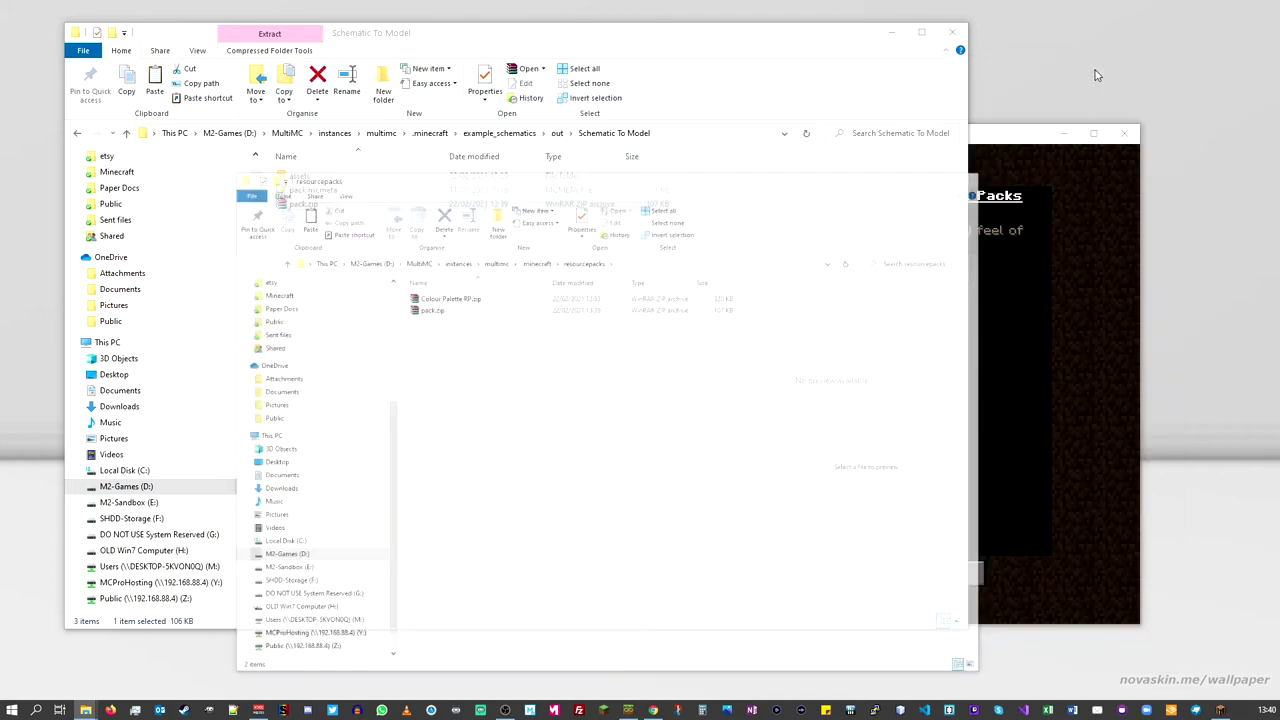
{"action": "left_click", "coordinate": [892, 32]}
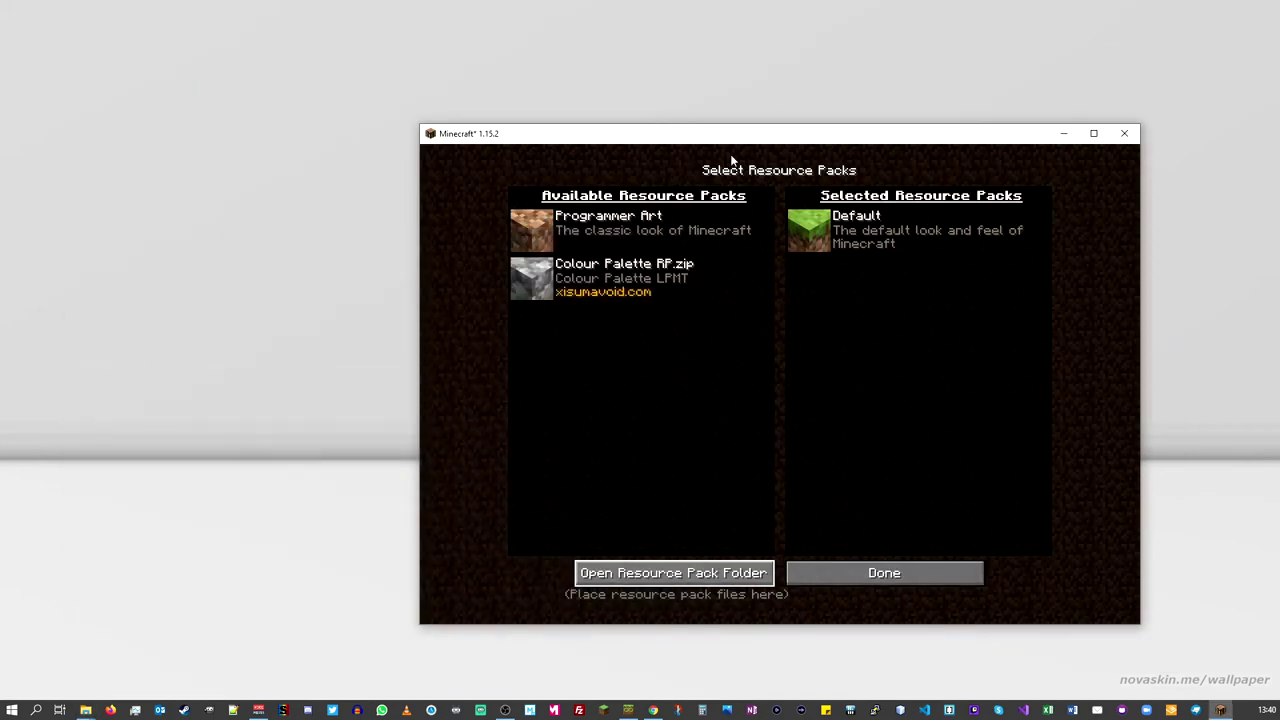
{"action": "left_click", "coordinate": [866, 576]}
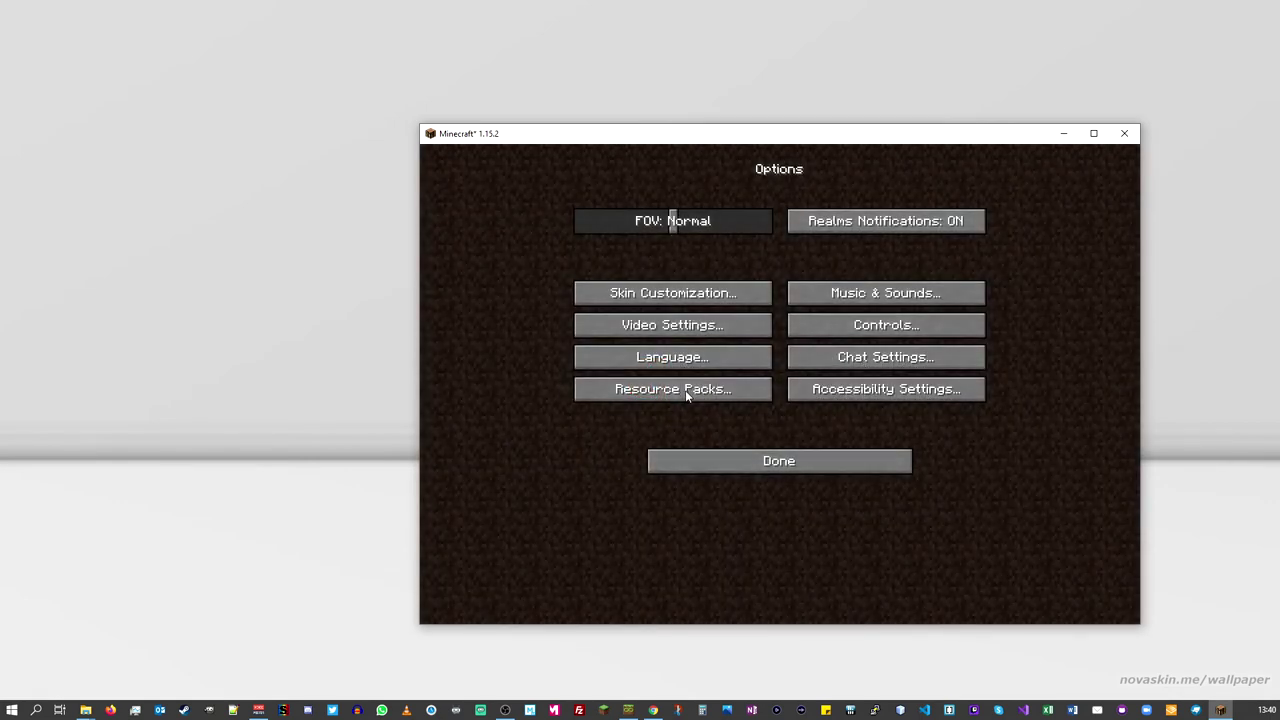
{"action": "left_click", "coordinate": [685, 390]}
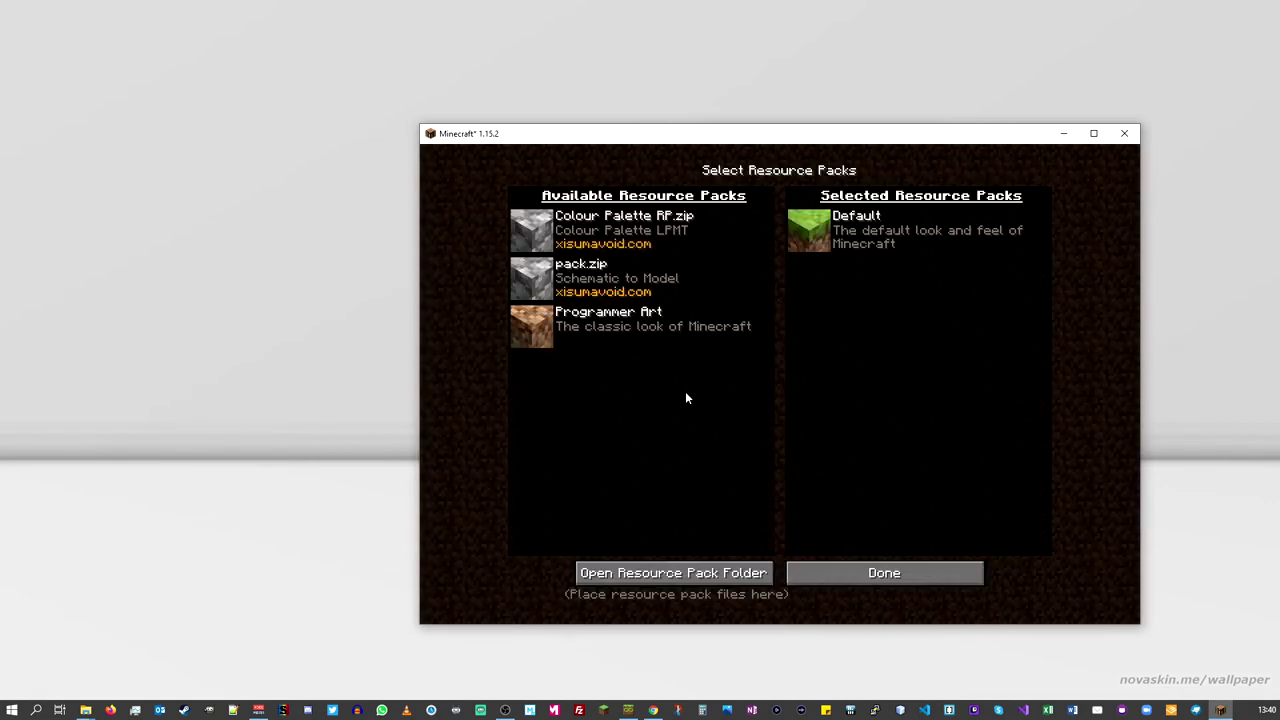
{"action": "left_click", "coordinate": [532, 278]}
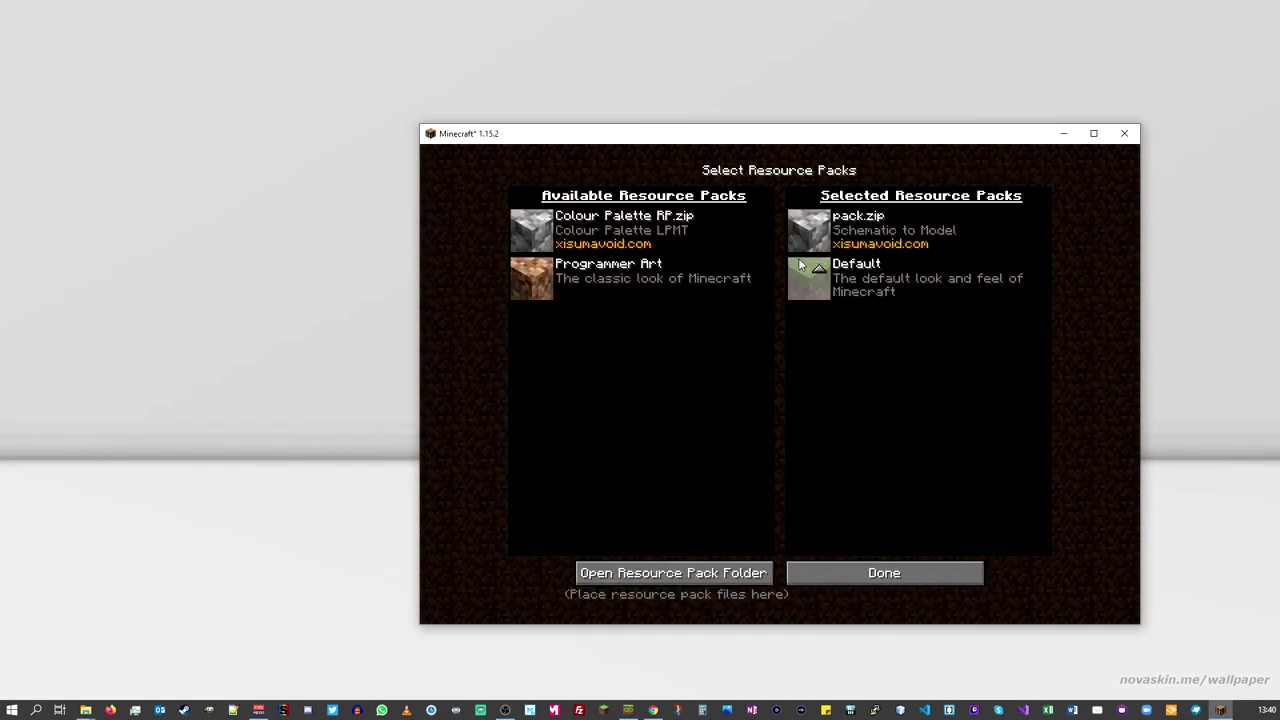
{"action": "left_click", "coordinate": [898, 580]}
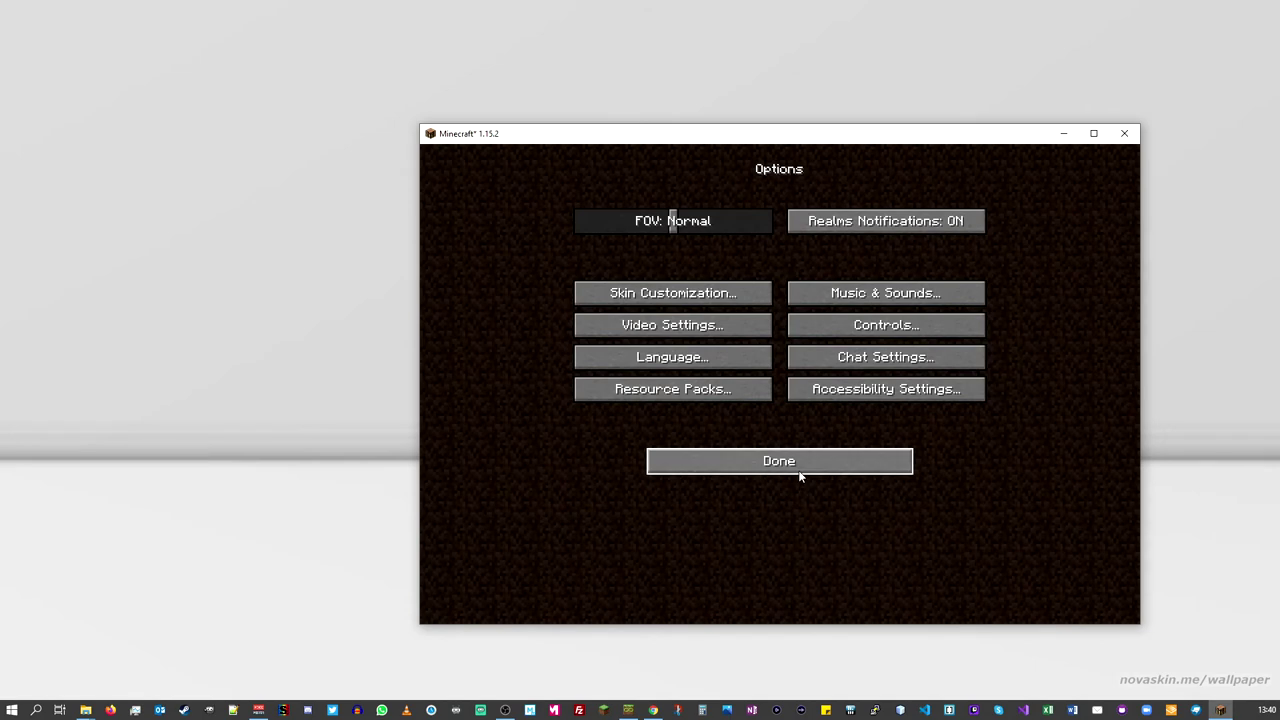
{"action": "left_click", "coordinate": [798, 472]}
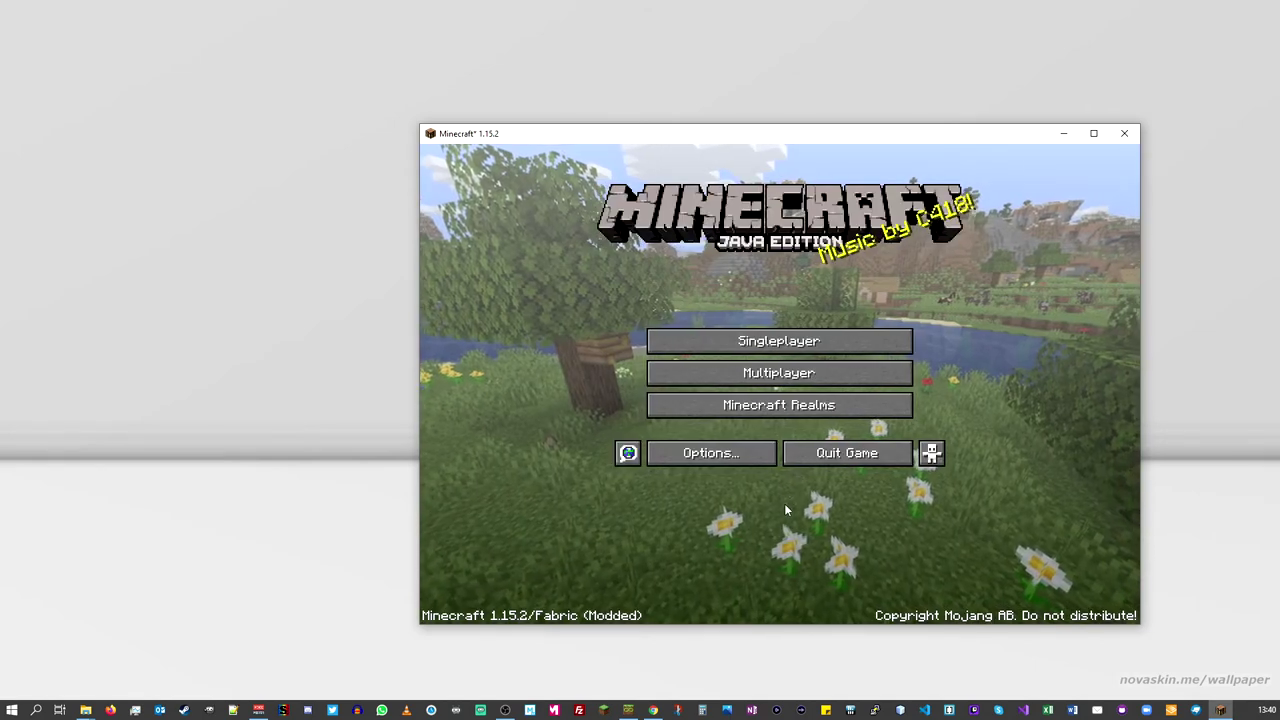
Step: Maximize Minecraft and create 'New World' in Creative mode with Allow Cheats ON
{"action": "left_click", "coordinate": [1094, 133]}
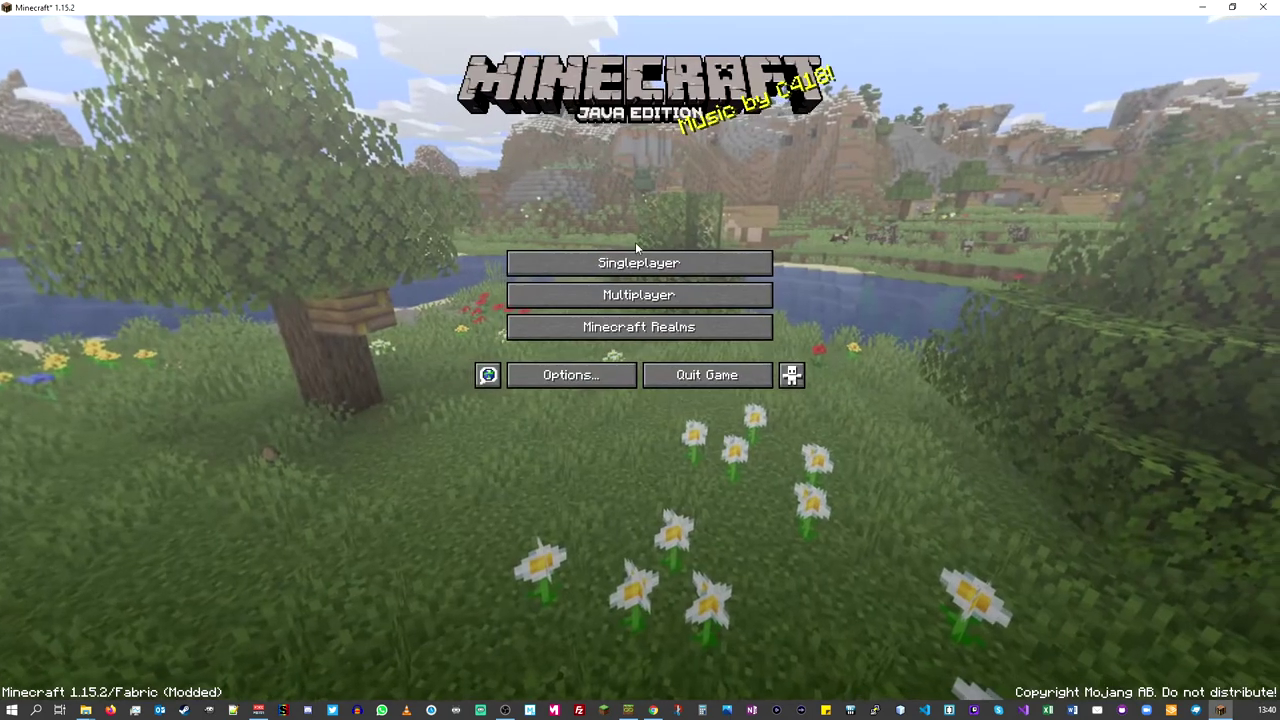
{"action": "left_click", "coordinate": [632, 262]}
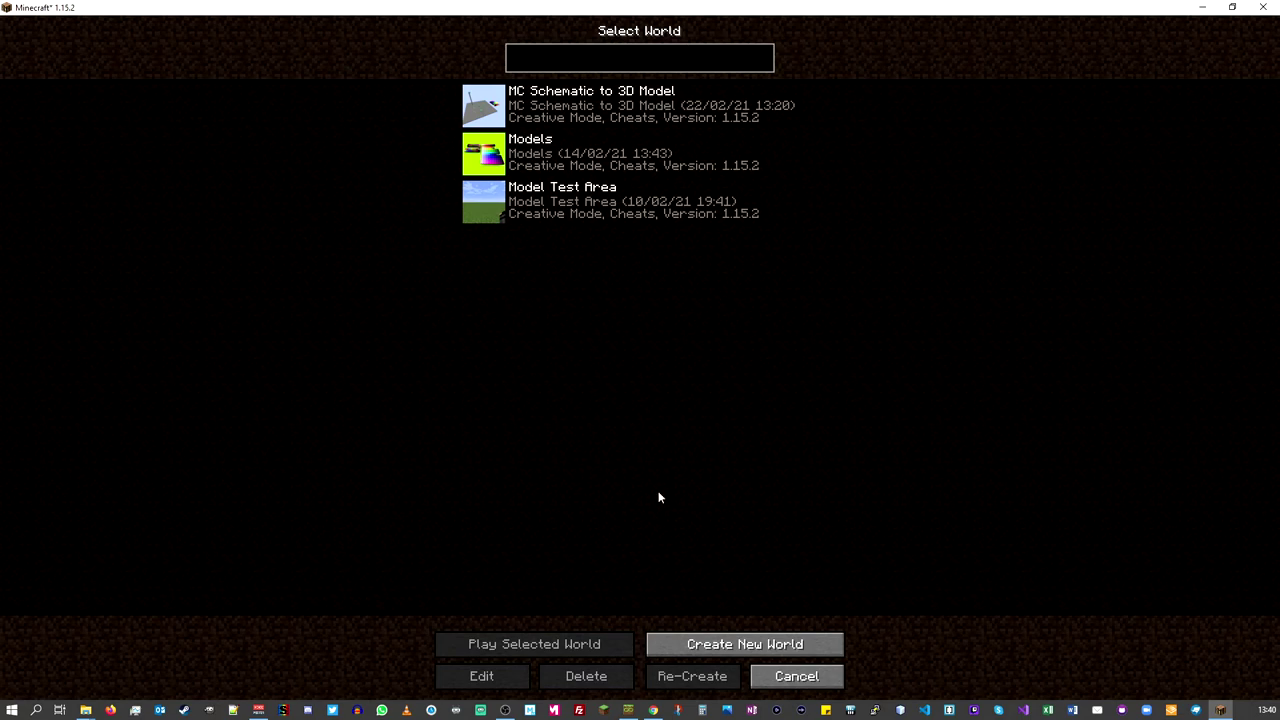
{"action": "left_click", "coordinate": [745, 644]}
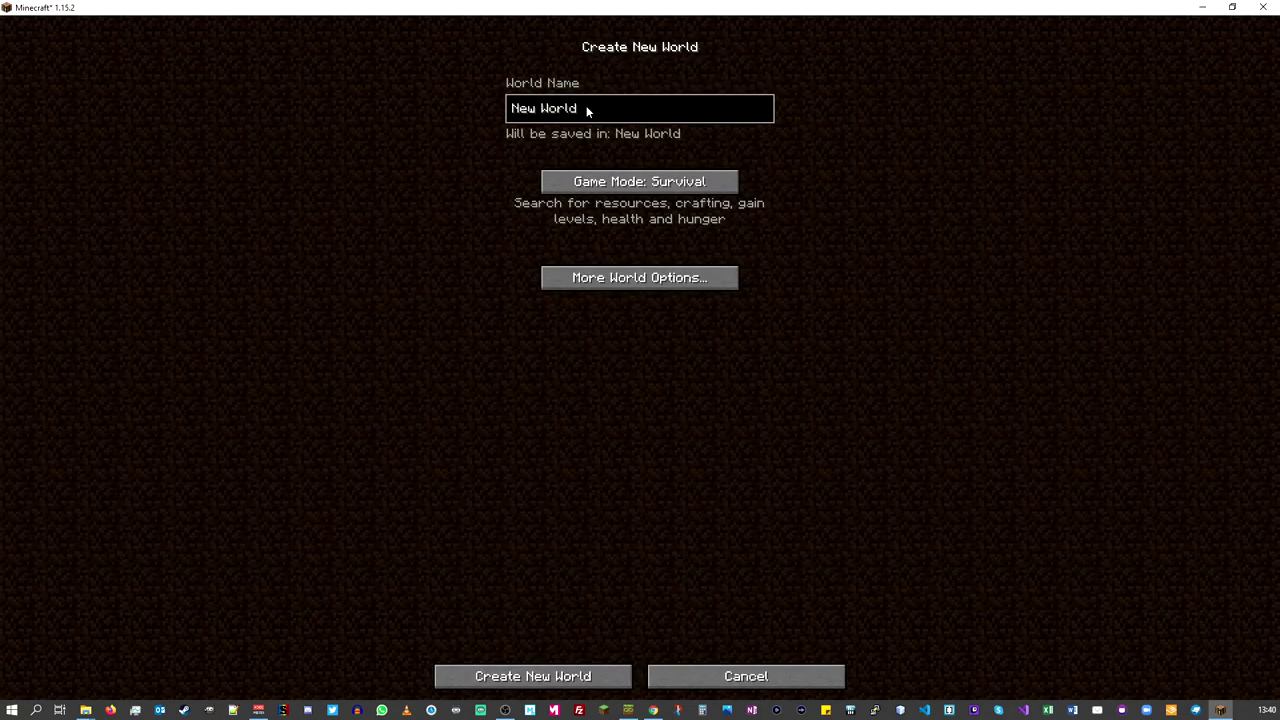
{"action": "left_click", "coordinate": [617, 188]}
{"action": "left_click", "coordinate": [618, 188]}
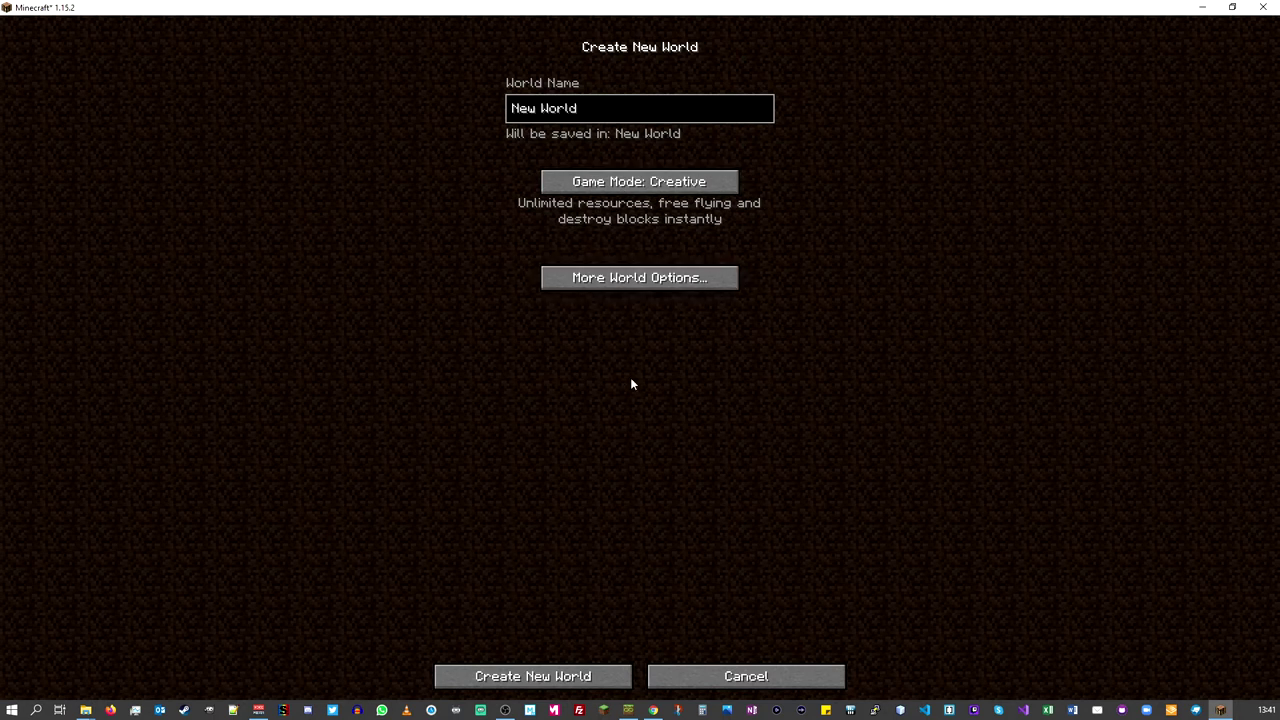
{"action": "left_click", "coordinate": [645, 280]}
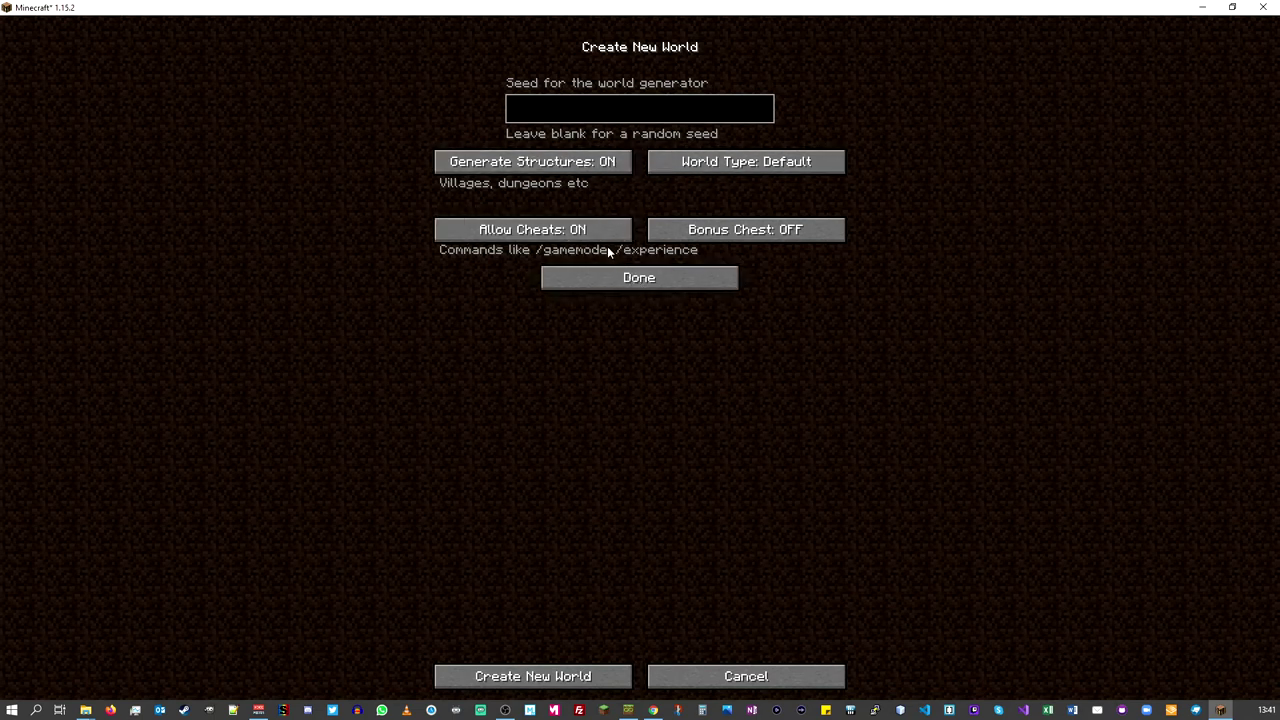
{"action": "left_click", "coordinate": [617, 281]}
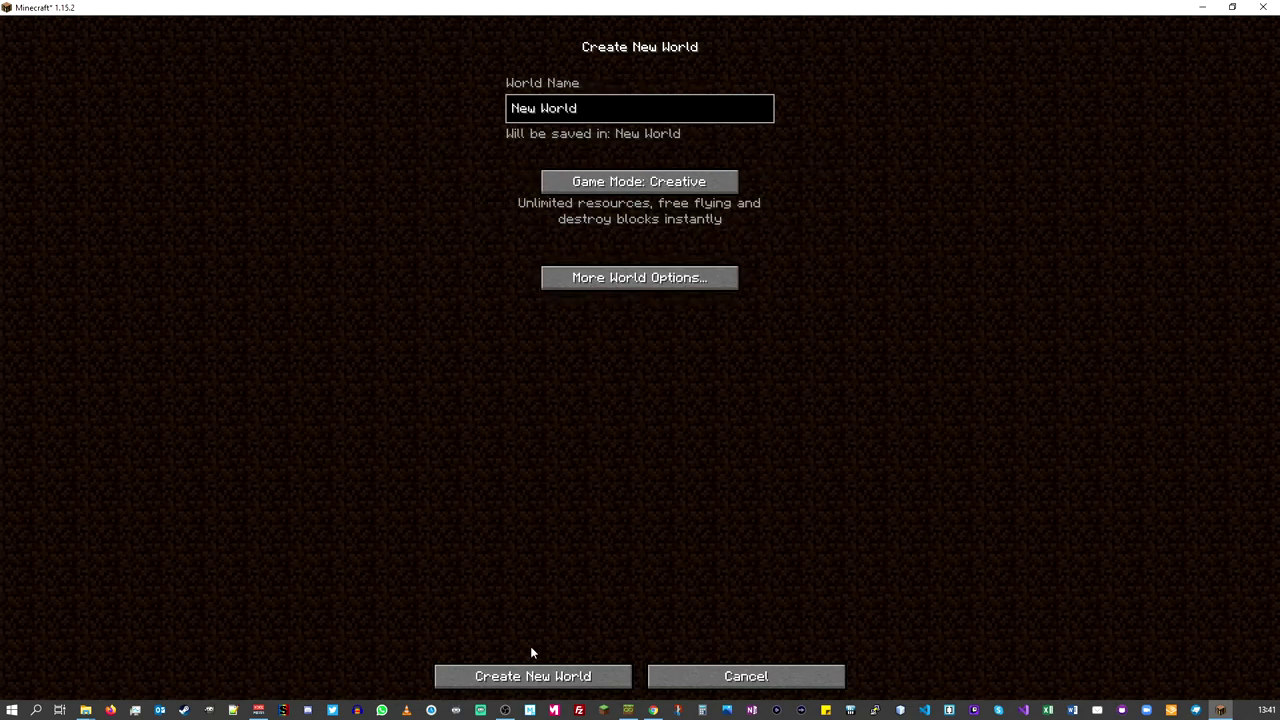
{"action": "left_click", "coordinate": [544, 675]}
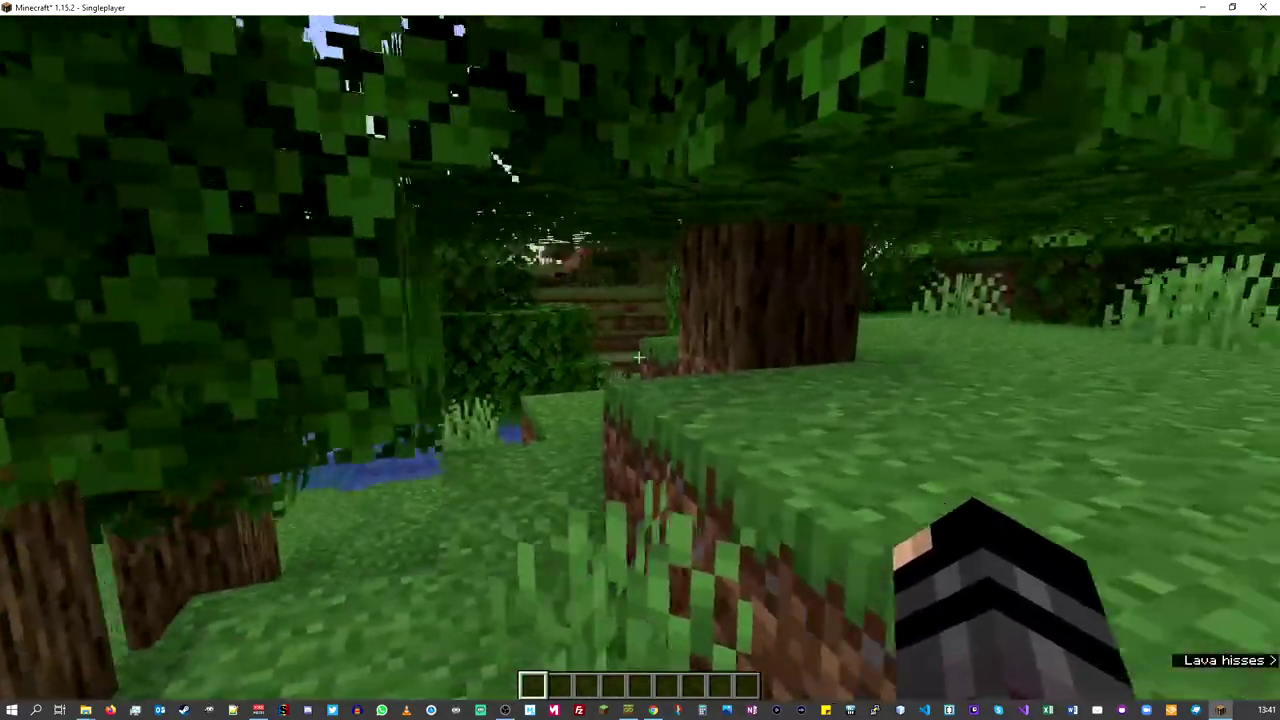
Step: Walk through the oak trees up to the raised grass blocks beside the pond
{"action": "key", "text": "w"}
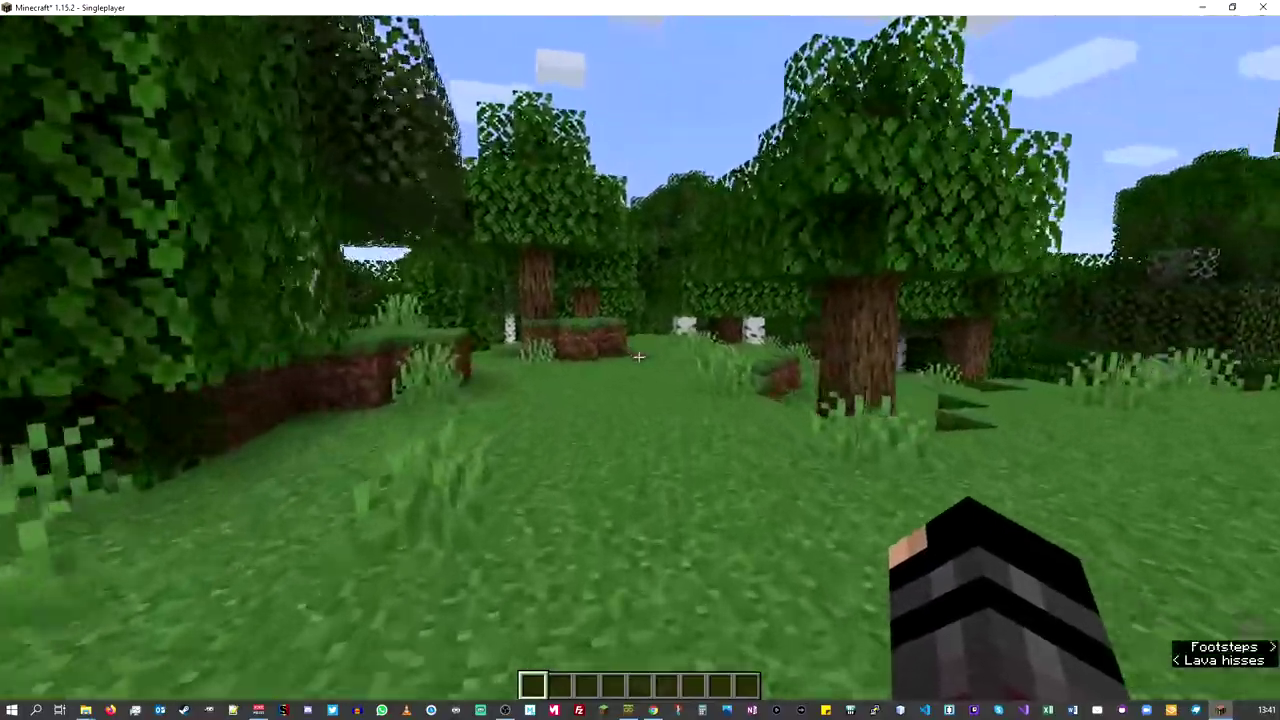
{"action": "key", "text": "w"}
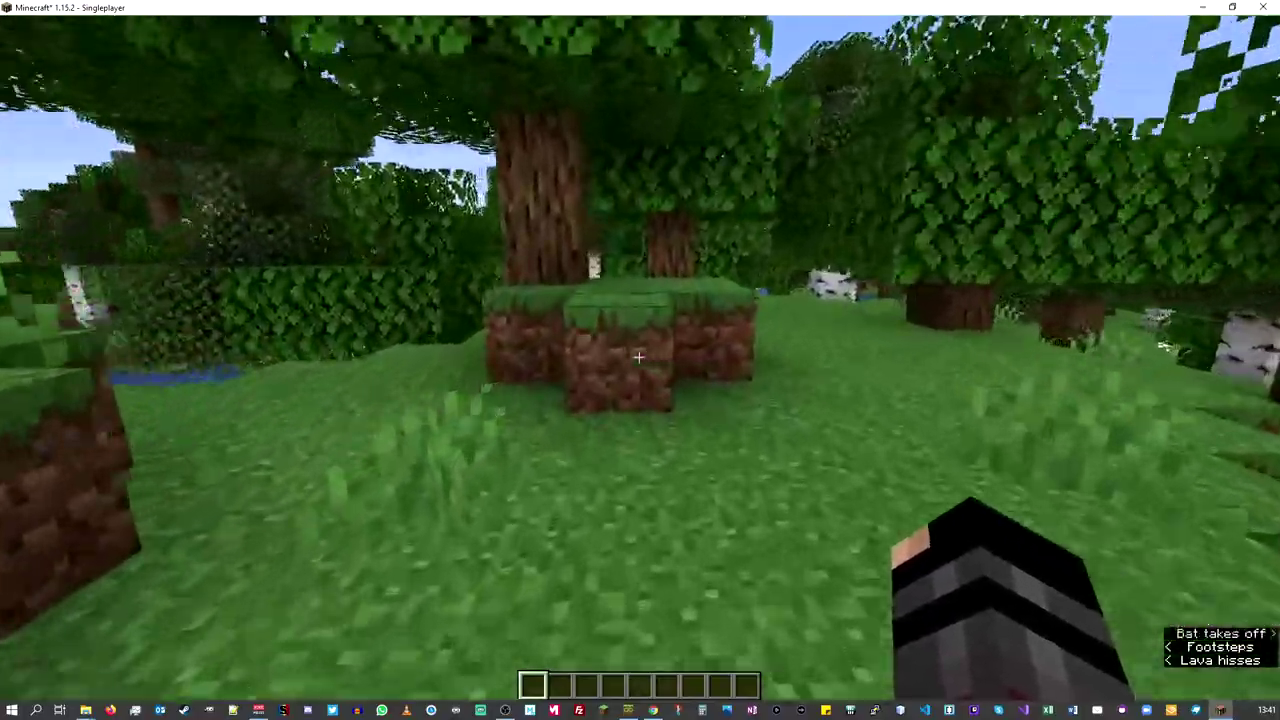
{"action": "key", "text": "s"}
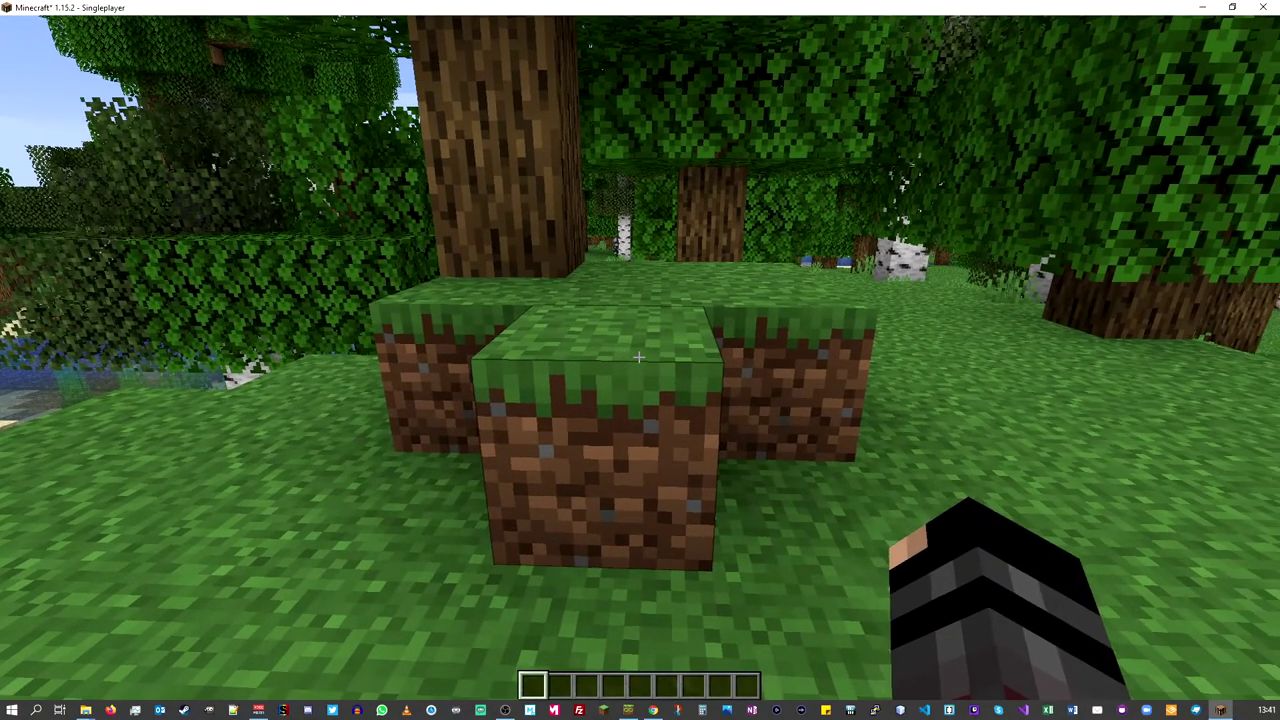
Step: Search 'sti' in the creative inventory and put a stick in hotbar slot 1
{"action": "key", "text": "e"}
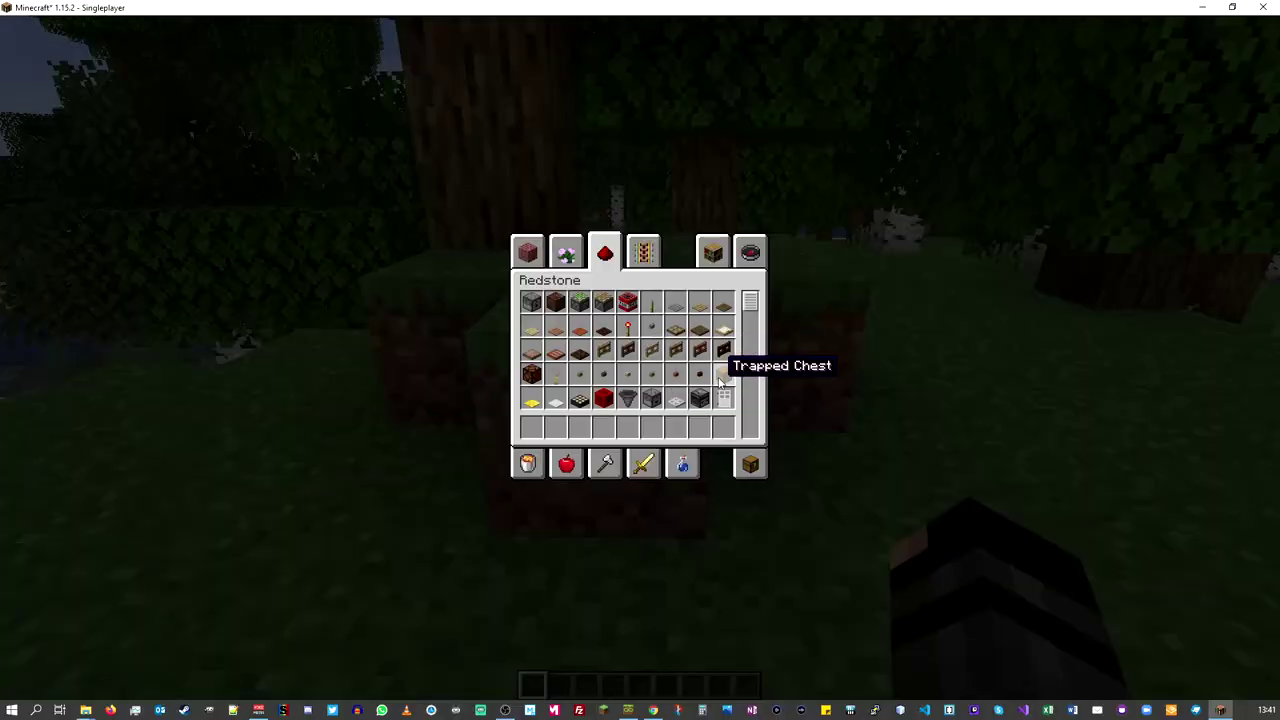
{"action": "left_click", "coordinate": [751, 254]}
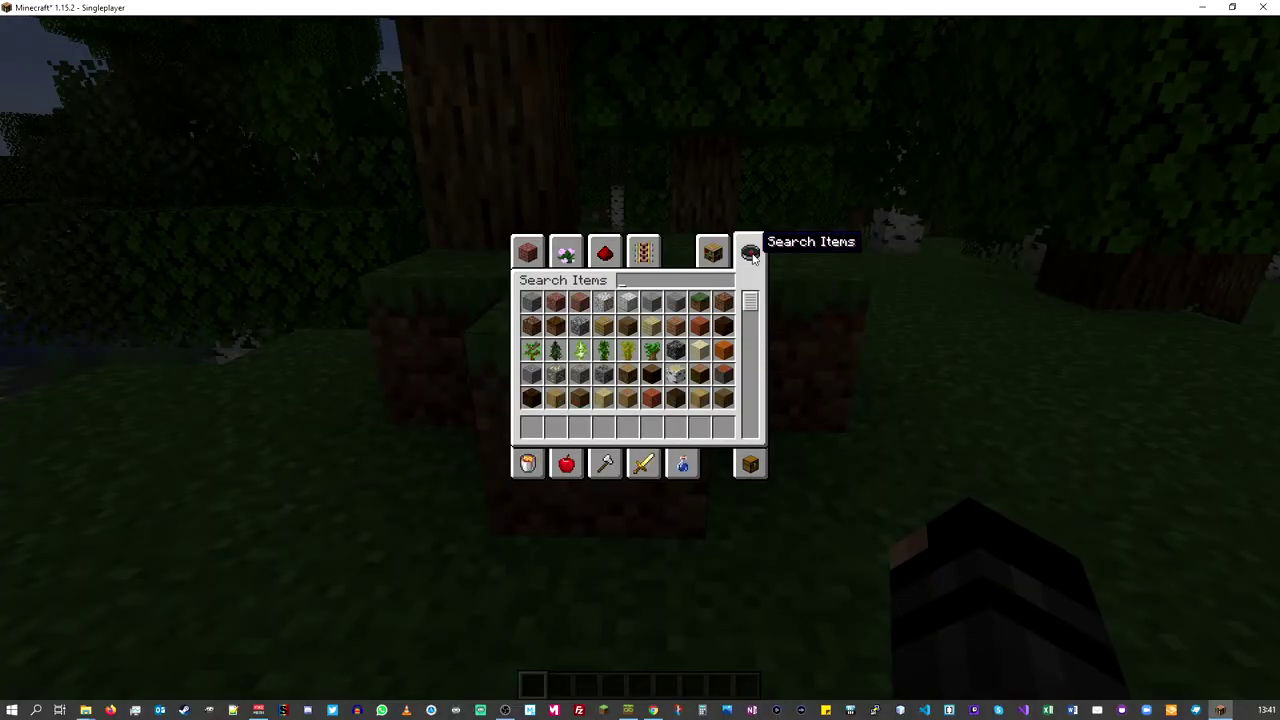
{"action": "type", "text": "sti"}
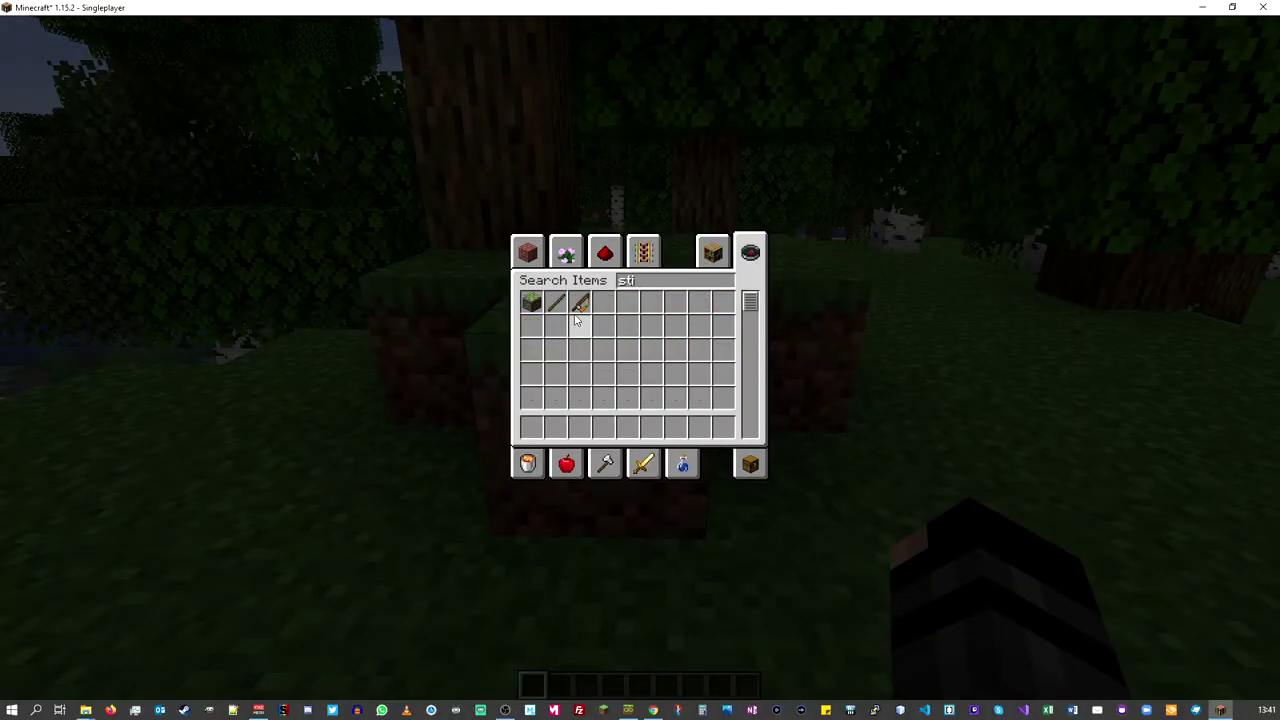
{"action": "left_click", "coordinate": [531, 425]}
{"action": "key", "text": "Escape"}
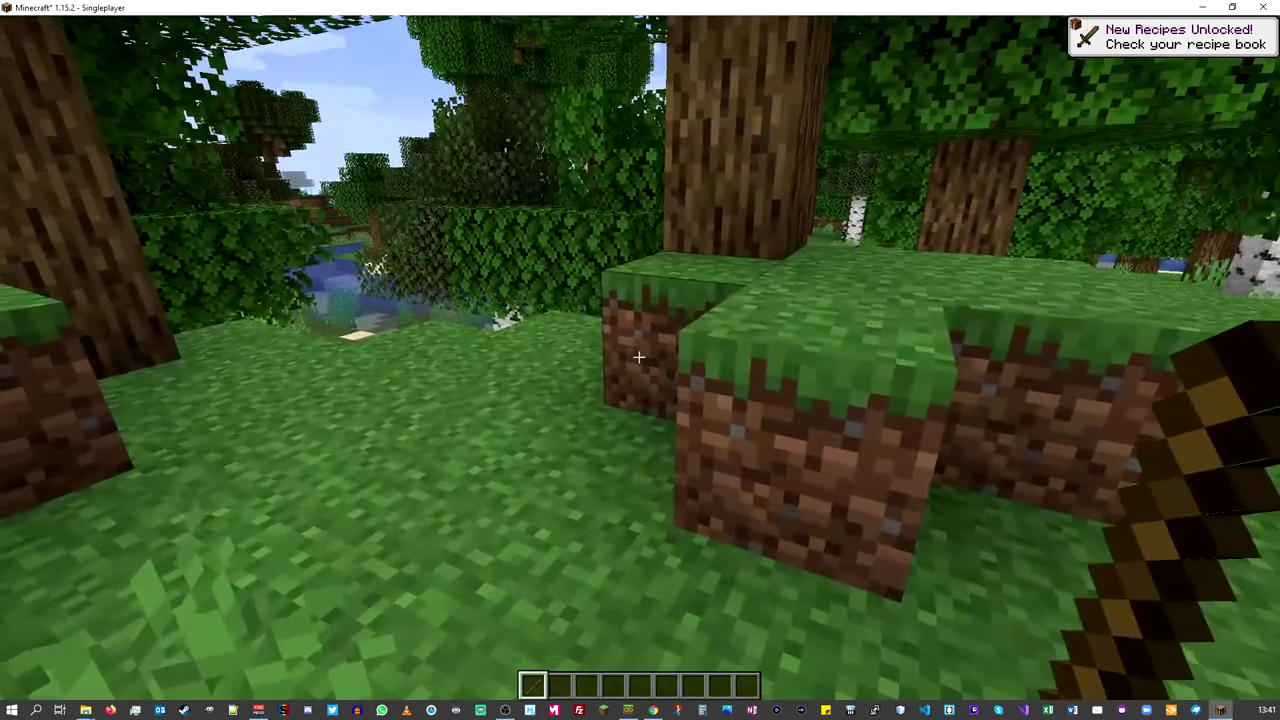
{"action": "scroll", "coordinate": [638, 357], "scroll_direction": "down", "scroll_amount": 1}
{"action": "scroll", "coordinate": [638, 357], "scroll_direction": "up", "scroll_amount": 1}
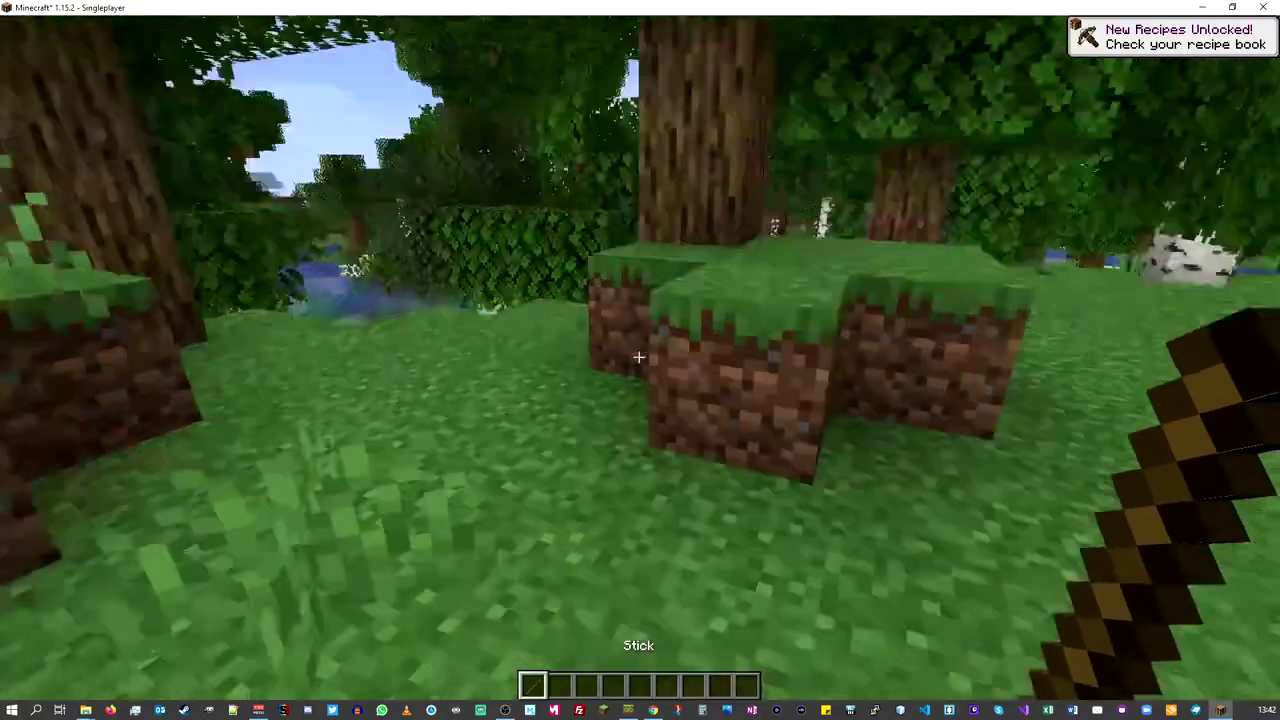
Step: Search 'ite' and take an Item Frame into hotbar slot 2, holding it
{"action": "key", "text": "e"}
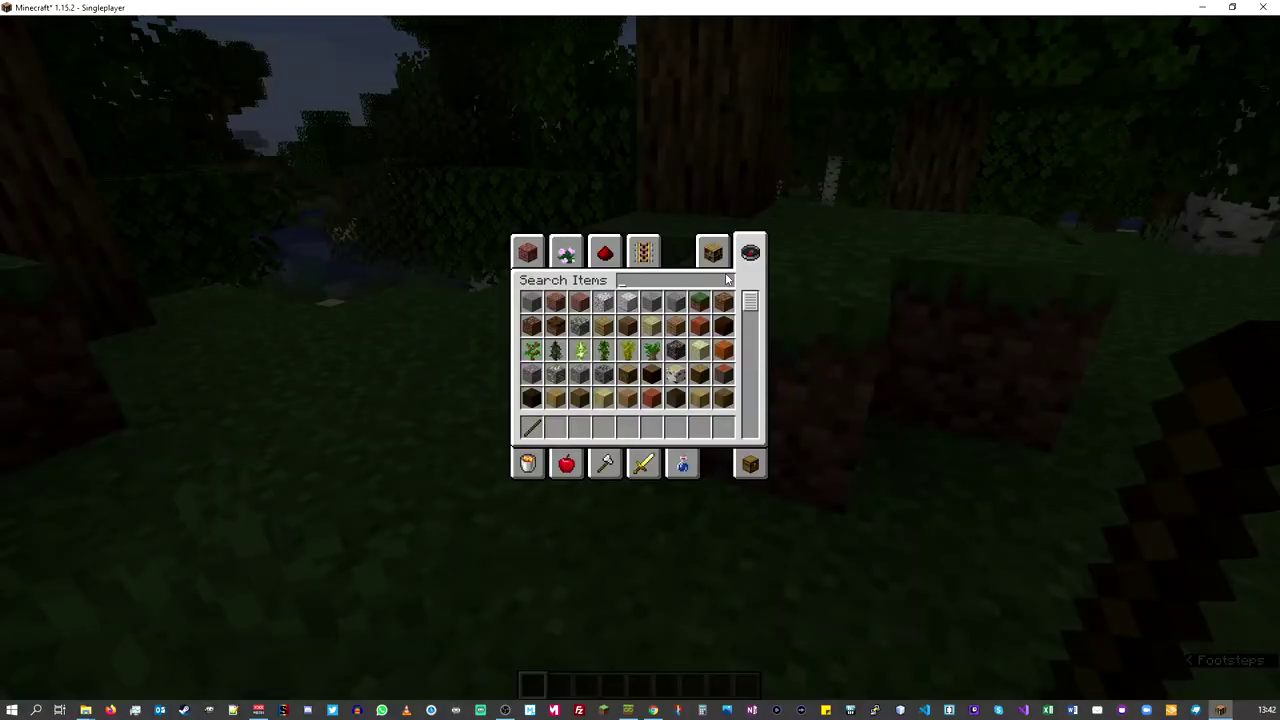
{"action": "type", "text": "it"}
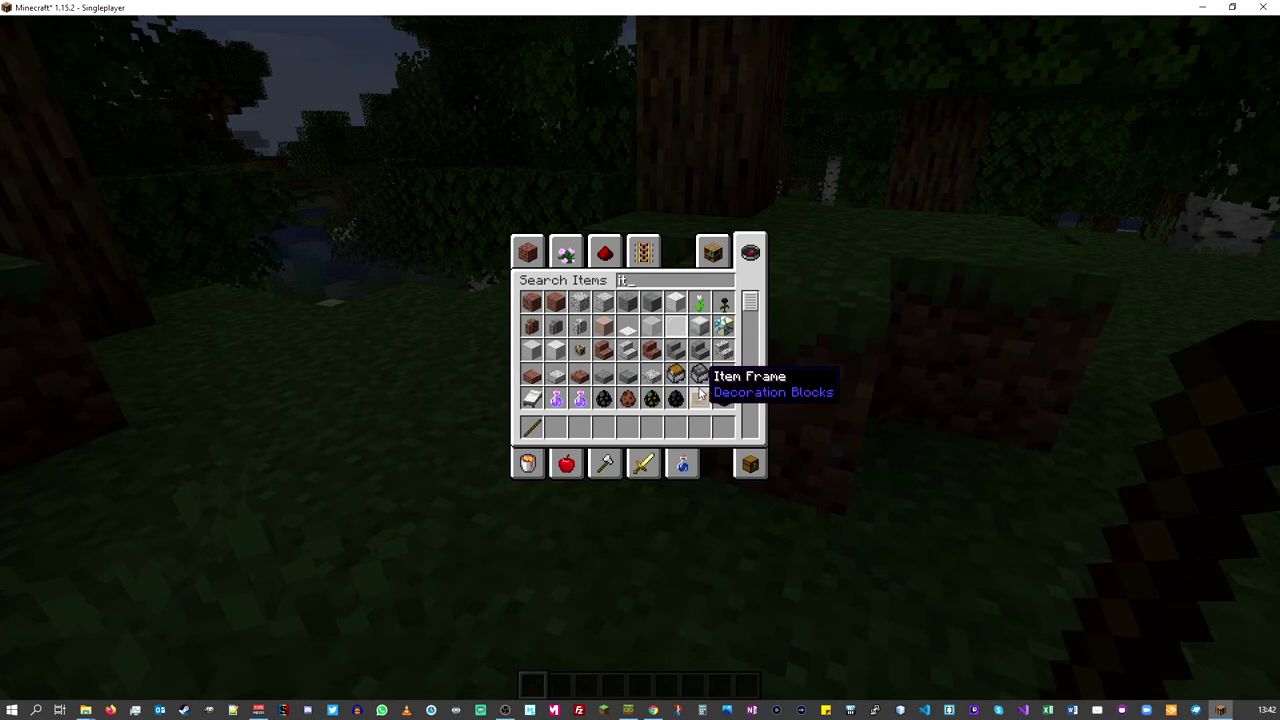
{"action": "type", "text": "e"}
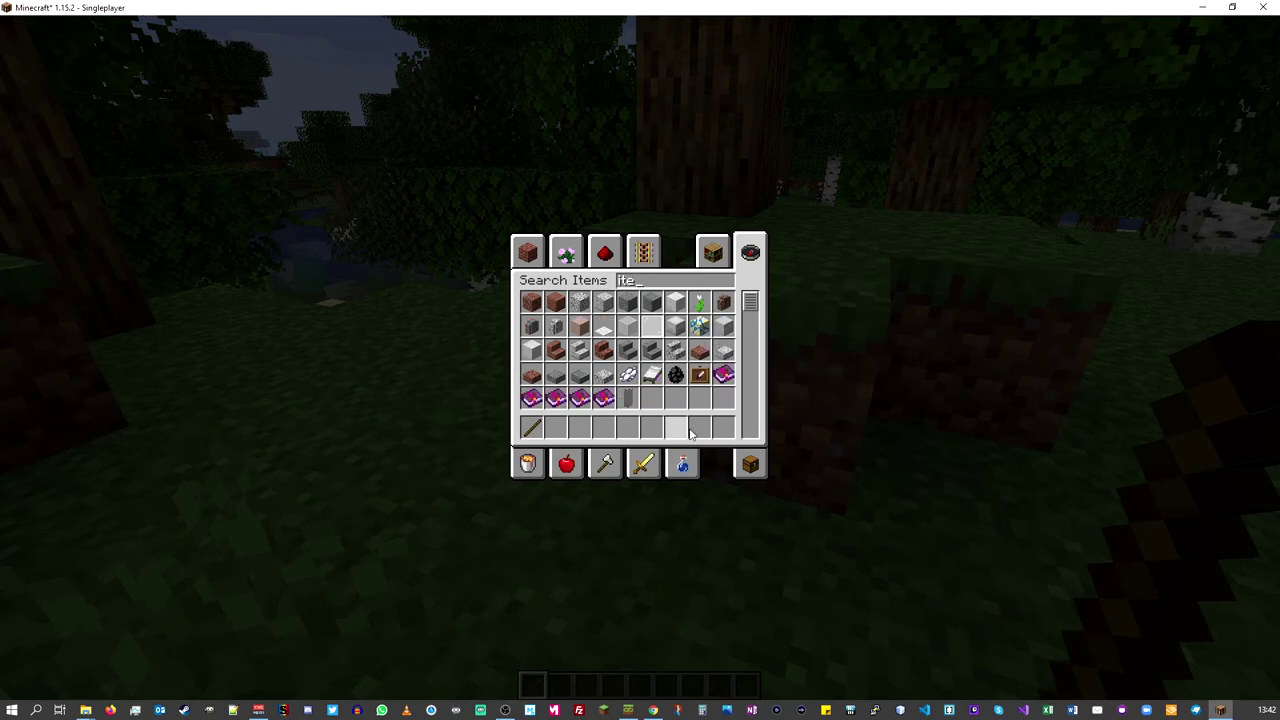
{"action": "left_click", "coordinate": [699, 374]}
{"action": "key", "text": "Escape"}
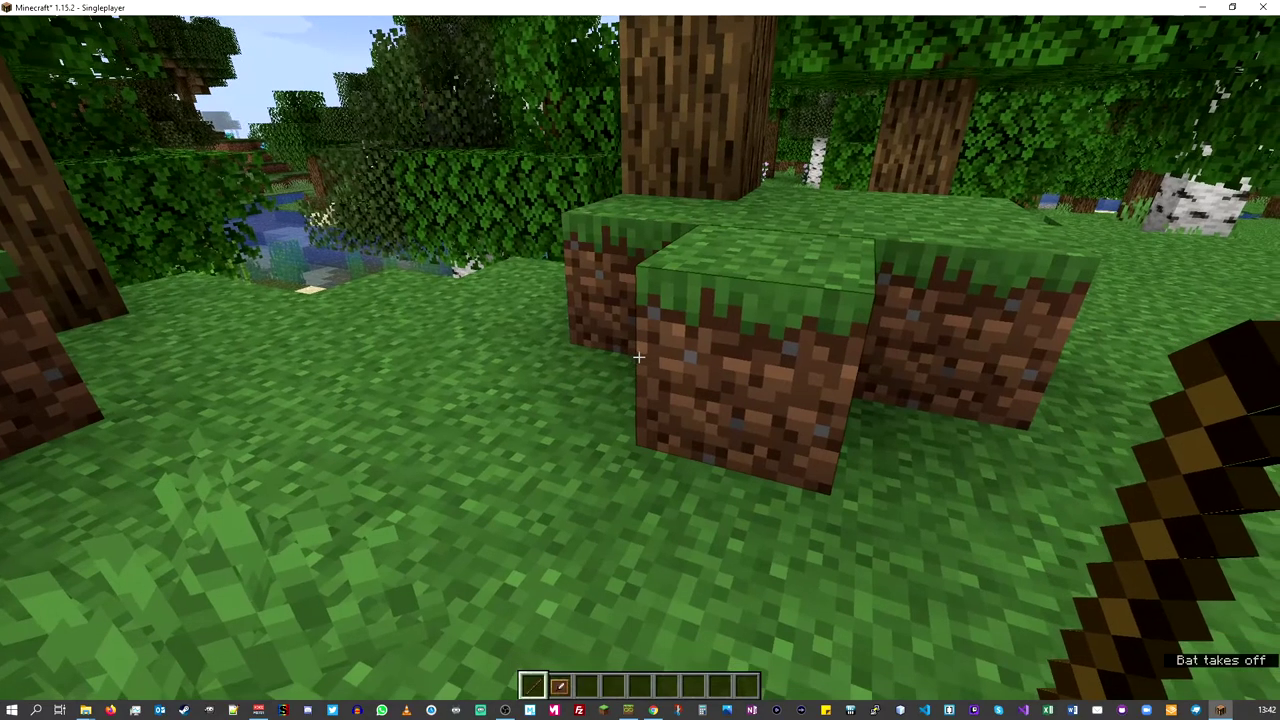
{"action": "key", "text": "2"}
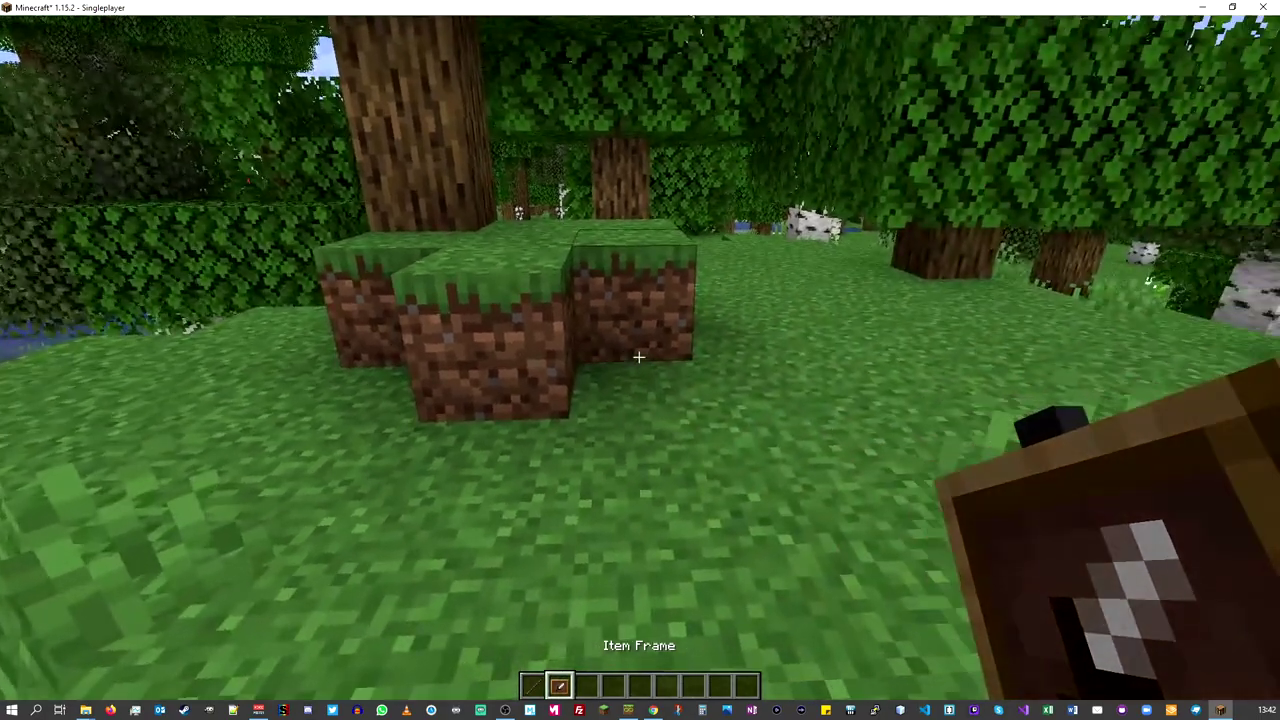
Step: Hang the item frame on the grass block's side and place the stick in it
{"action": "key", "text": "w"}
{"action": "right_click", "coordinate": [639, 357]}
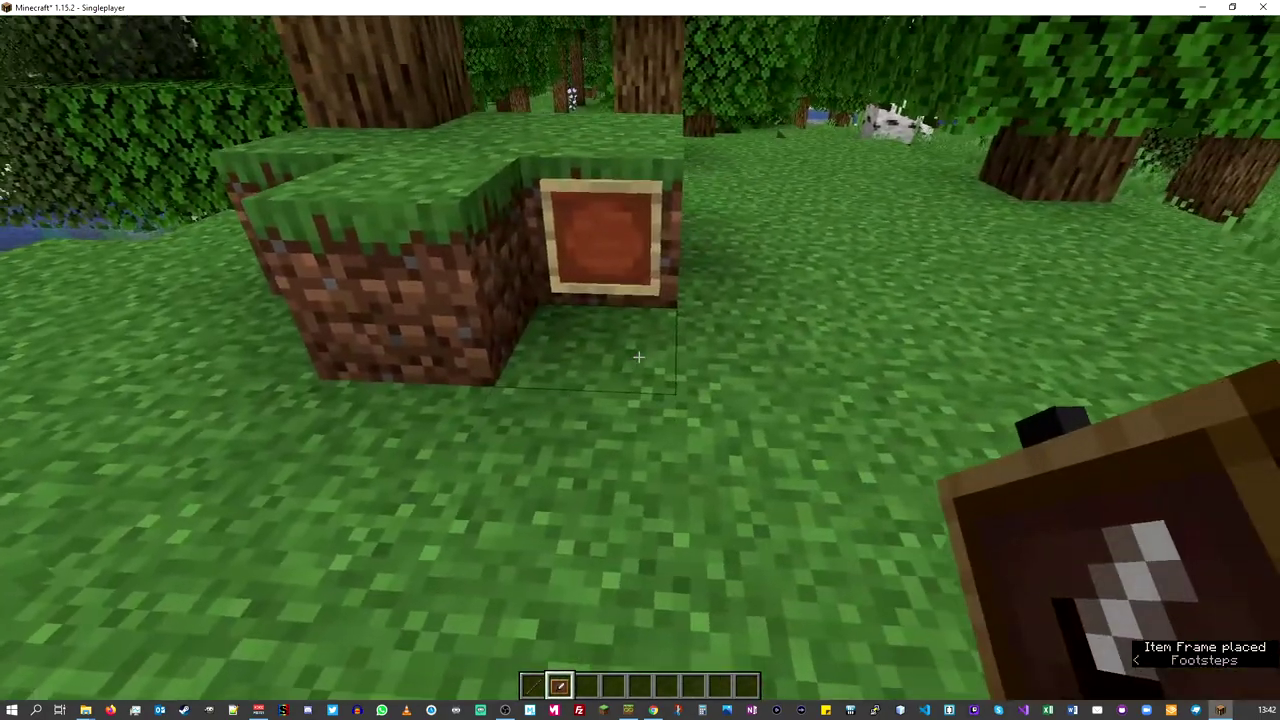
{"action": "key", "text": "1"}
{"action": "right_click", "coordinate": [639, 357]}
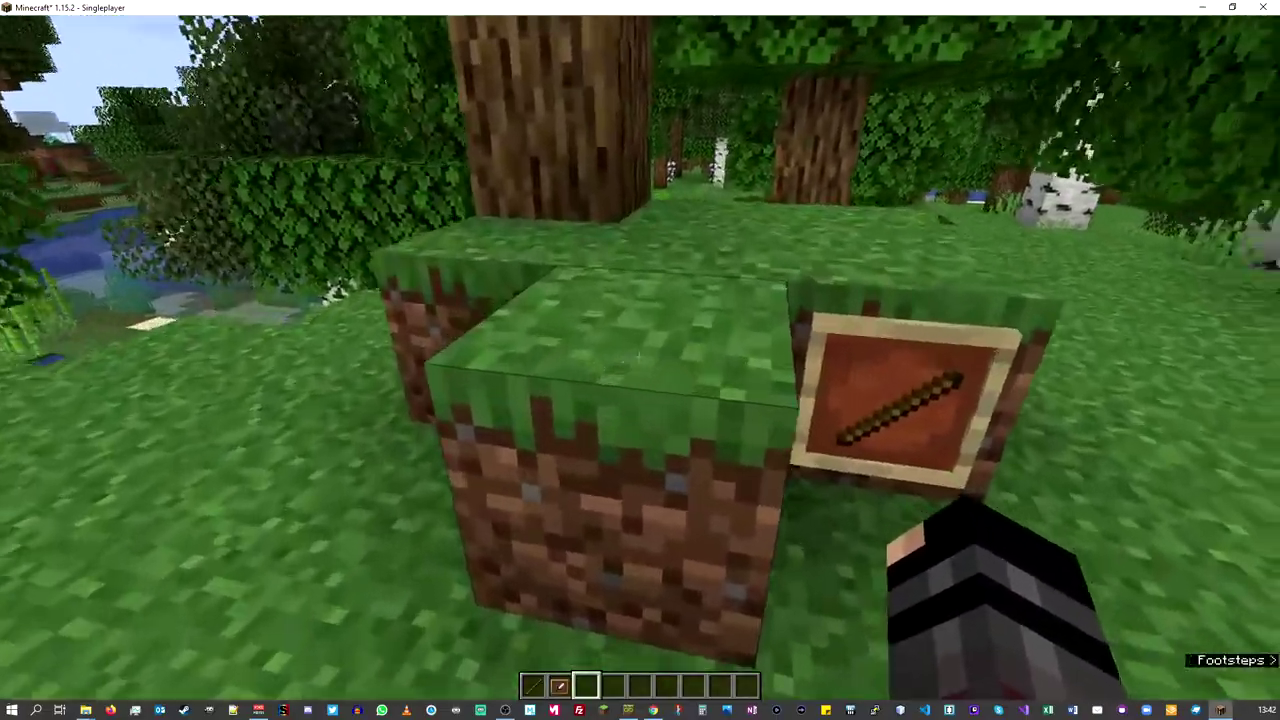
Step: Step onto the grass block, reopen the creative inventory, and switch to stick.json in Notepad++
{"action": "key", "text": "w"}
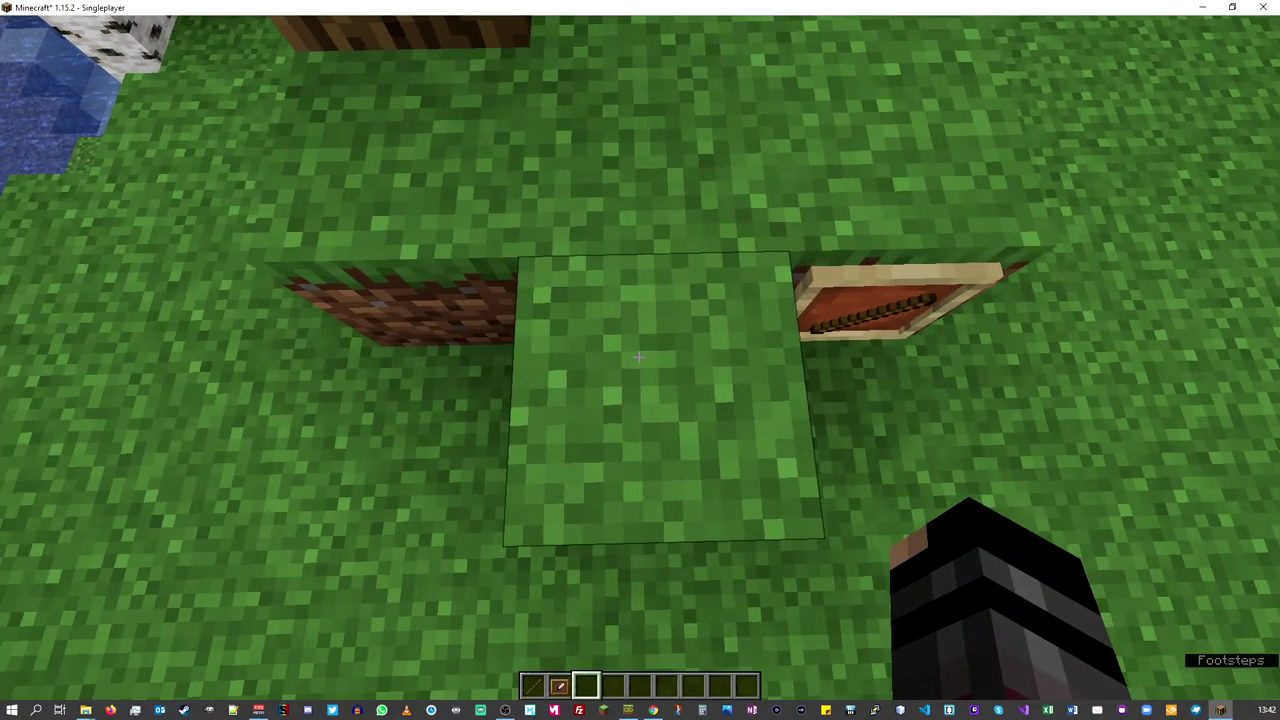
{"action": "key", "text": "w"}
{"action": "key", "text": "e"}
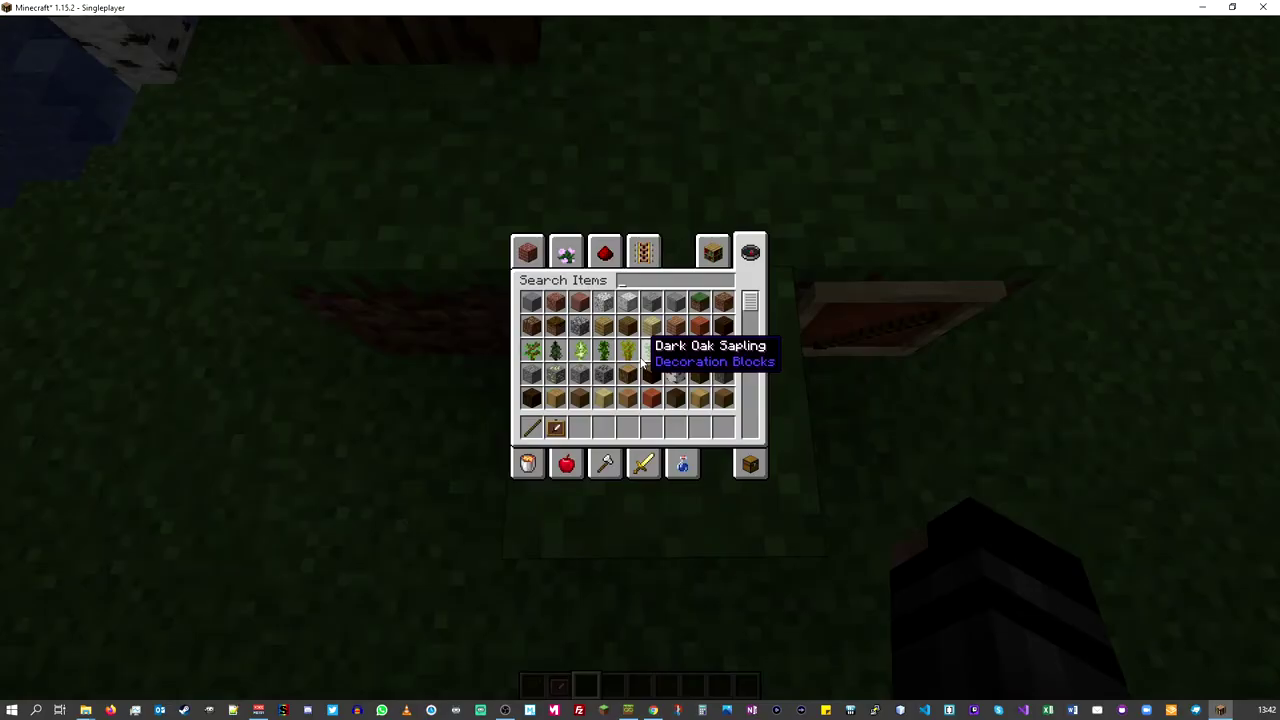
{"action": "key", "text": "e"}
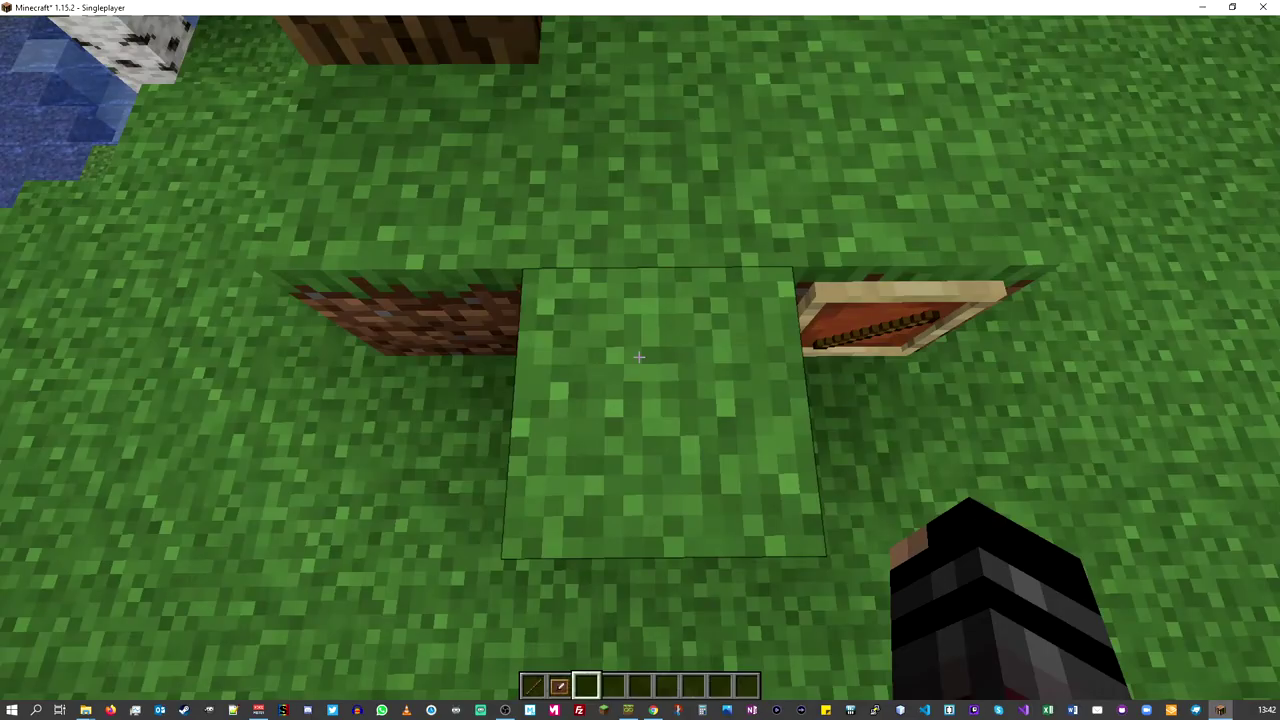
{"action": "key", "text": "e"}
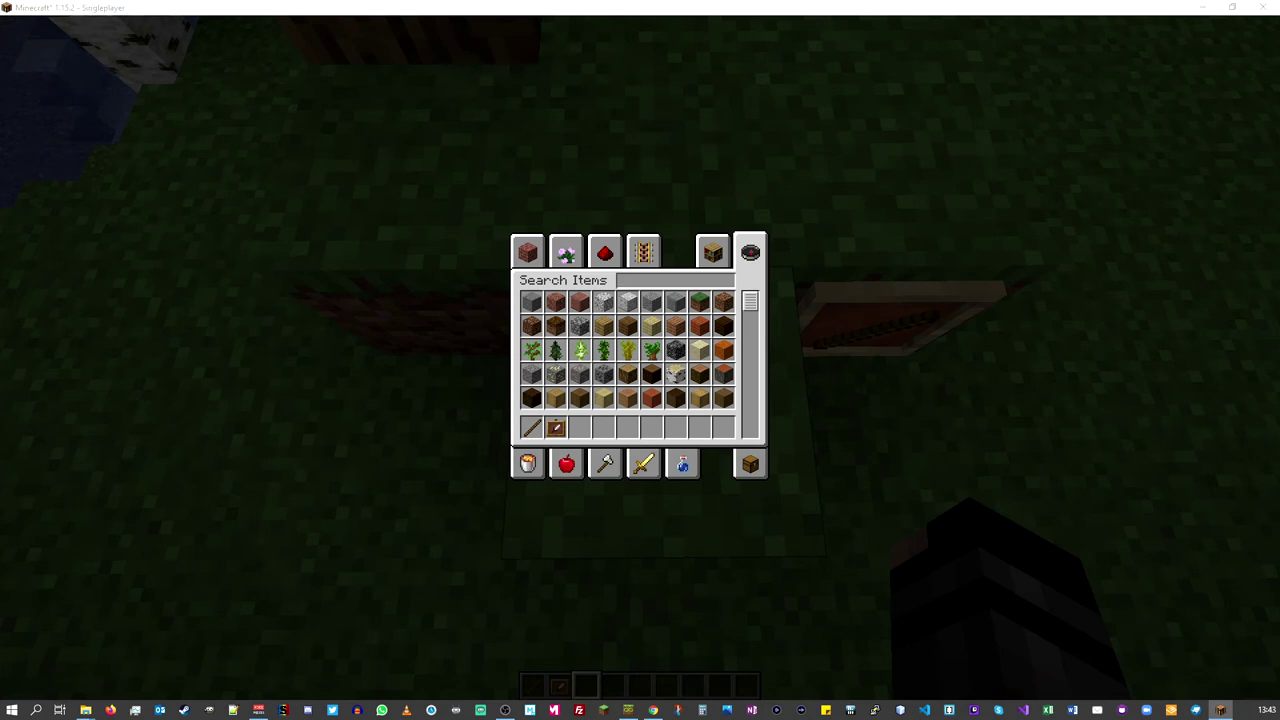
{"action": "key", "text": "alt+Tab"}
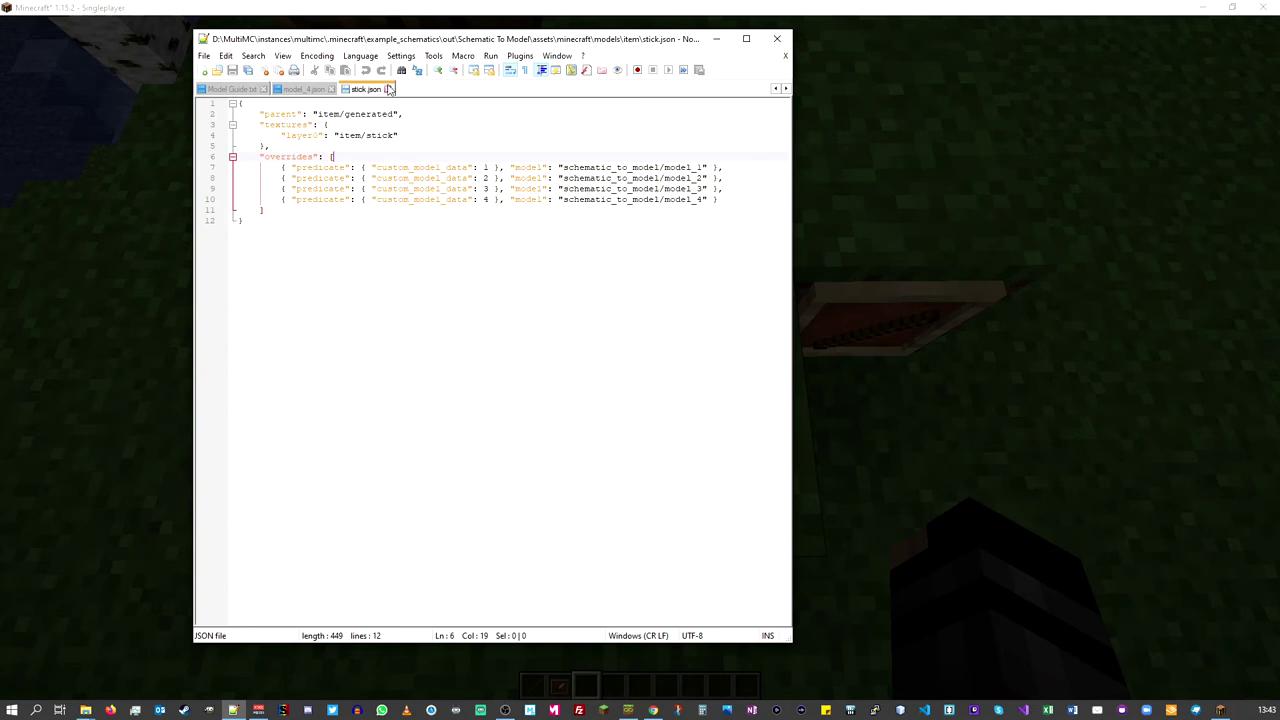
Step: Move the Notepad++ window aside and switch back to Minecraft's Search Items inventory
{"action": "left_click_drag", "start_coordinate": [426, 45], "coordinate": [488, 59]}
{"action": "key", "text": "alt+Tab"}
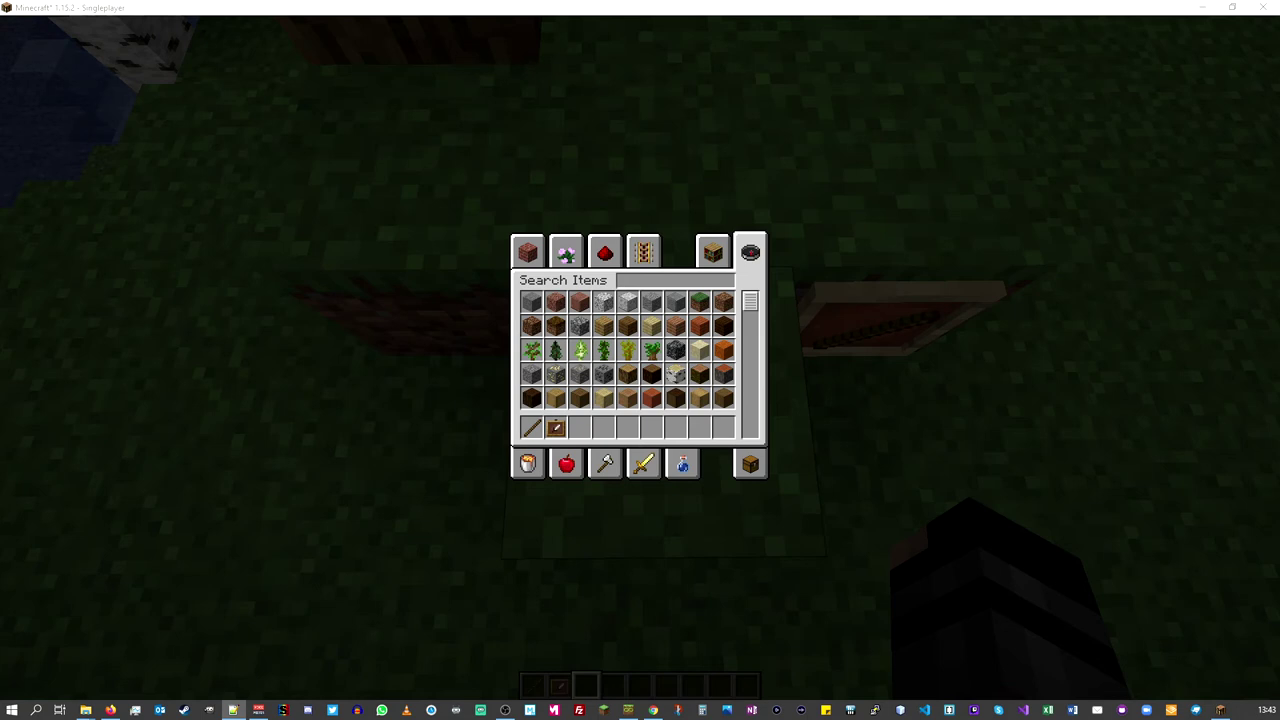
Step: Close the creative inventory and paste the /summon item_frame command for an invisible, fixed CustomModelData 4 stick frame into chat
{"action": "left_click", "coordinate": [627, 163]}
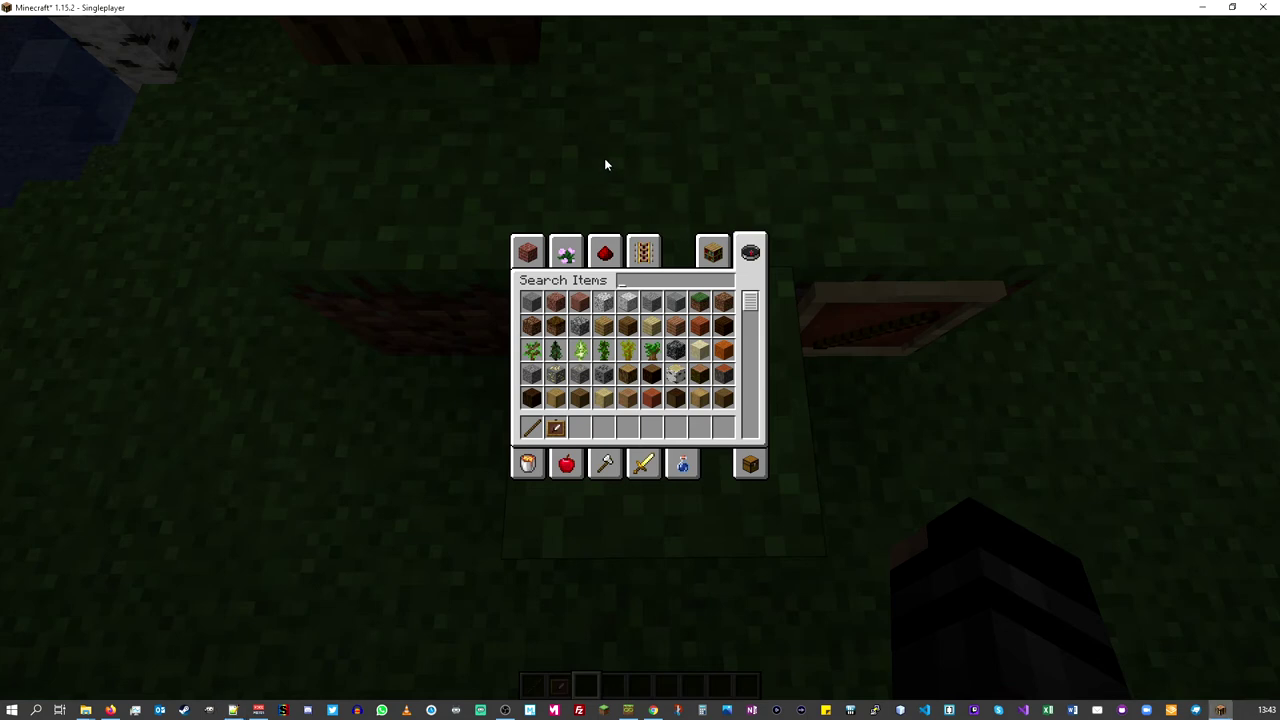
{"action": "key", "text": "Escape"}
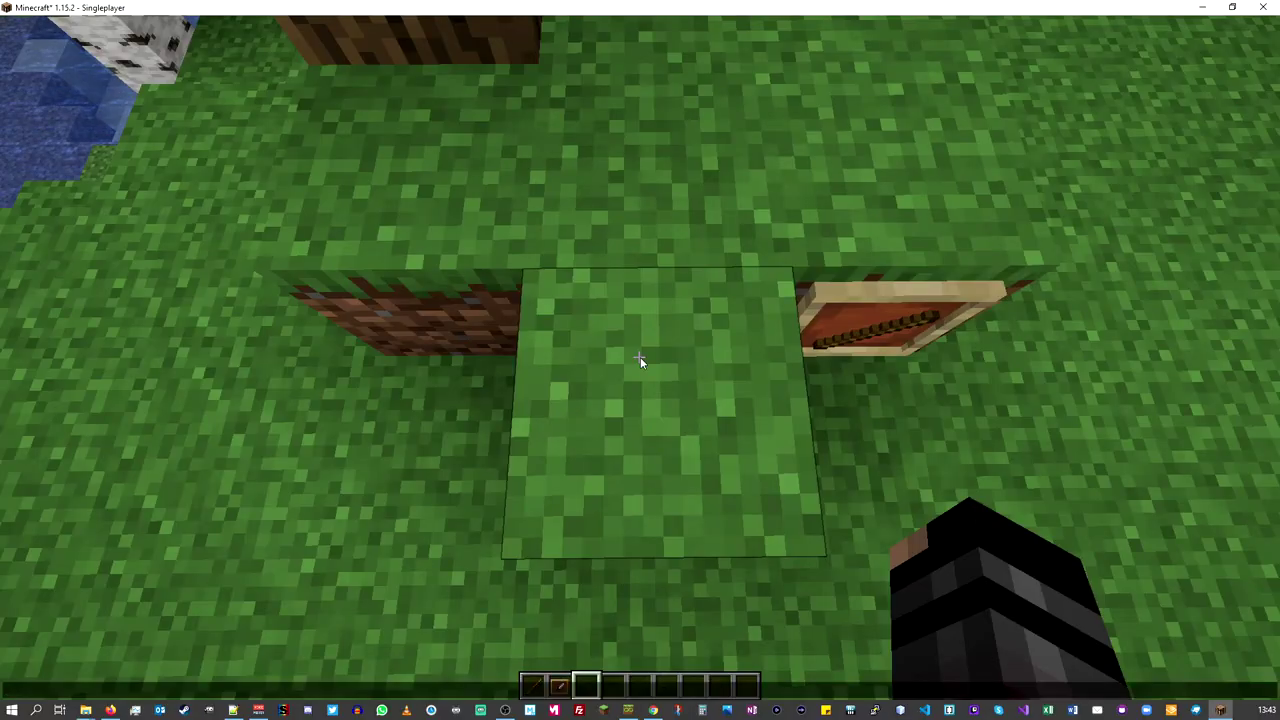
{"action": "type", "text": "/summon item_frame ~ ~ ~ {Invulnerable:1b,Invisible:1b,Fixed:1b,Item:{id:\"minecraft:stick\",Count:1b,tag:{CustomModelData:4}},Facing:1b,ItemRotation:2b}"}
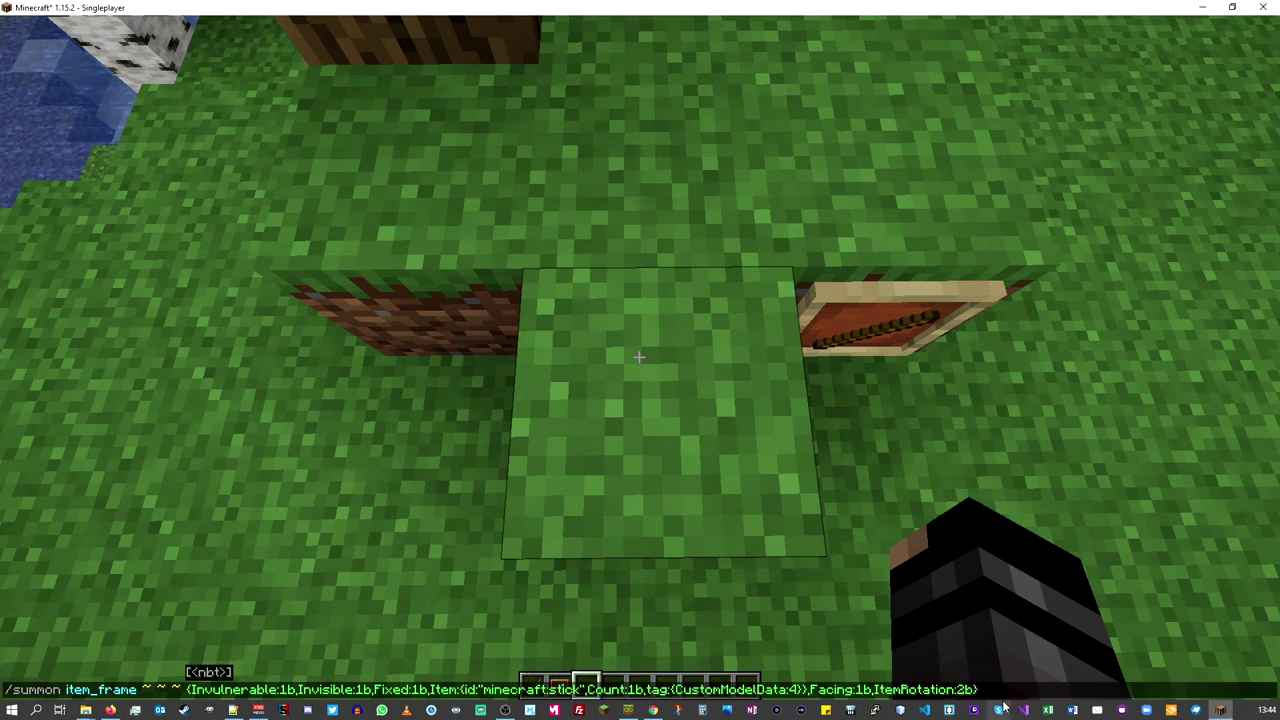
Step: Summon the invisible, fixed figurine item frame on the grass block top and step back to view it
{"action": "key", "text": "Return"}
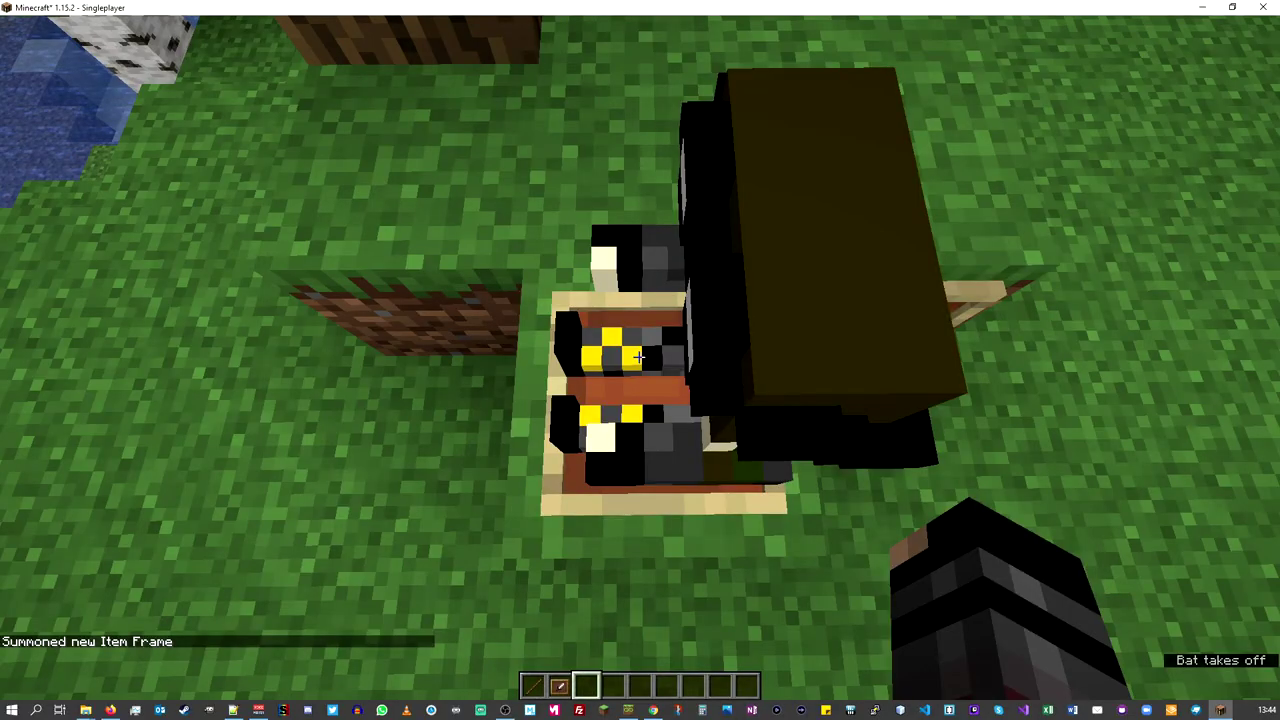
{"action": "key", "text": "s"}
{"action": "key", "text": "s"}
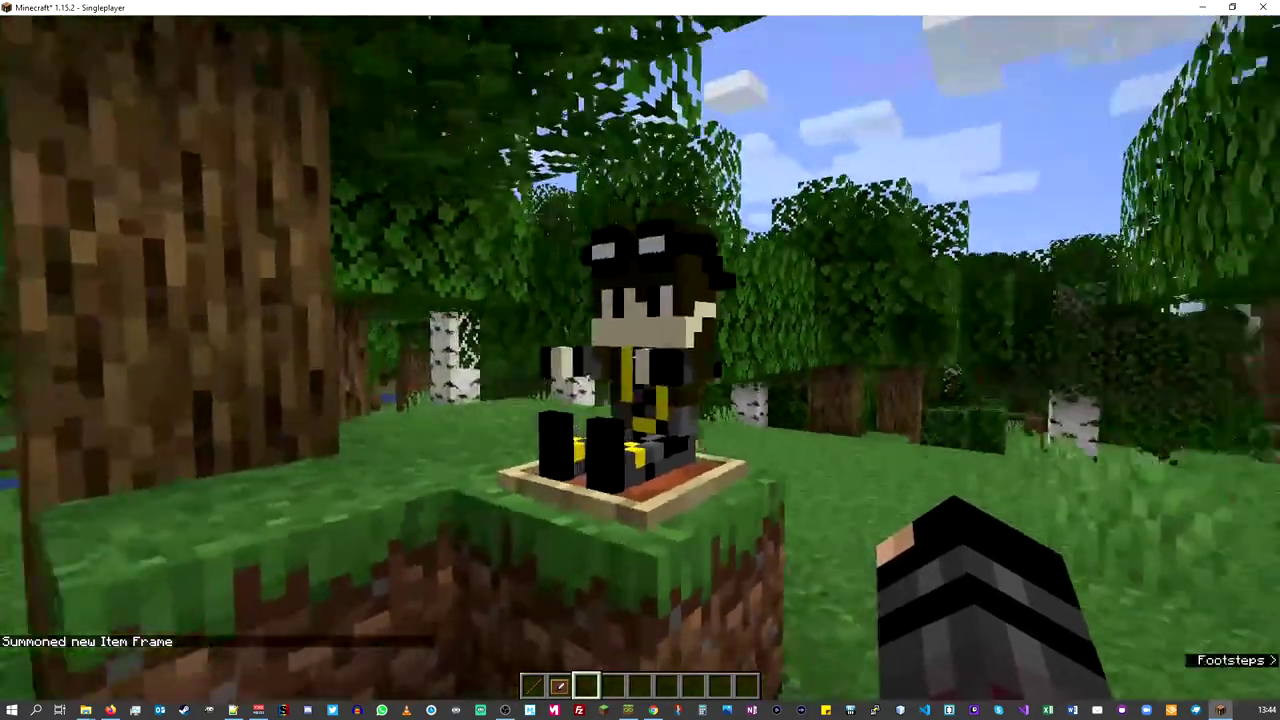
{"action": "key", "text": "a"}
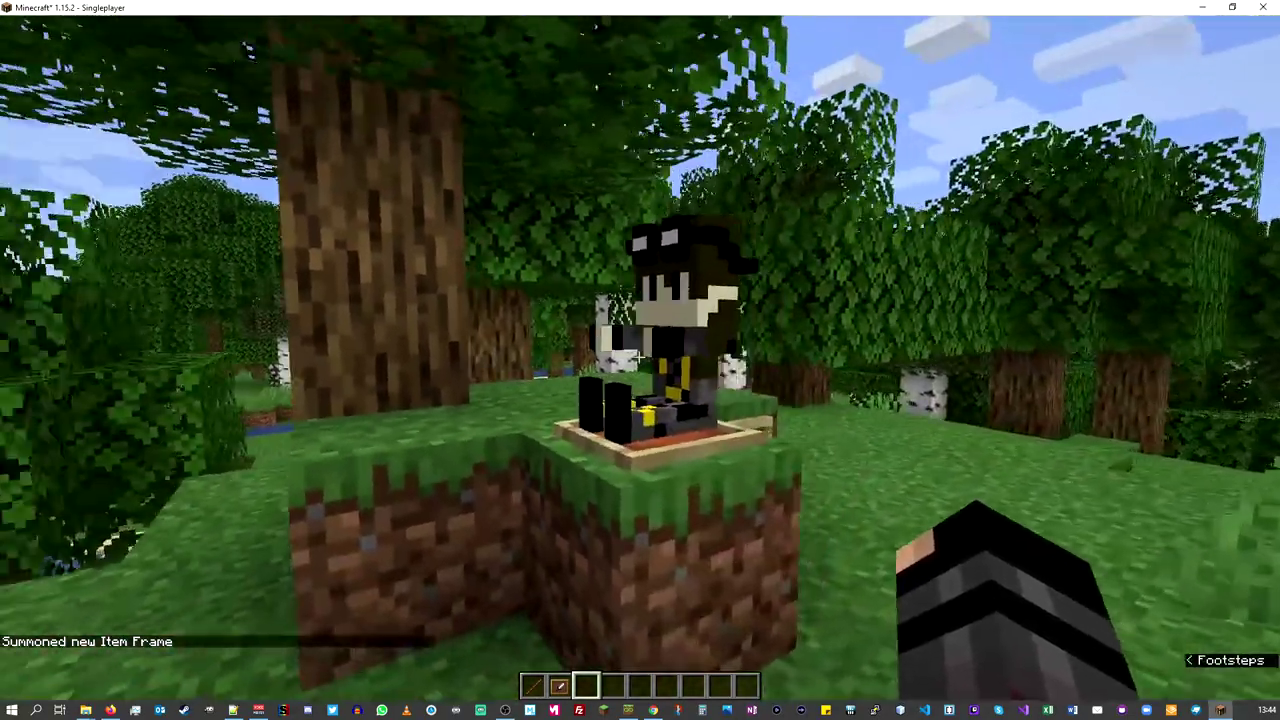
{"action": "key", "text": "s"}
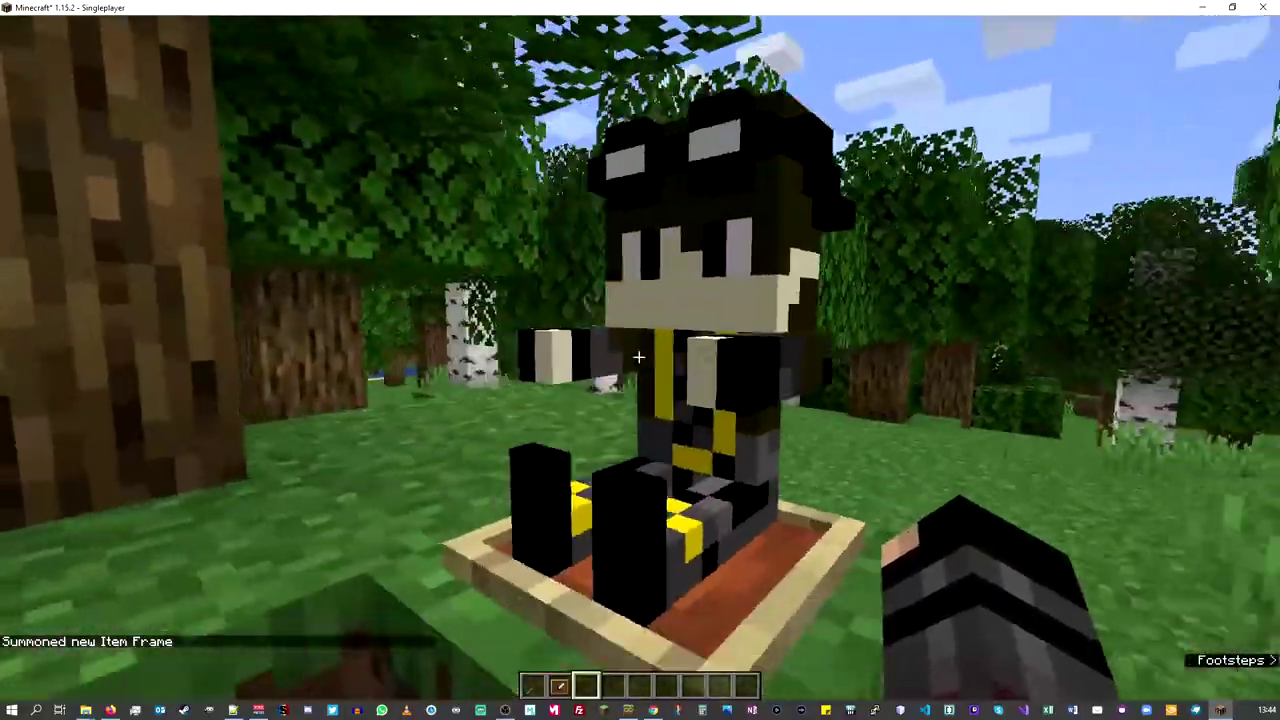
Step: Circle the figurine, return to first-person view, and place the held item frame on the grass block
{"action": "key", "text": "a"}
{"action": "key", "text": "s"}
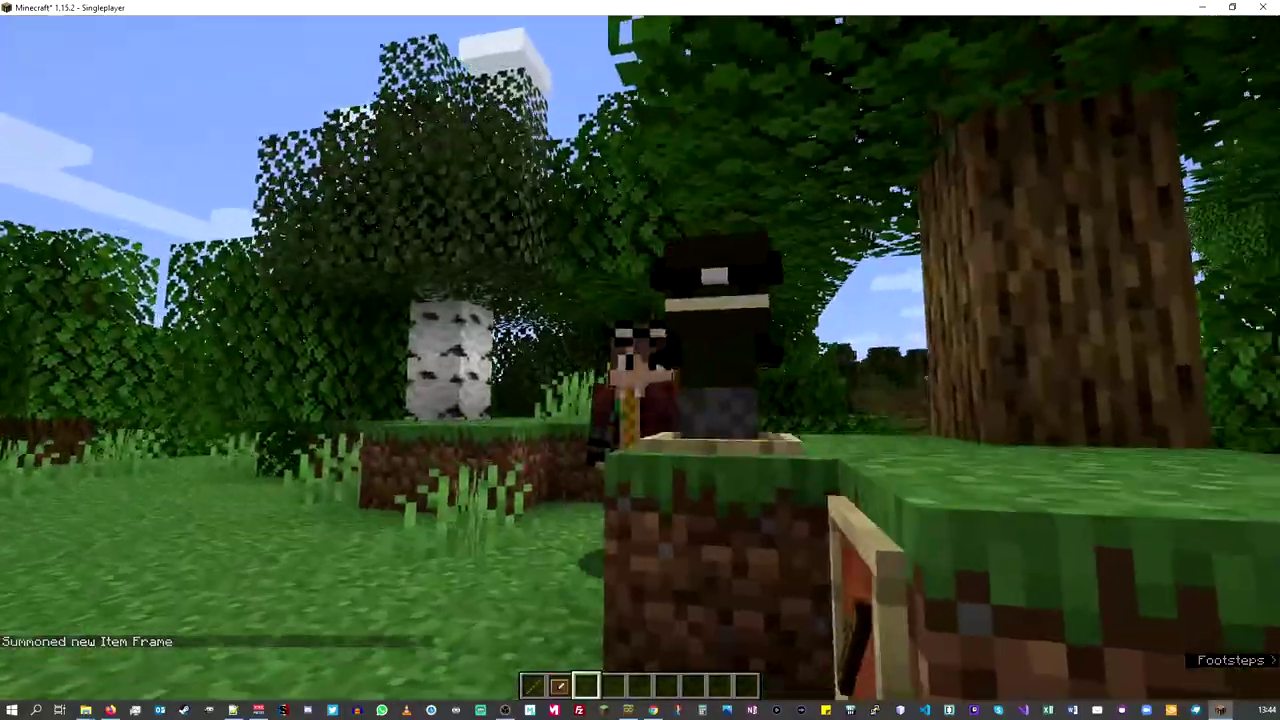
{"action": "key", "text": "s"}
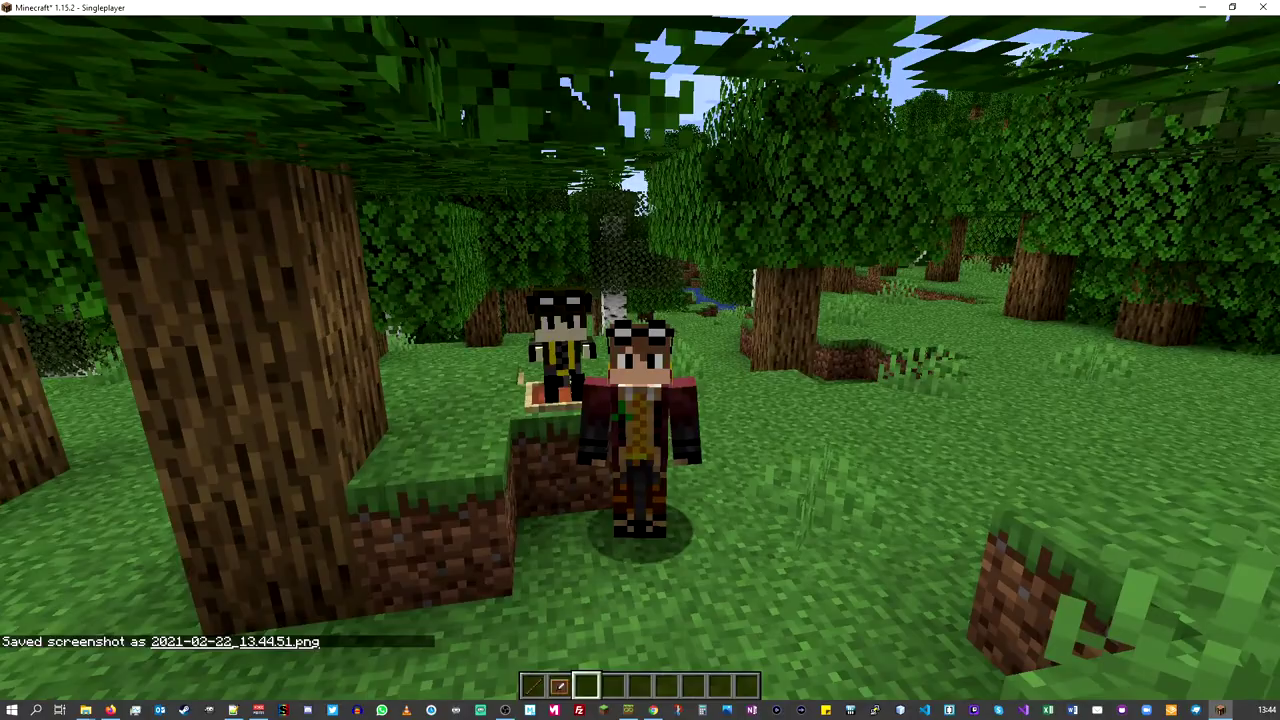
{"action": "key", "text": "F5"}
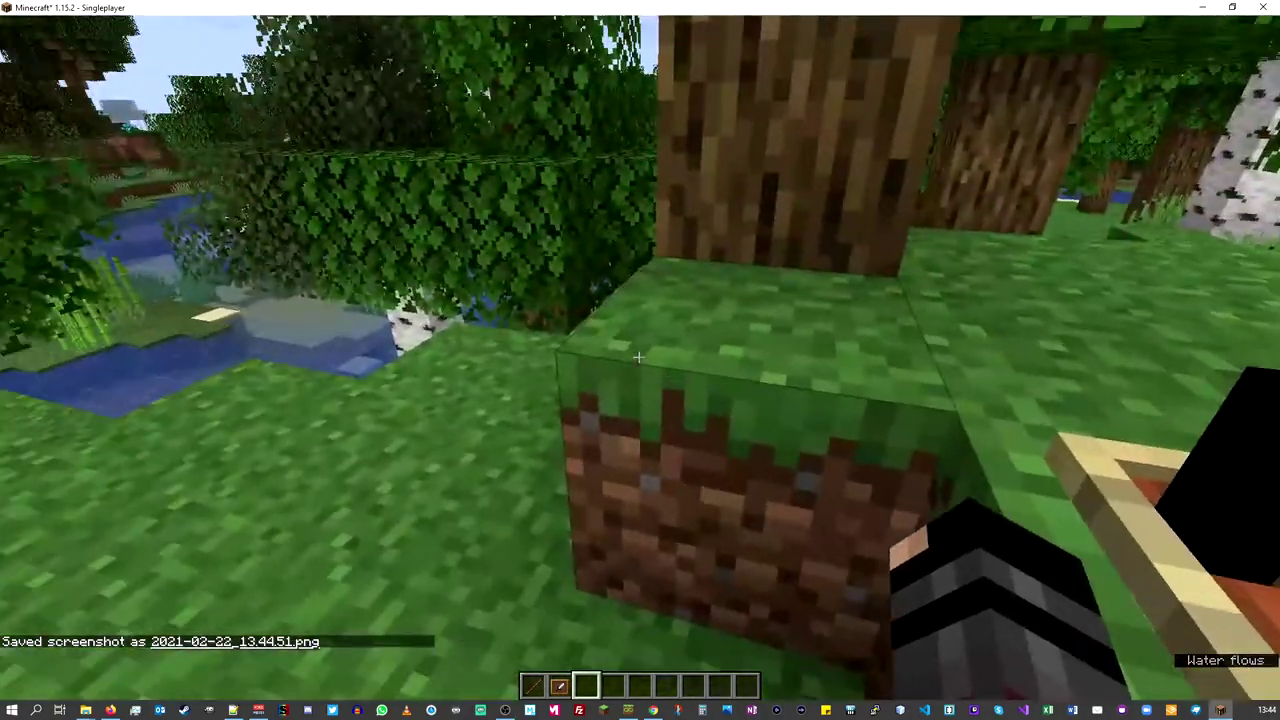
{"action": "right_click", "coordinate": [638, 357]}
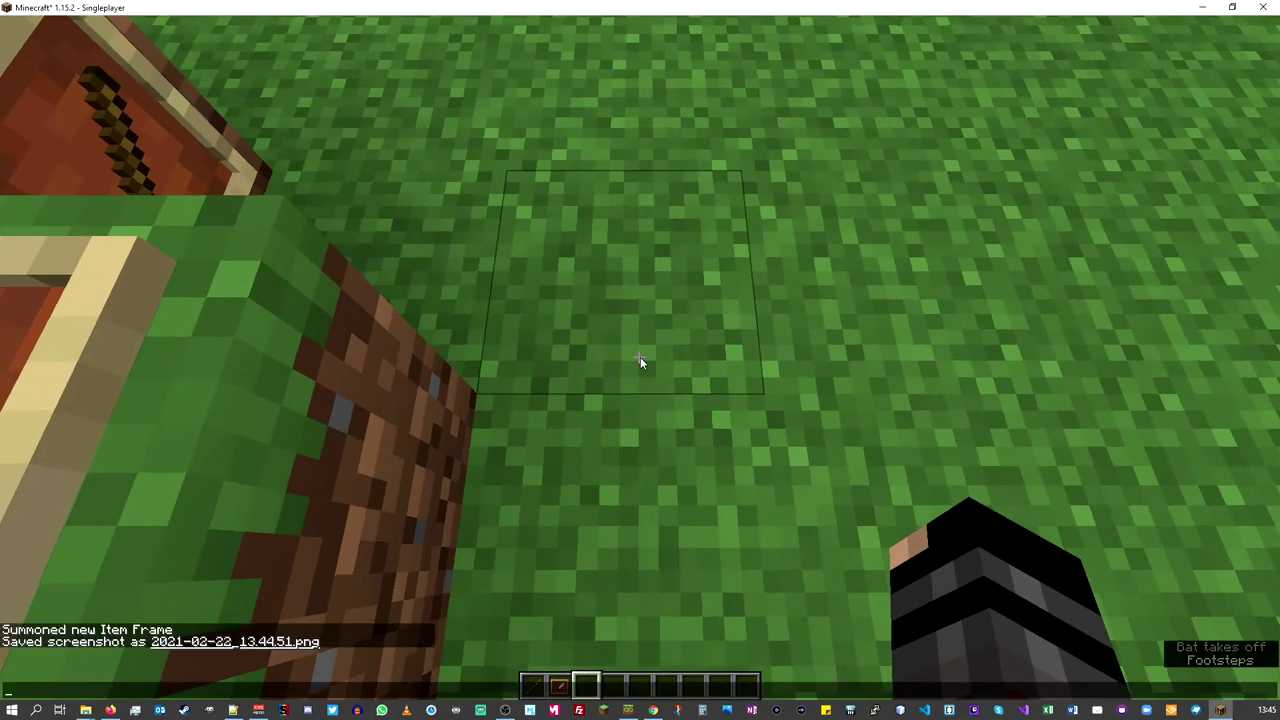
Step: Summon a second seated figurine frame on the ground, circle both statues, and show the debug overlay
{"action": "key", "text": "Return"}
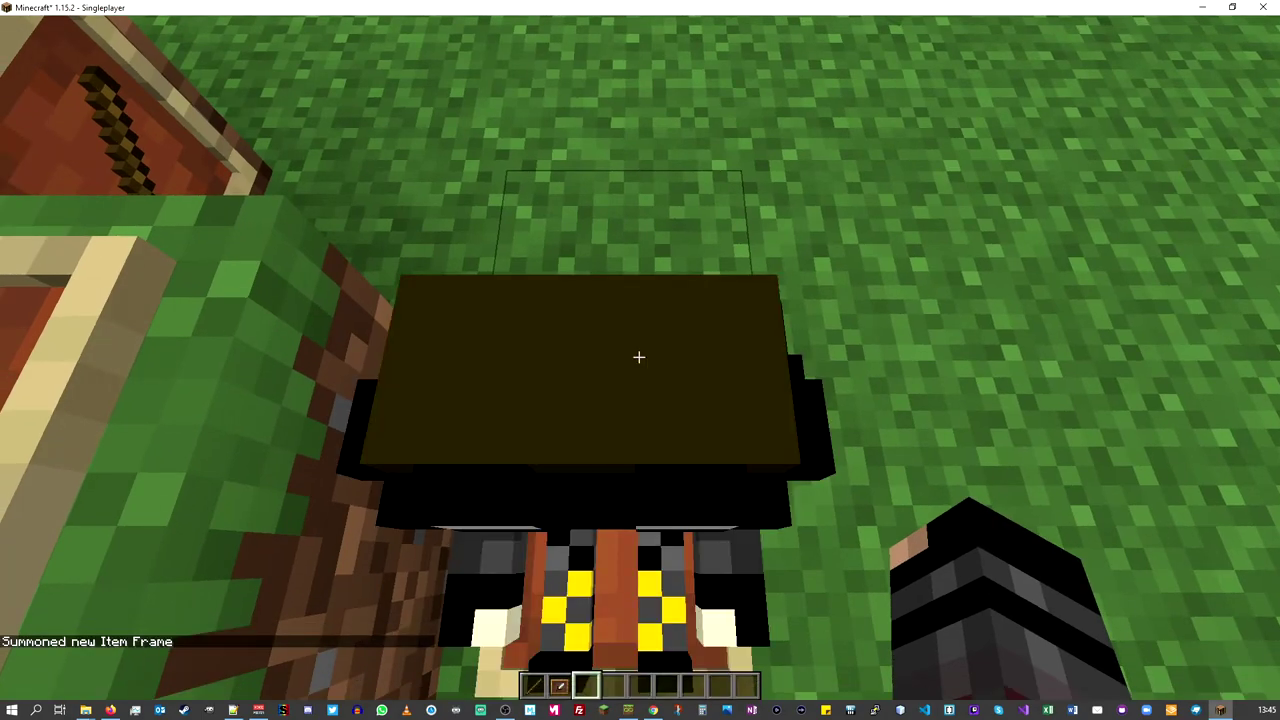
{"action": "key", "text": "s"}
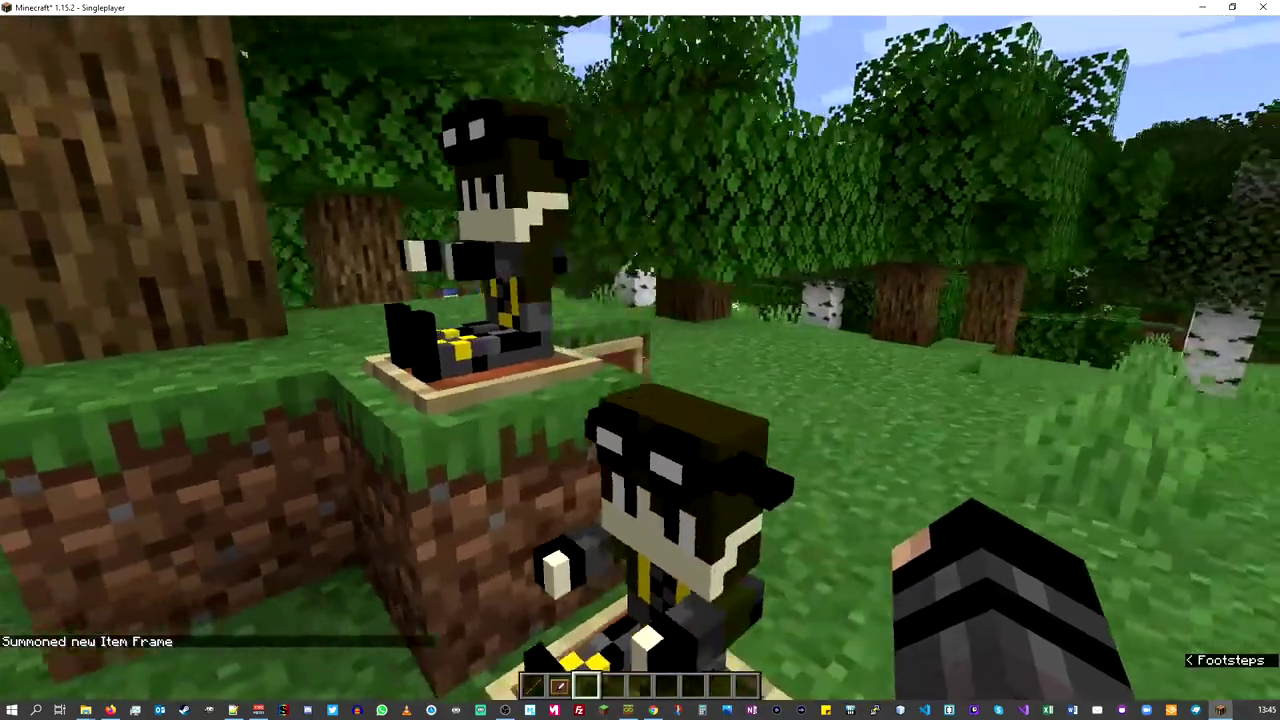
{"action": "key", "text": "s"}
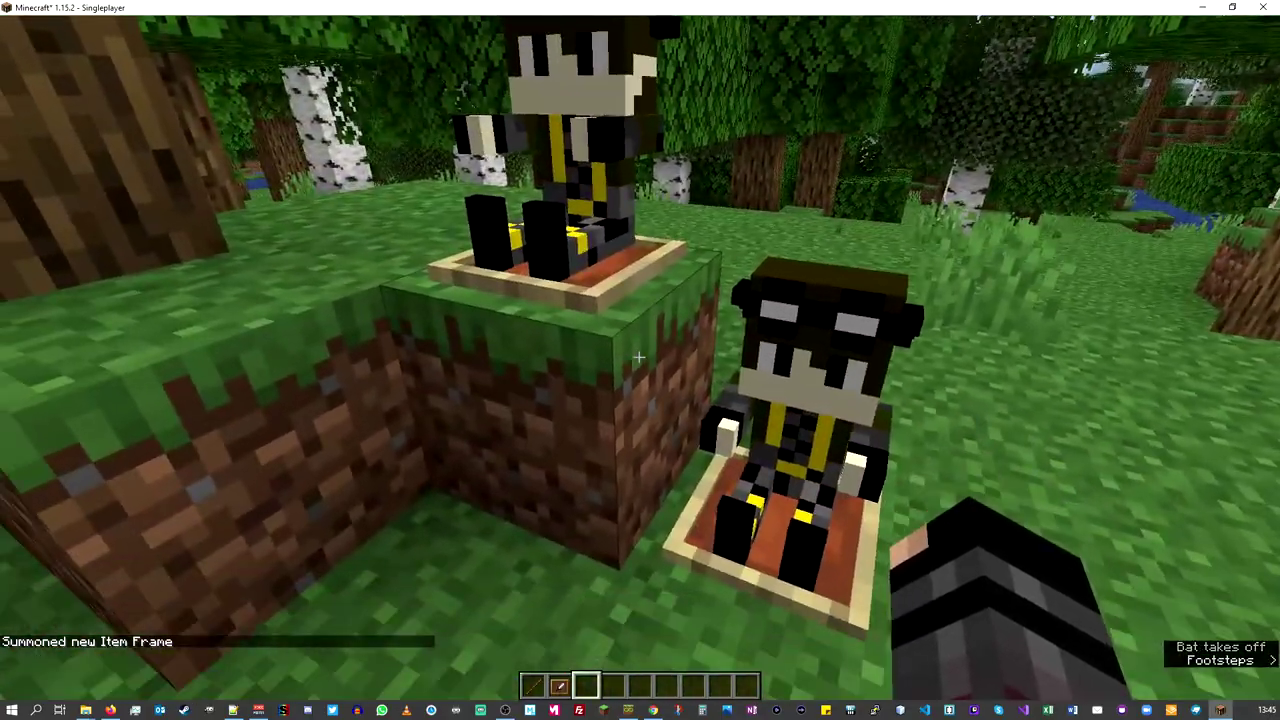
{"action": "key", "text": "s"}
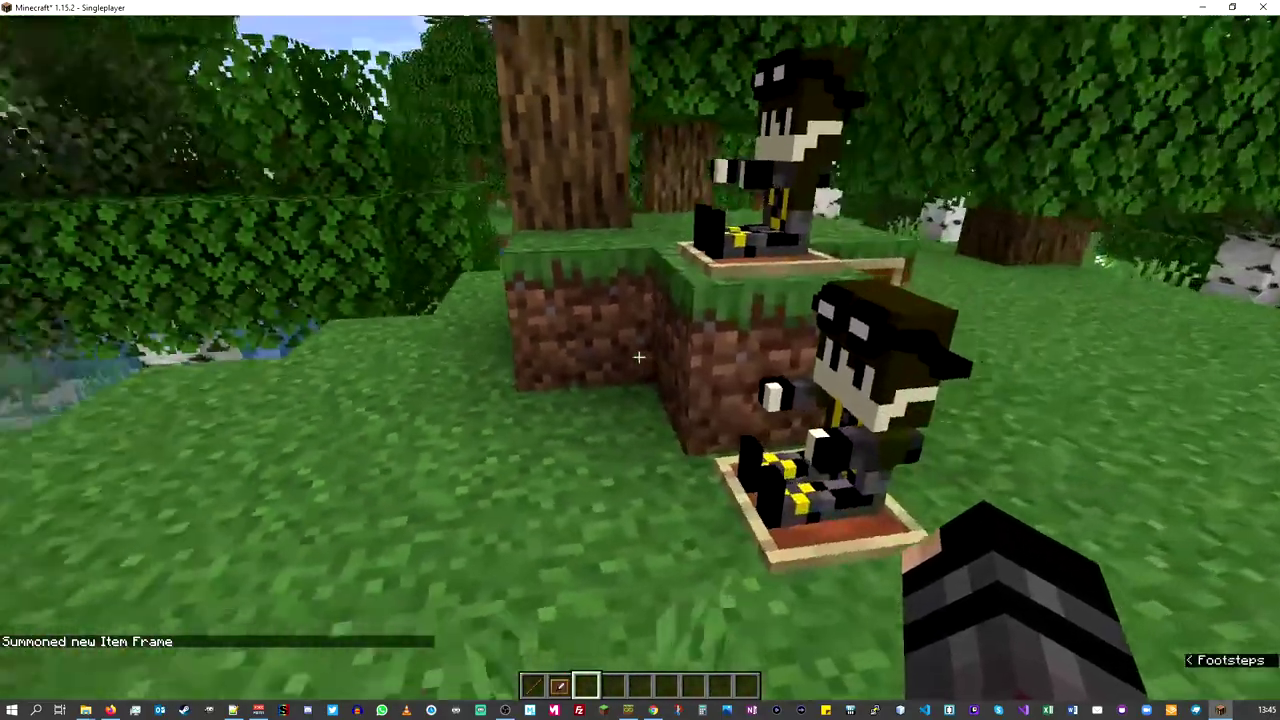
{"action": "key", "text": "d"}
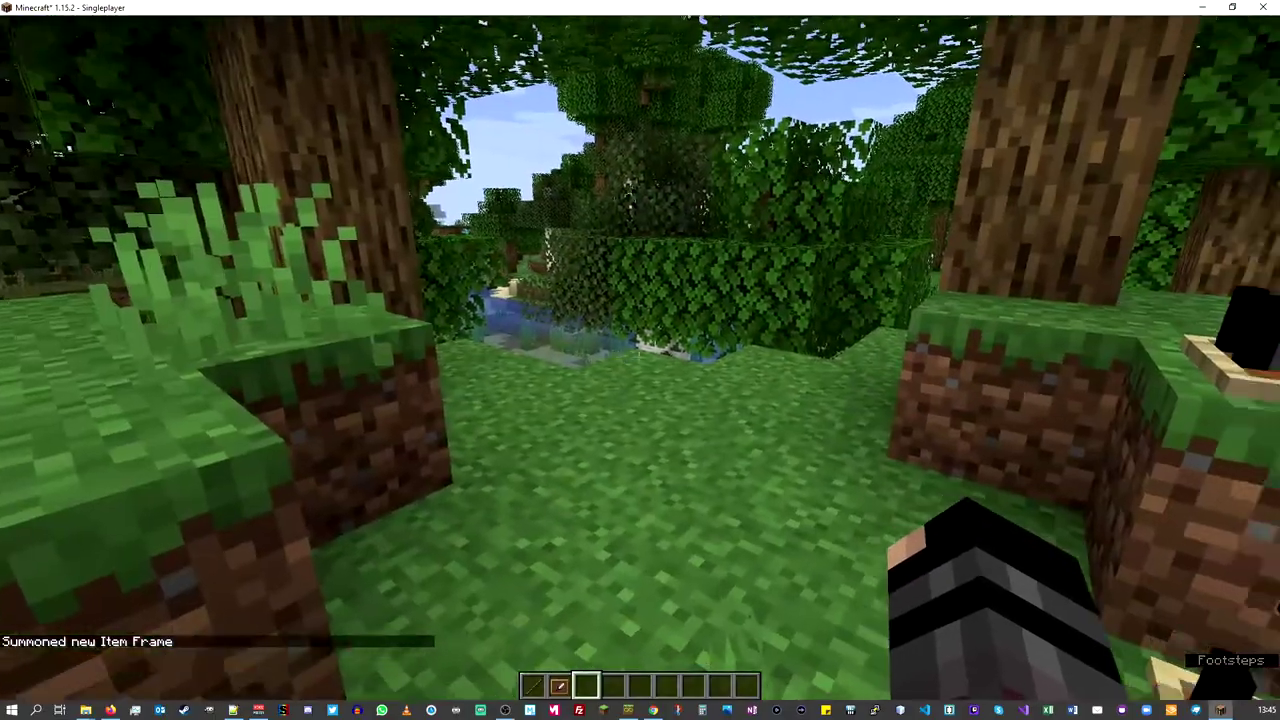
{"action": "key", "text": "d"}
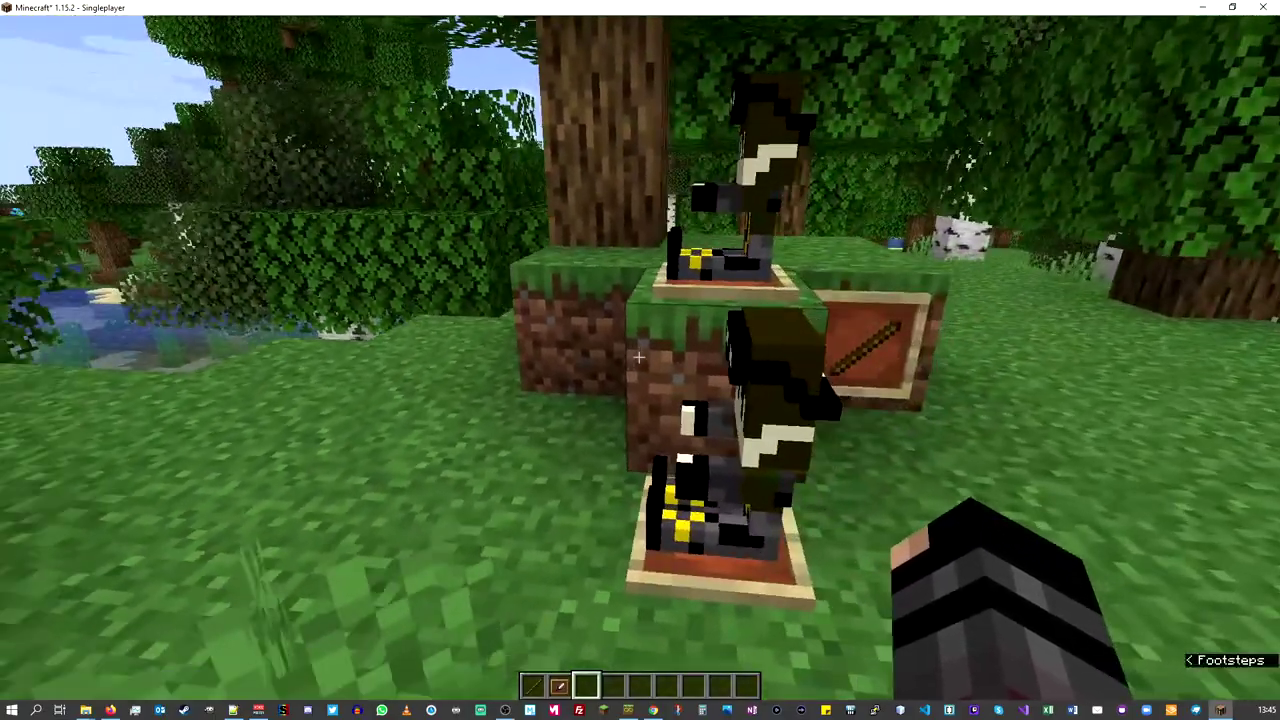
{"action": "key", "text": "F3"}
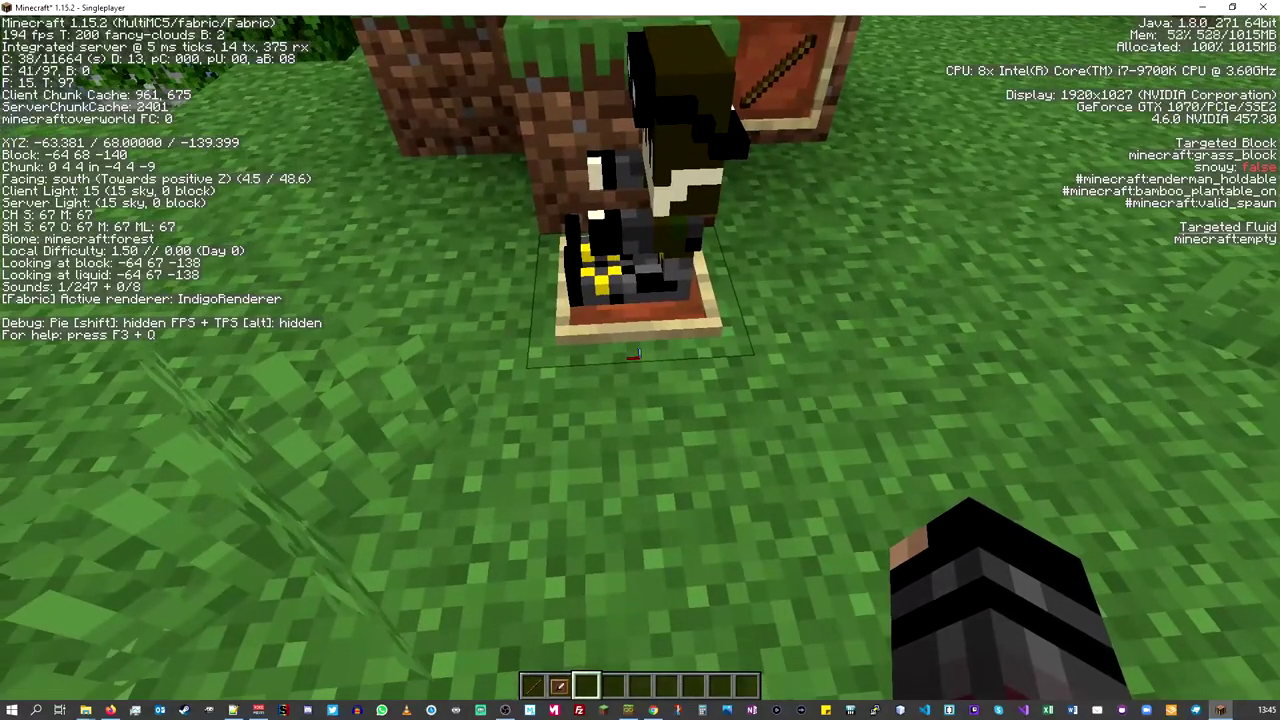
Step: Re-run the summon command with item rotation changed from 3 to 2 to add another figurine
{"action": "key", "text": "F3"}
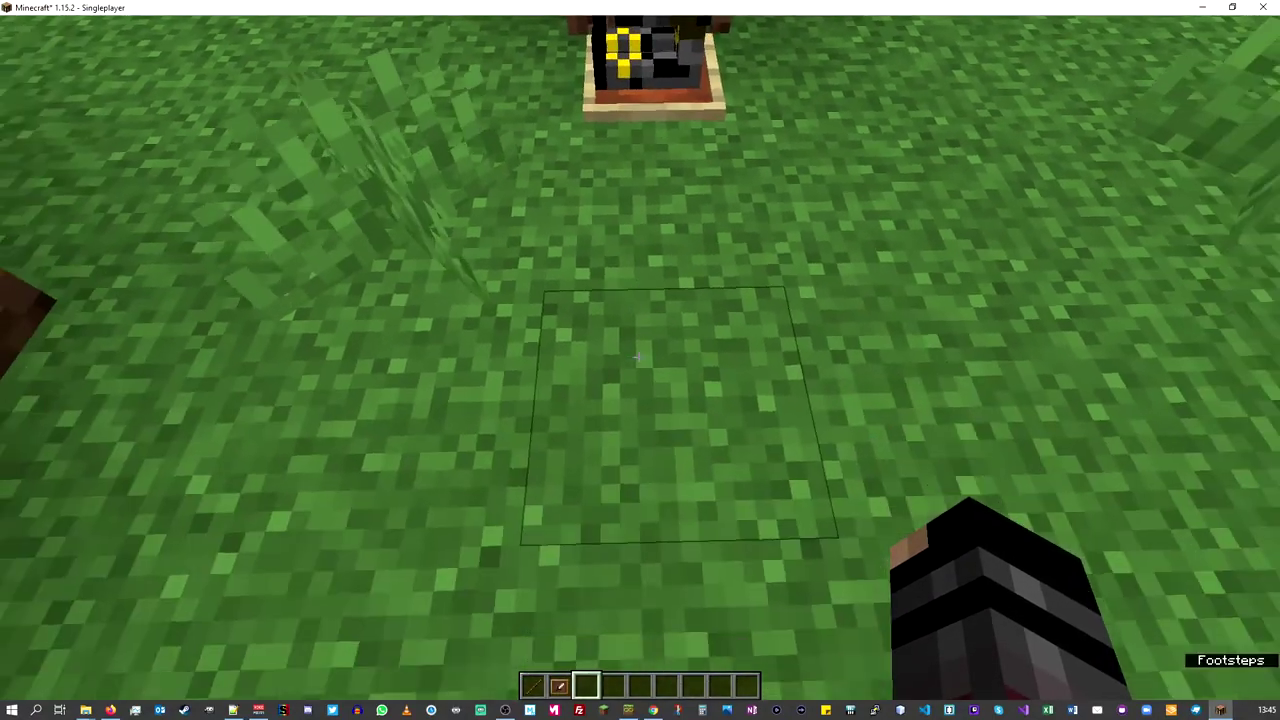
{"action": "key", "text": "t"}
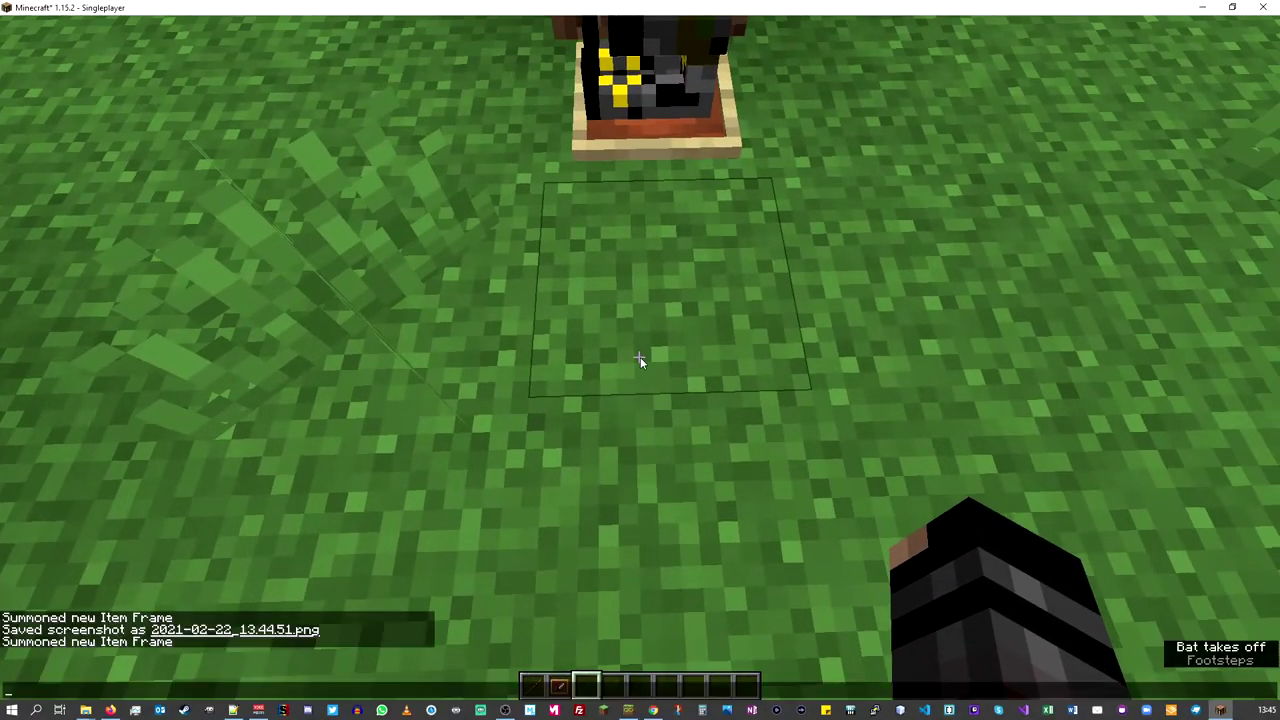
{"action": "key", "text": "Up"}
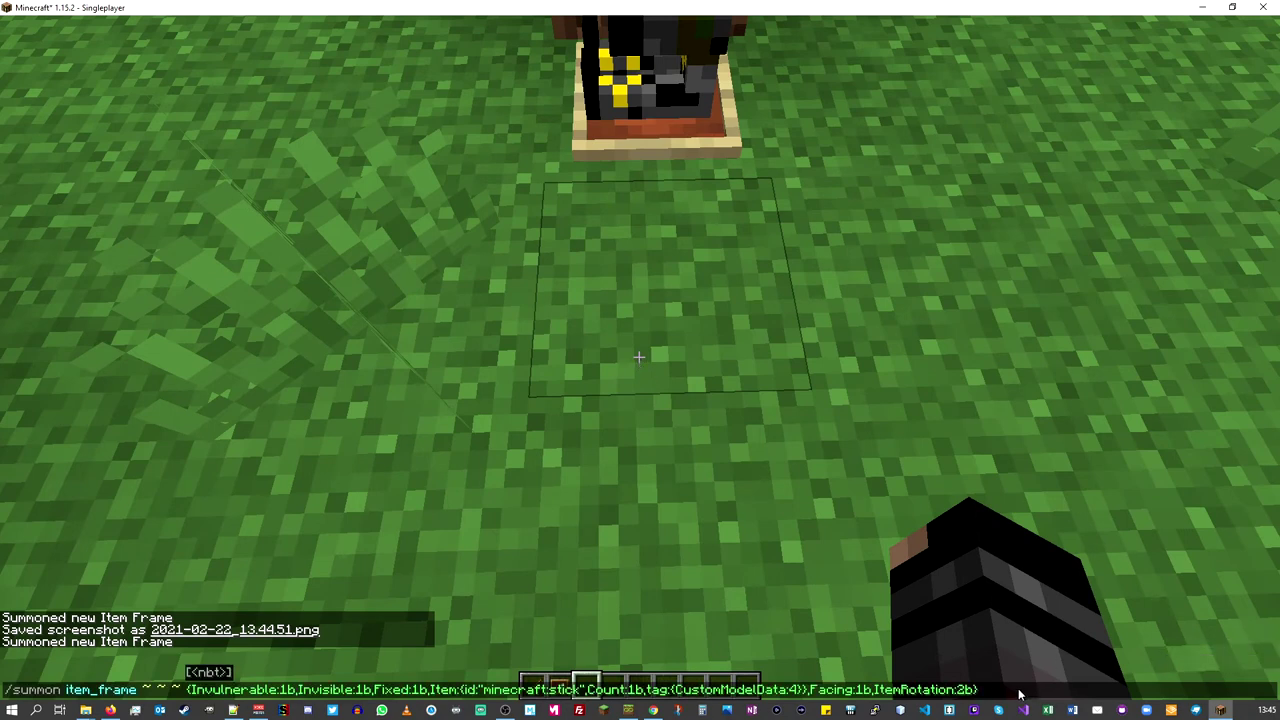
{"action": "key", "text": "BackSpace"}
{"action": "type", "text": "2"}
{"action": "key", "text": "Return"}
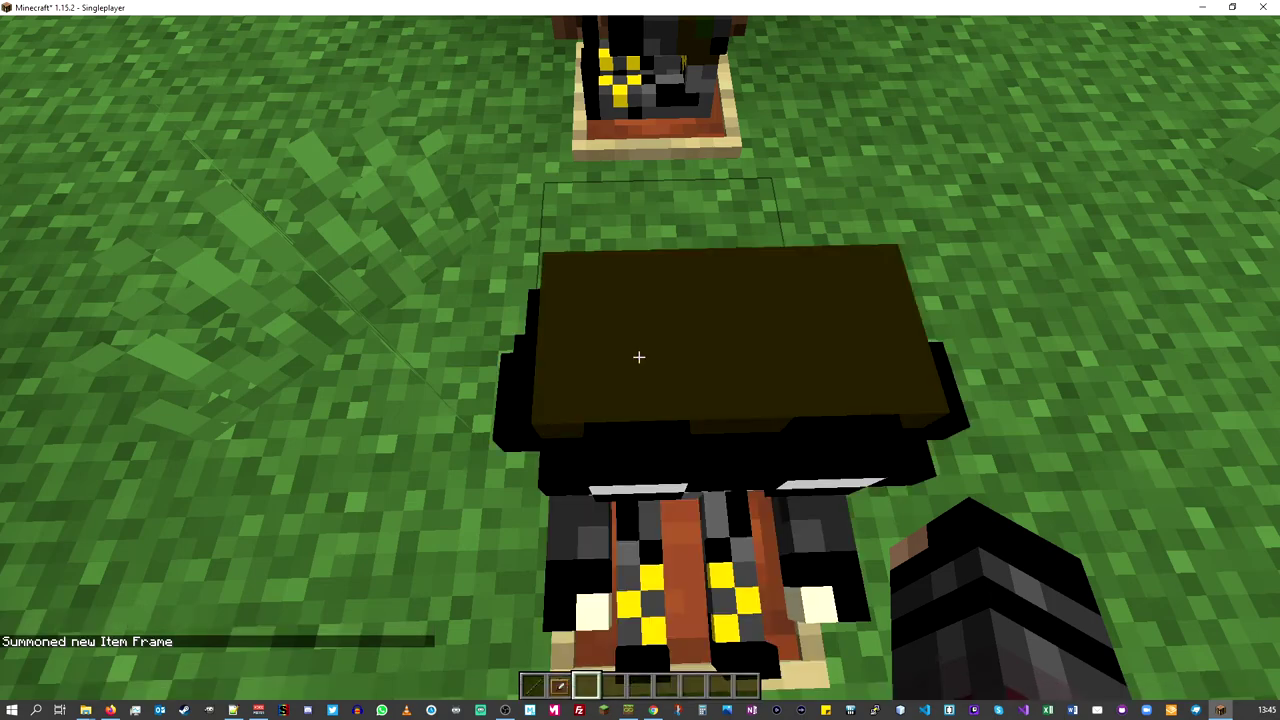
Step: Line up over the empty grass spot, summon a new item frame, and put the figurine into it
{"action": "mouse_move", "coordinate": [639, 356]}
{"action": "key", "text": "s"}
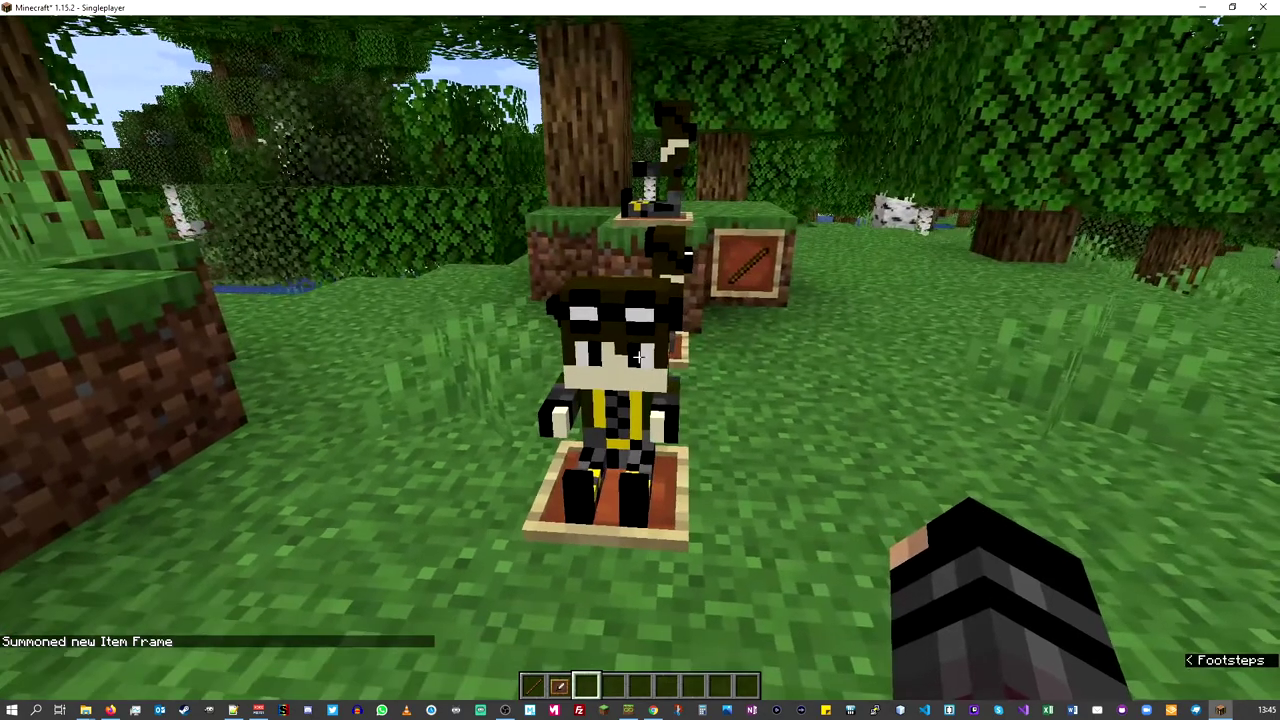
{"action": "key", "text": "w"}
{"action": "key", "text": "w"}
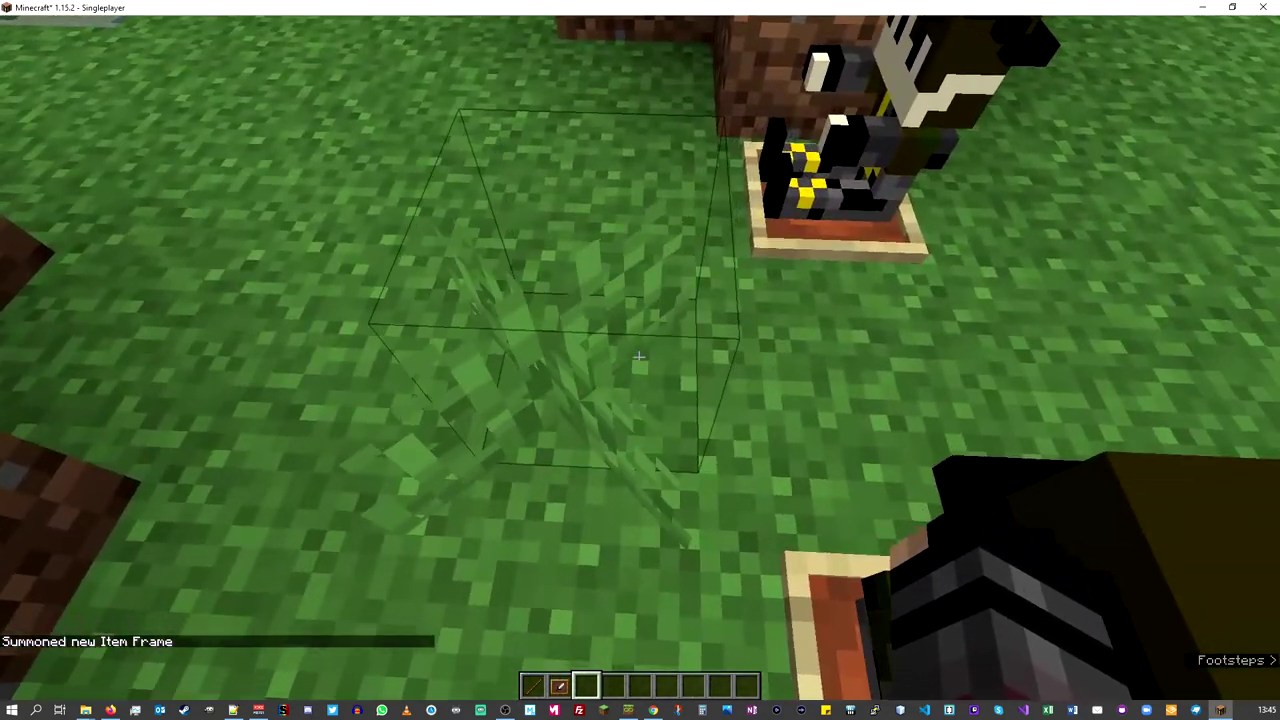
{"action": "key", "text": "s"}
{"action": "key", "text": "w"}
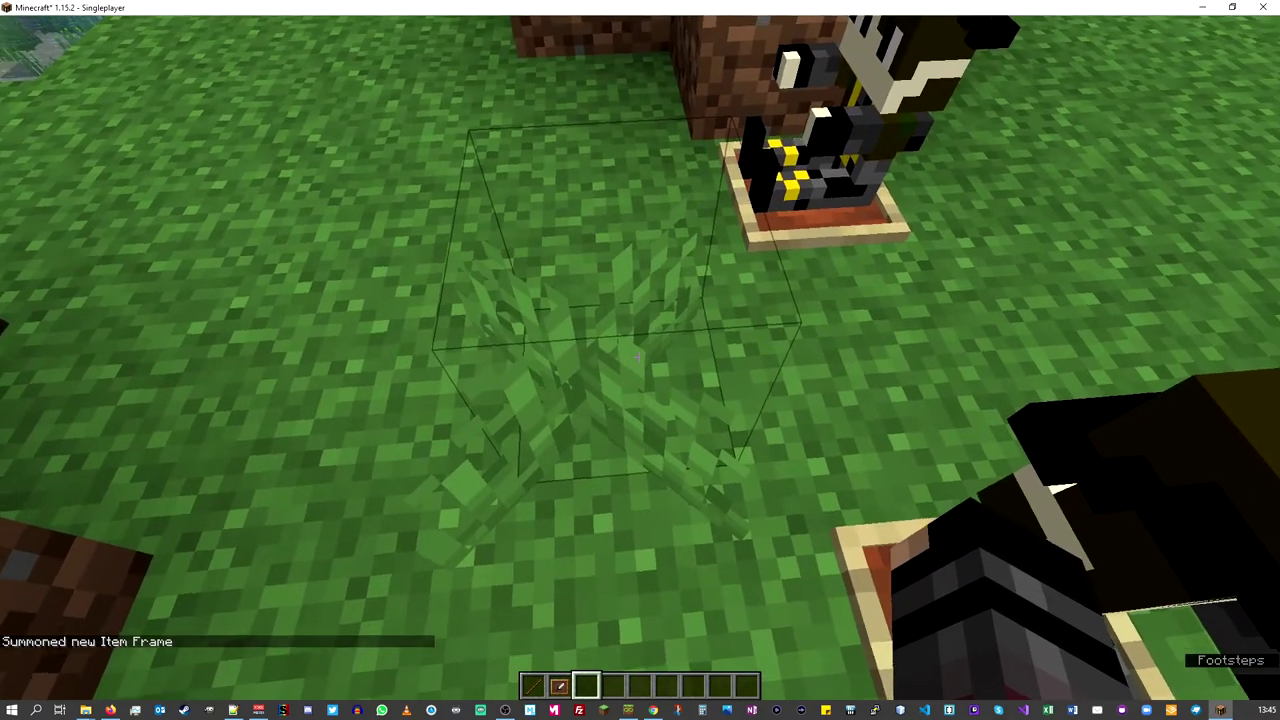
{"action": "key", "text": "Return"}
{"action": "right_click", "coordinate": [640, 360]}
{"action": "right_click", "coordinate": [640, 360]}
Step: Circle the statues and knock the figurine out of the left item frame
{"action": "key", "text": "s"}
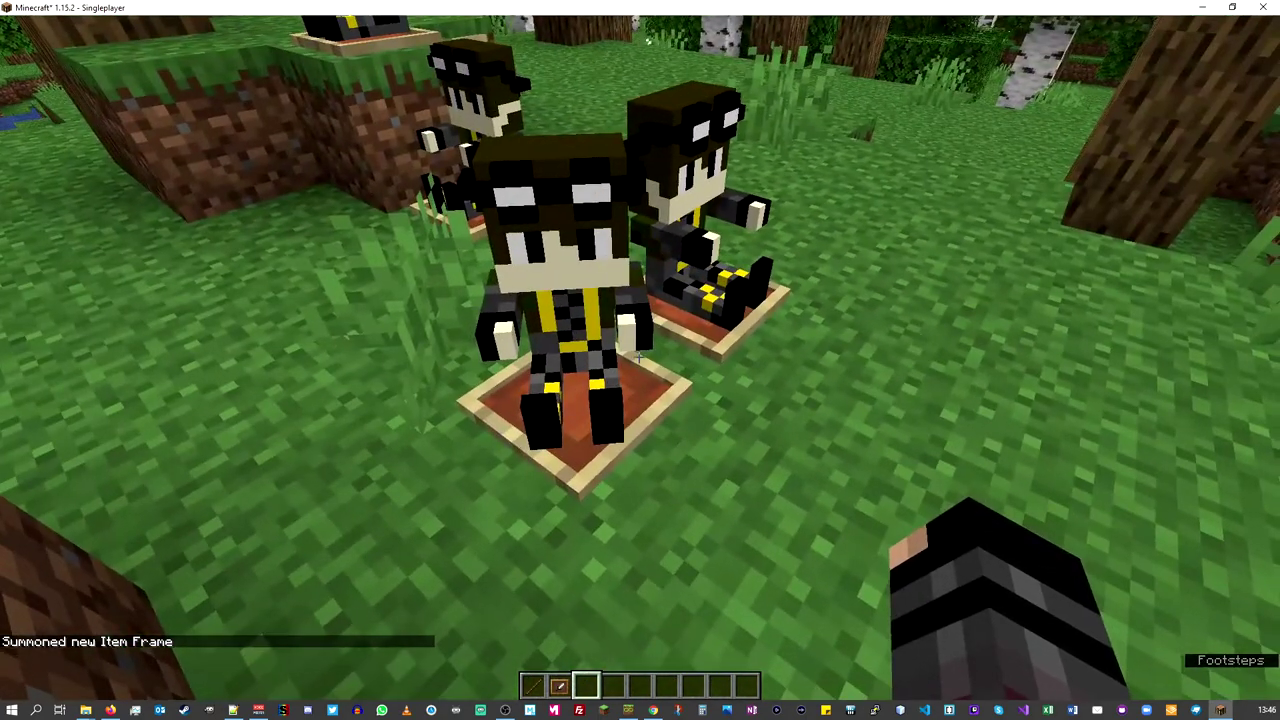
{"action": "key", "text": "d"}
{"action": "mouse_move", "coordinate": [640, 360]}
{"action": "key", "text": "d"}
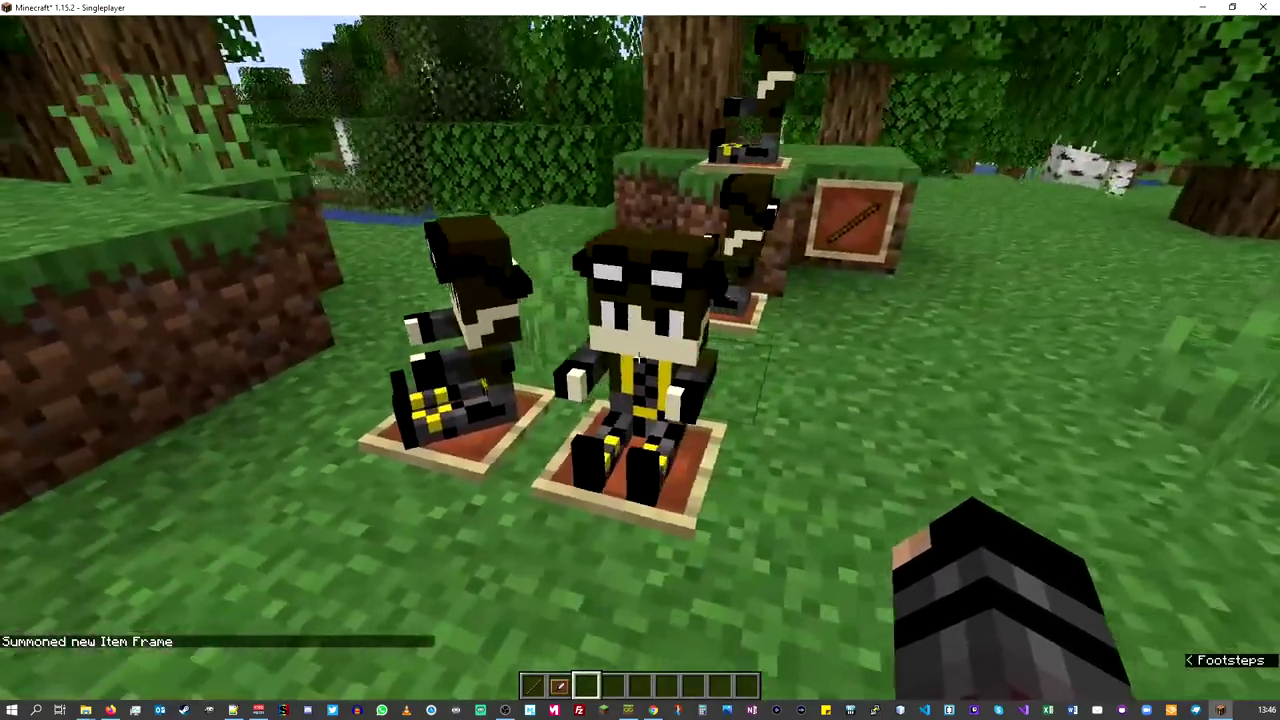
{"action": "key", "text": "w"}
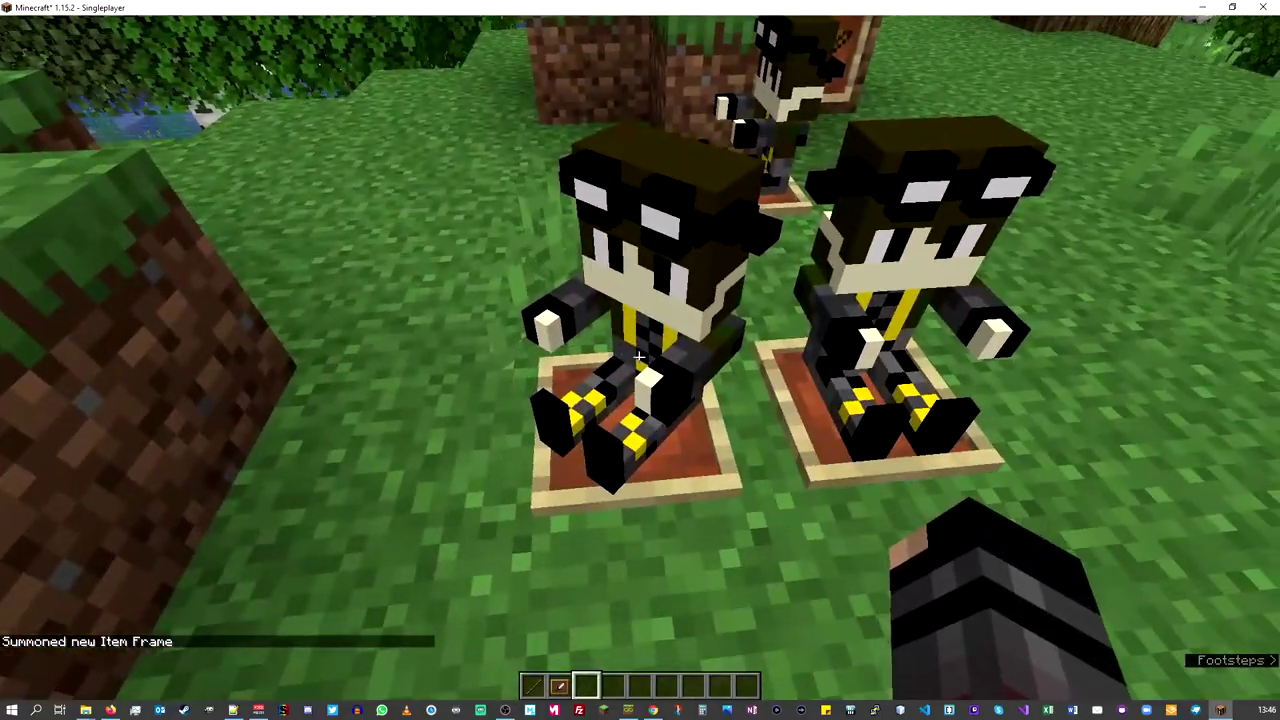
{"action": "left_click", "coordinate": [640, 358]}
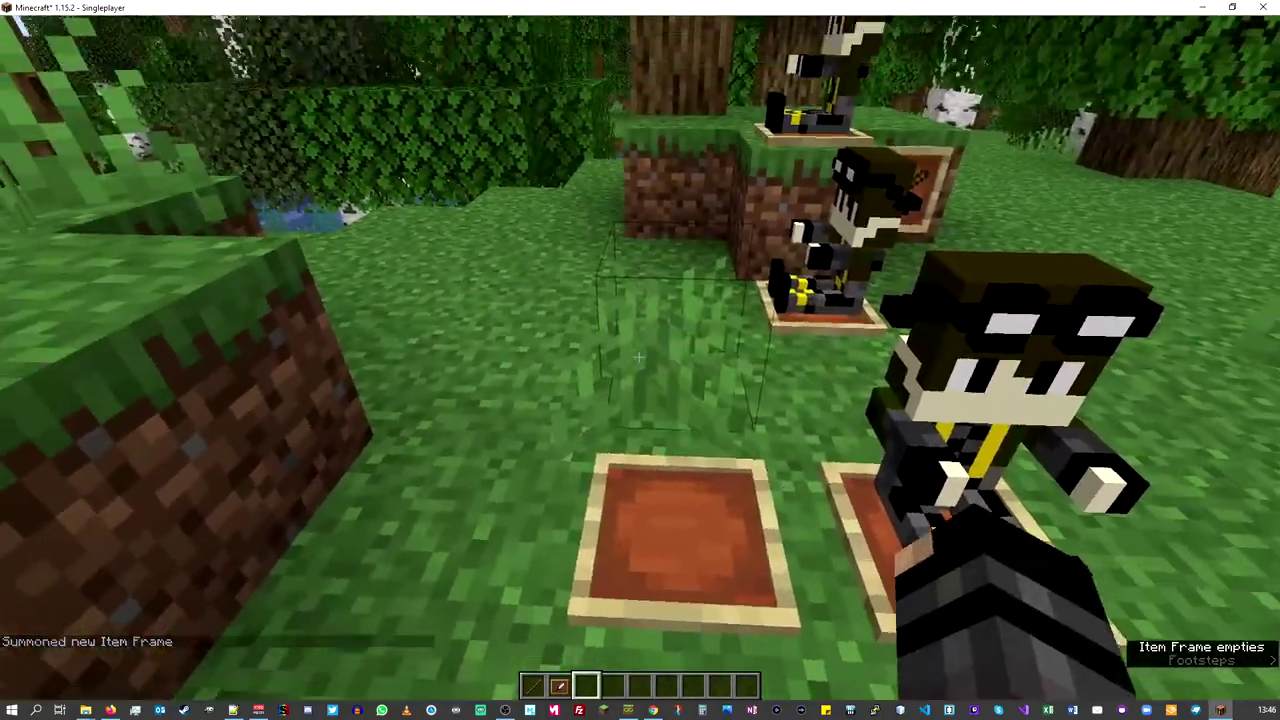
Step: Switch own game mode to survival with the debug overlay showing
{"action": "key", "text": "e"}
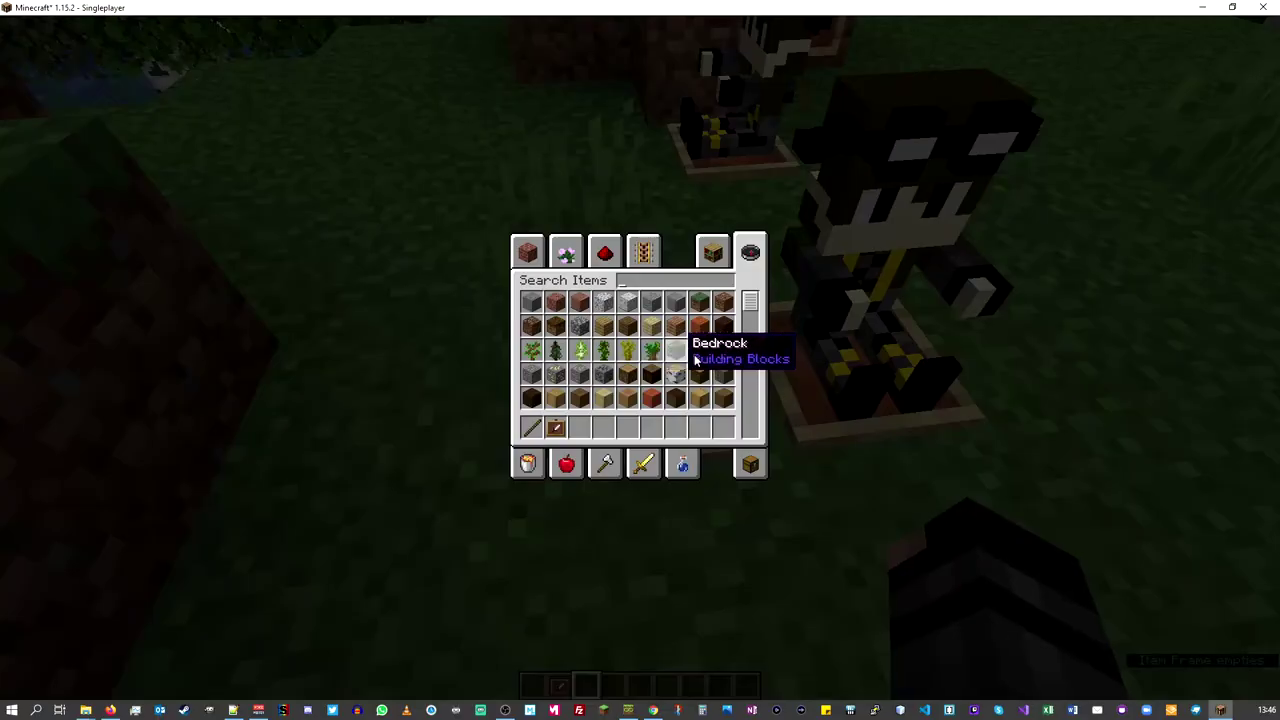
{"action": "key", "text": "Escape"}
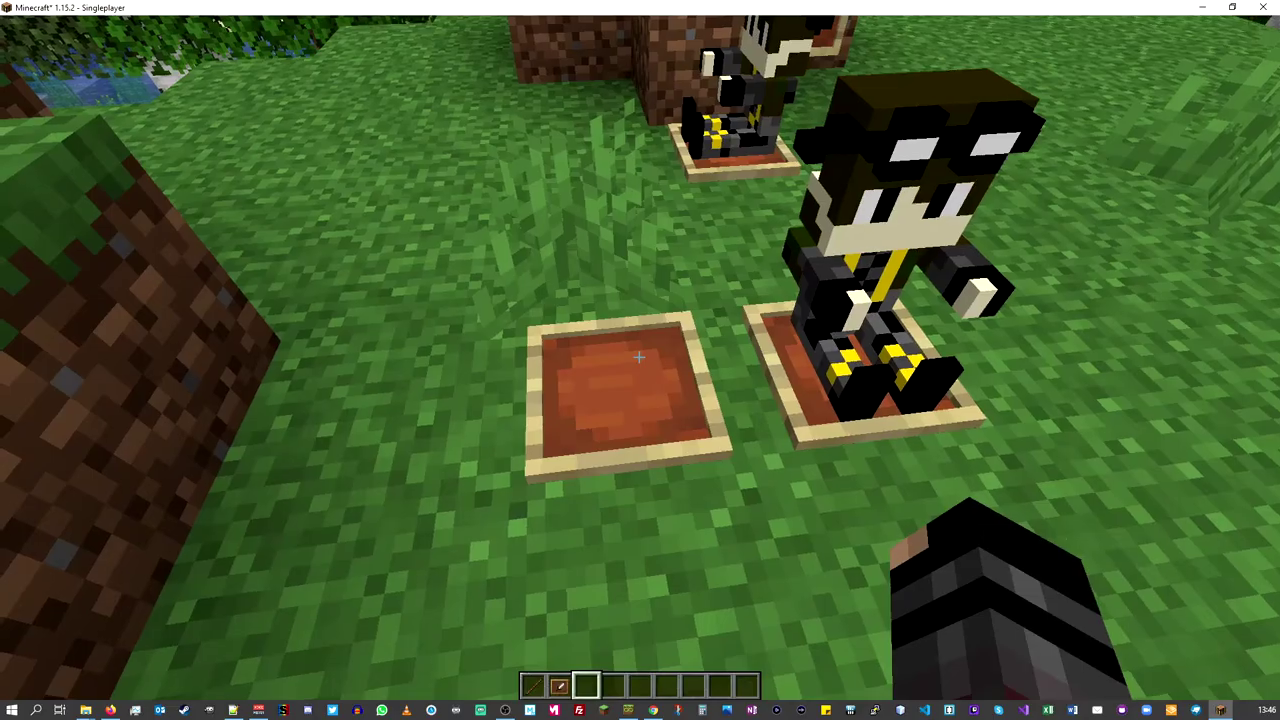
{"action": "key", "text": "F3"}
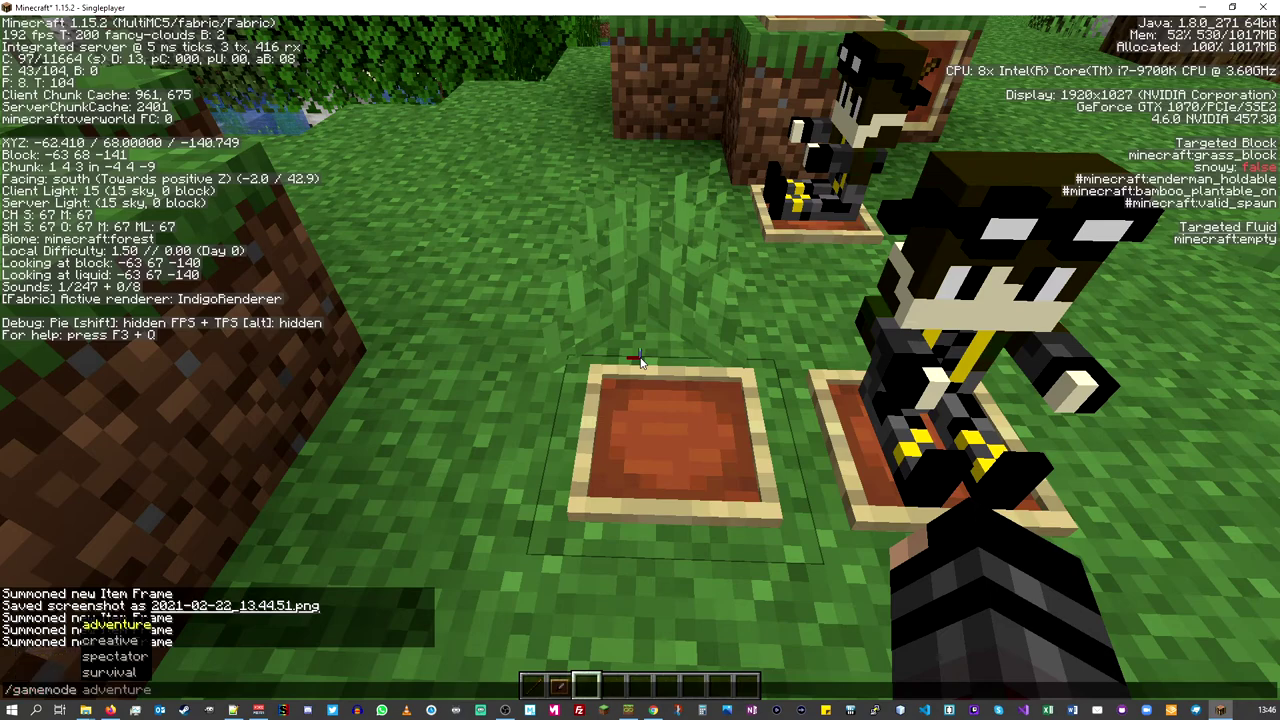
{"action": "key", "text": "Return"}
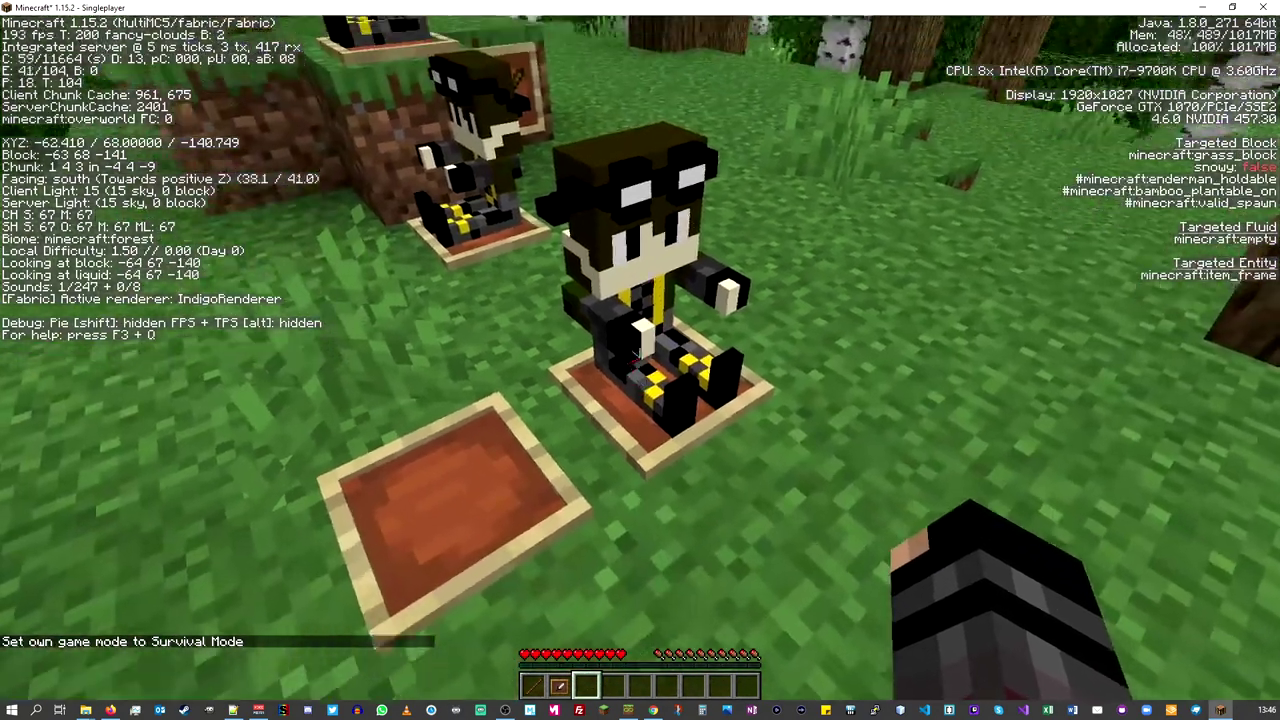
Step: Break the tall grass near the frames and rotate the centre frame's figurine twice
{"action": "left_click", "coordinate": [640, 360]}
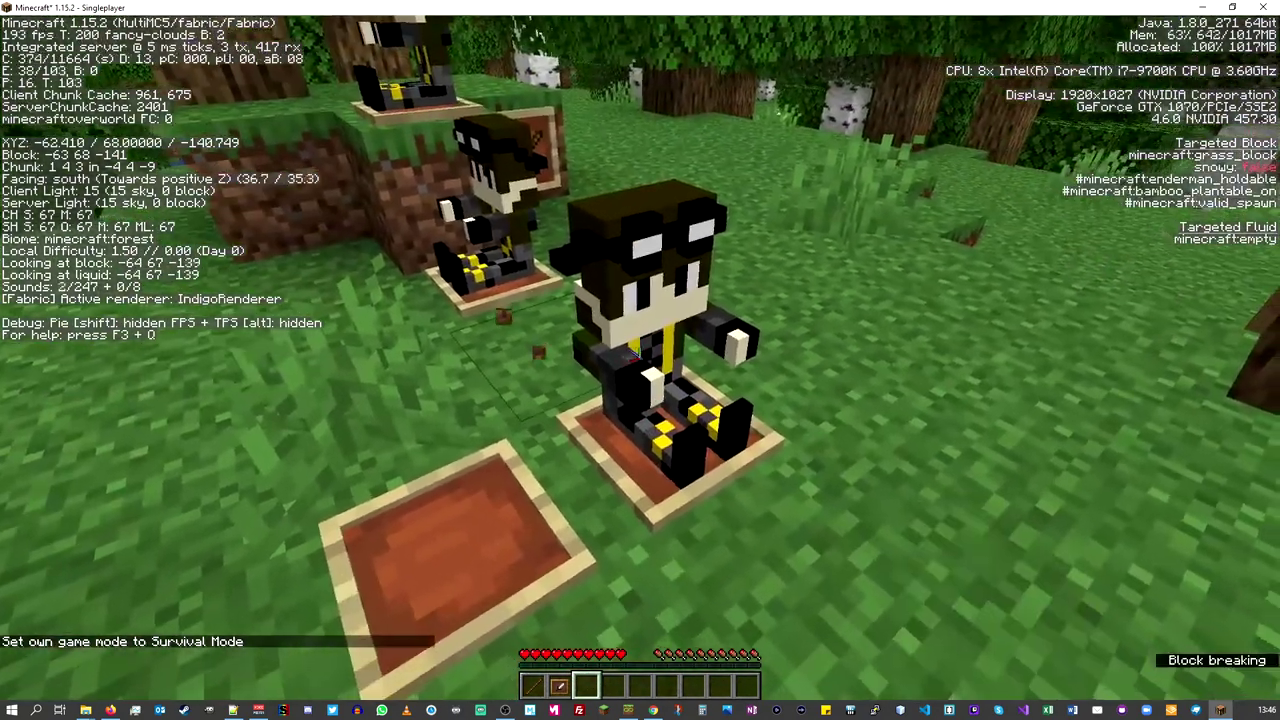
{"action": "key", "text": "w"}
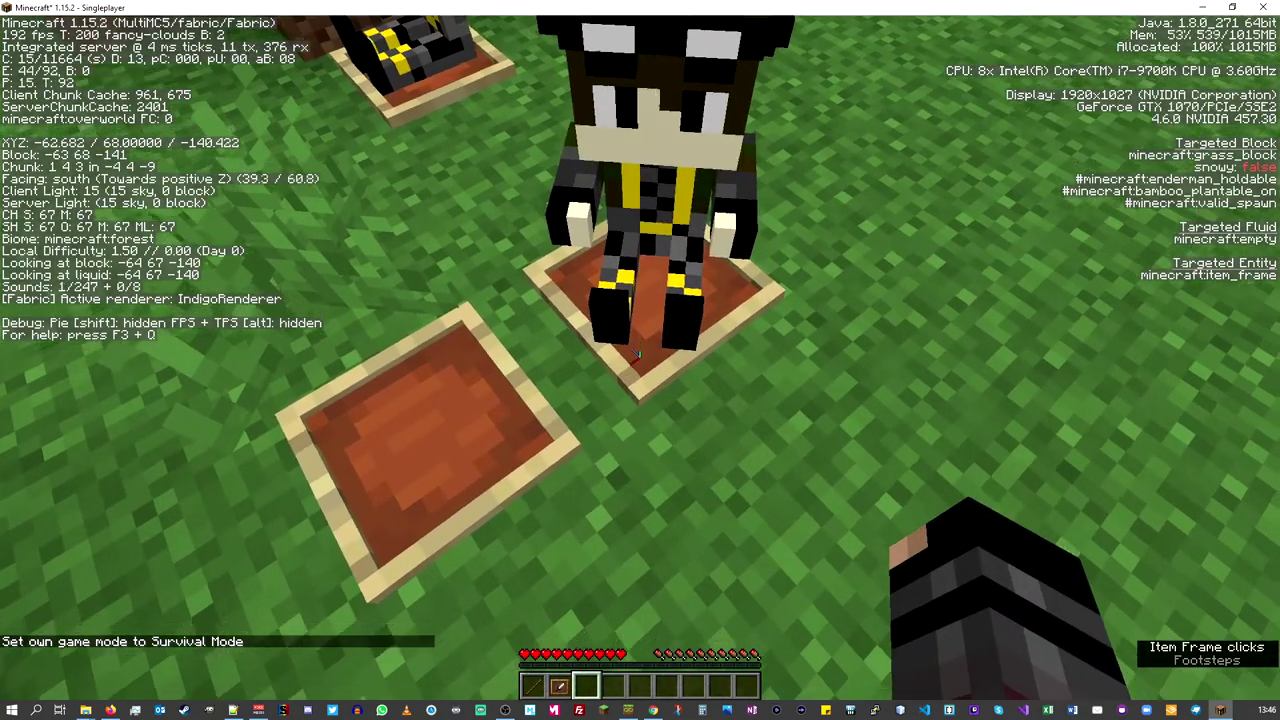
{"action": "right_click", "coordinate": [640, 360]}
{"action": "right_click", "coordinate": [640, 360]}
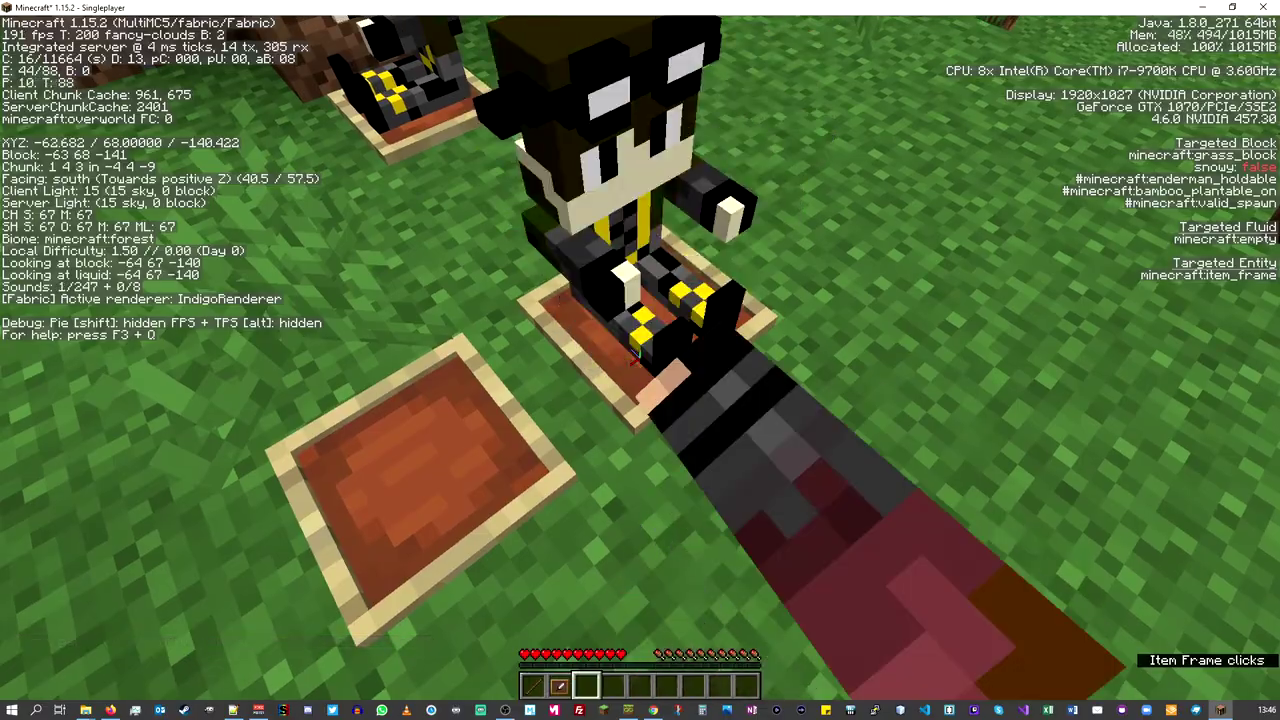
Step: Walk around the frames to inspect the empty frame and the statues from several sides
{"action": "key", "text": "d"}
{"action": "key", "text": "a"}
{"action": "key", "text": "w"}
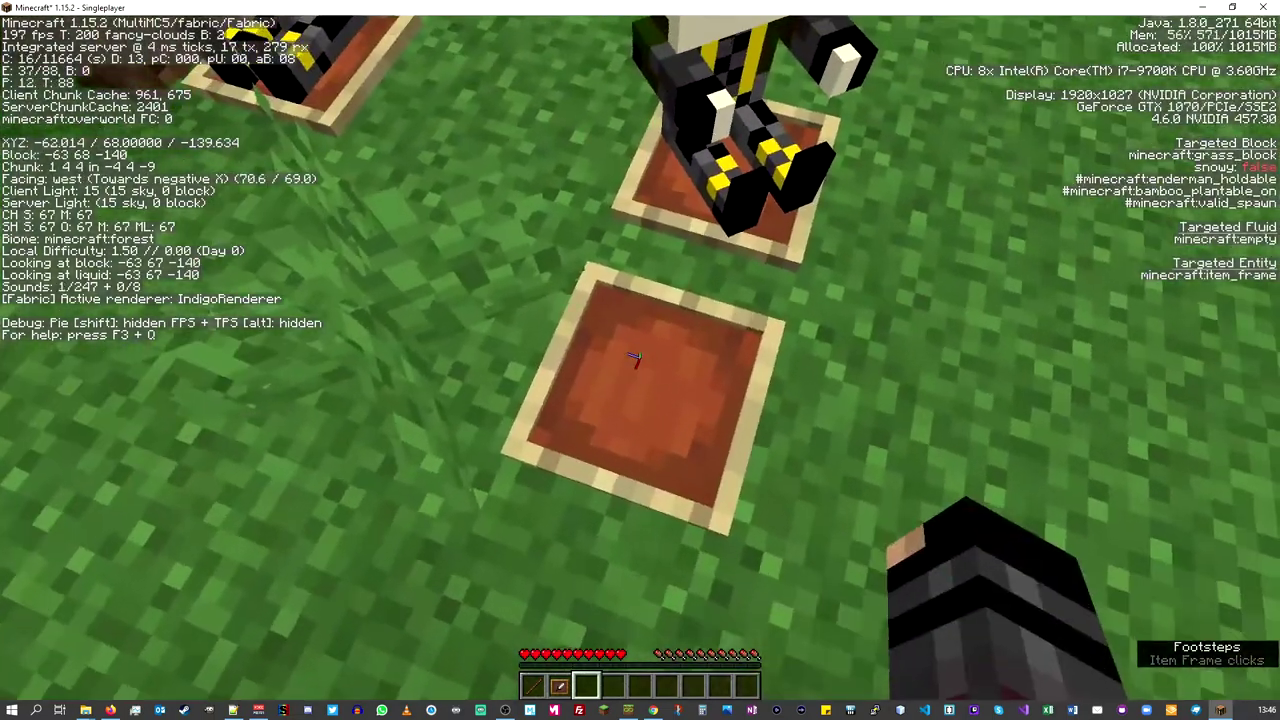
{"action": "key", "text": "w"}
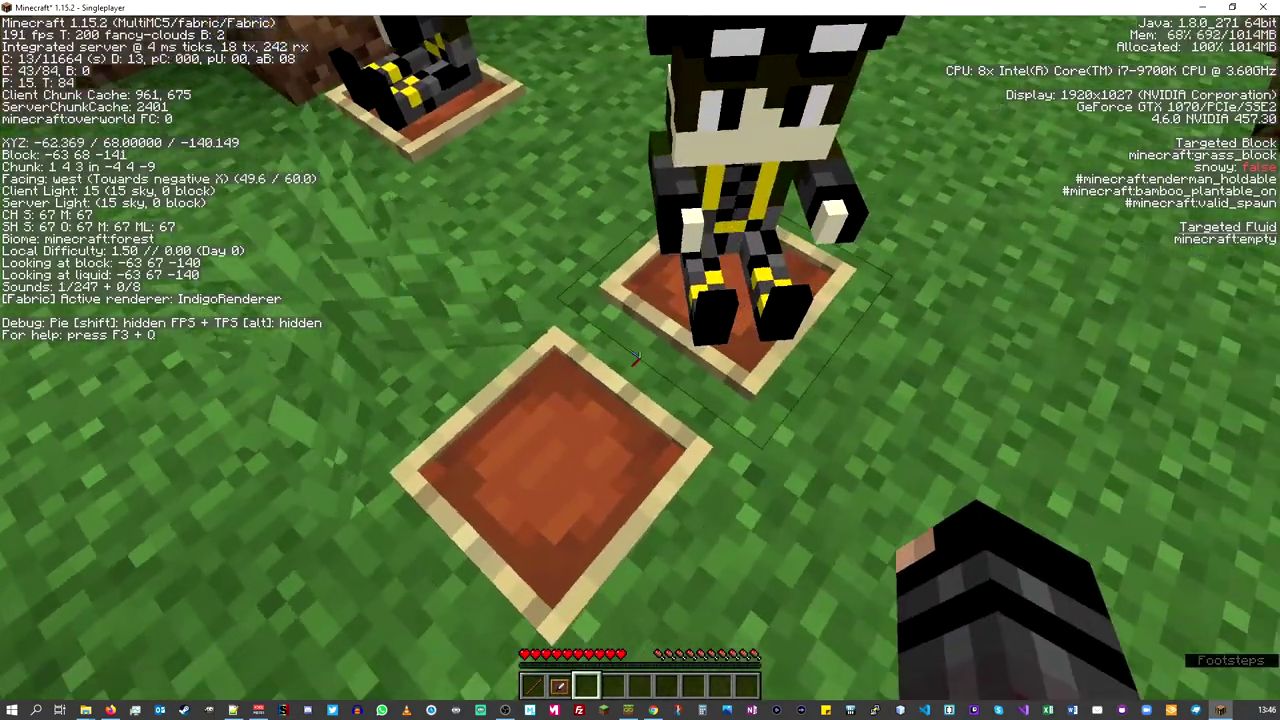
{"action": "key", "text": "s"}
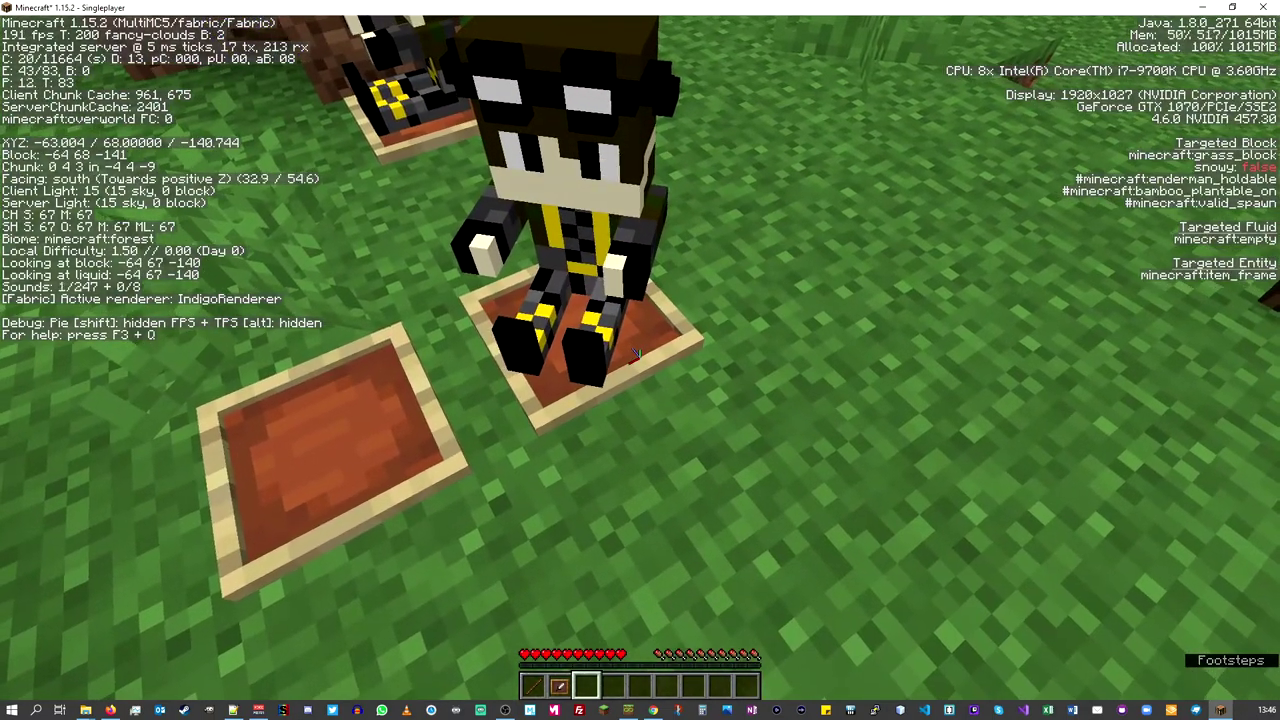
{"action": "key", "text": "a"}
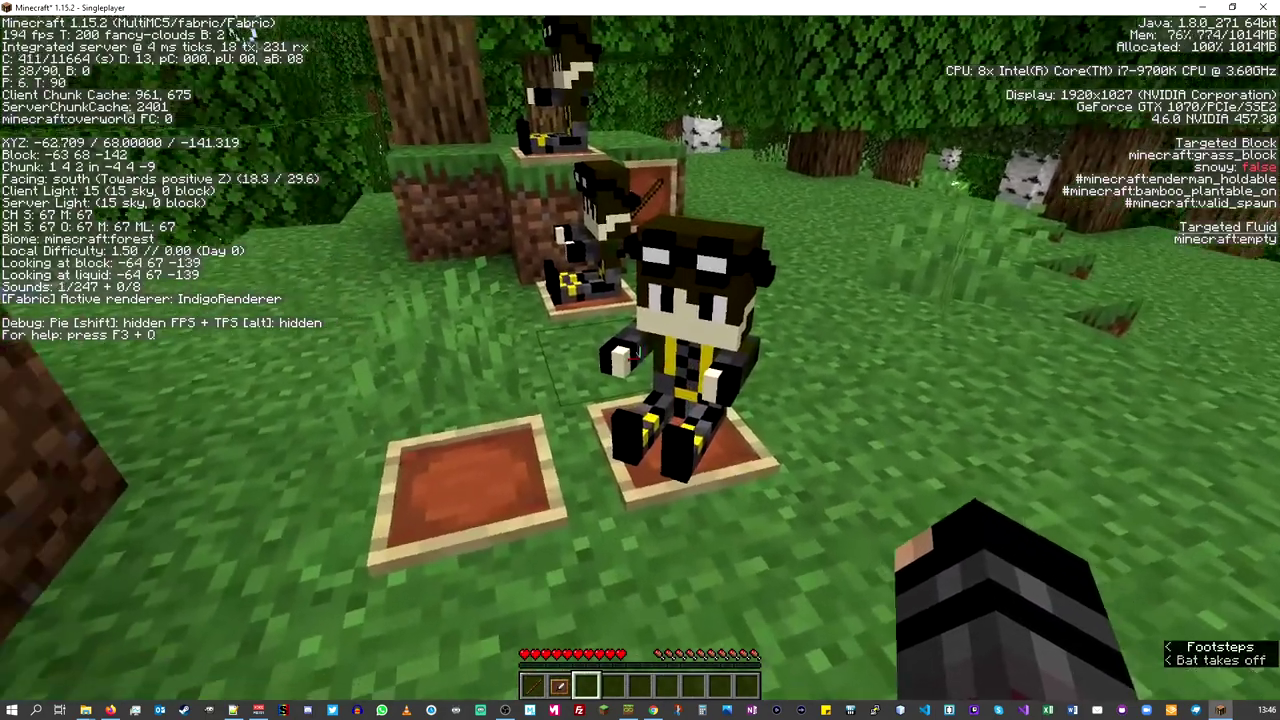
{"action": "key", "text": "w"}
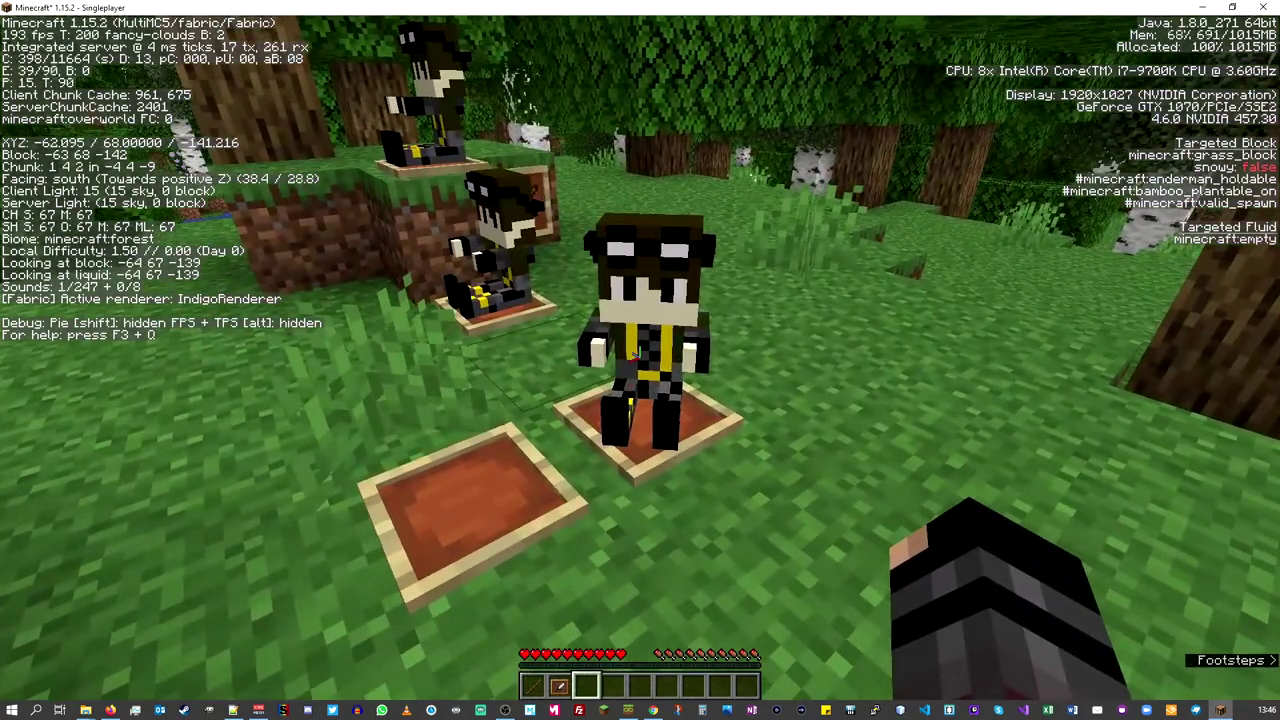